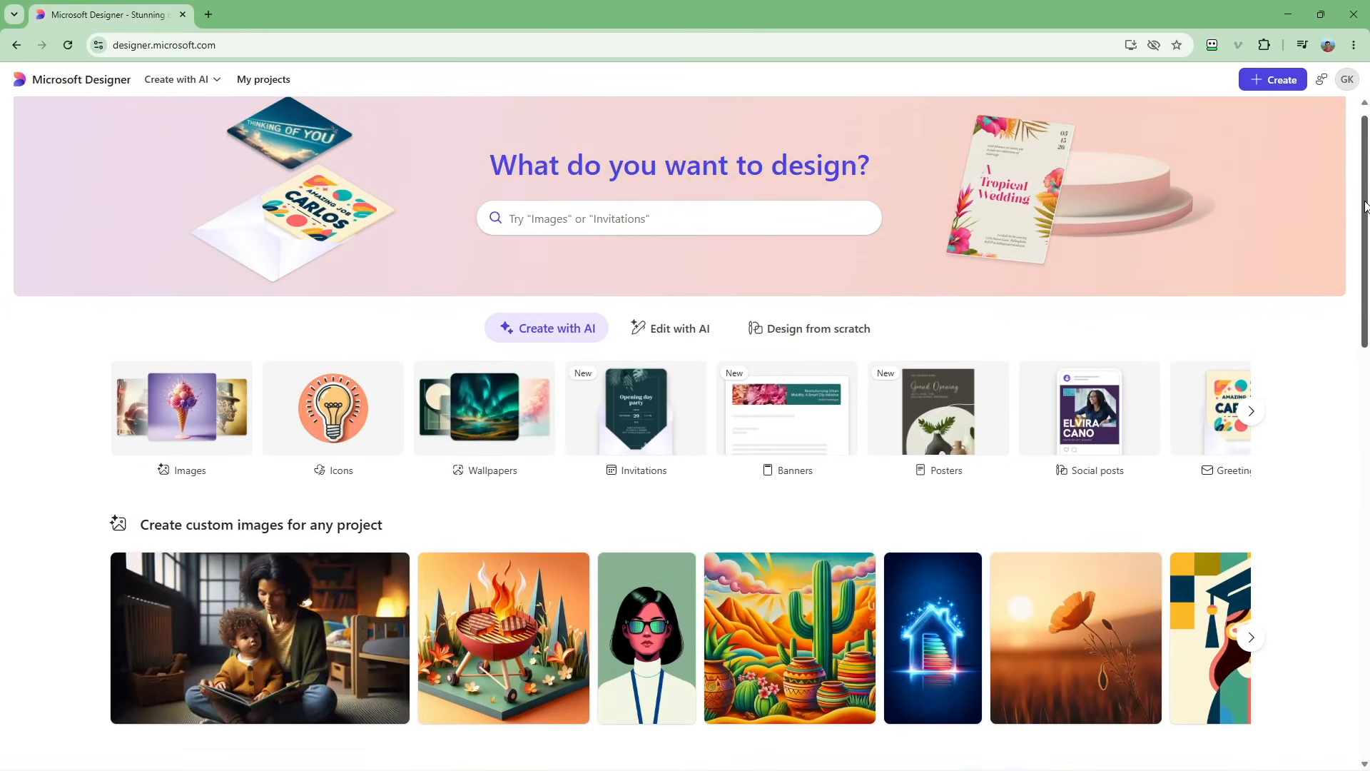
Look over the home page's AI creation options and open the Images generator.
drag(1364, 207, 1353, 456)
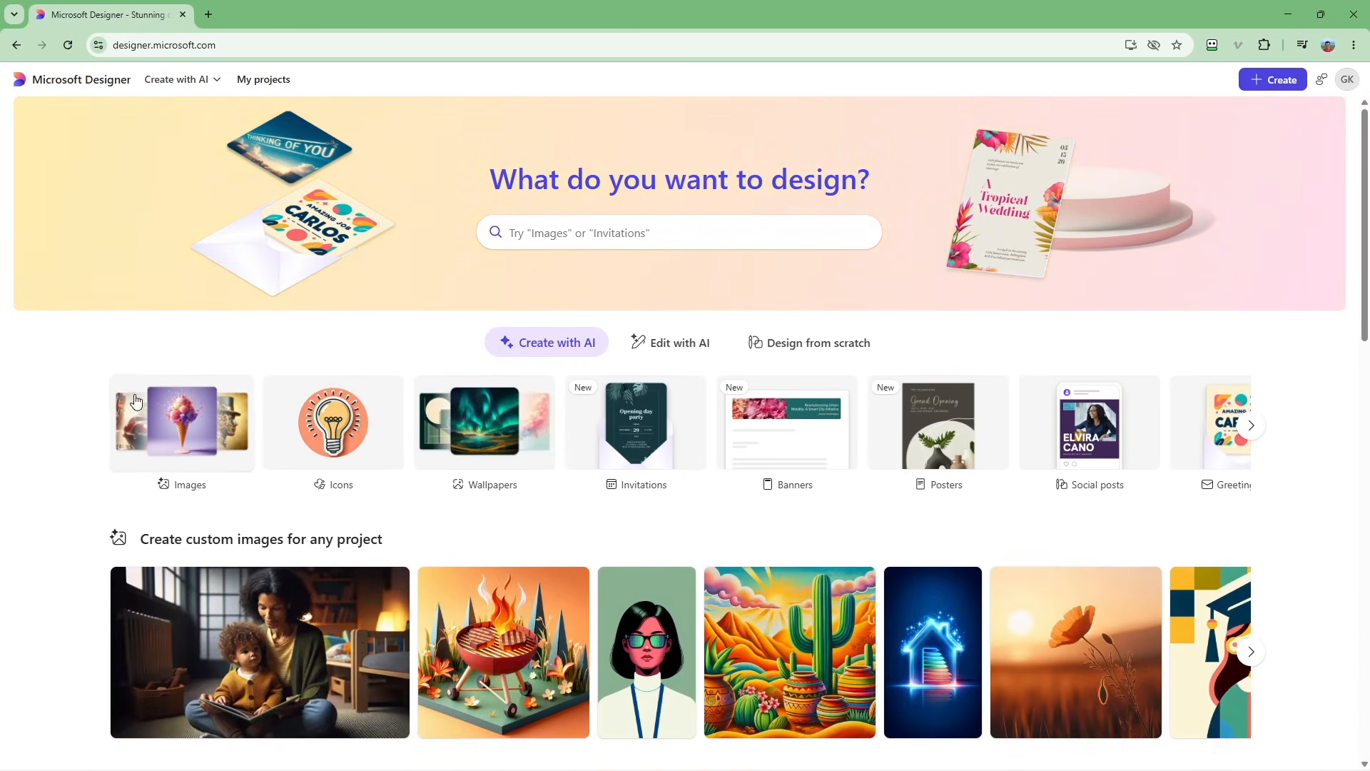
scroll(190, 311, down, 3)
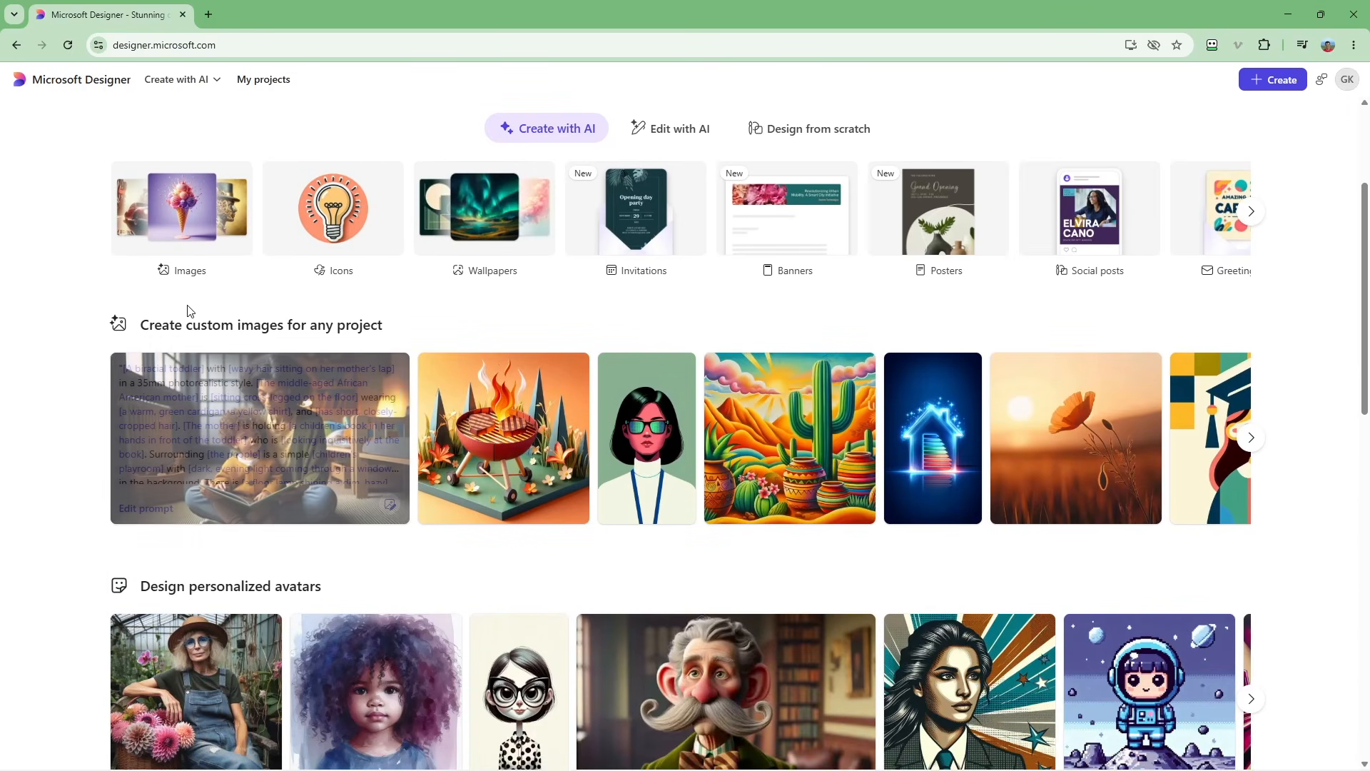
scroll(190, 310, up, 3)
click(144, 425)
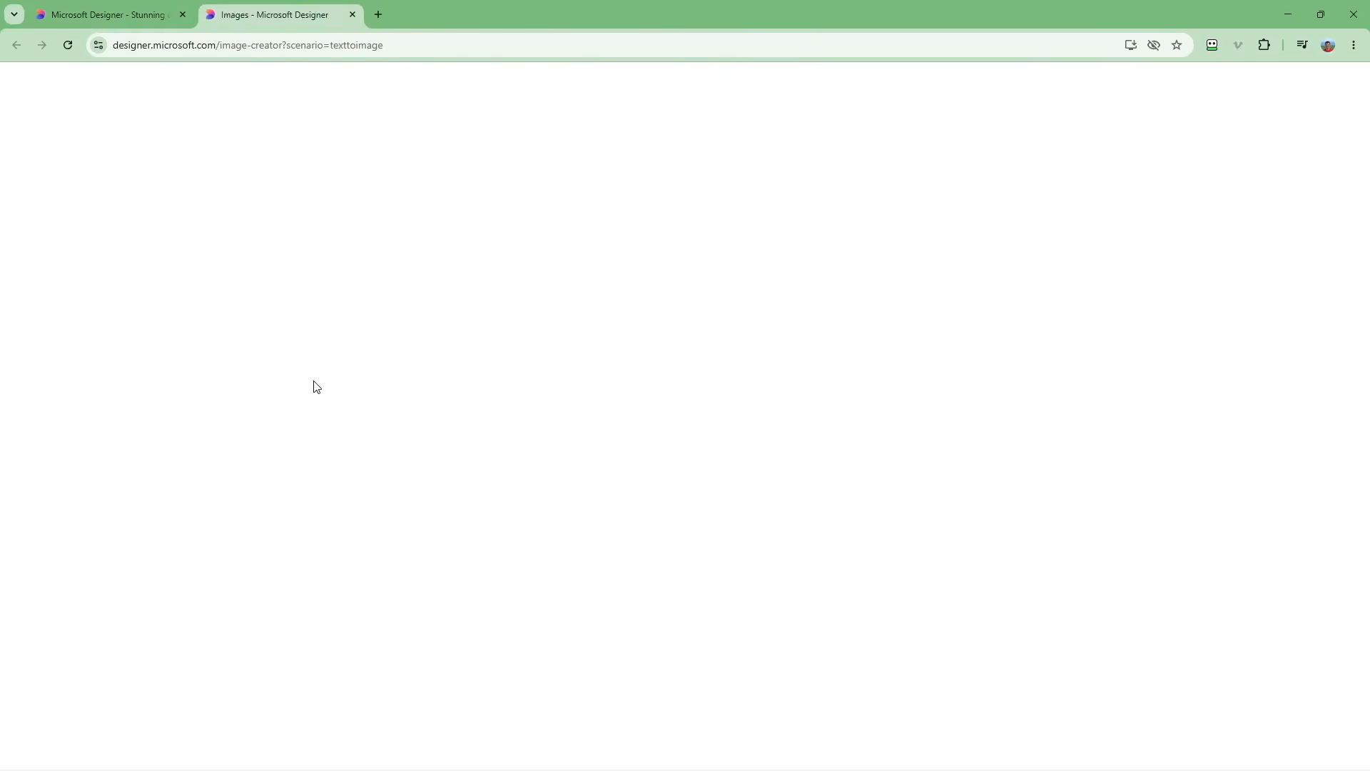
Browse the sample image gallery and read example prompts such as the 3D liquid waves and the paper cutout-style woman.
scroll(1344, 266, down, 6)
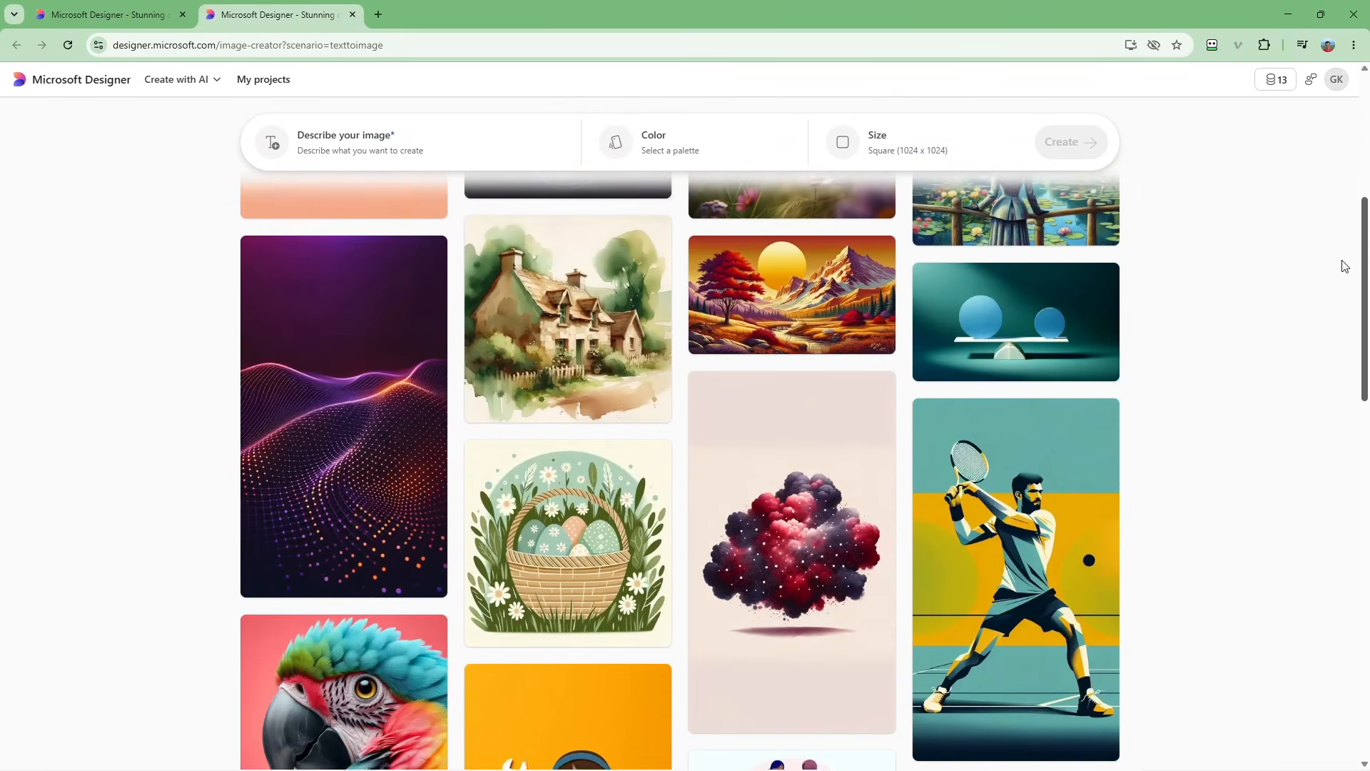
scroll(1344, 267, down, 7)
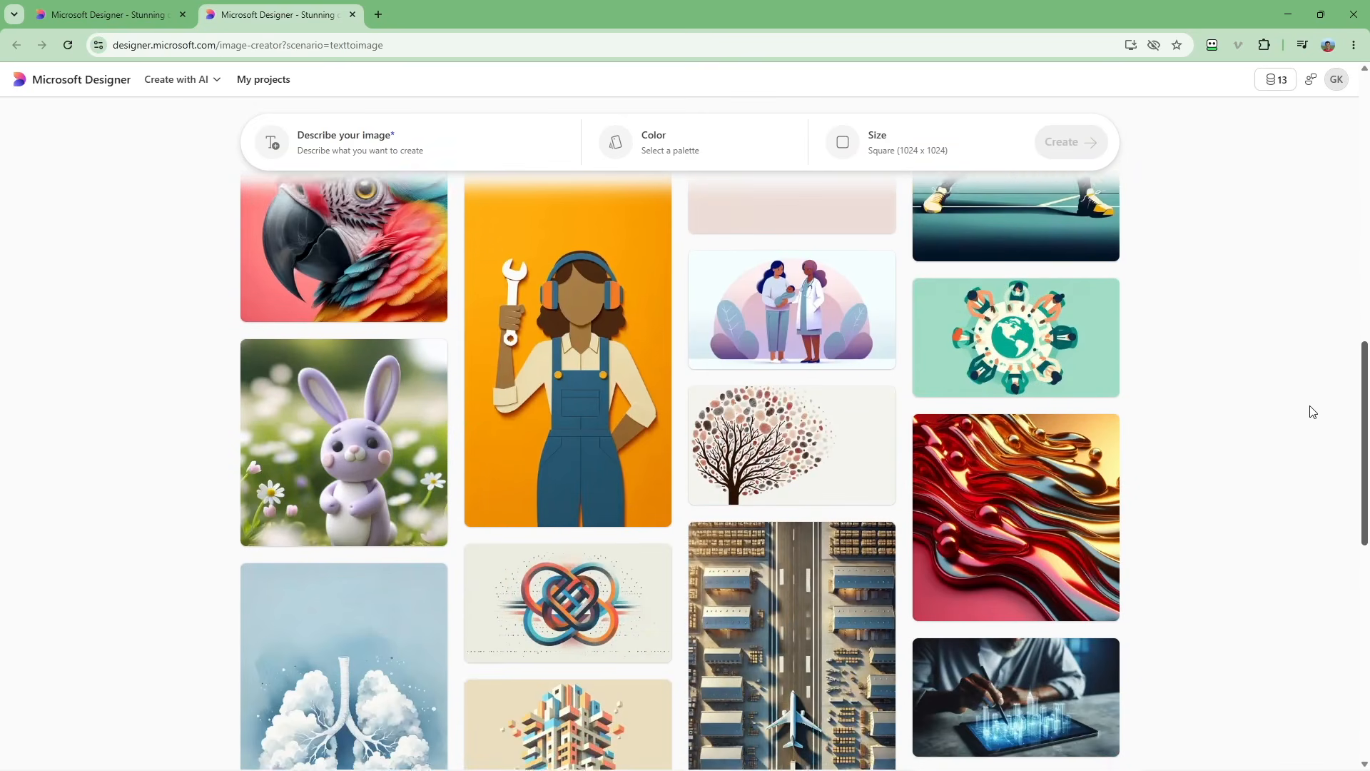
scroll(1313, 411, down, 6)
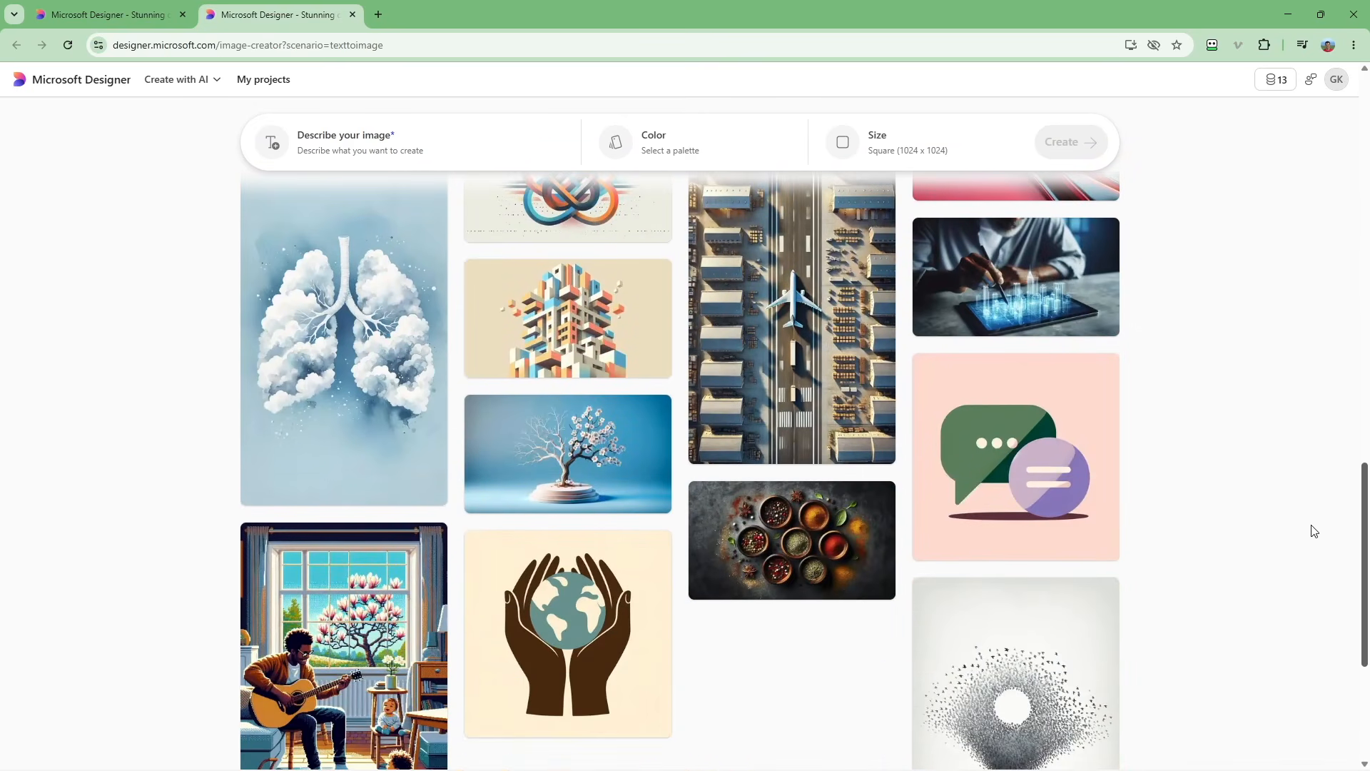
scroll(1291, 521, up, 4)
mouse_move(928, 433)
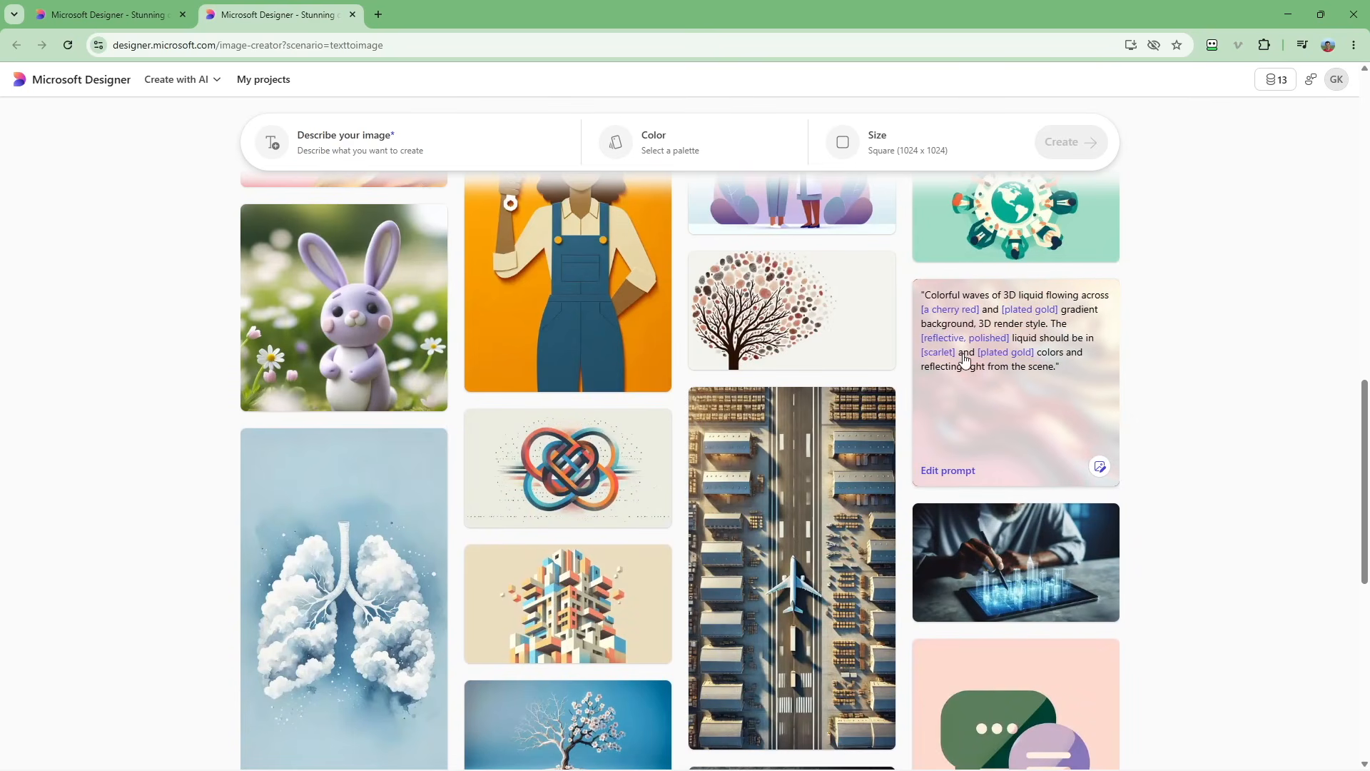
mouse_move(557, 357)
scroll(550, 385, up, 4)
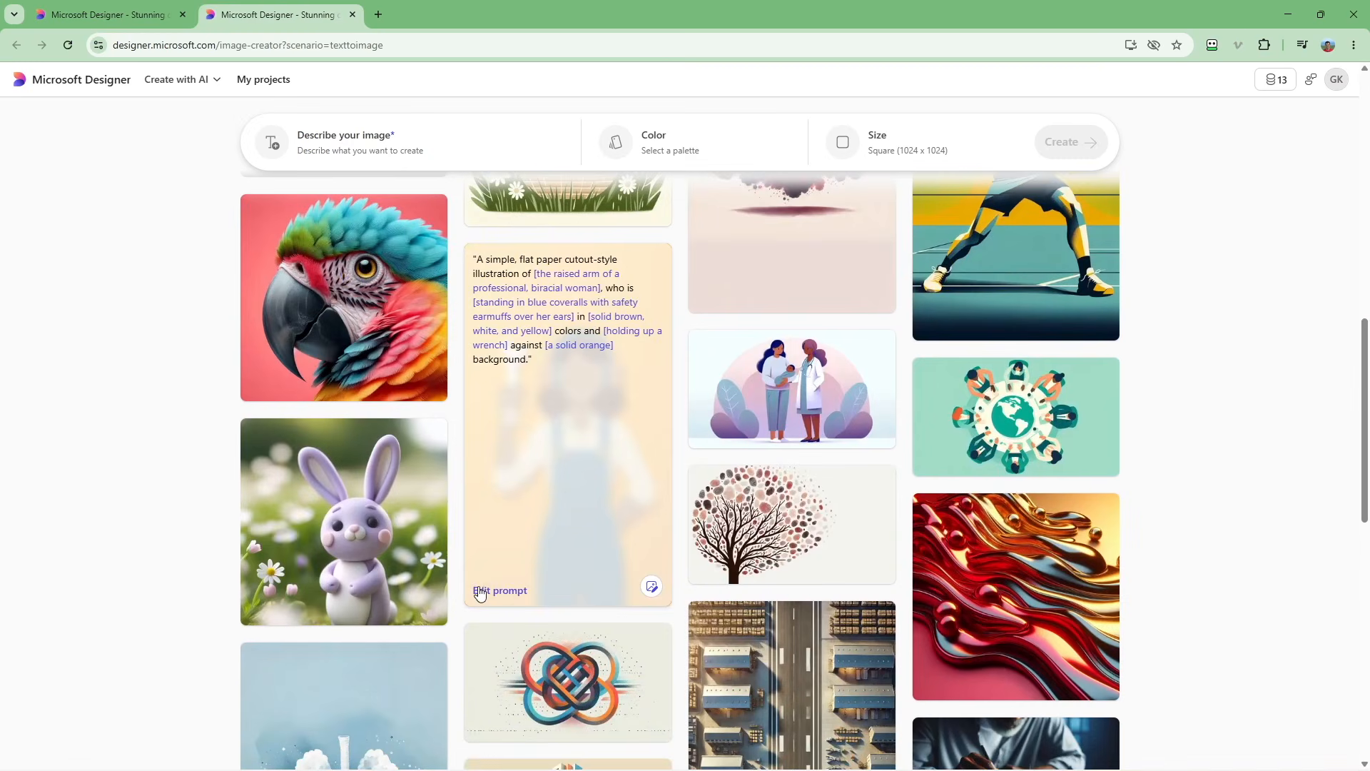
Inspect the editable prompt template of the paper cutout-style woman holding a wrench and close it again.
click(498, 591)
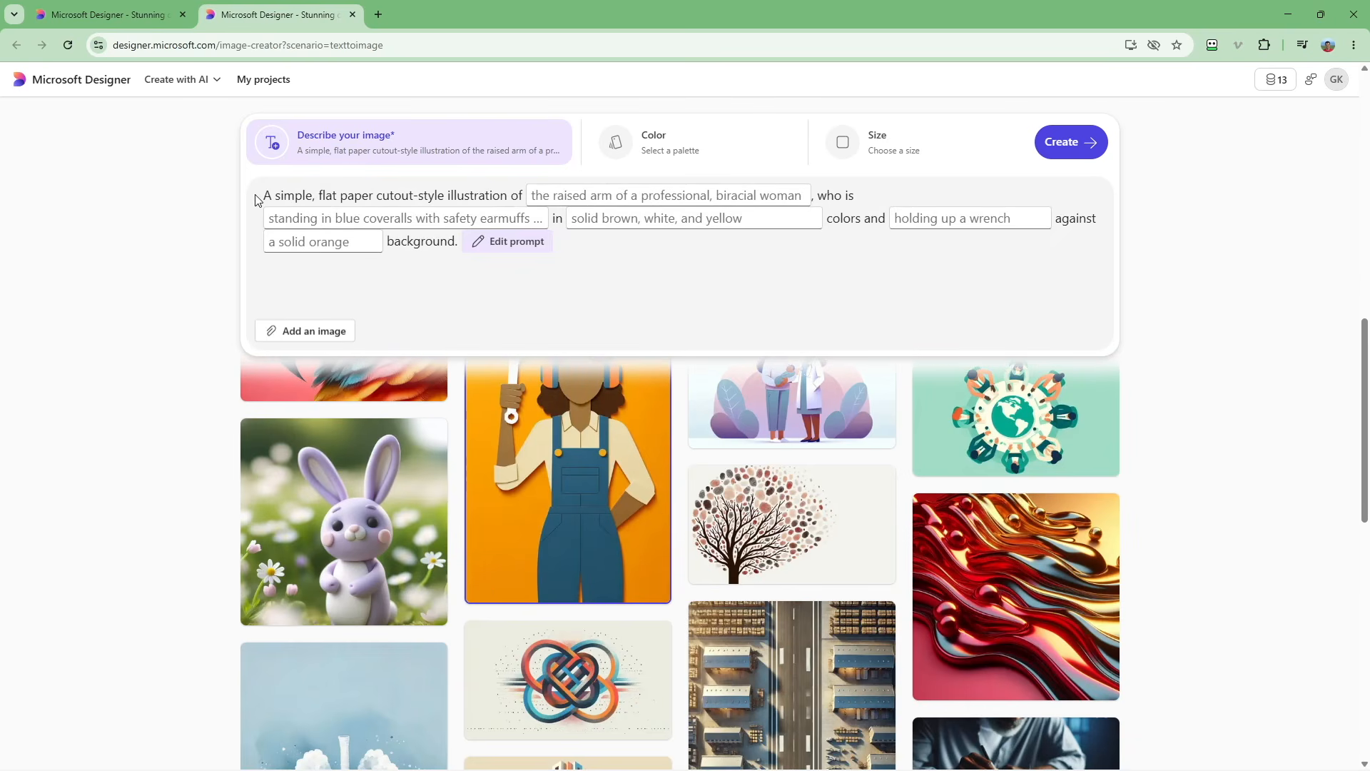
click(146, 494)
scroll(418, 342, down, 2)
scroll(418, 342, down, 7)
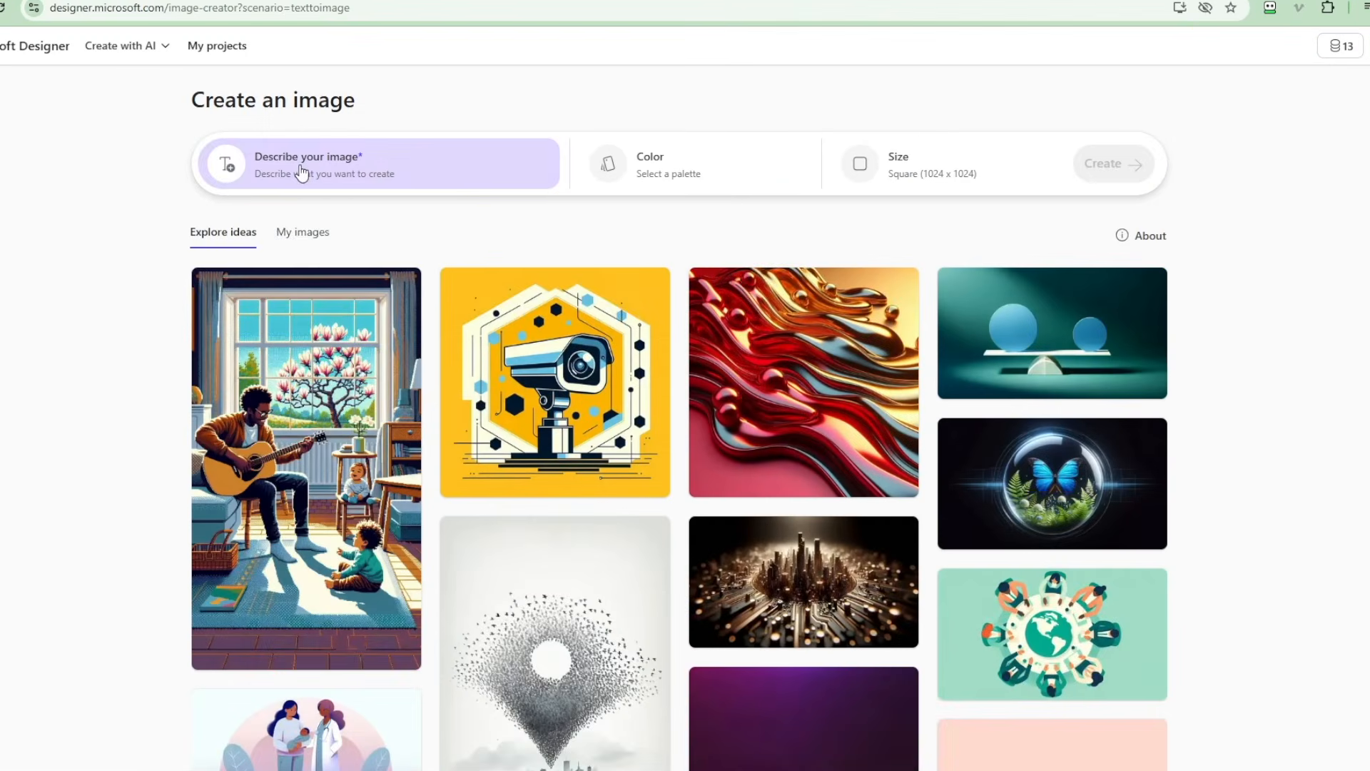
Enter a prompt for a realistic cinematic photo of a young creator editing a YouTube video on a laptop in a cozy apartment at night, 16:9.
click(300, 171)
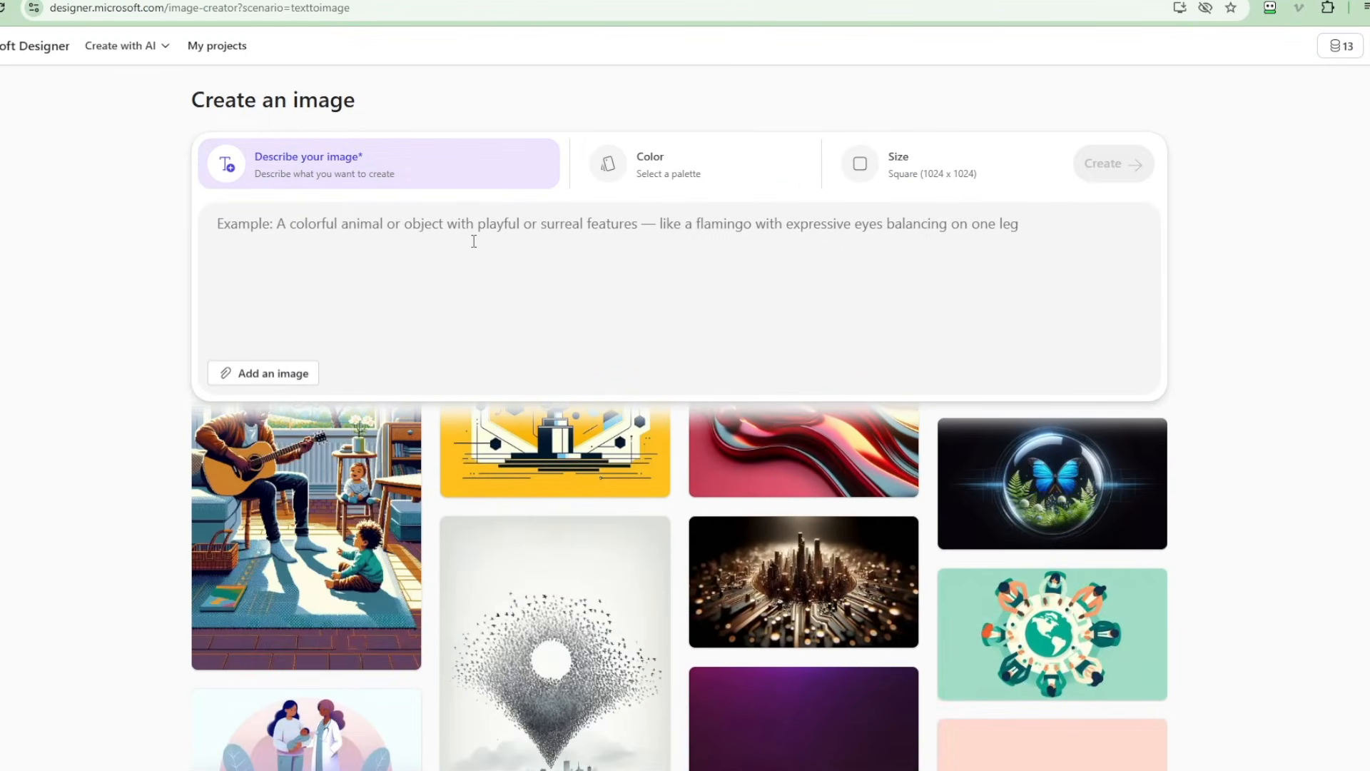
text(A realistic cinematic photo of a young creator sitting at a small desk in a cozy apartment at night, editing a YouTube video on a laptop. On the desk: a microphone, a coffee cup, a small plant, and exactly three printed AI-generated images. Warm lamp light, rainy city window in the background, shallow depth of field, natural skin texture, realistic hands, 16:9.)
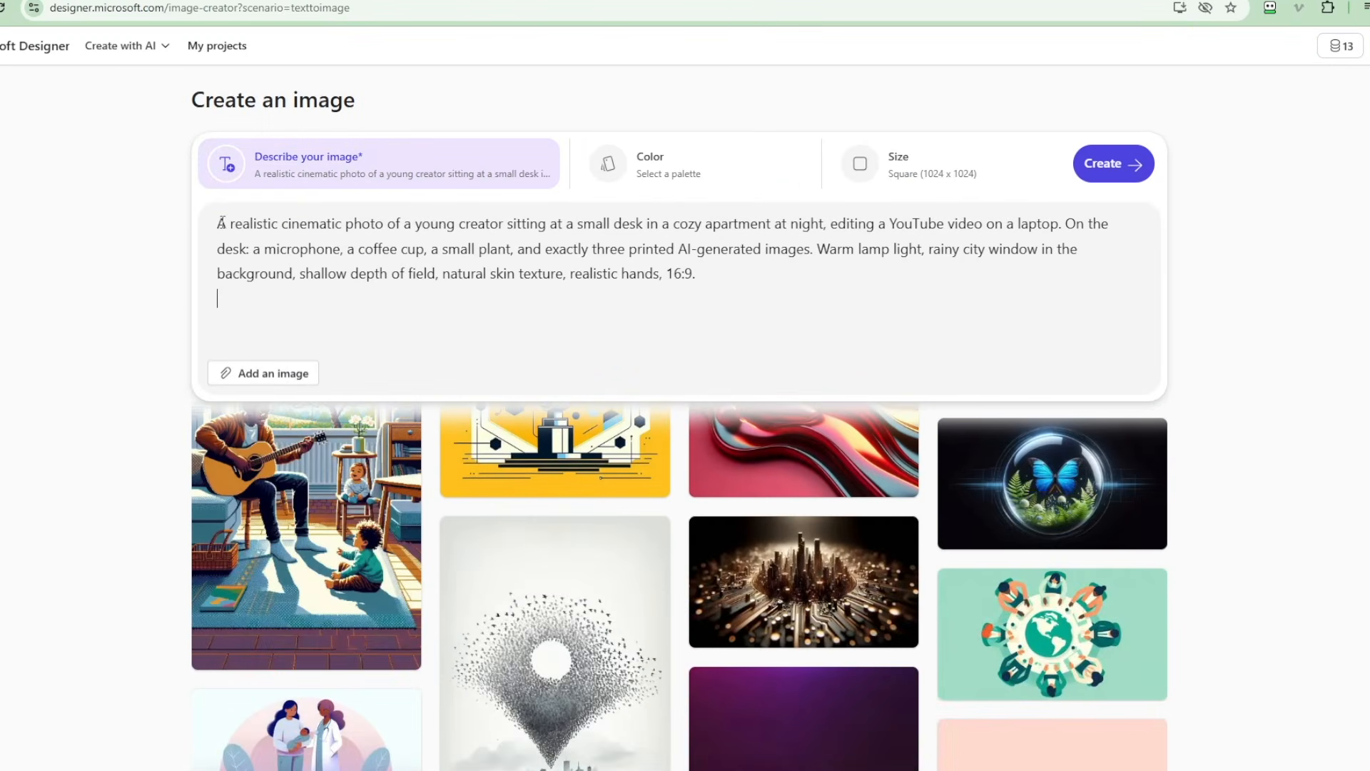
drag(218, 222, 290, 223)
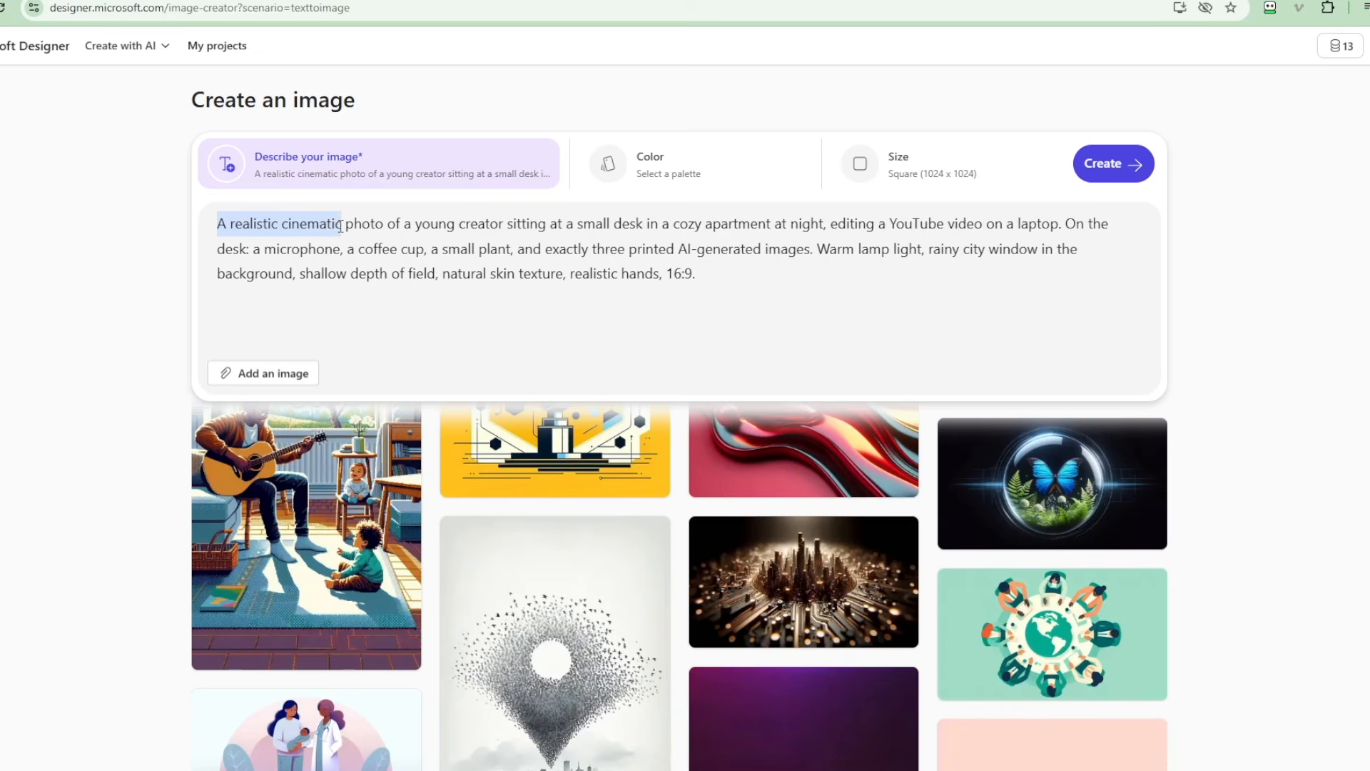
drag(405, 231, 651, 223)
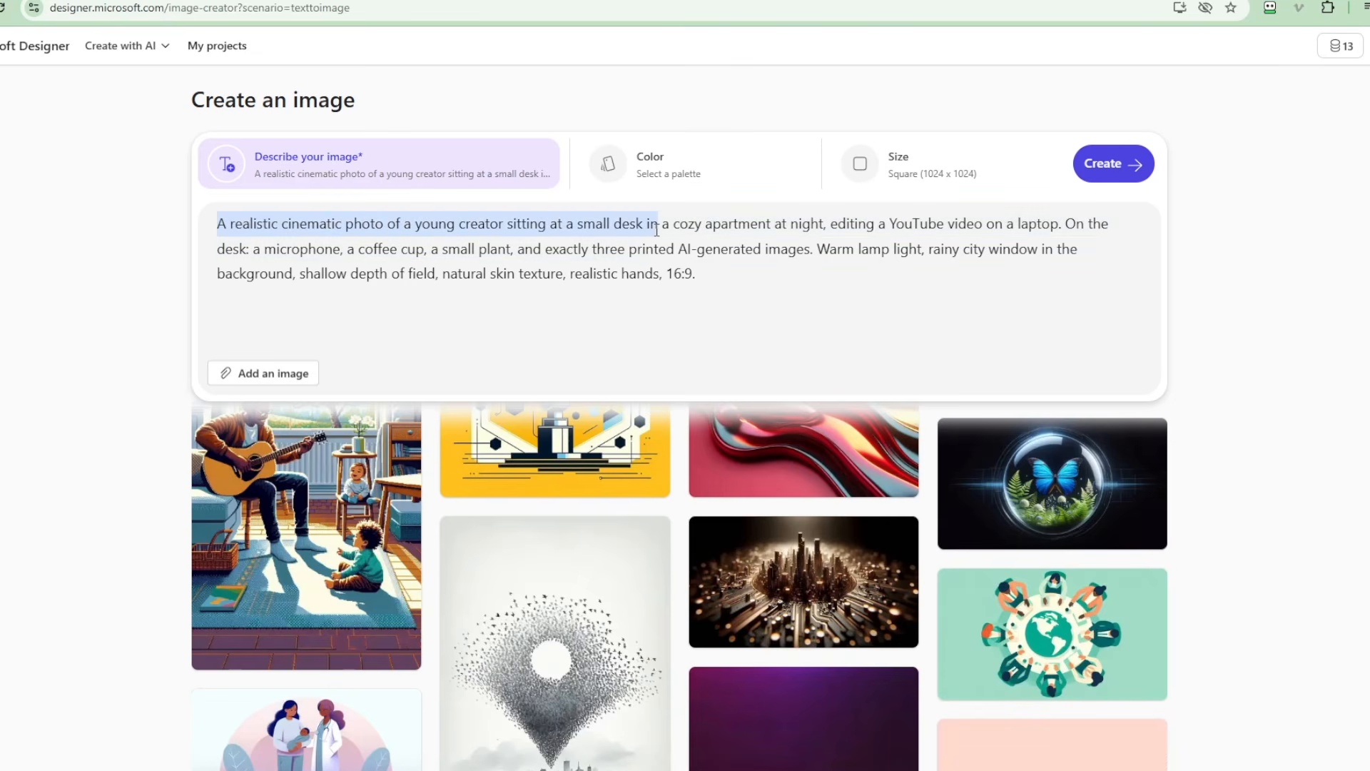
drag(762, 280, 165, 233)
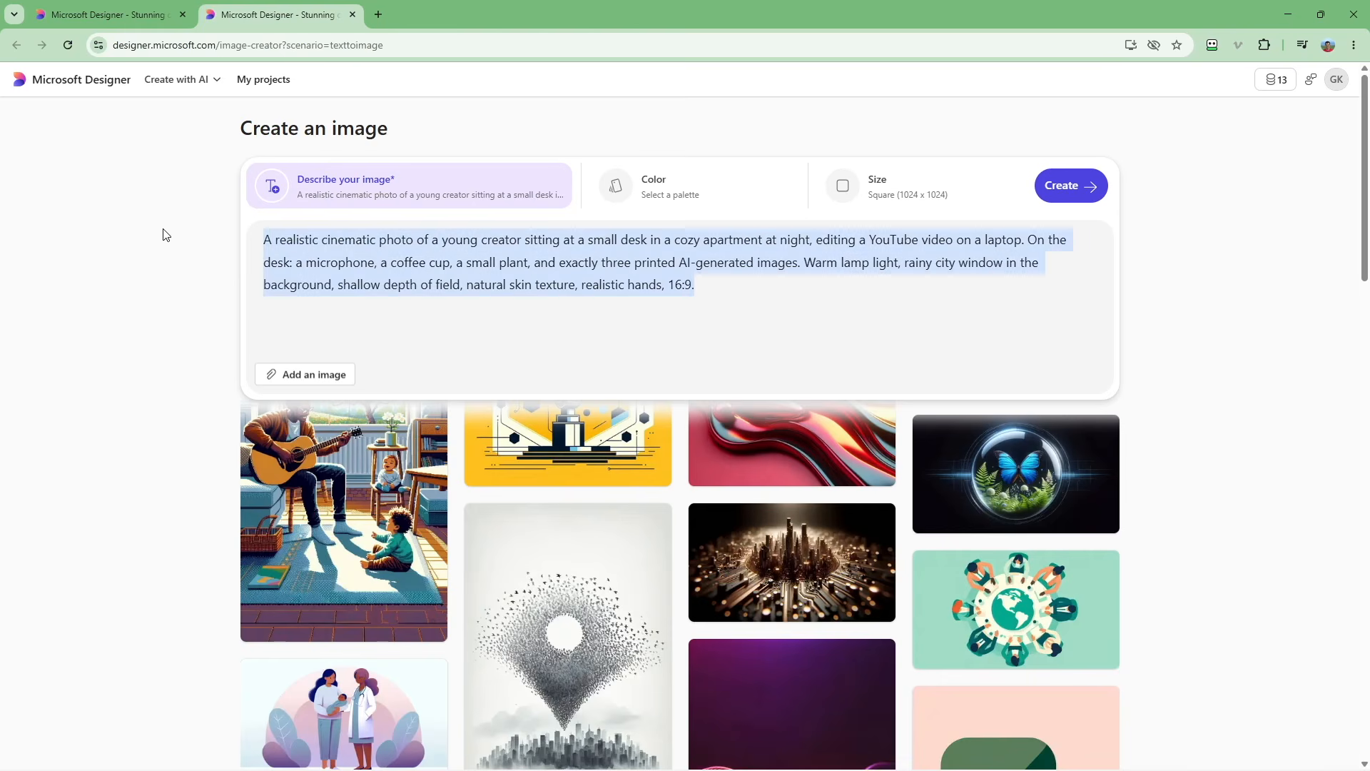
click(105, 223)
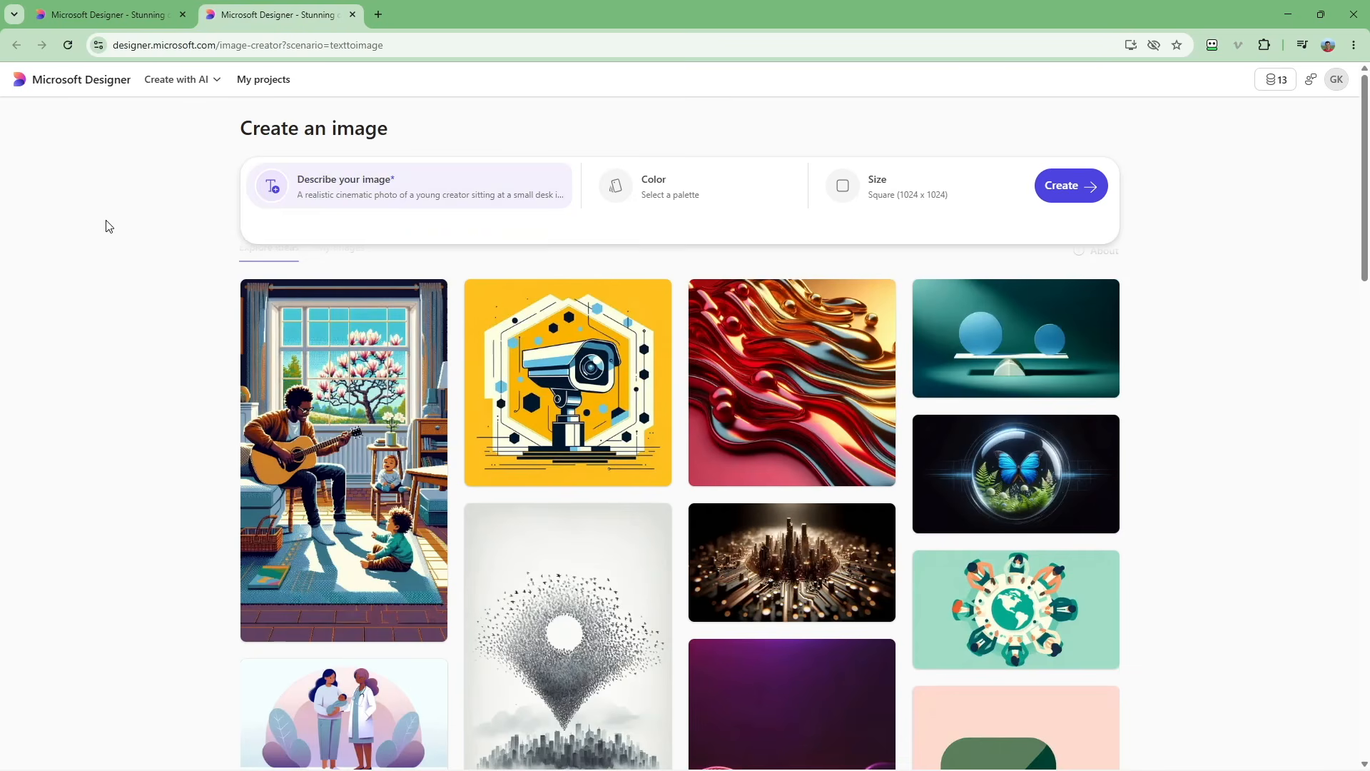
Set the image size to Landscape (1536 x 1024) and generate the night-desk creator photo.
click(685, 203)
click(655, 196)
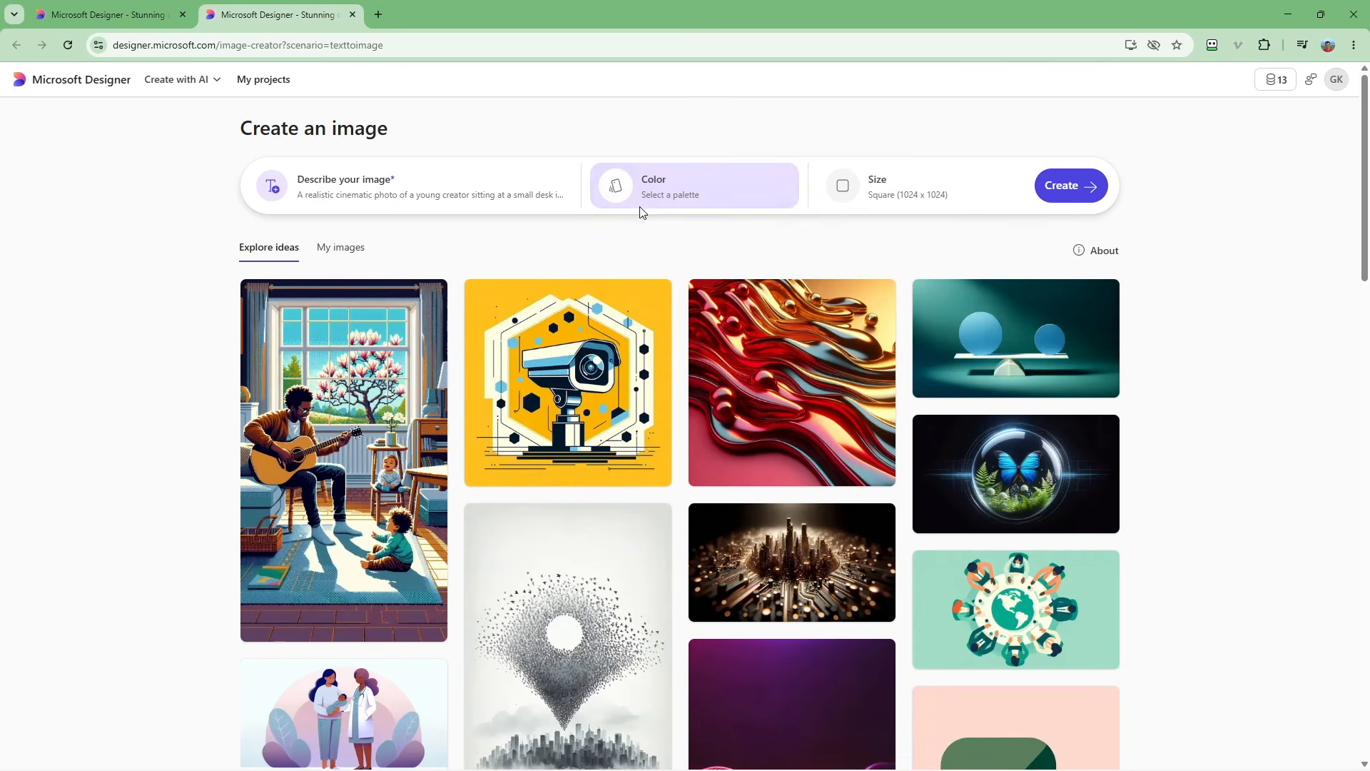
click(856, 198)
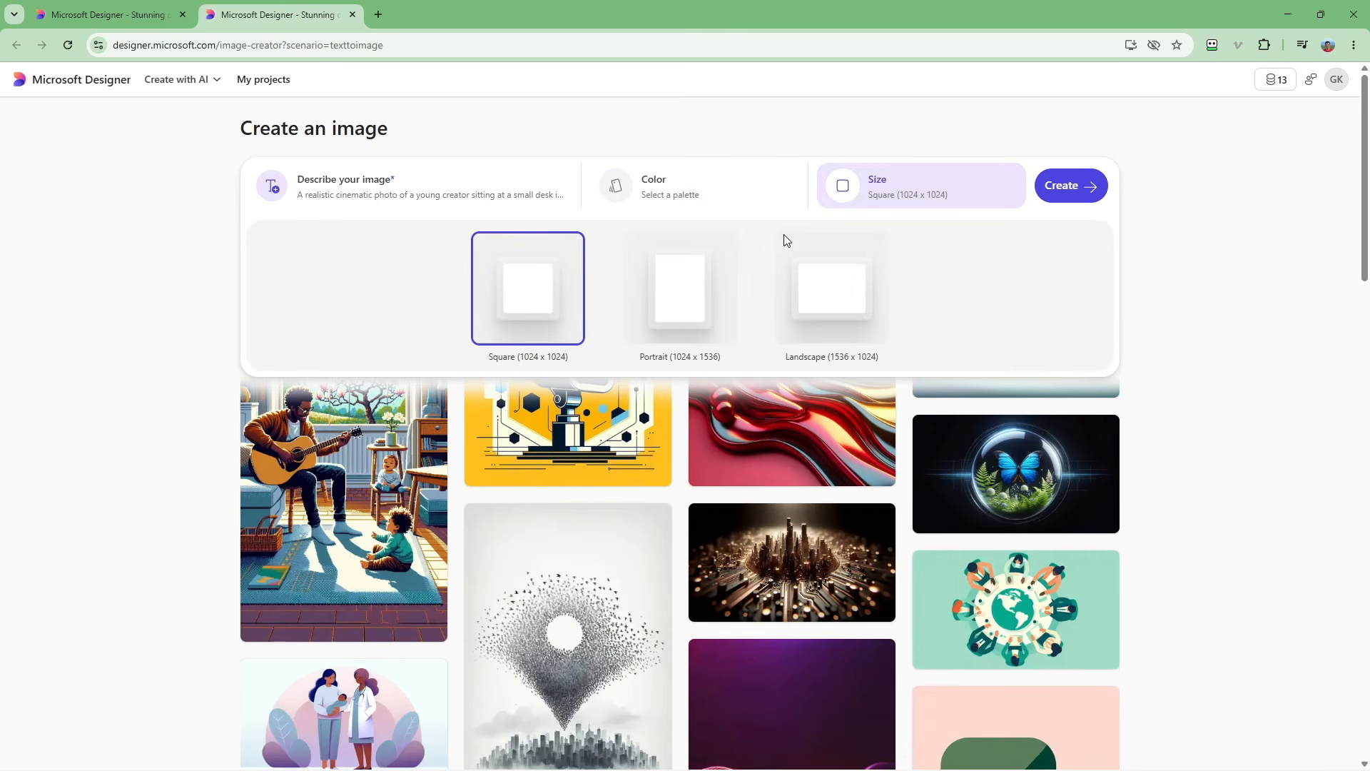
click(819, 305)
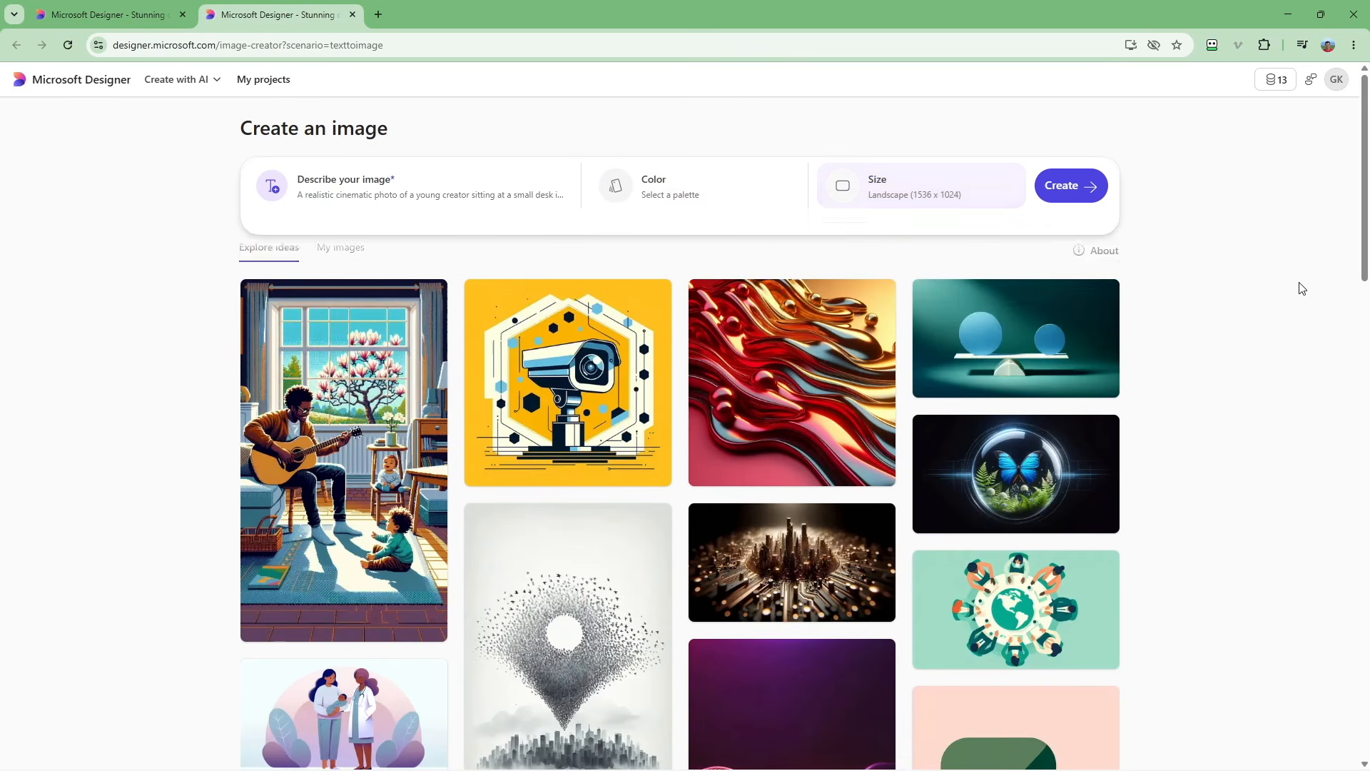
click(1068, 192)
Enter a prompt for a clean modern YouTube thumbnail about AI image generators with the headline "FREE AI IMAGE TOOLS" and a surprised creator, 16:9.
click(397, 179)
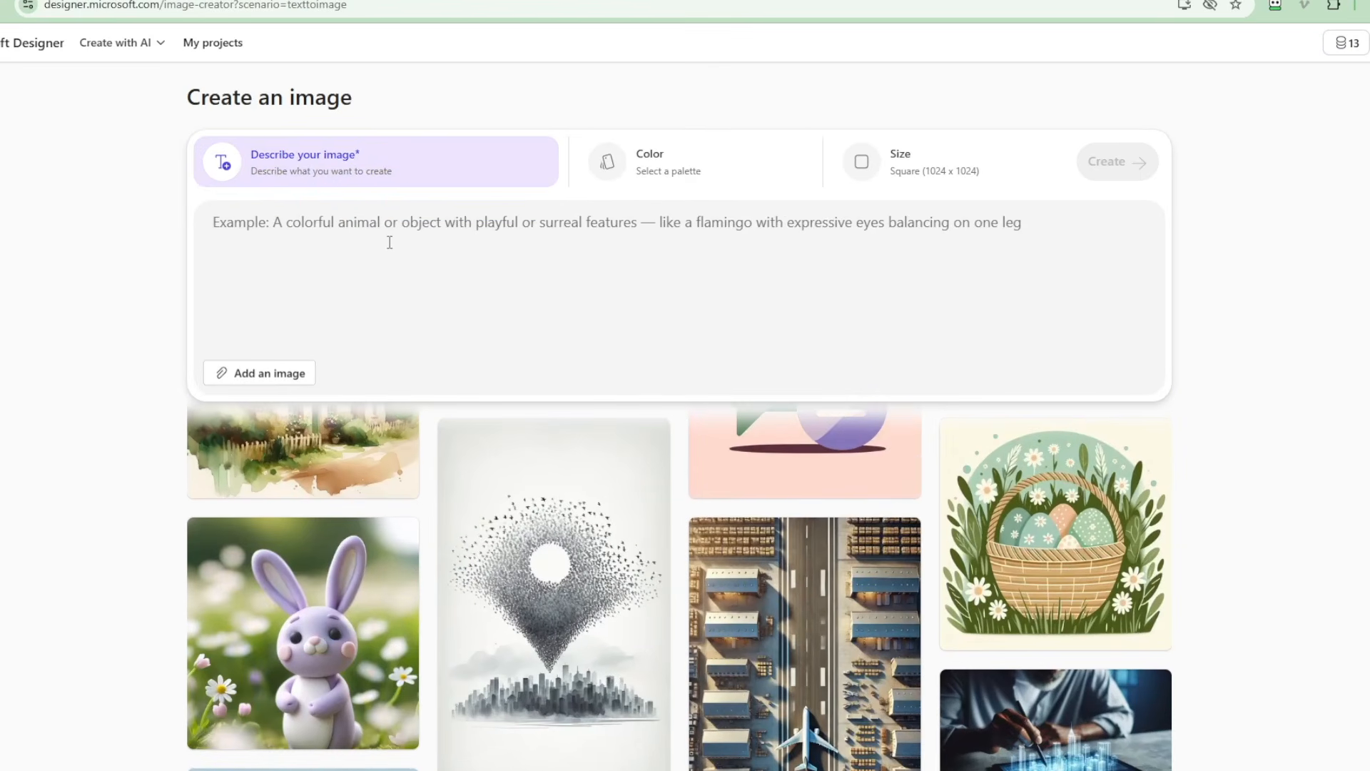
text(A clean modern YouTube thumbnail design about AI image generators. Large readable headline text: "FREE AI IMAGE TOOLS". A futuristic glowing computer screen showing colorful image thumbnails, a surprised creator pointing at the screen, bold contrast, professional YouTube thumbnail style, no extra text, 16:9.)
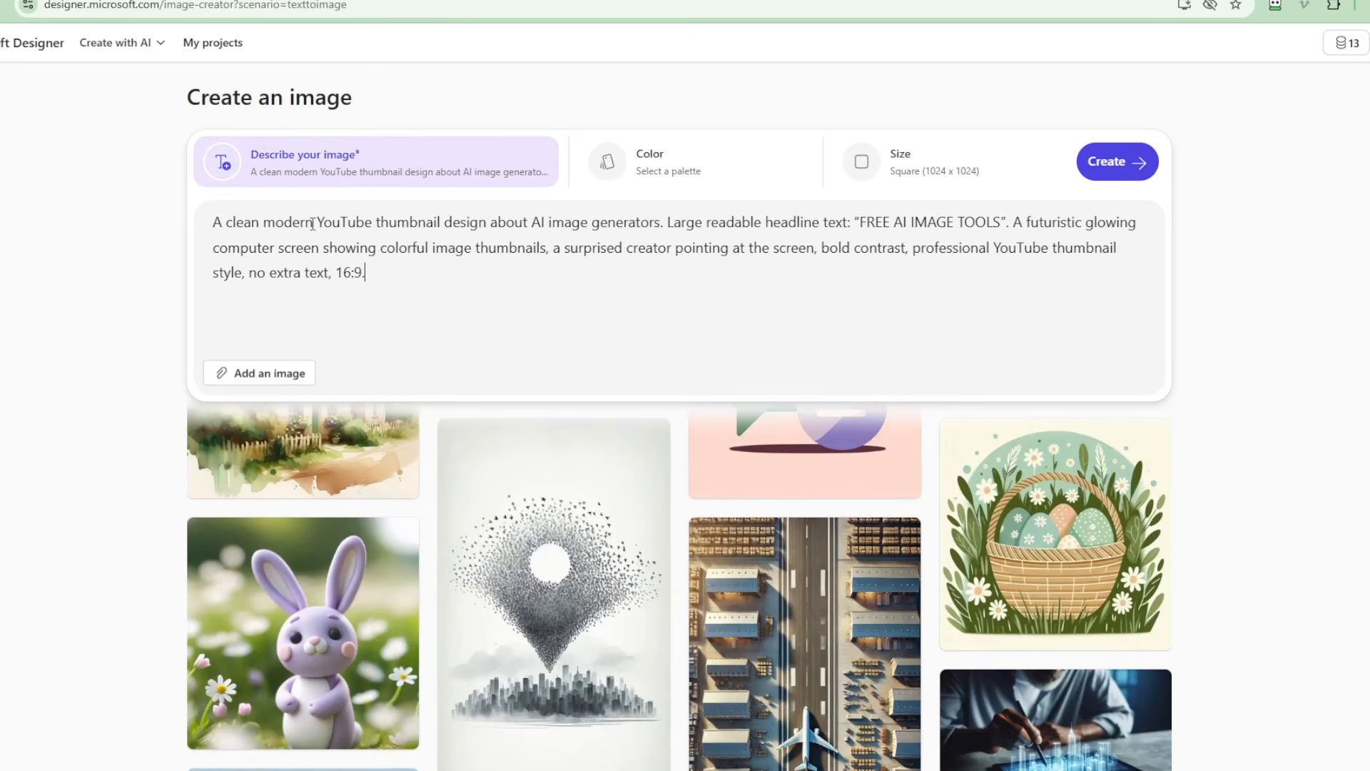
drag(323, 224, 658, 223)
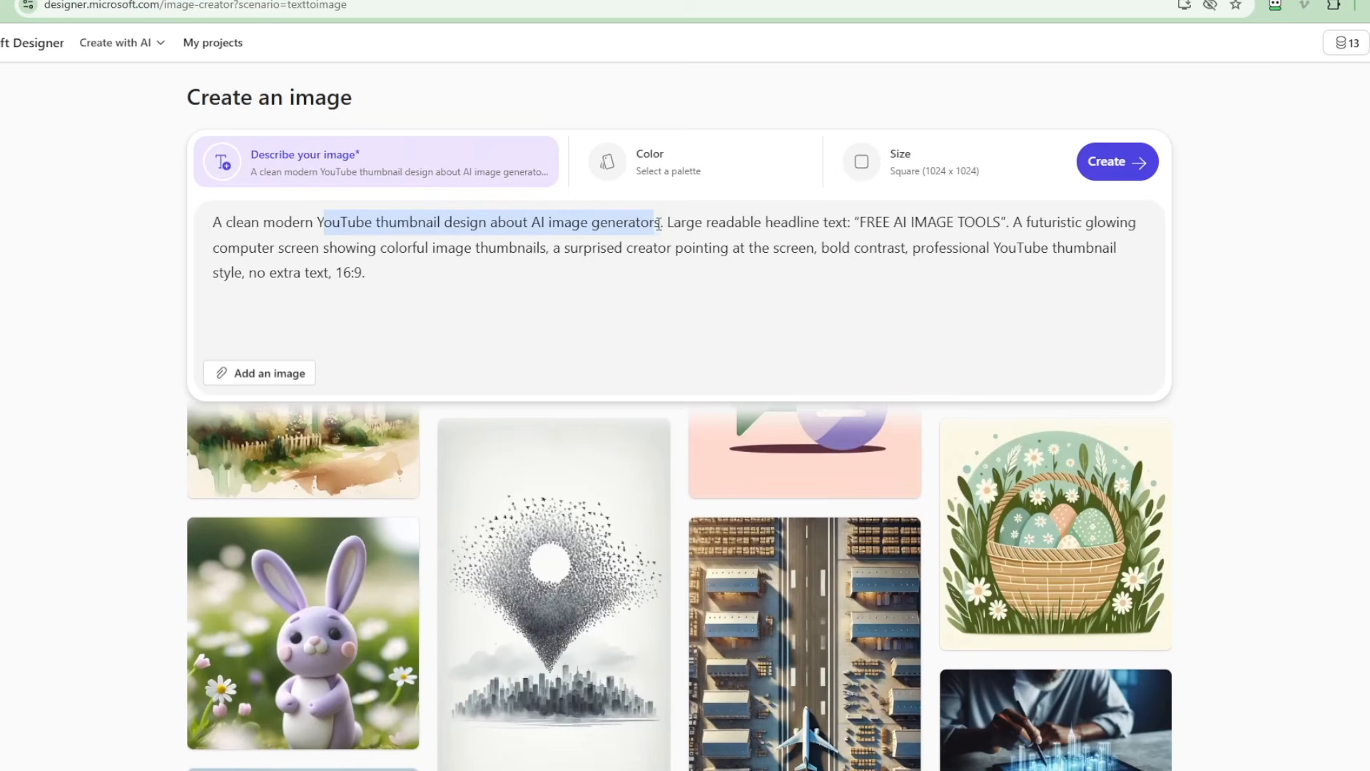
click(653, 248)
key(ctrl+a)
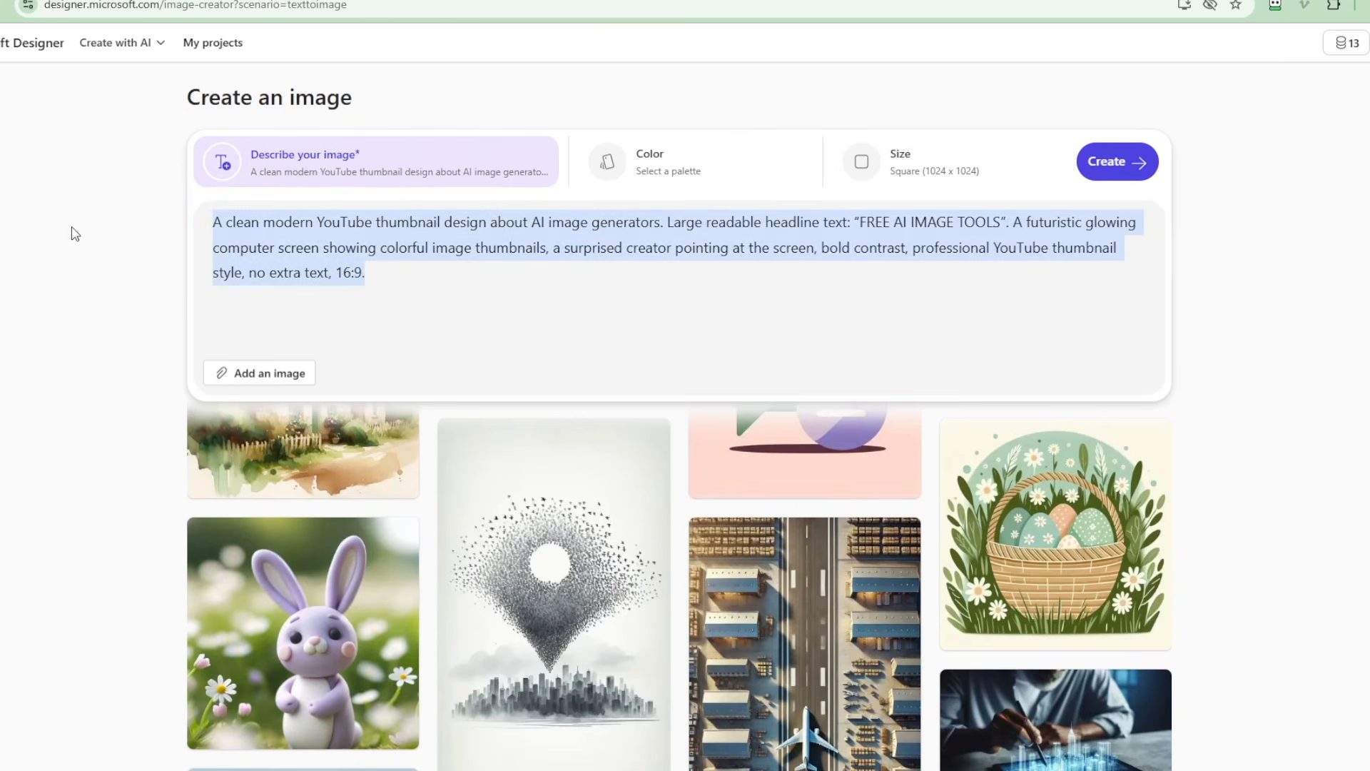
click(60, 256)
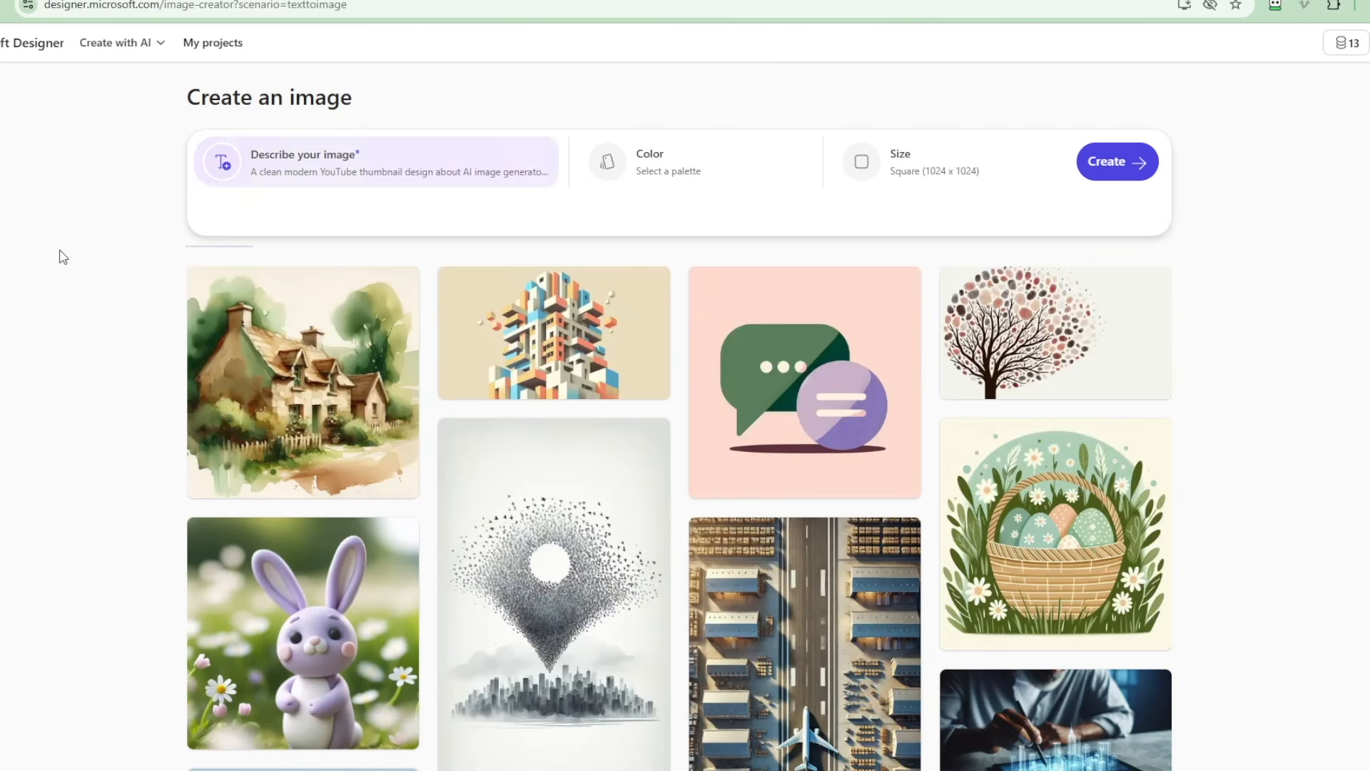
Choose the Landscape (1536 x 1024) size for the thumbnail design and generate it.
click(935, 171)
click(850, 301)
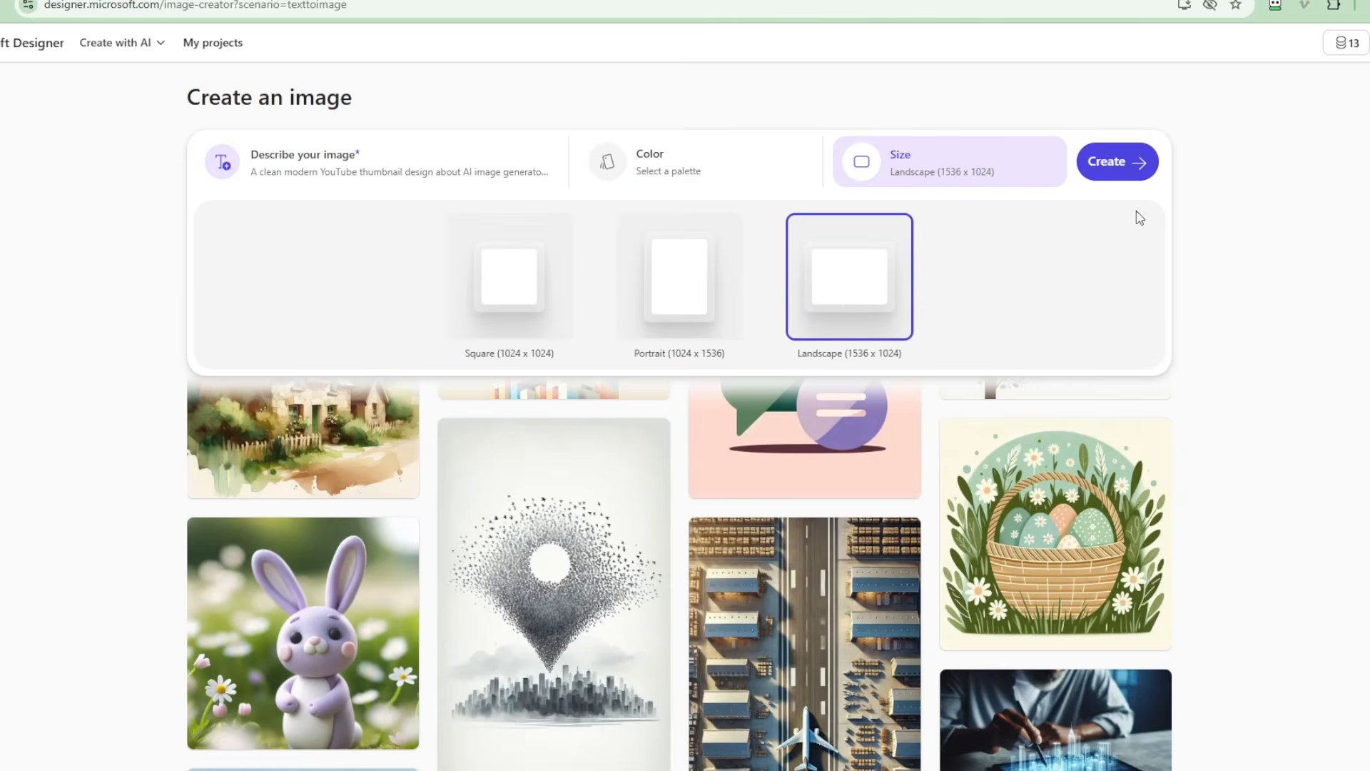
click(1120, 160)
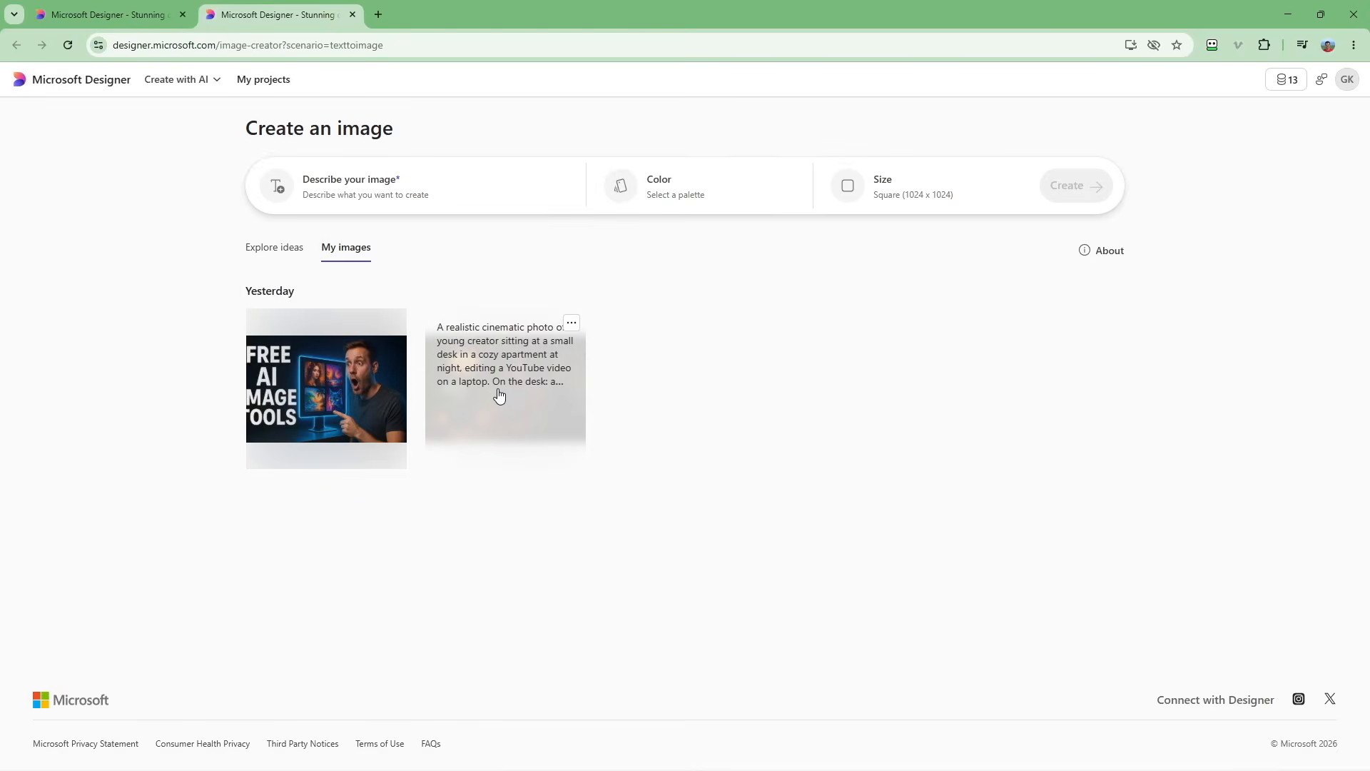
Review the generated night-desk creator photo with its prompt, open it in the image editor, and return to the generated images.
click(546, 412)
drag(766, 312, 1142, 432)
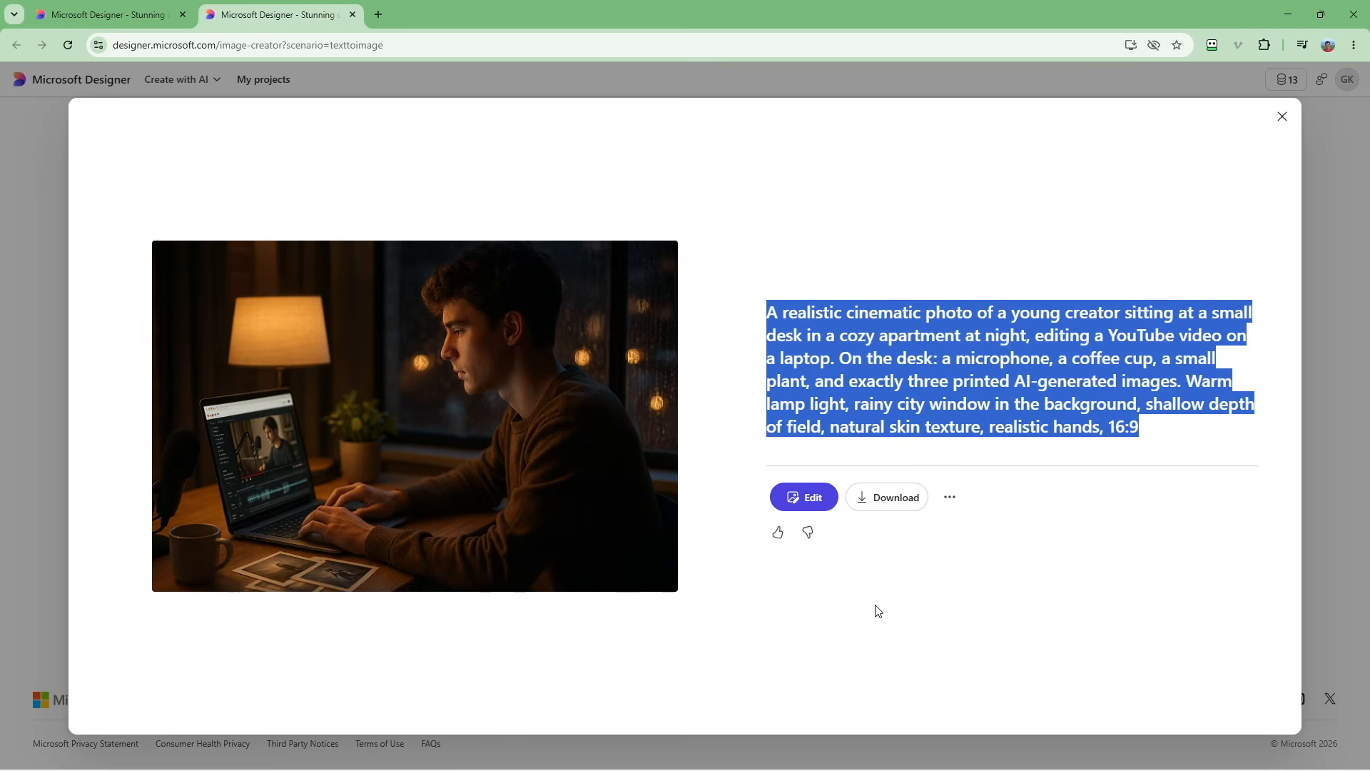
click(804, 499)
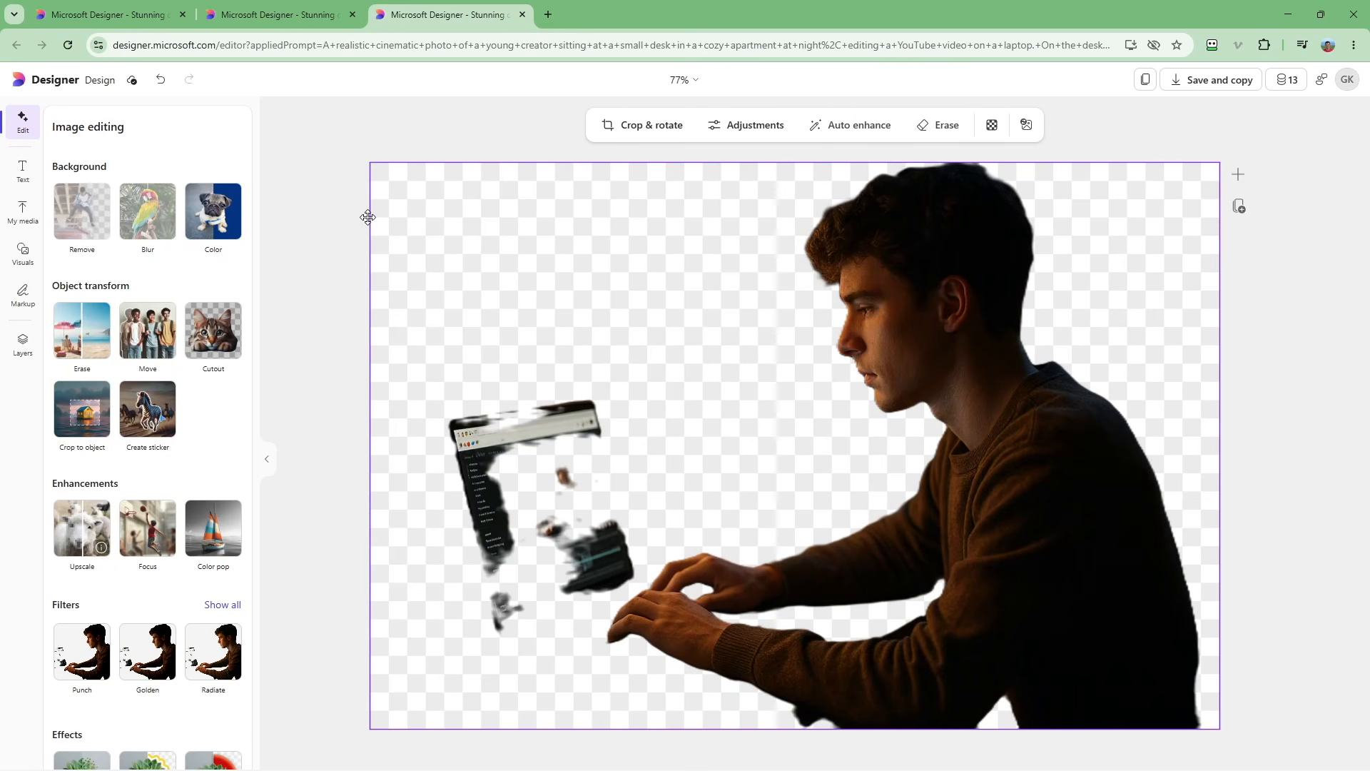
key(ctrl+w)
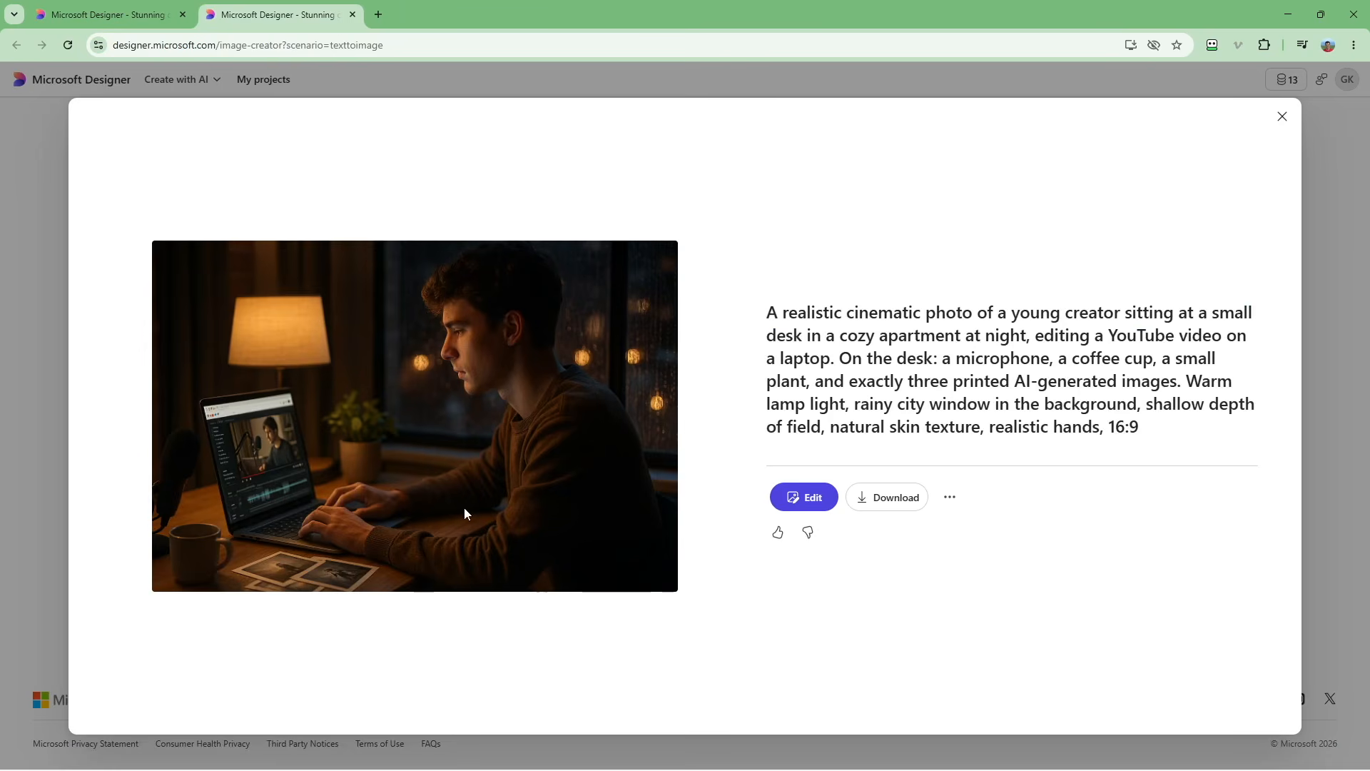
key(Escape)
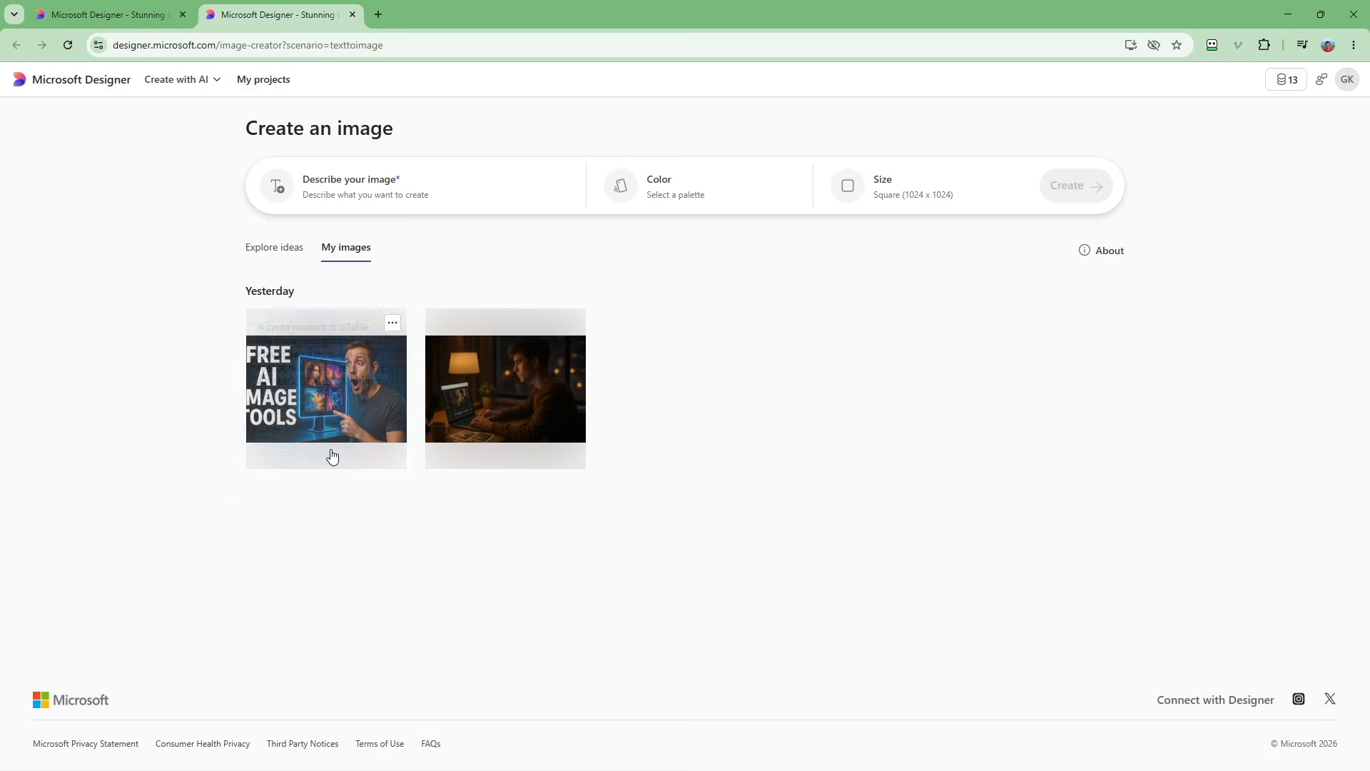
Convert the headline of the generated FREE AI IMAGE TOOLS thumbnail to editable text in the editor and shift it slightly to the right.
click(314, 409)
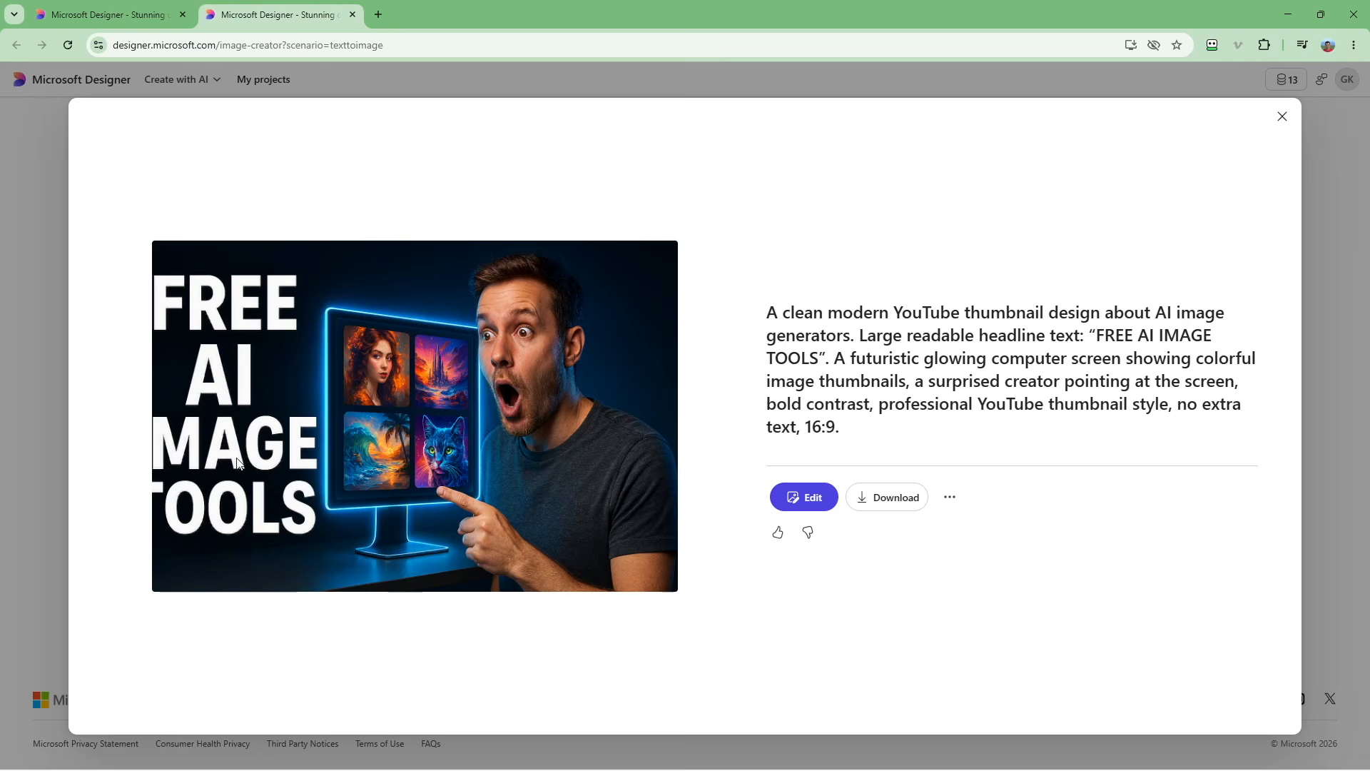
click(802, 498)
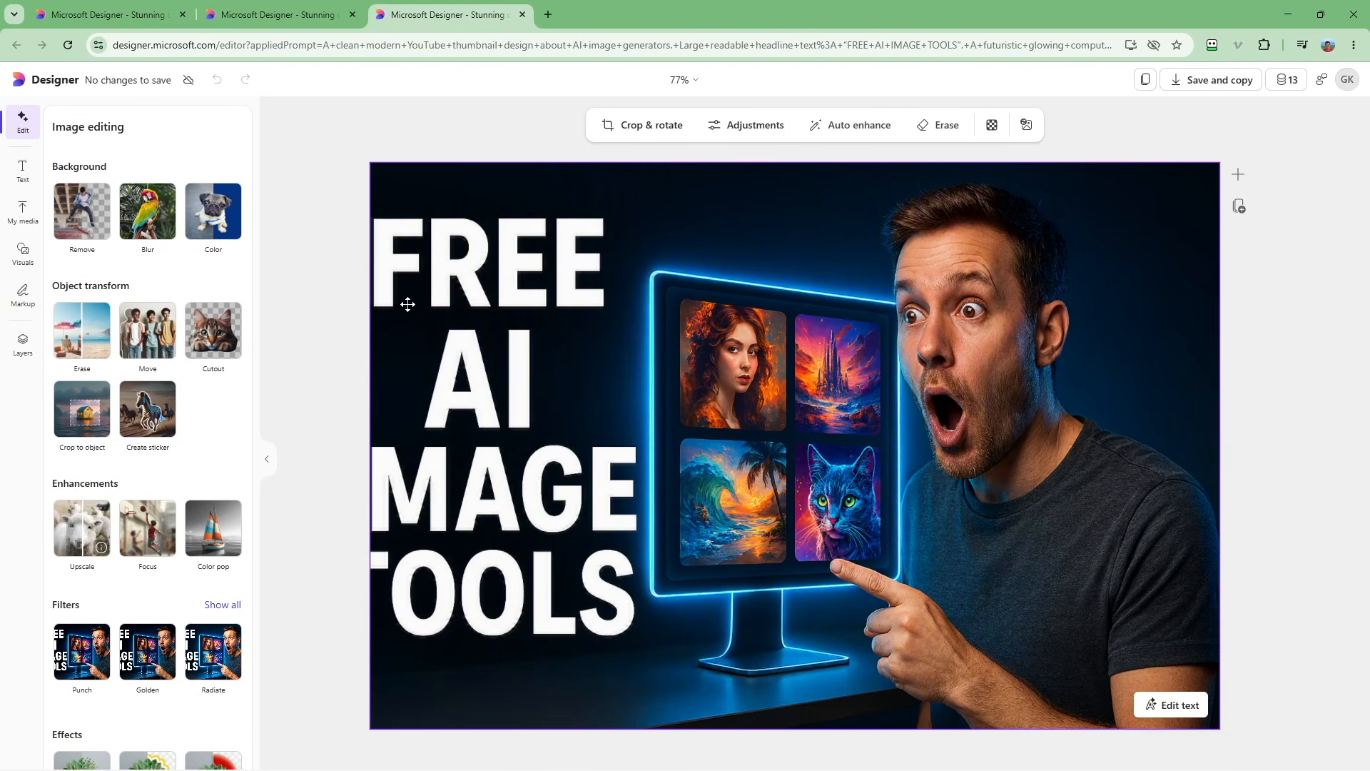
click(1155, 706)
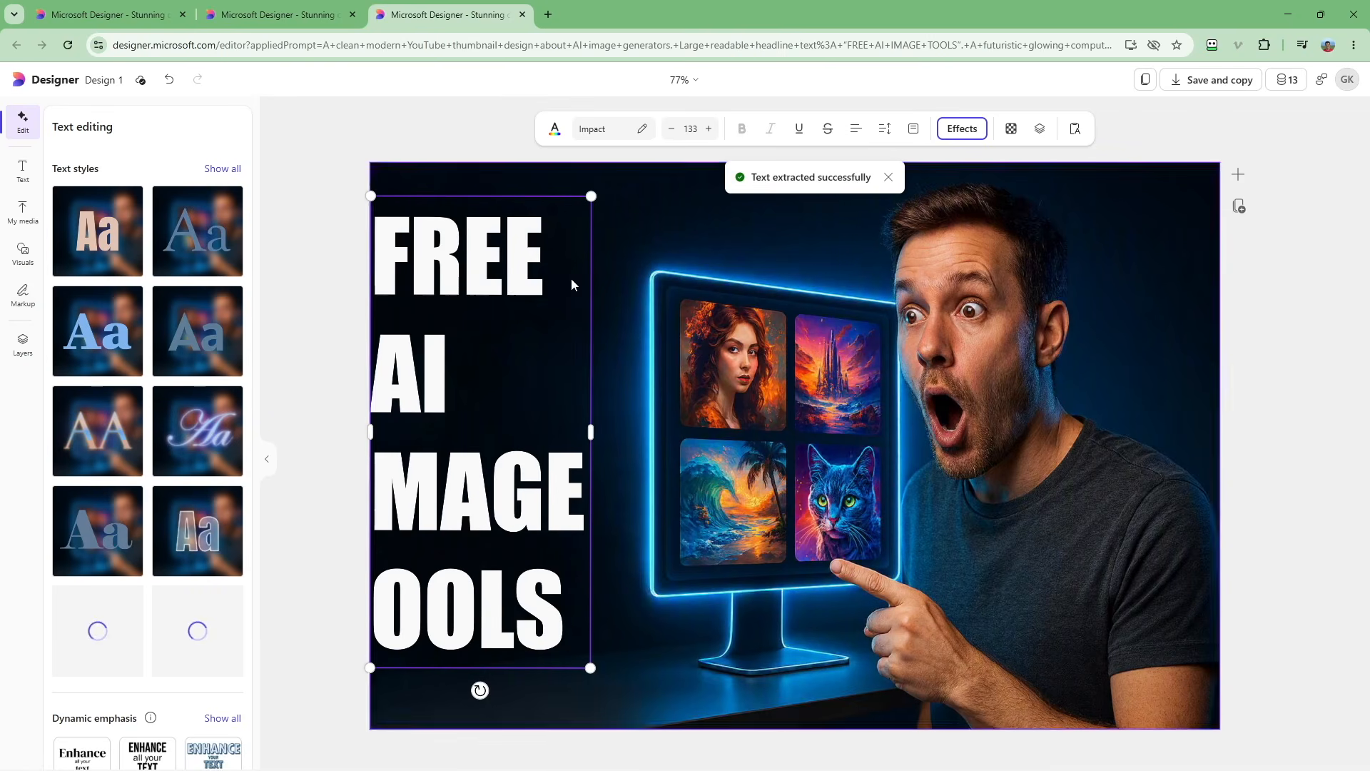
mouse_move(456, 270)
mouse_down()
mouse_move(506, 264)
mouse_move(478, 265)
mouse_up()
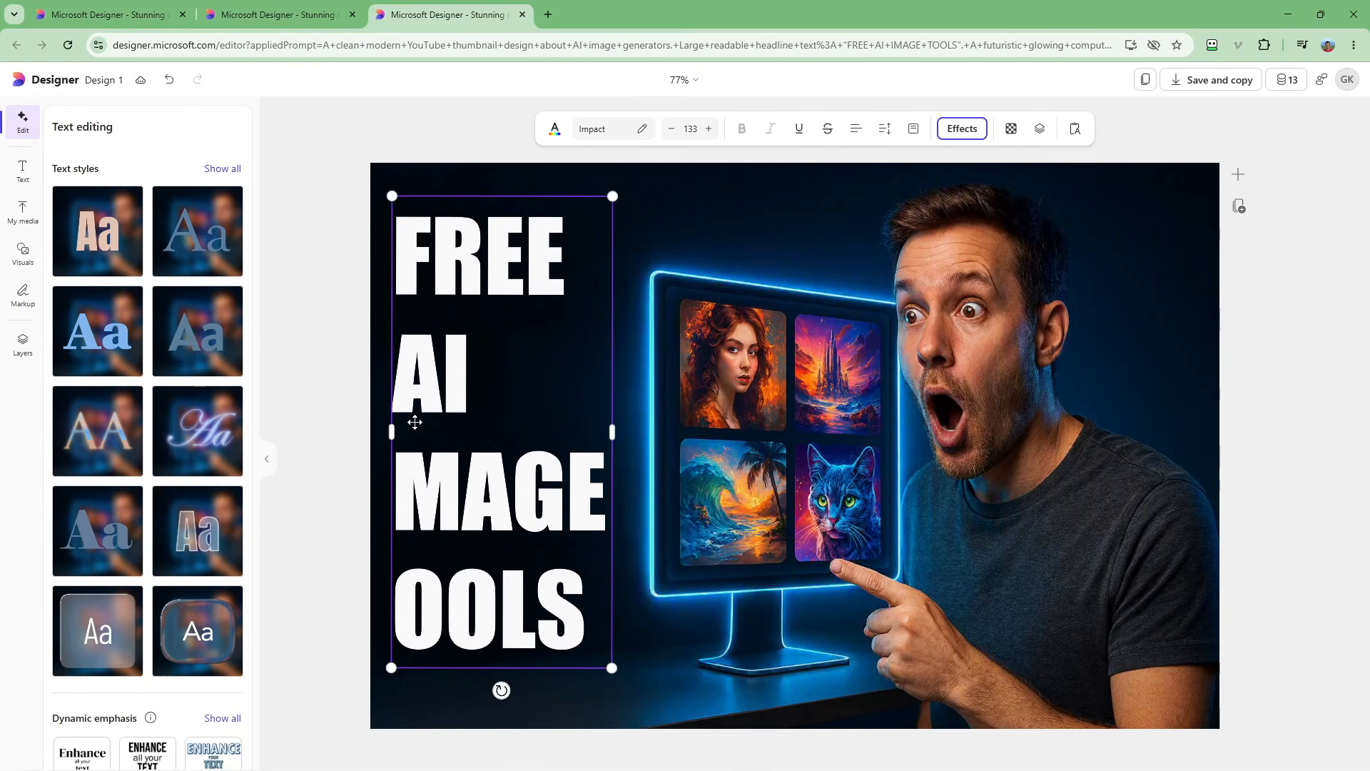
drag(423, 397, 427, 390)
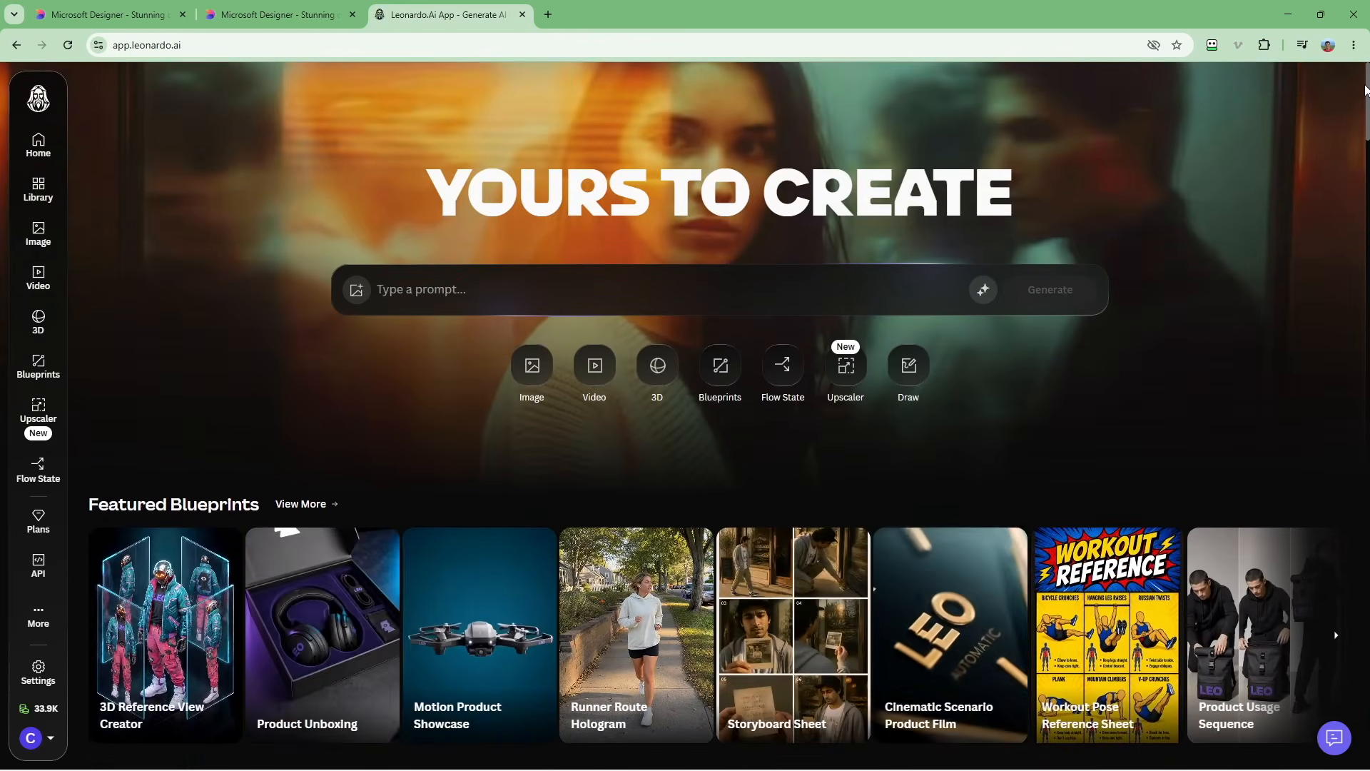
Examine the Leonardo.Ai home page, including its web address, creation tools and featured blueprints.
scroll(1365, 91, down, 1)
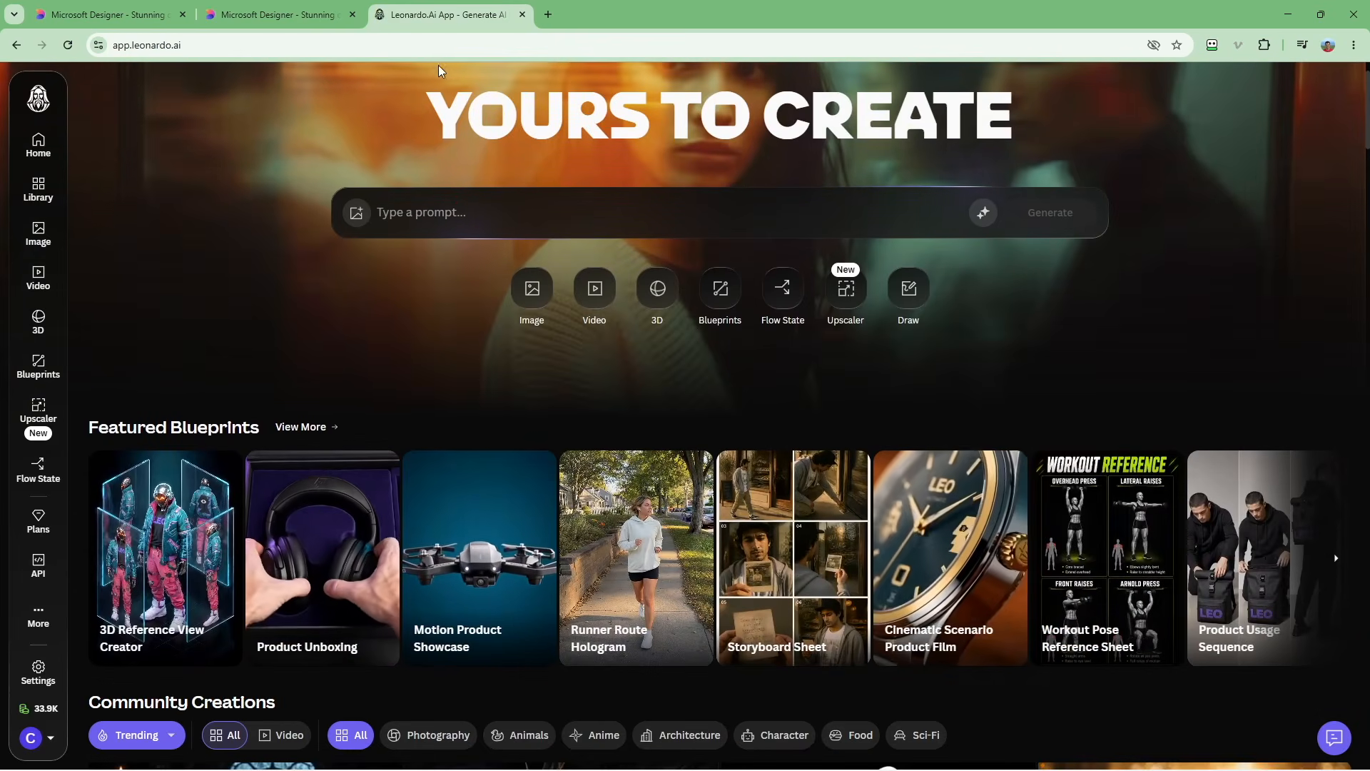
click(118, 47)
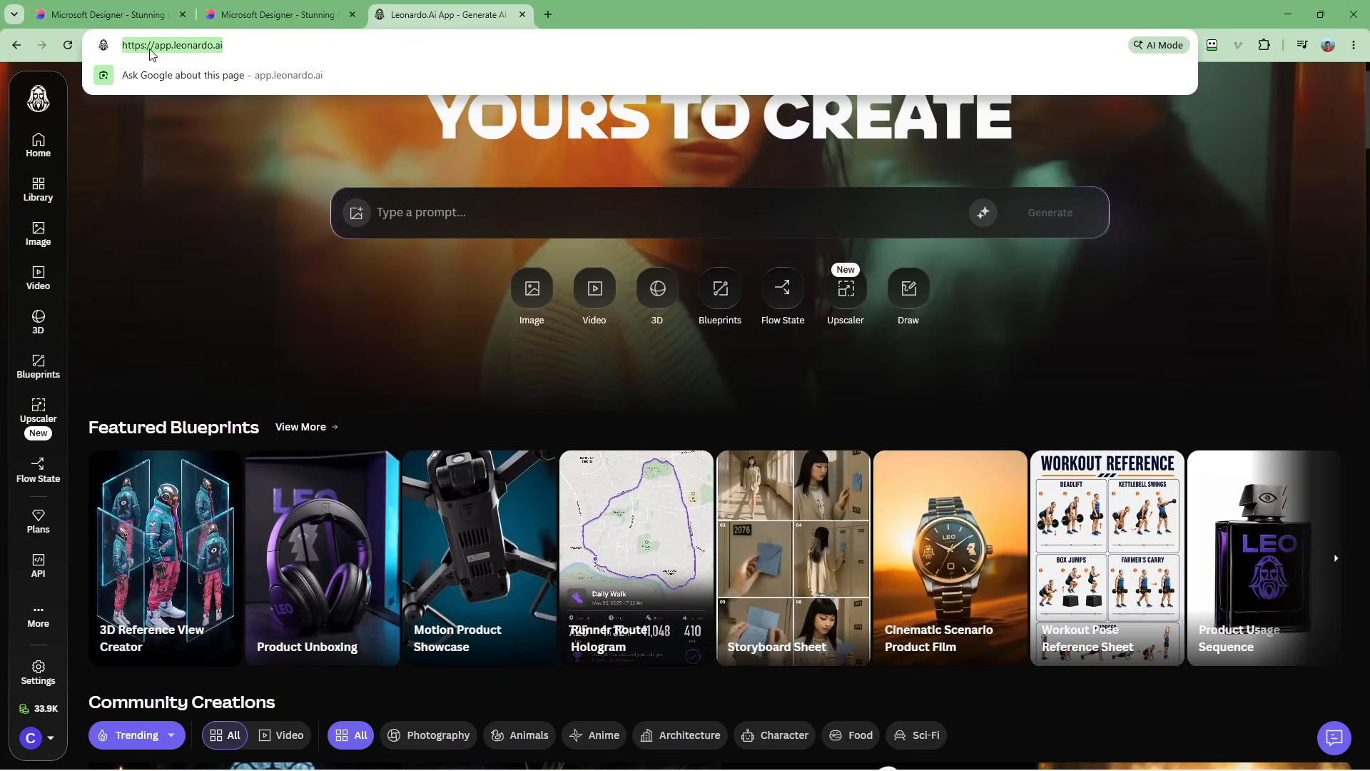
click(250, 183)
scroll(250, 183, up, 1)
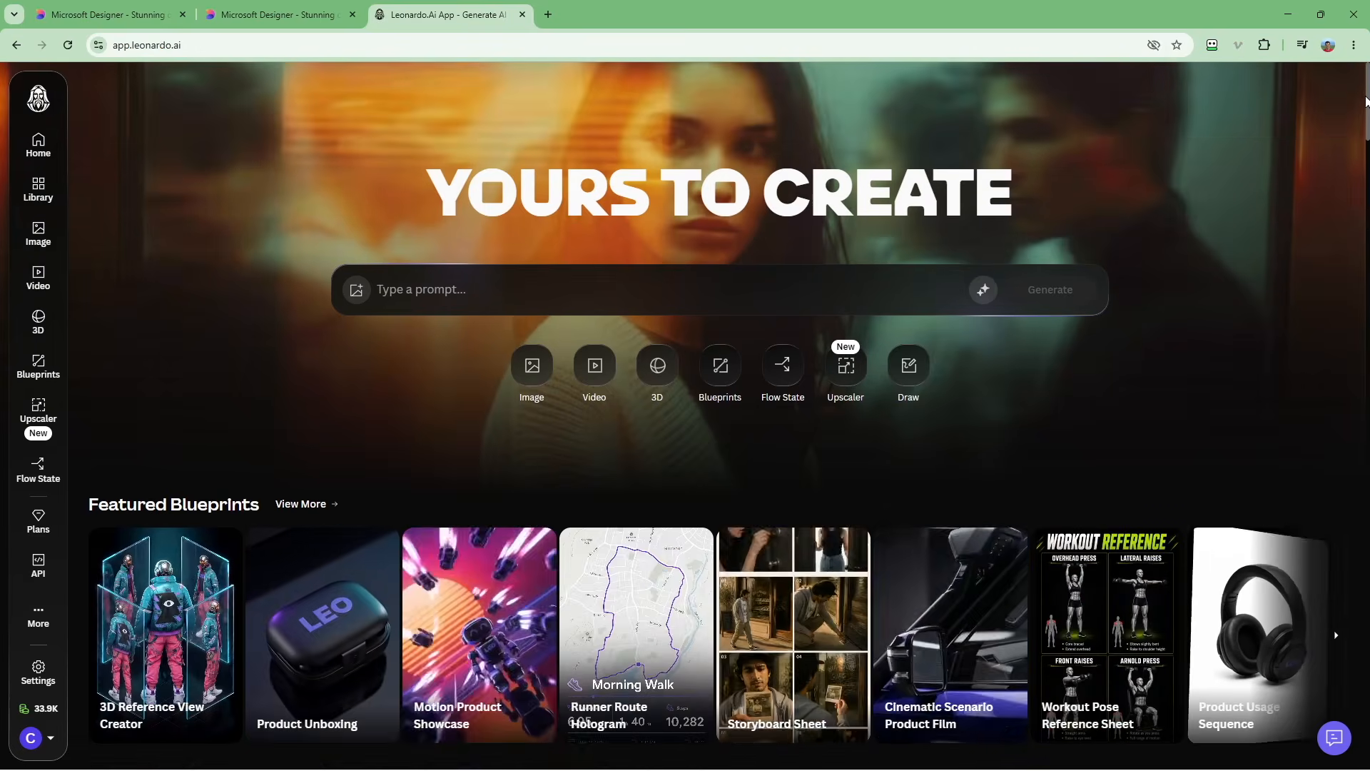
scroll(250, 183, down, 5)
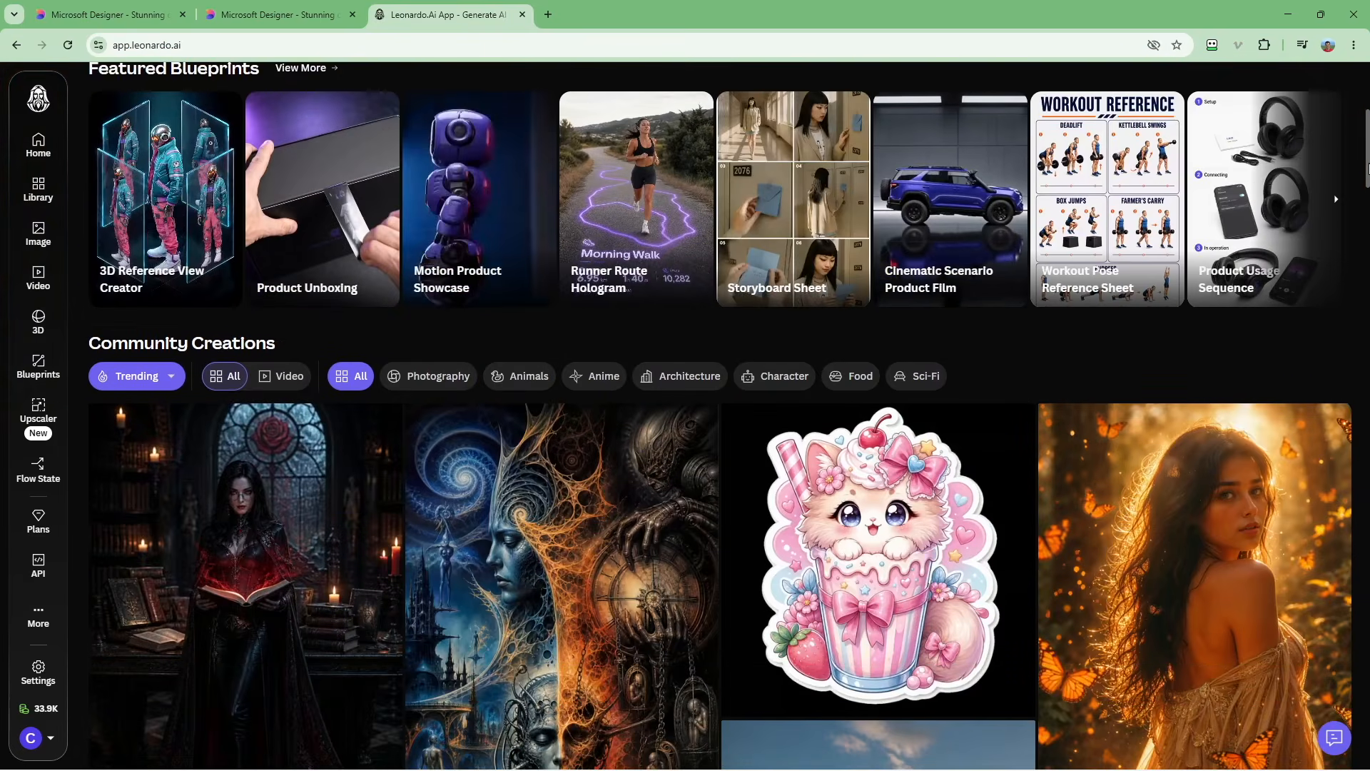
Browse the trending community creations and open the portrait of the young woman in a white T-shirt.
drag(1367, 170, 1367, 315)
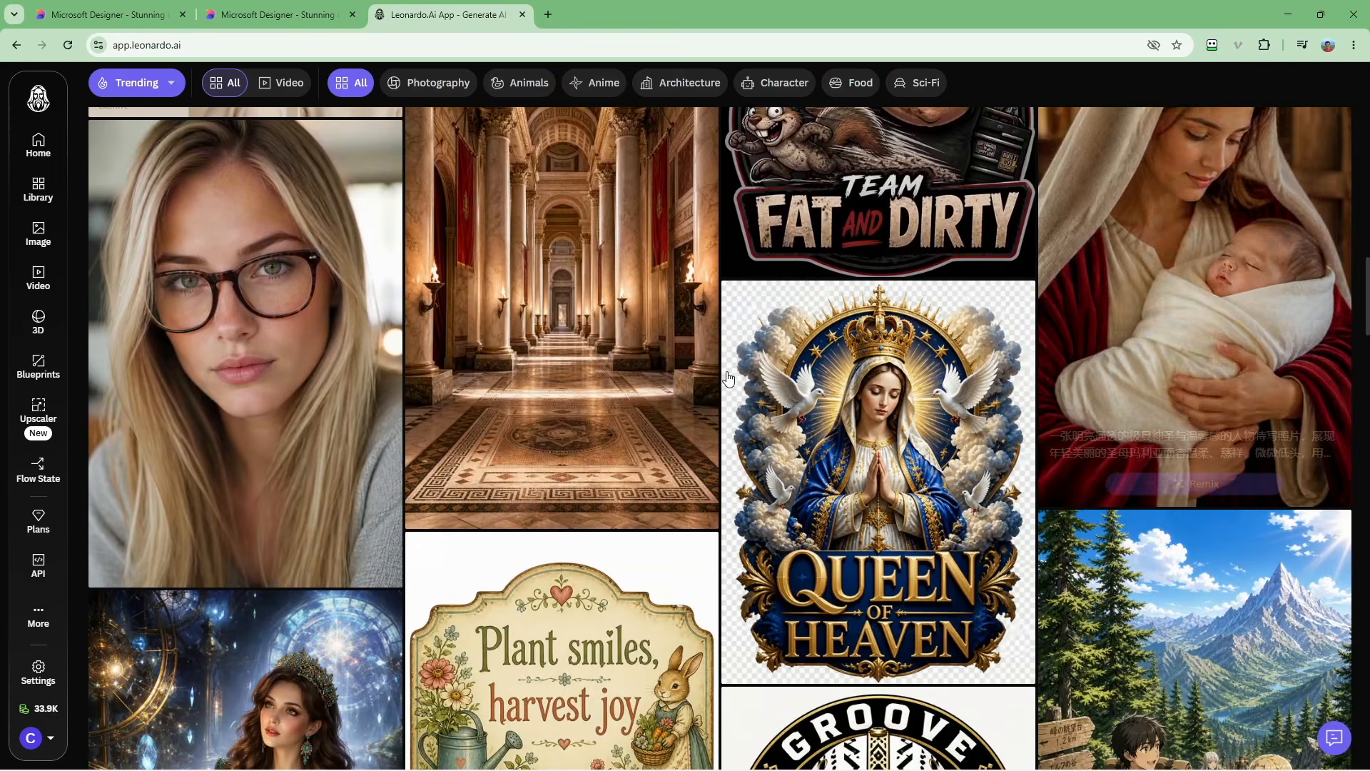
scroll(538, 468, down, 3)
scroll(341, 452, down, 4)
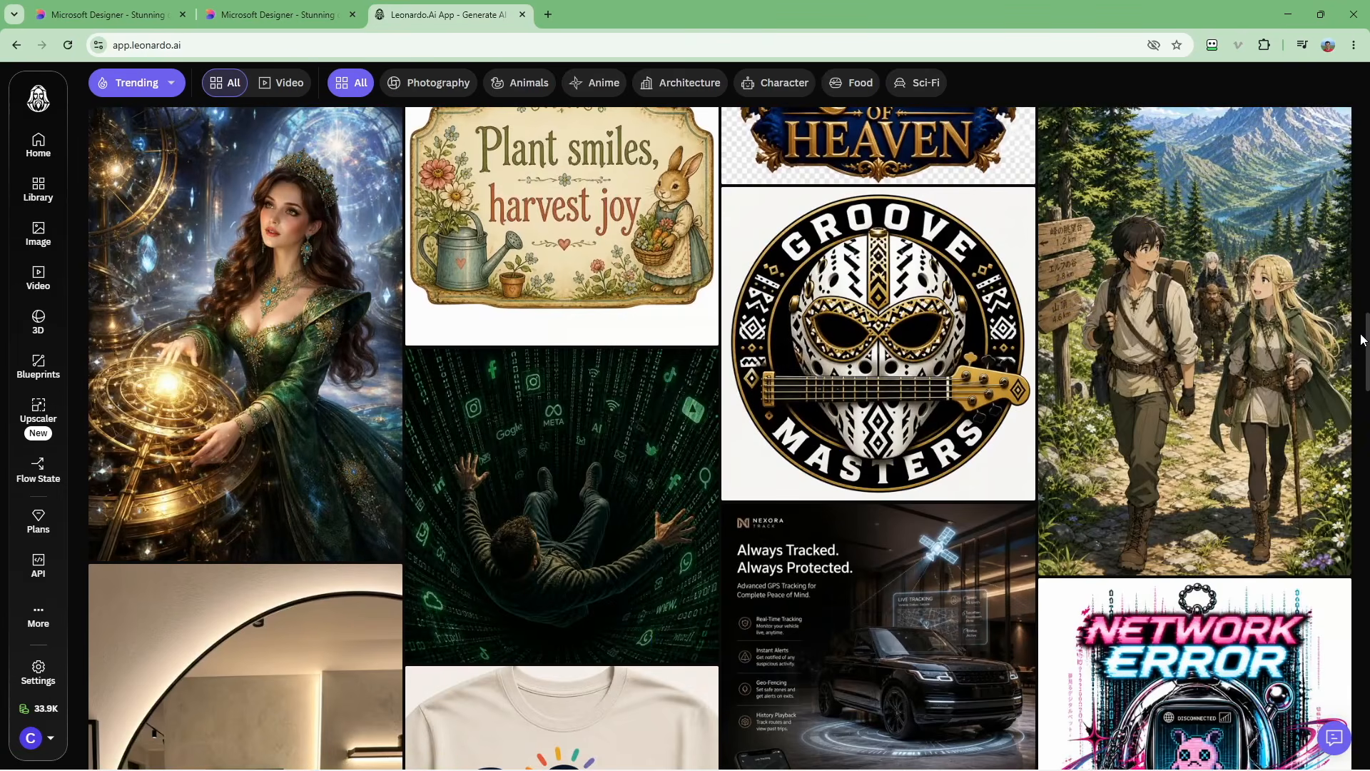
drag(1366, 341, 1357, 431)
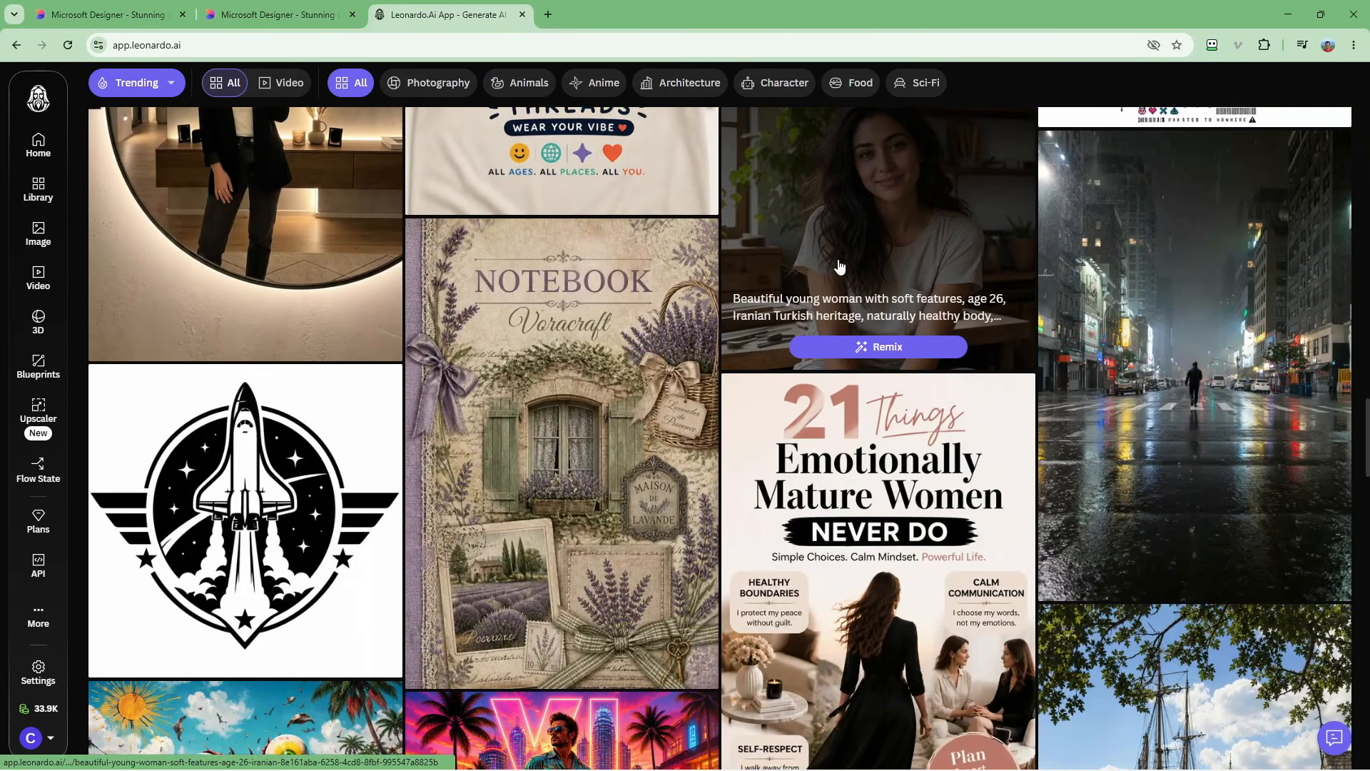
scroll(838, 271, up, 2)
scroll(840, 286, up, 1)
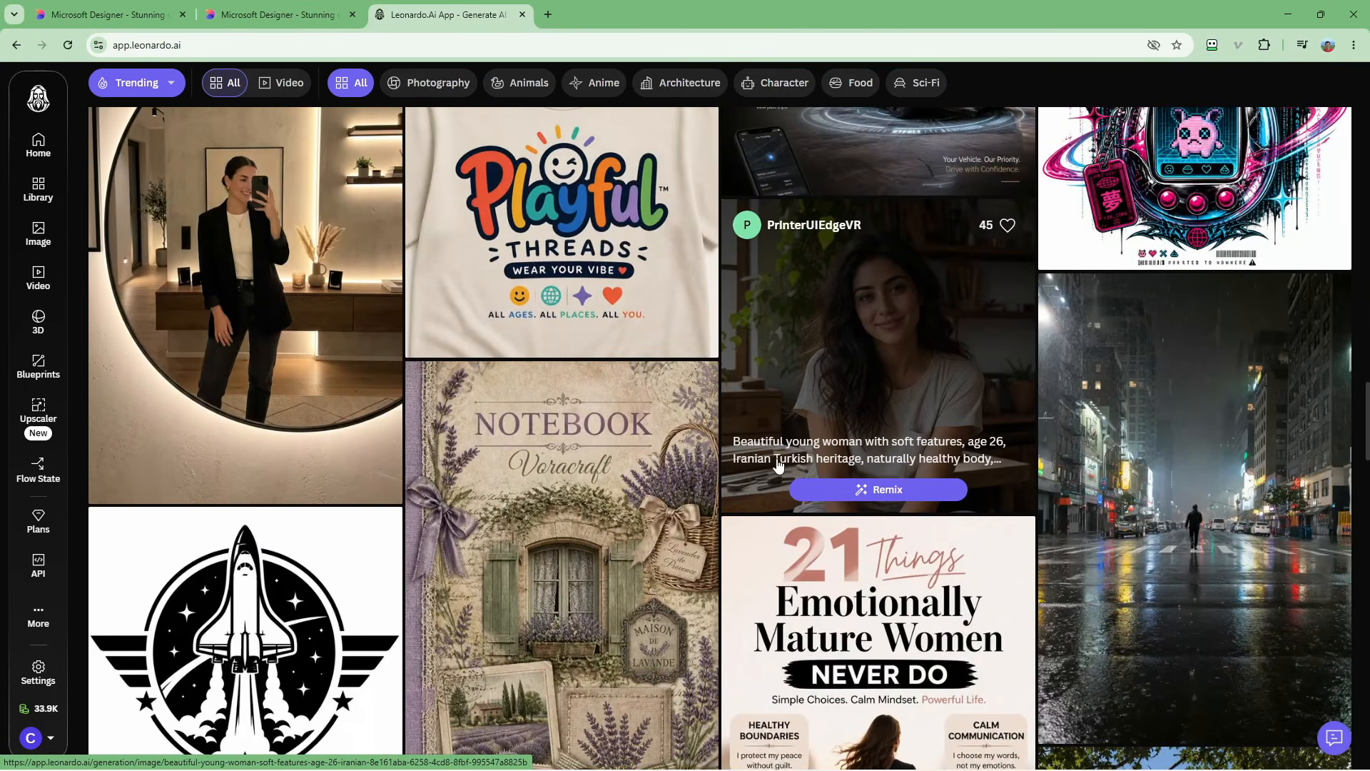
click(843, 357)
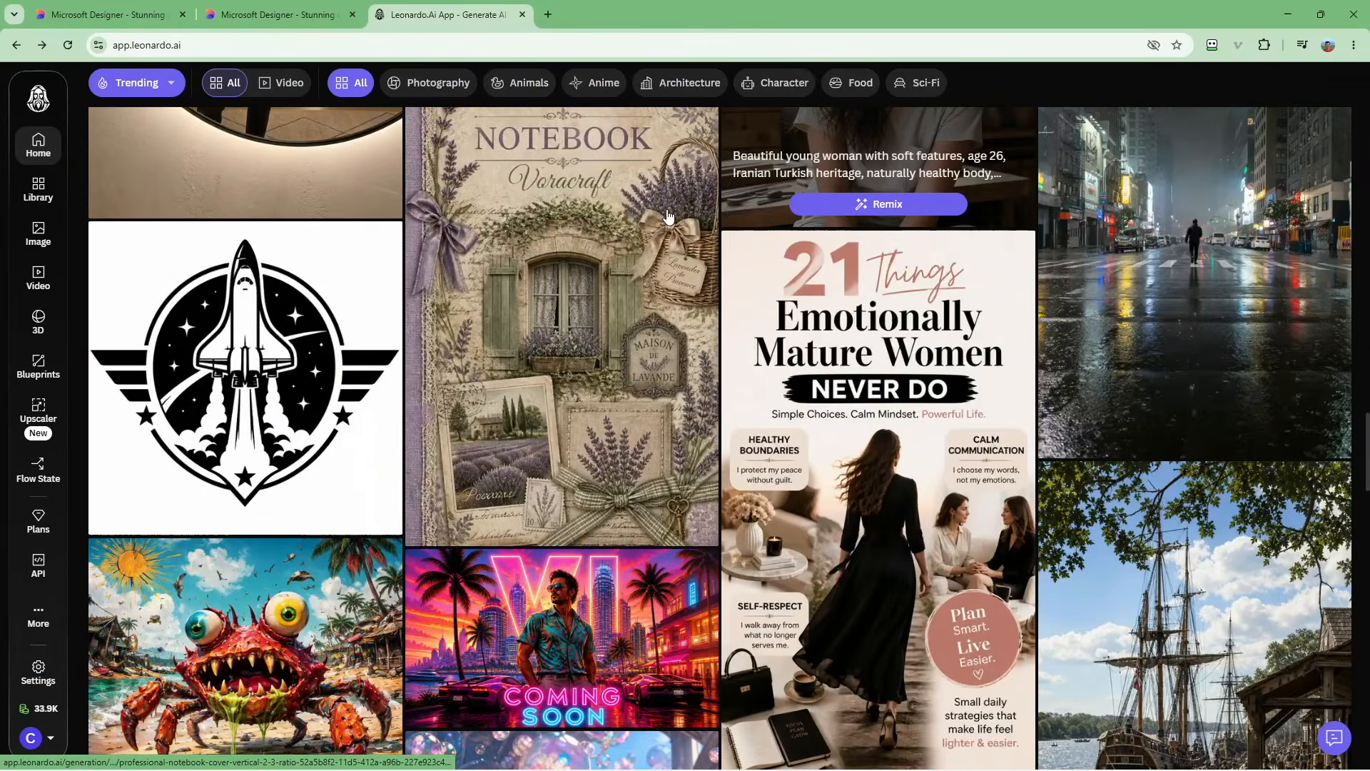
Look through more of the trending community artwork, returning to the start of the gallery.
scroll(508, 220, down, 8)
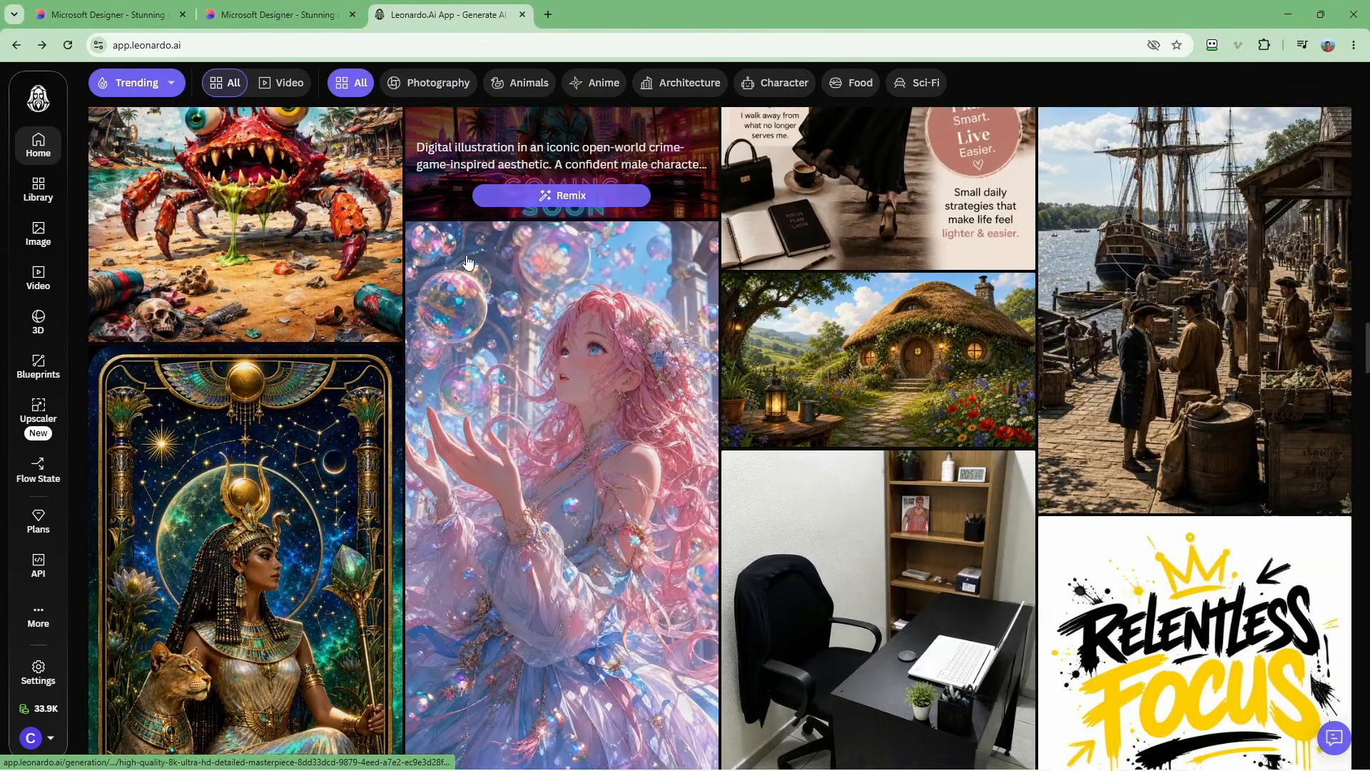
scroll(410, 419, down, 10)
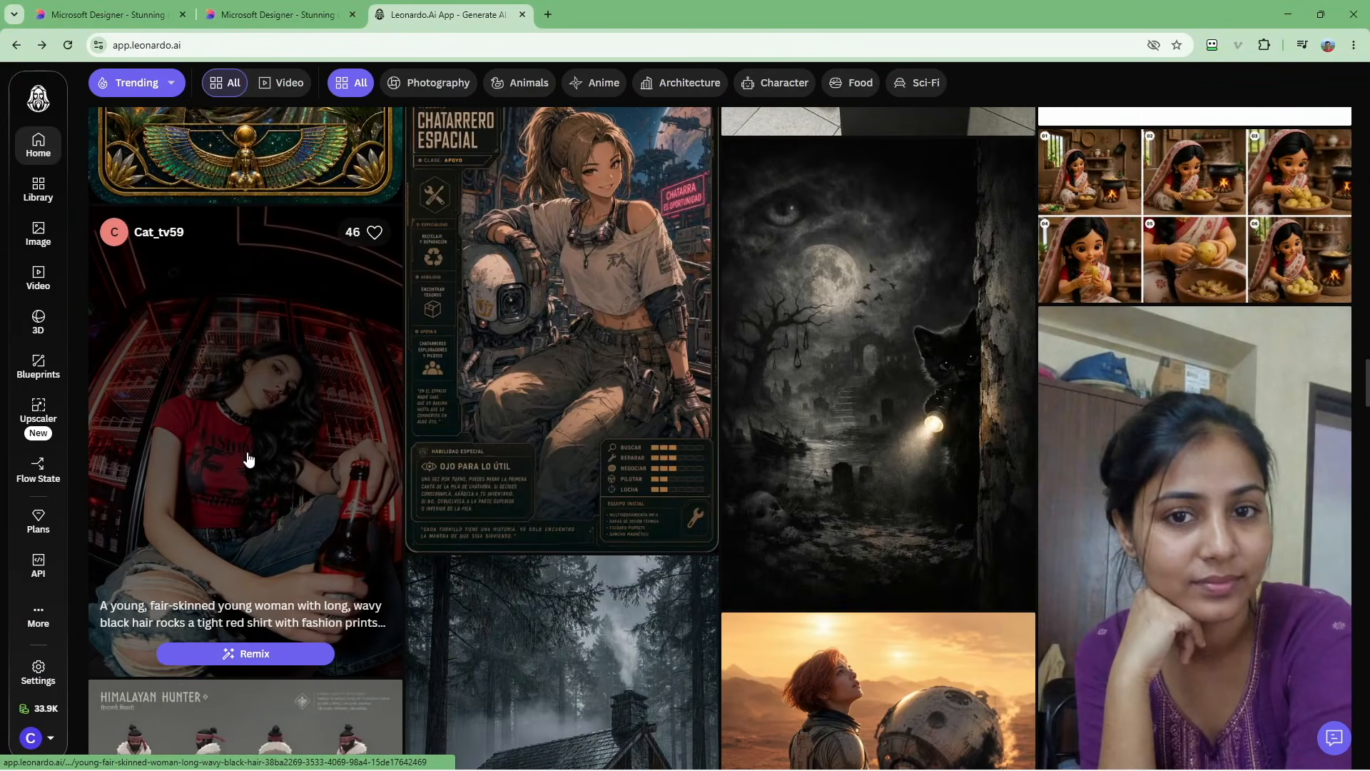
scroll(250, 448, down, 2)
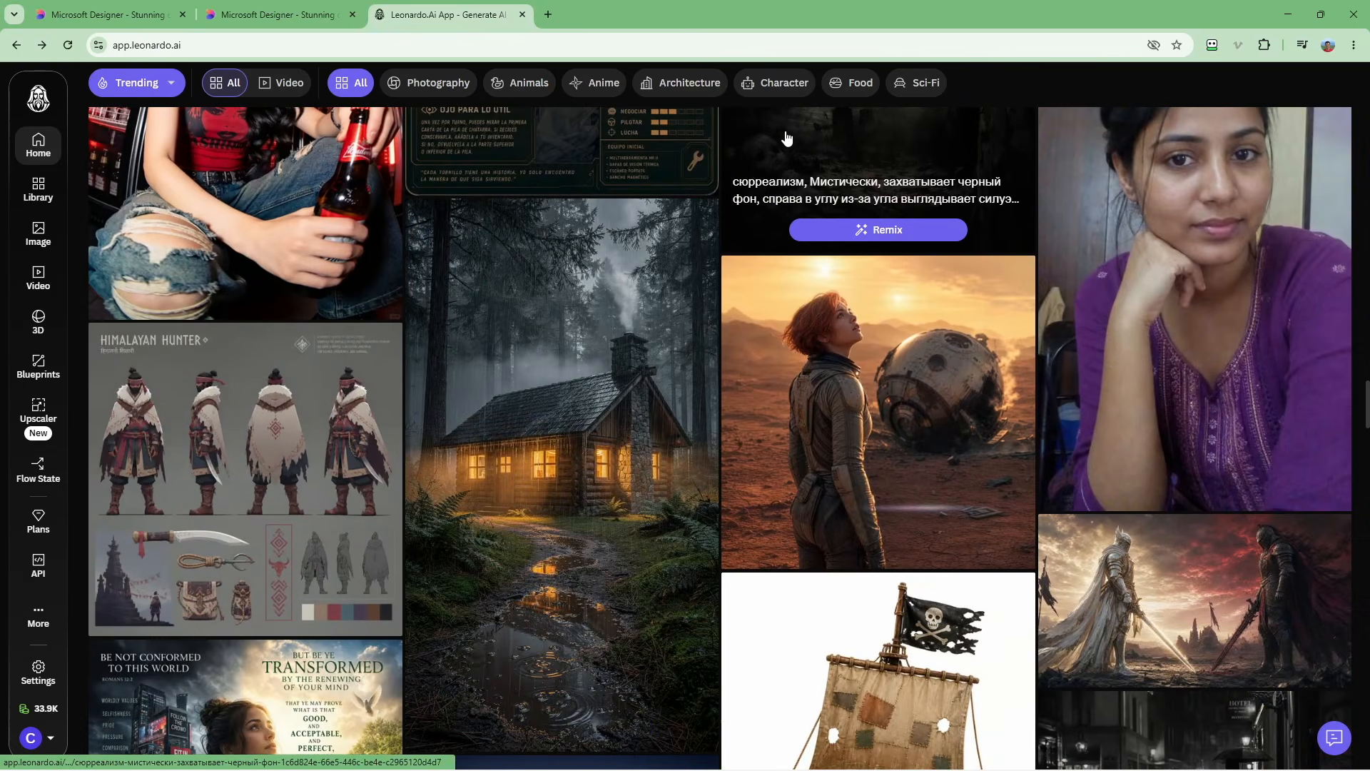
scroll(928, 150, down, 9)
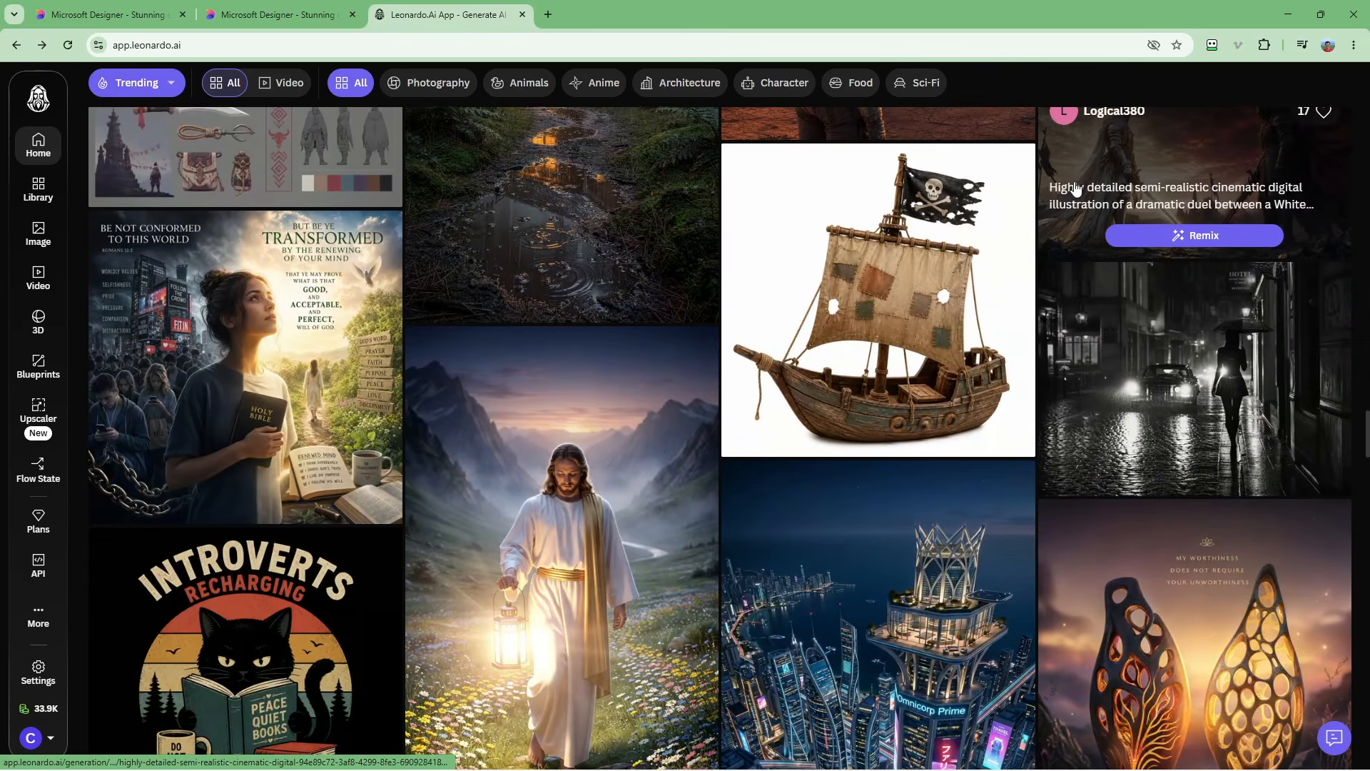
scroll(547, 519, up, 10)
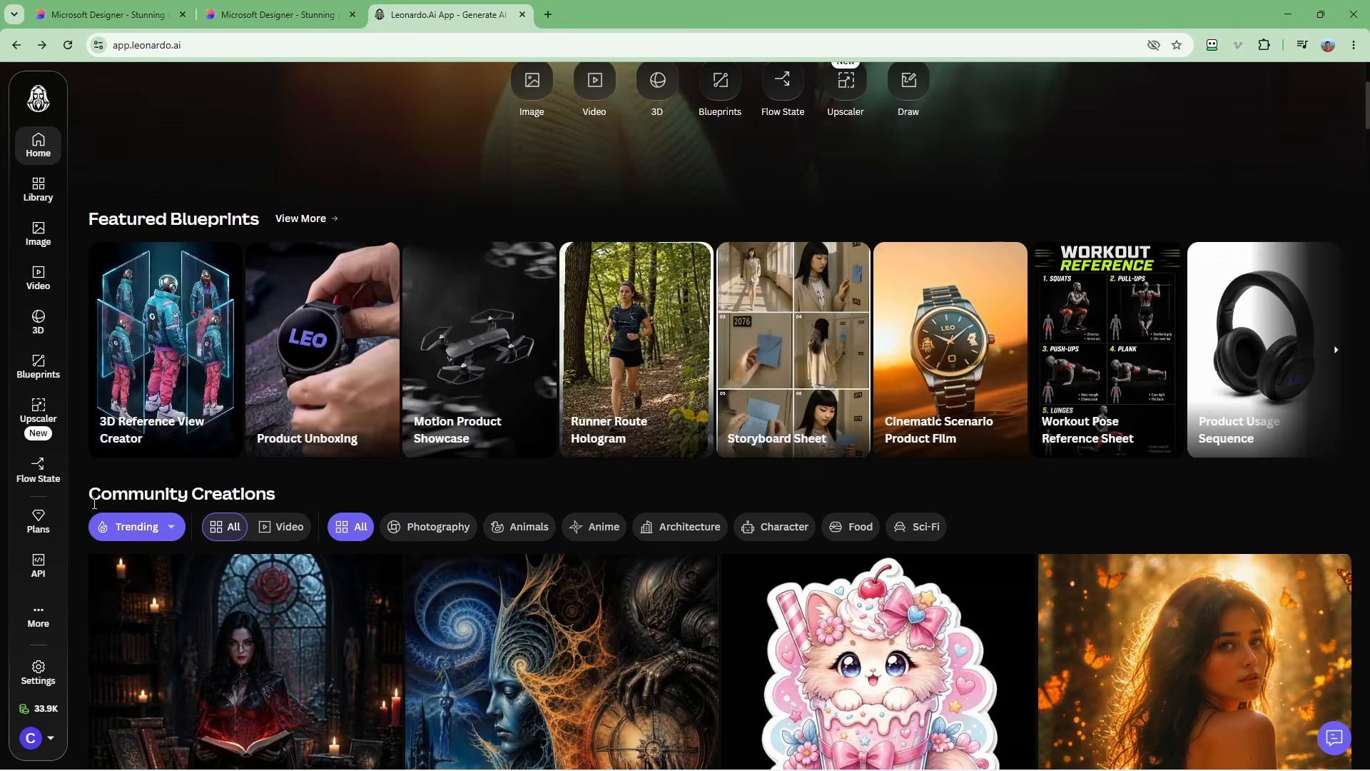
Filter the Community Creations gallery to videos and look over it.
drag(84, 494, 277, 499)
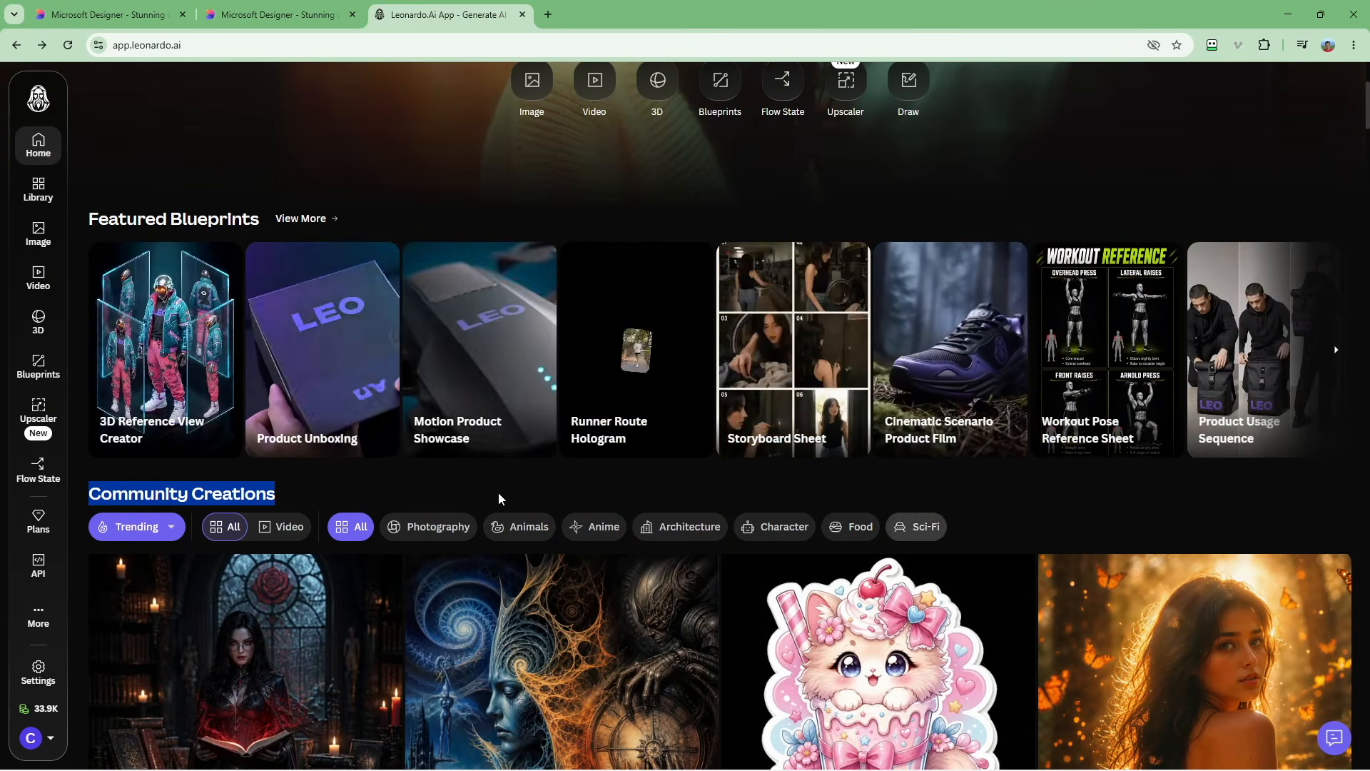
click(286, 536)
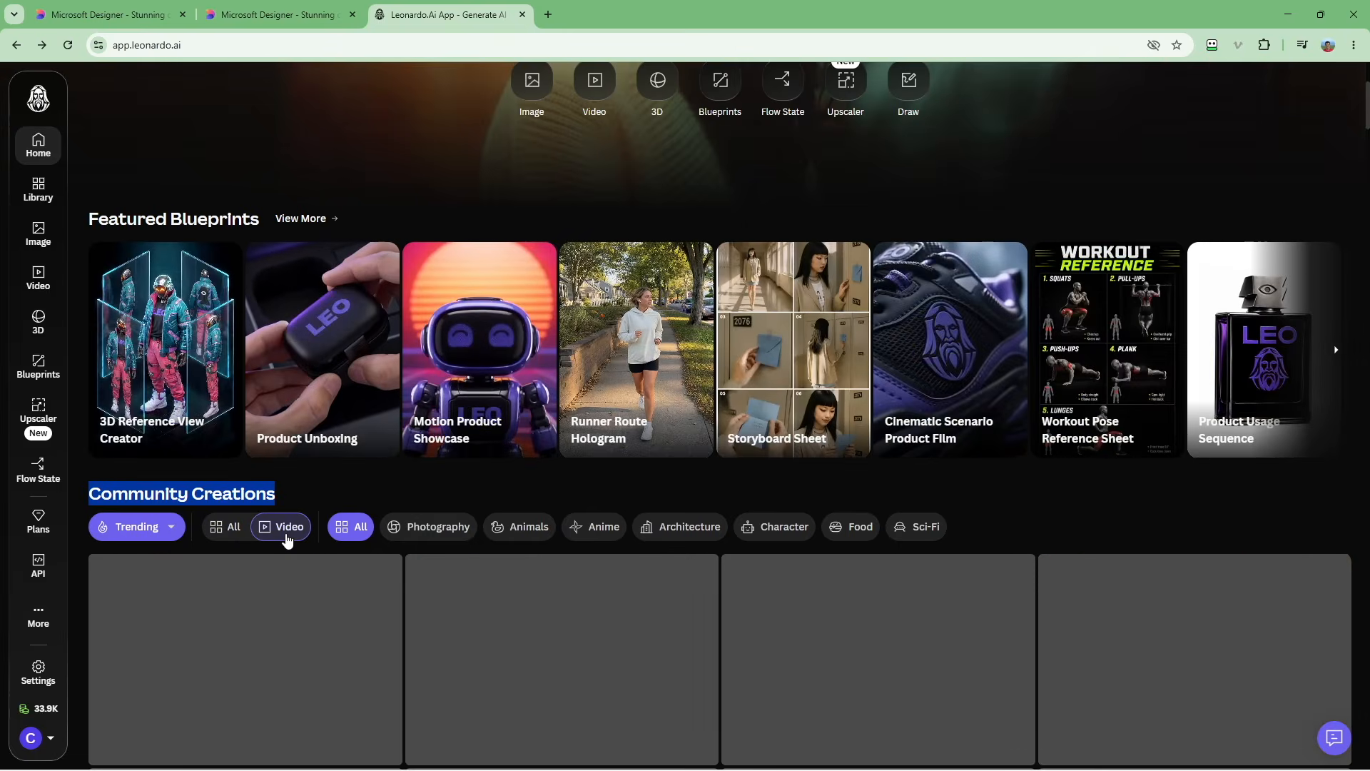
scroll(272, 398, down, 3)
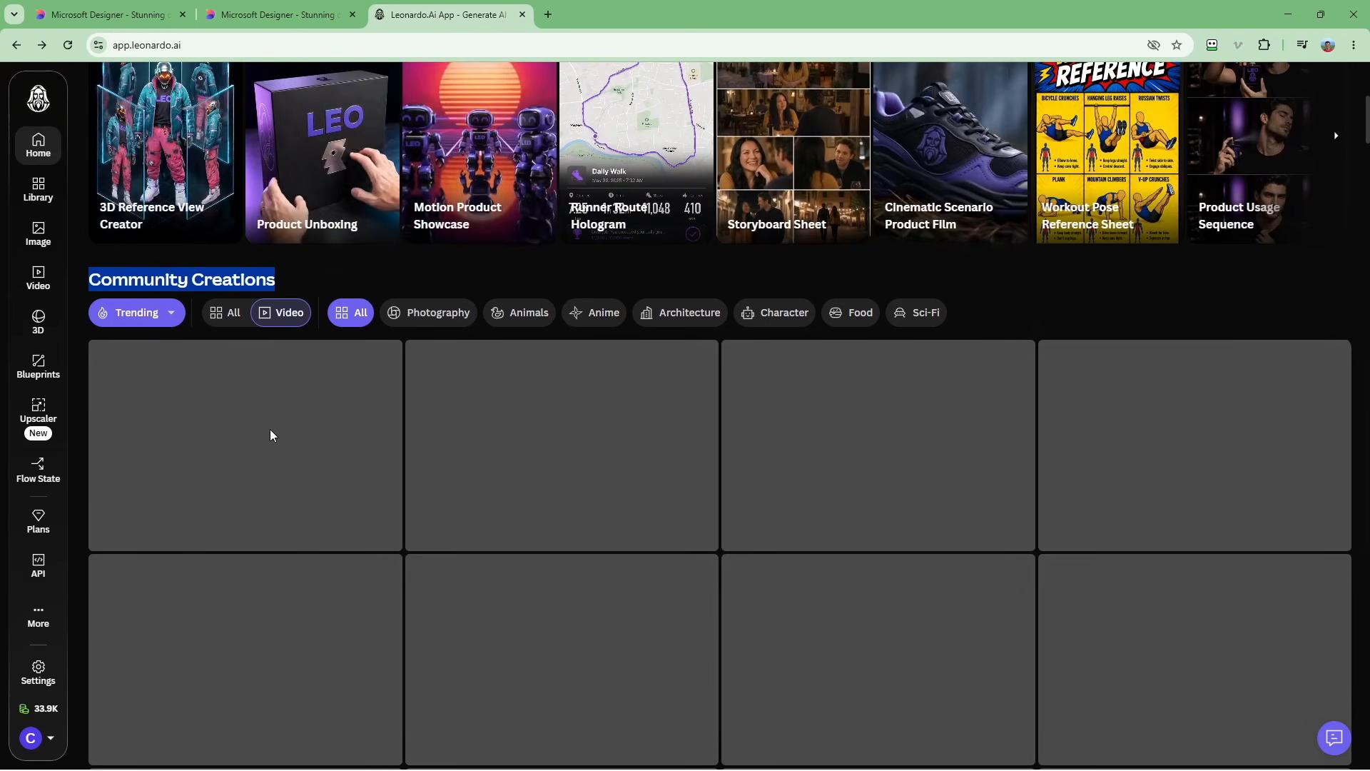
scroll(83, 264, up, 7)
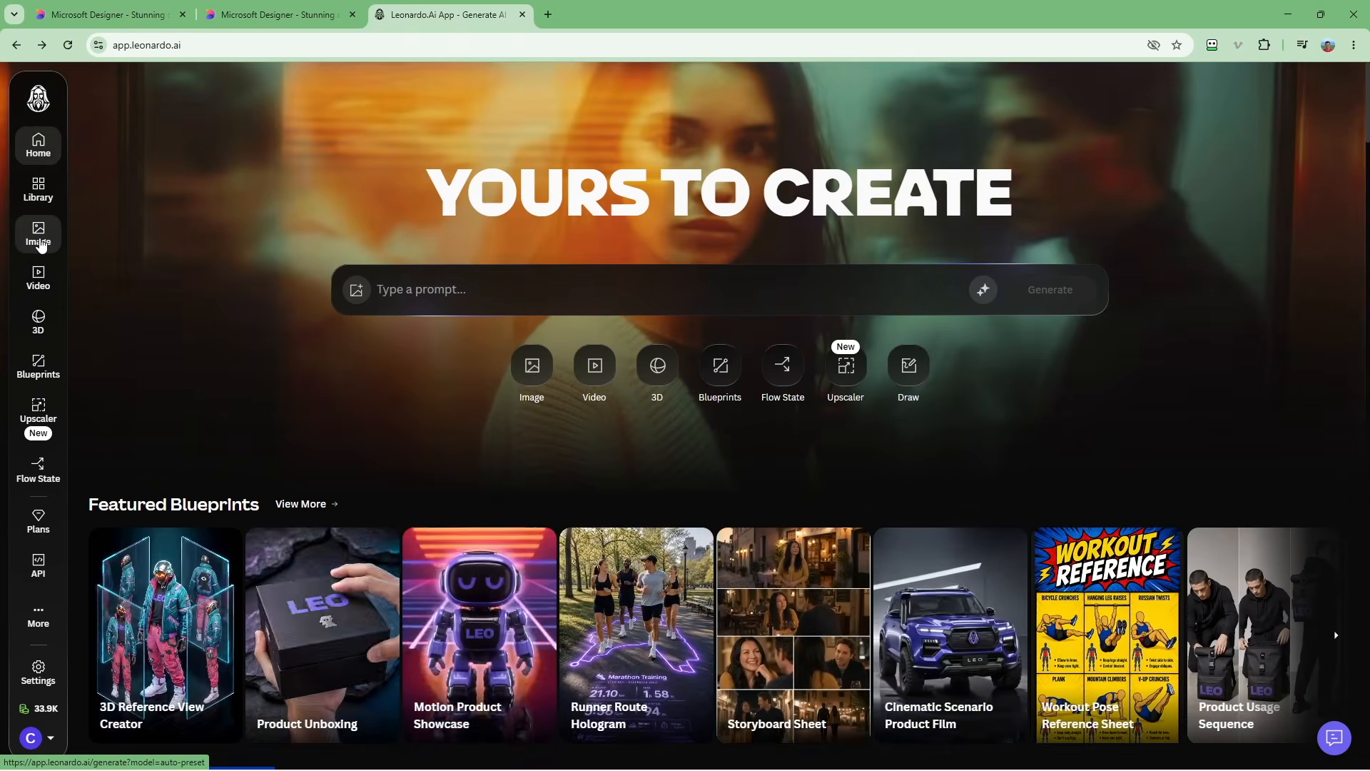
Open the image generation page and review the available image models, from Ideogram 4.0 through the Other Models group.
click(41, 239)
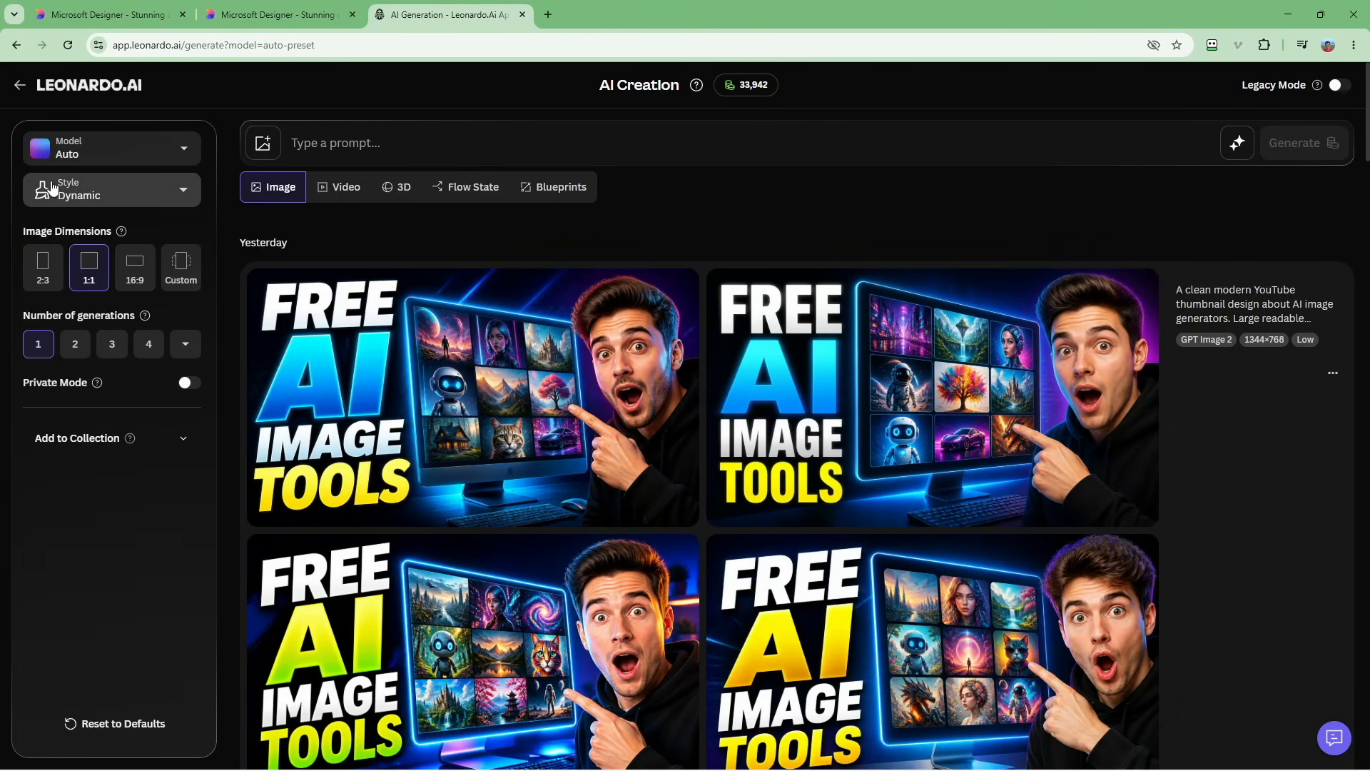
click(88, 158)
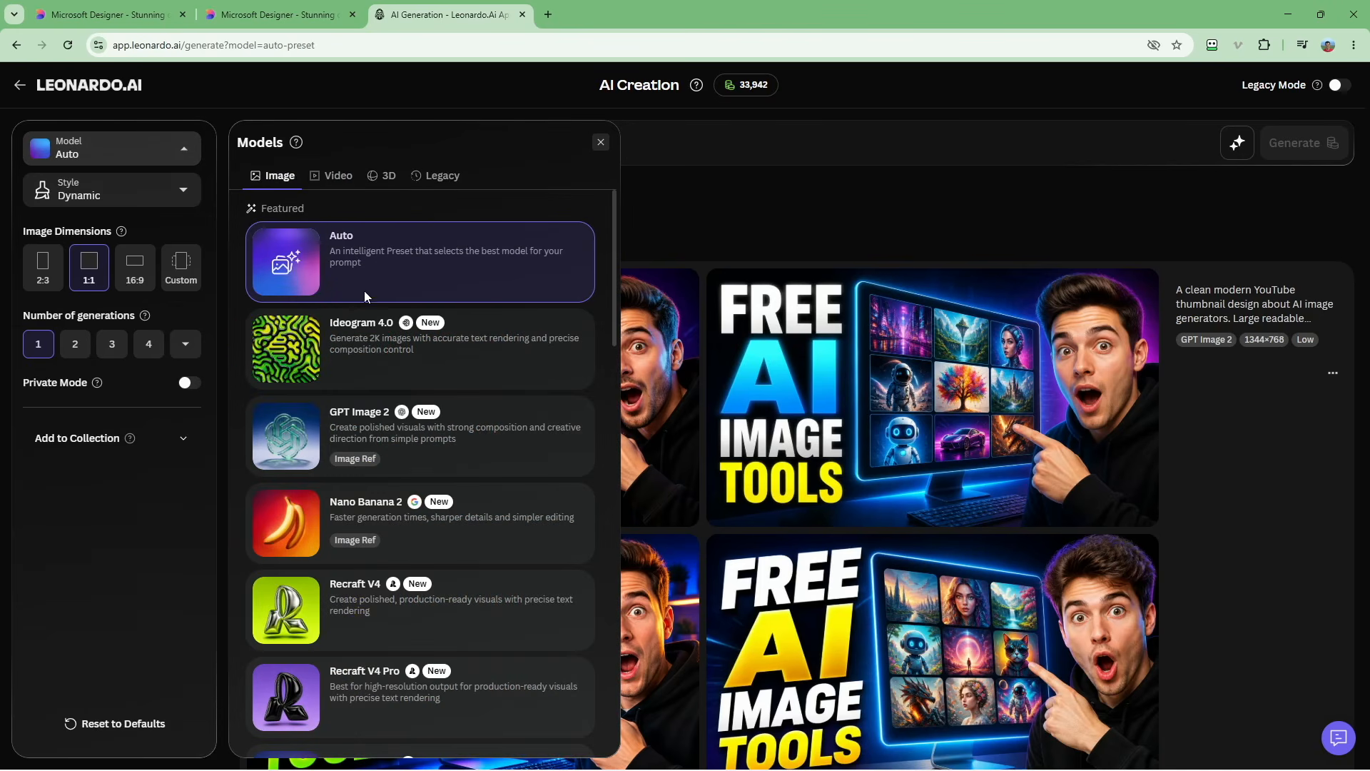
scroll(479, 355, down, 5)
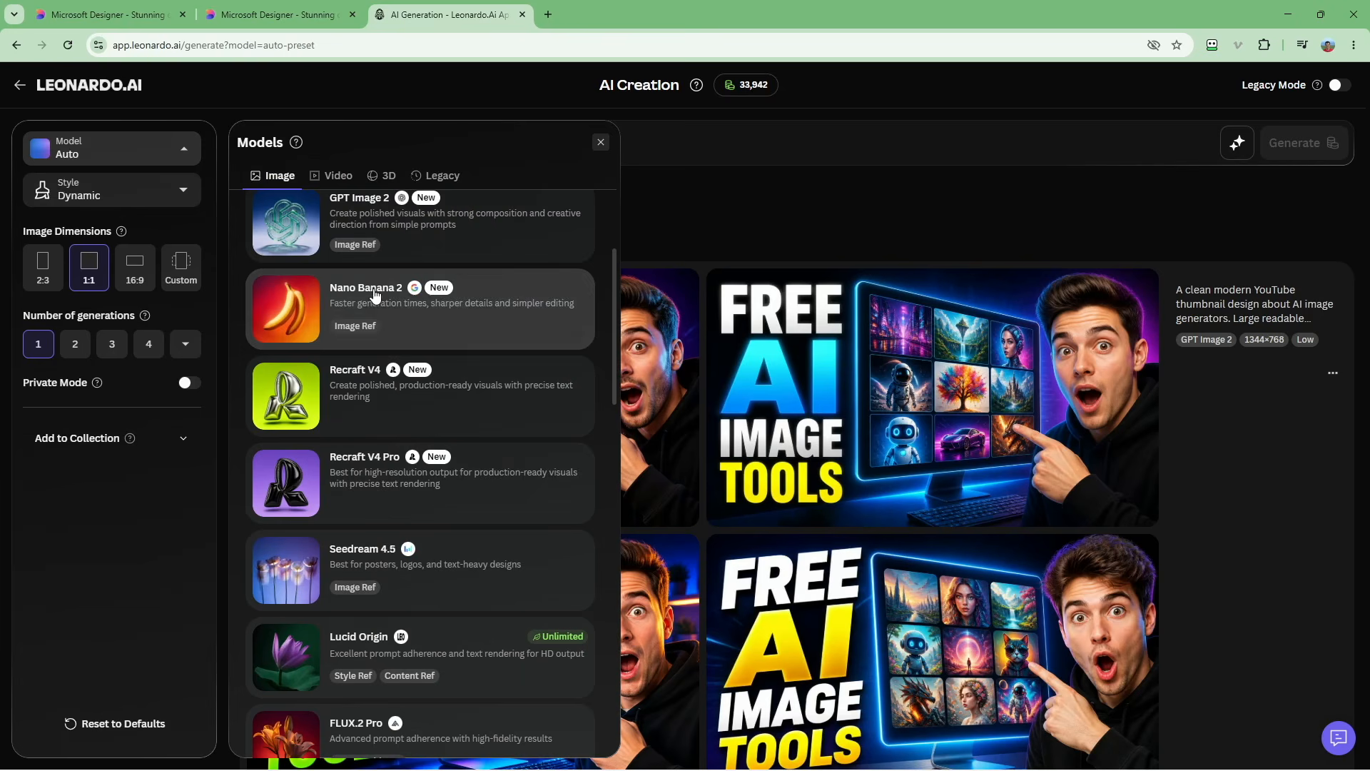
scroll(406, 500, down, 2)
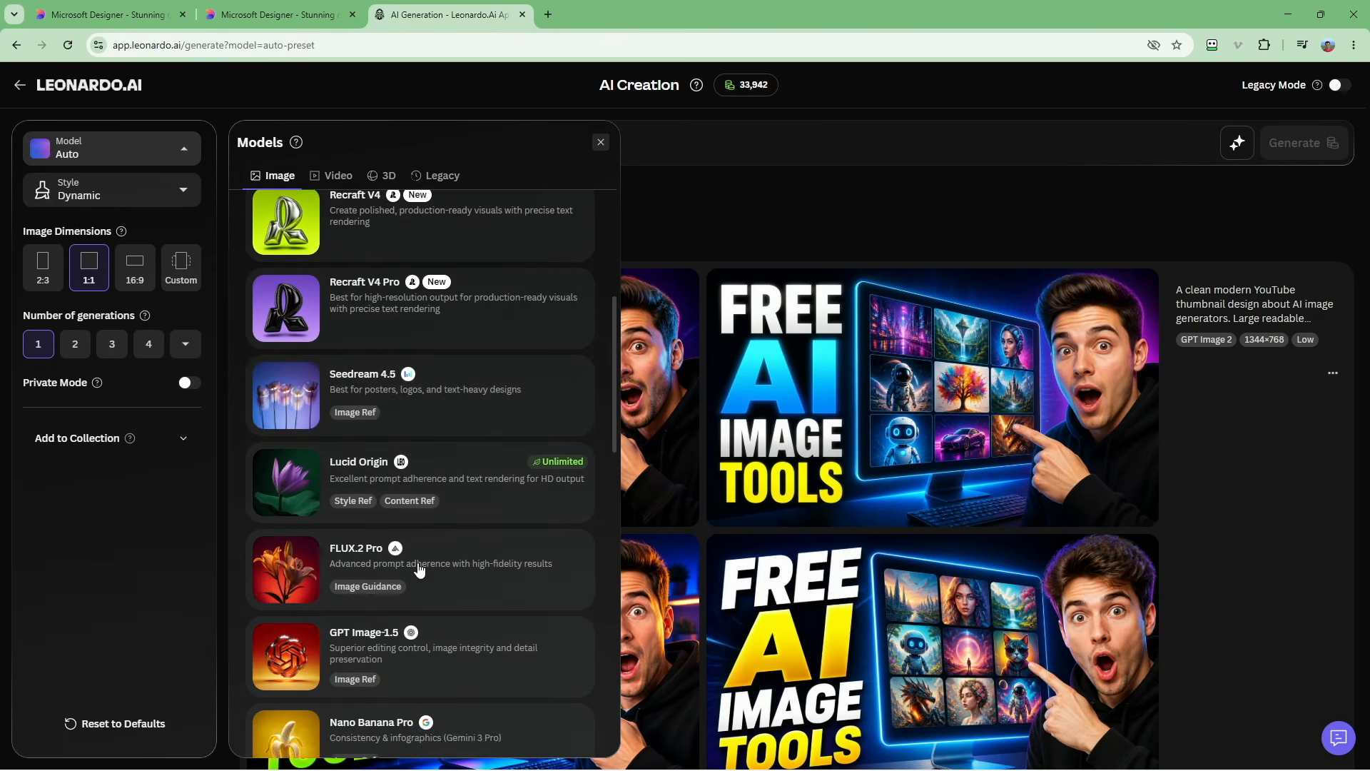
scroll(344, 209, down, 2)
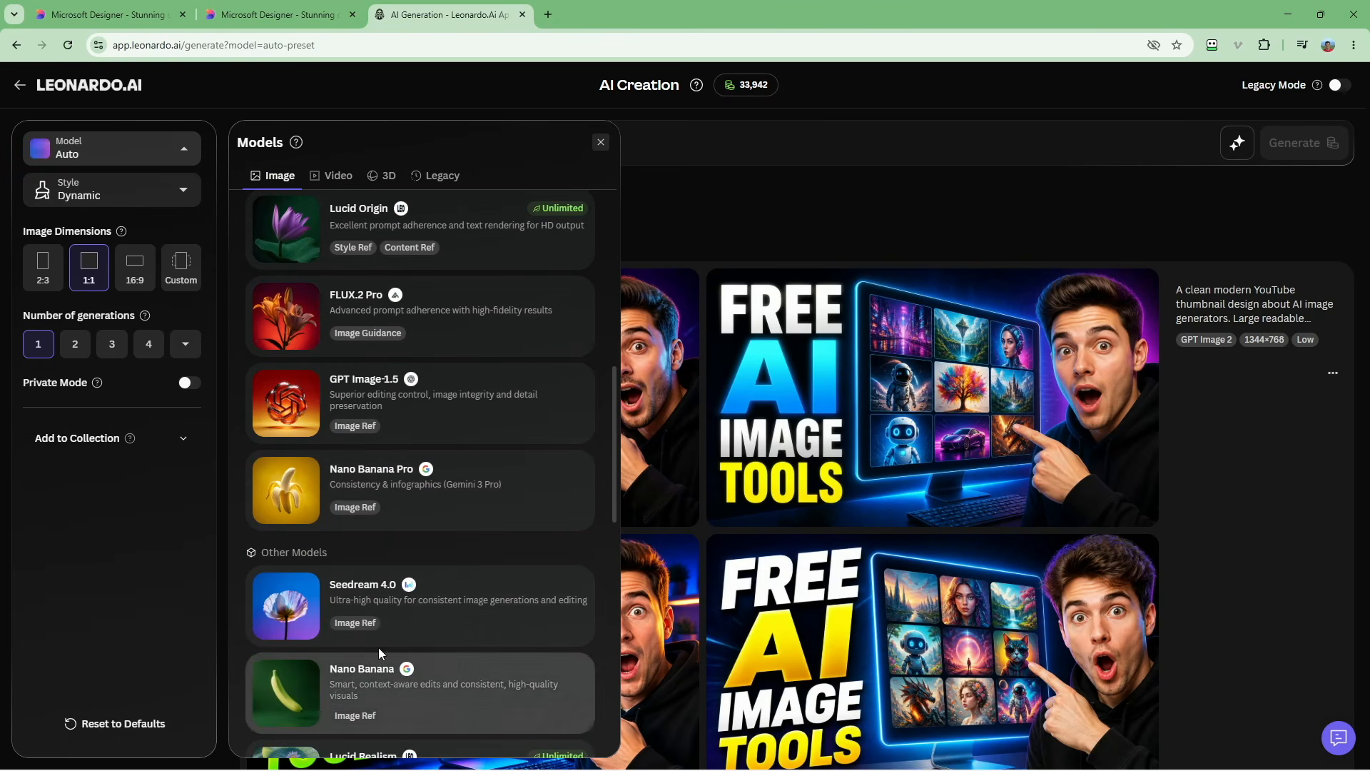
scroll(379, 397, up, 9)
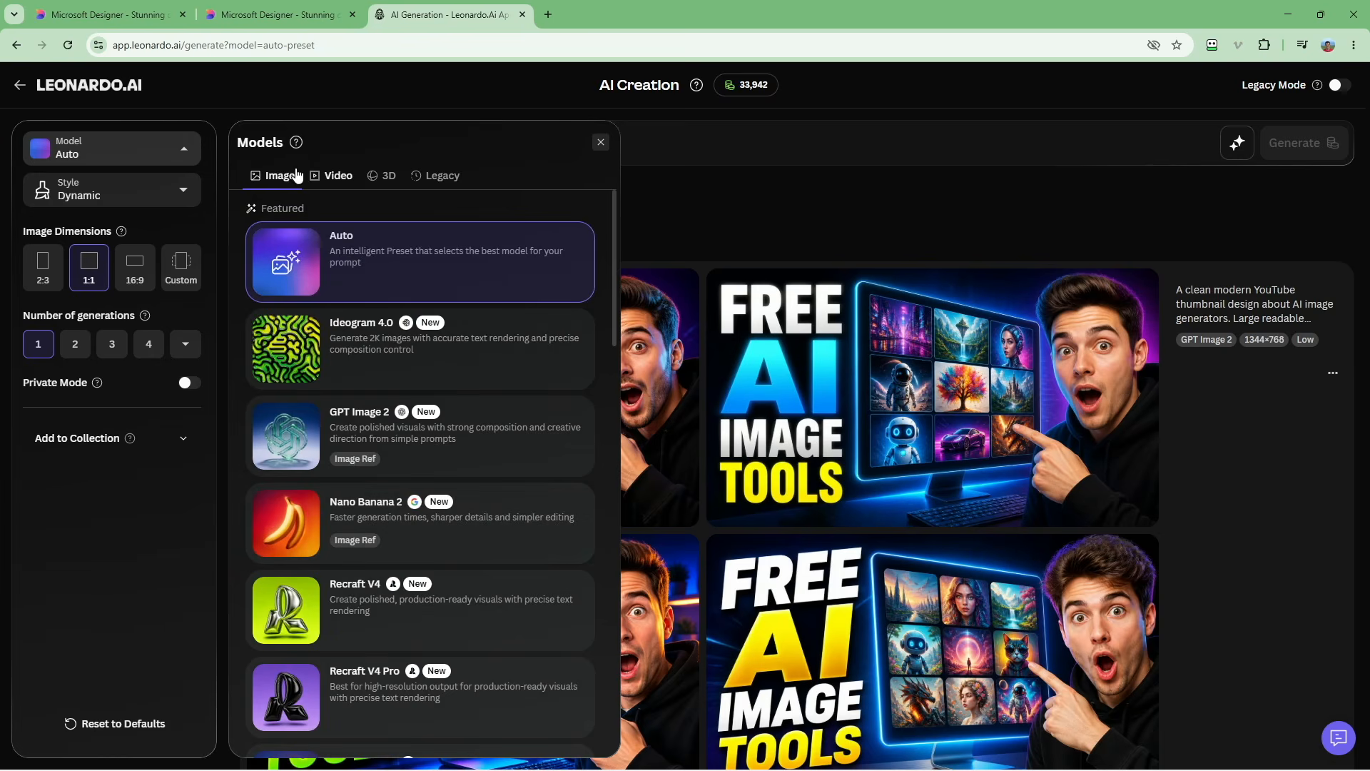
Set the generation style to None.
click(97, 195)
click(97, 194)
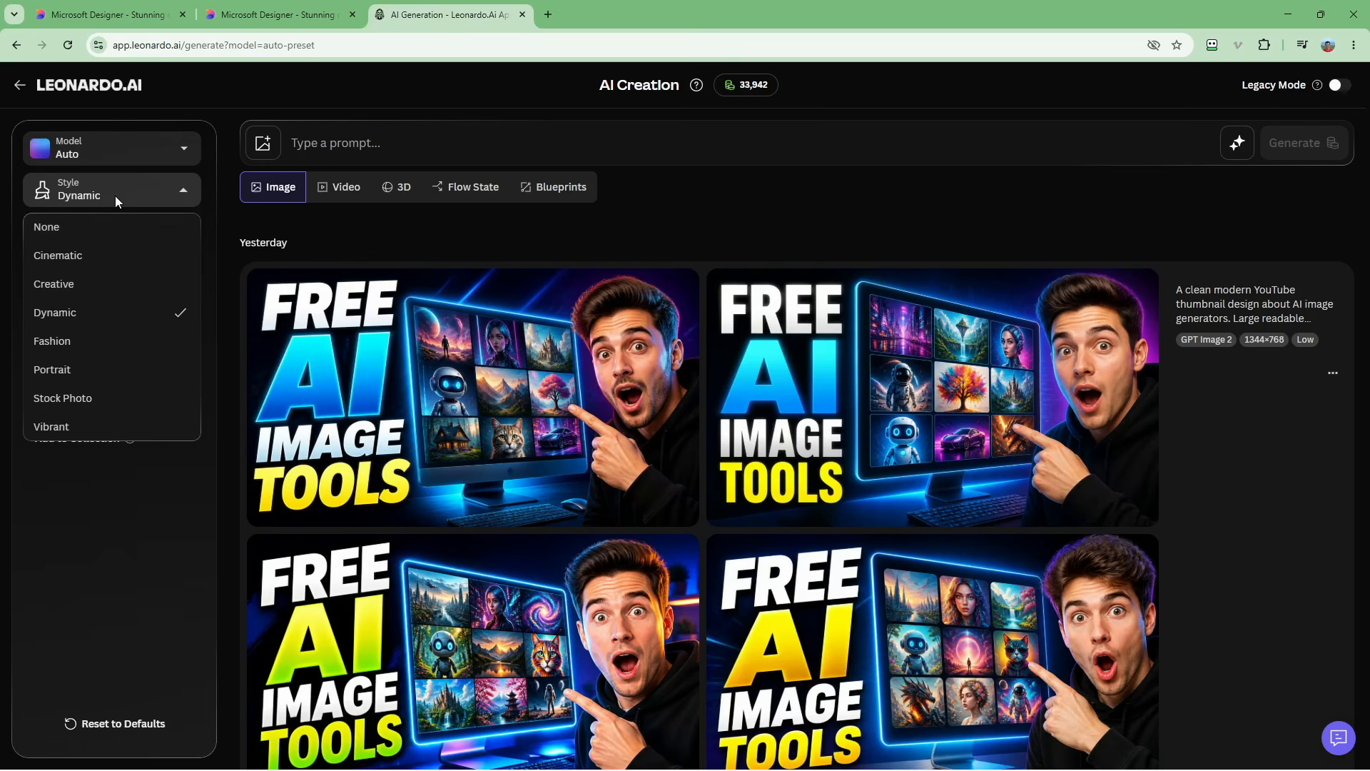
click(47, 226)
Examine the Image Reference option offered for the prompt and close it without adding an image.
click(262, 143)
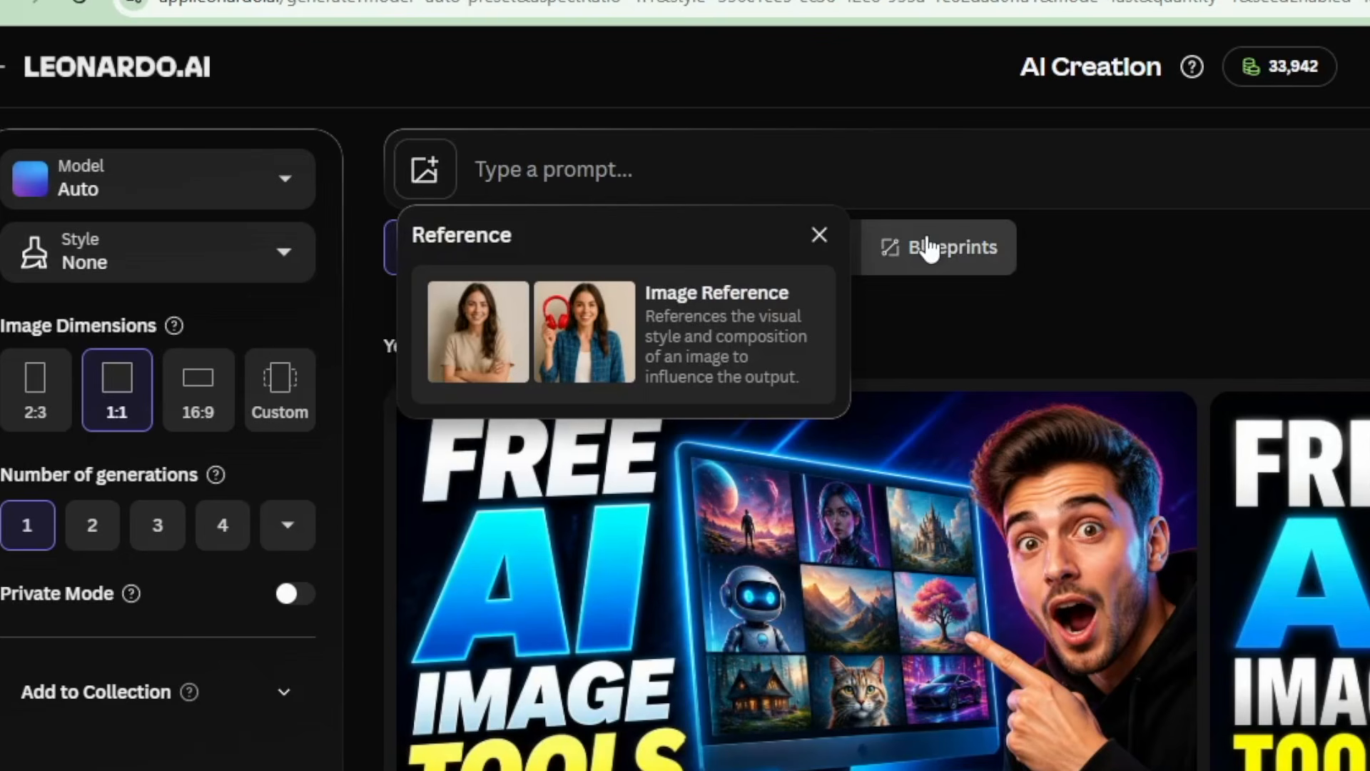
click(818, 235)
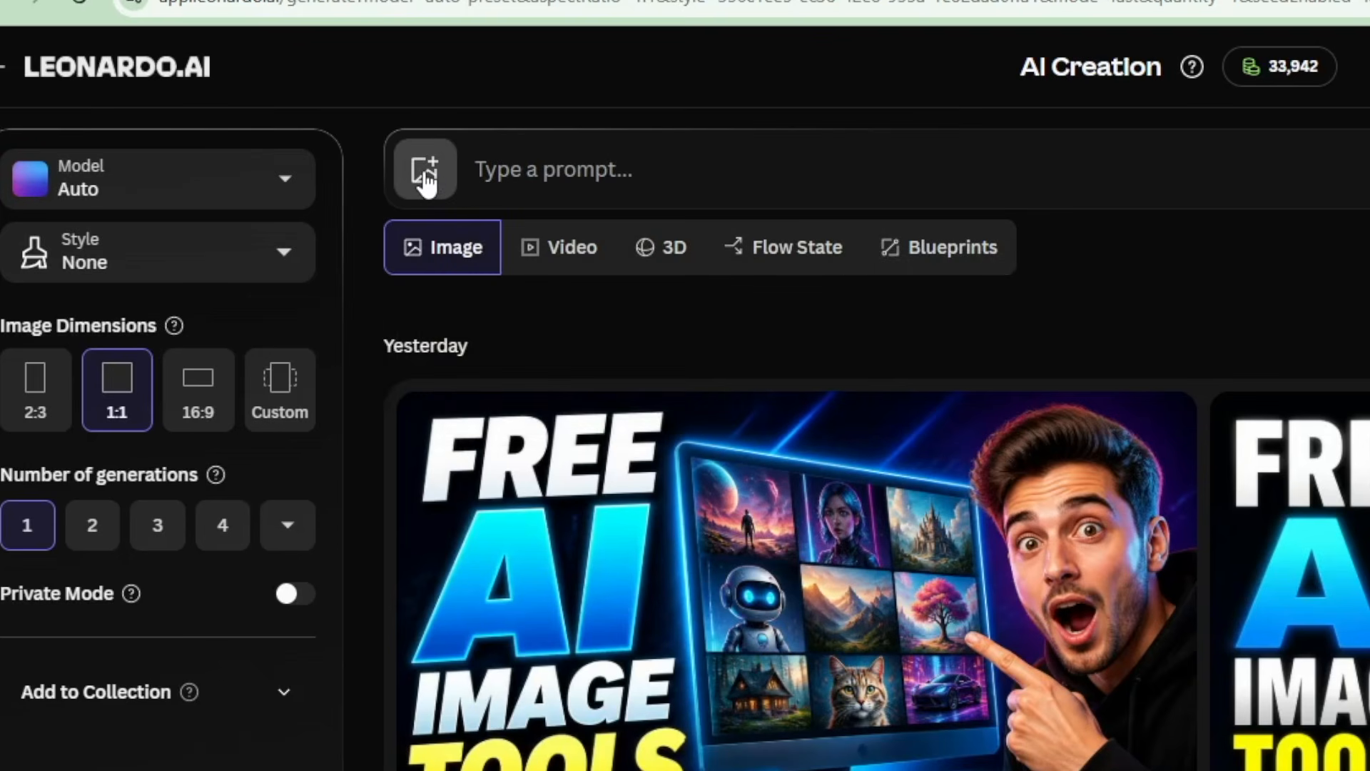
click(426, 179)
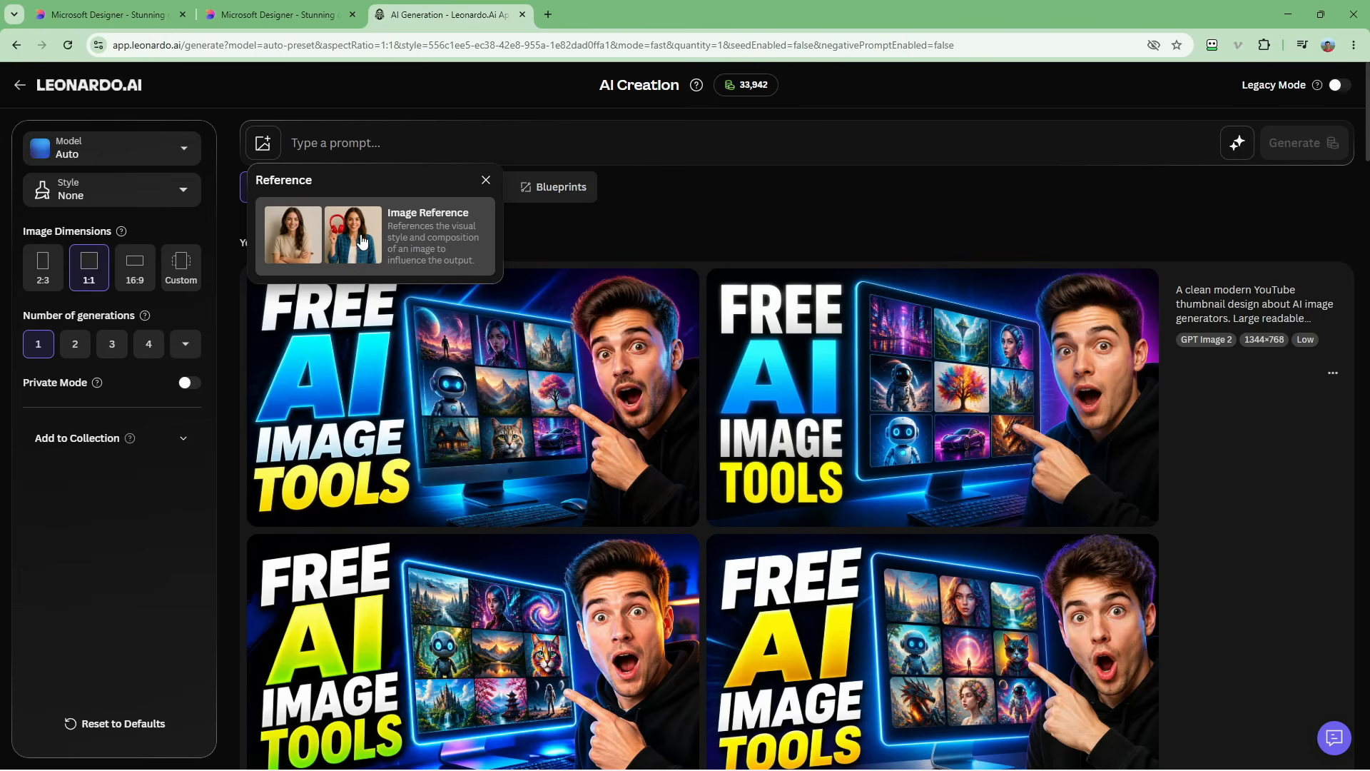
click(486, 180)
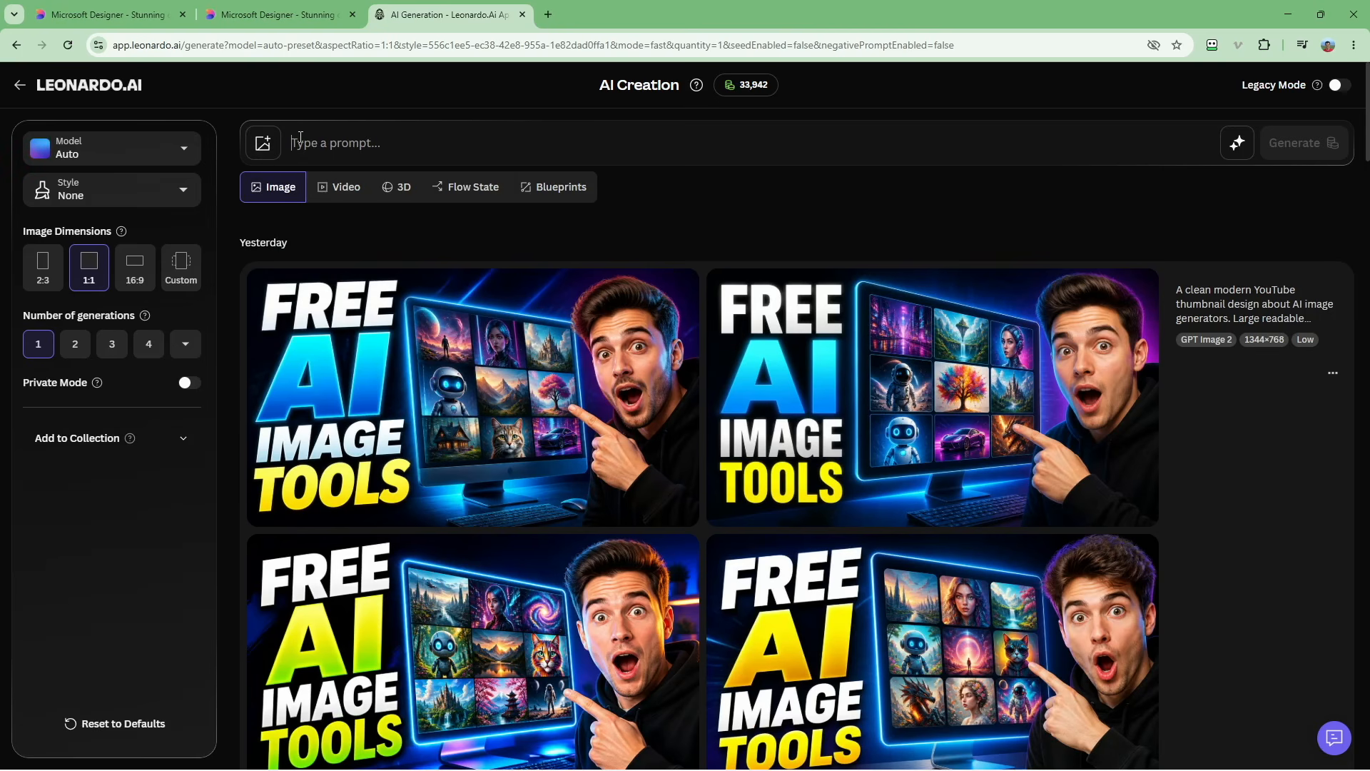
Enter the prompt for a realistic cinematic photo of a young creator editing a YouTube video at night, and set the dimensions to 16:9.
text(A realistic cinematic photo of a young creator sitting at a small desk in a cozy apartment at night, editing a YouTube video on a laptop. On the desk: a microphone, a coffee cup, a small plant, and exactly three printed AI-generated images. Warm lamp light, rainy city window in the background, shallow depth of field, natural skin texture, realistic hands, 16:9.)
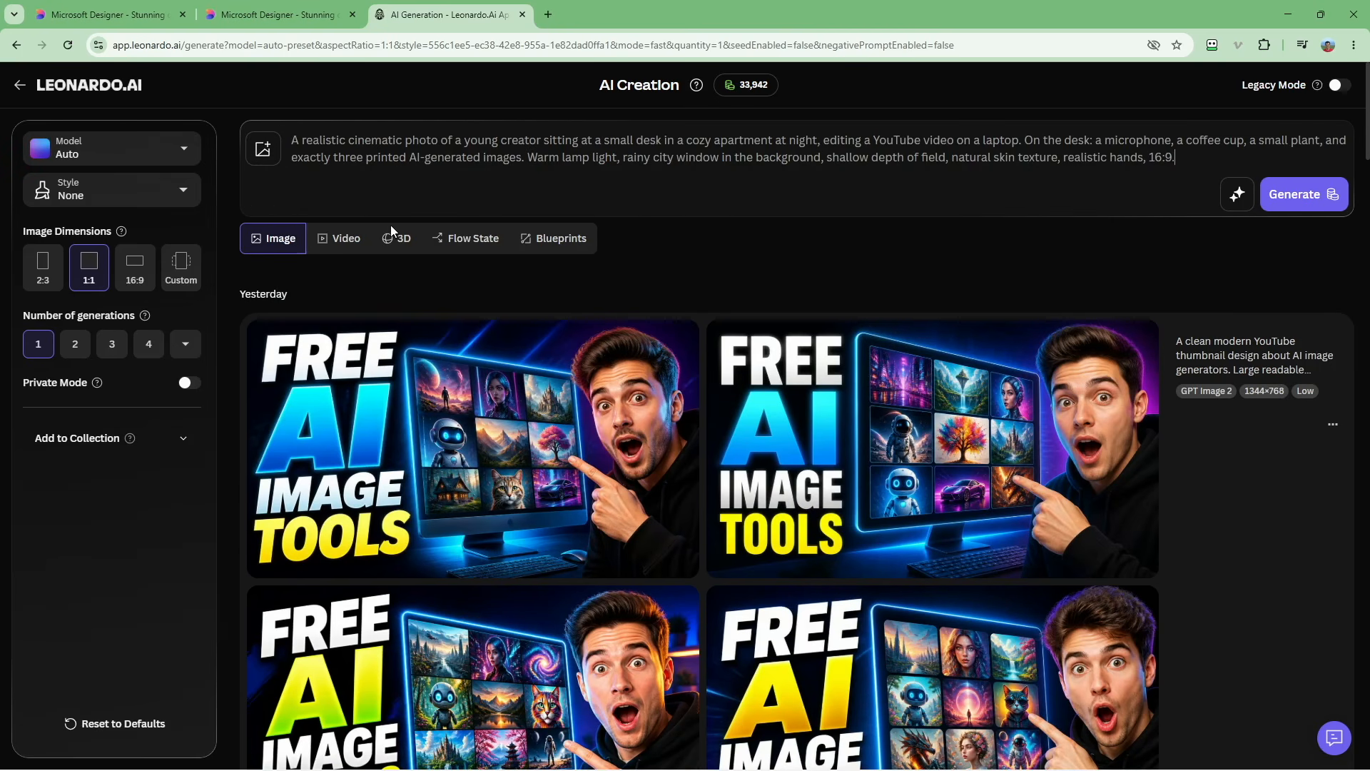
click(142, 282)
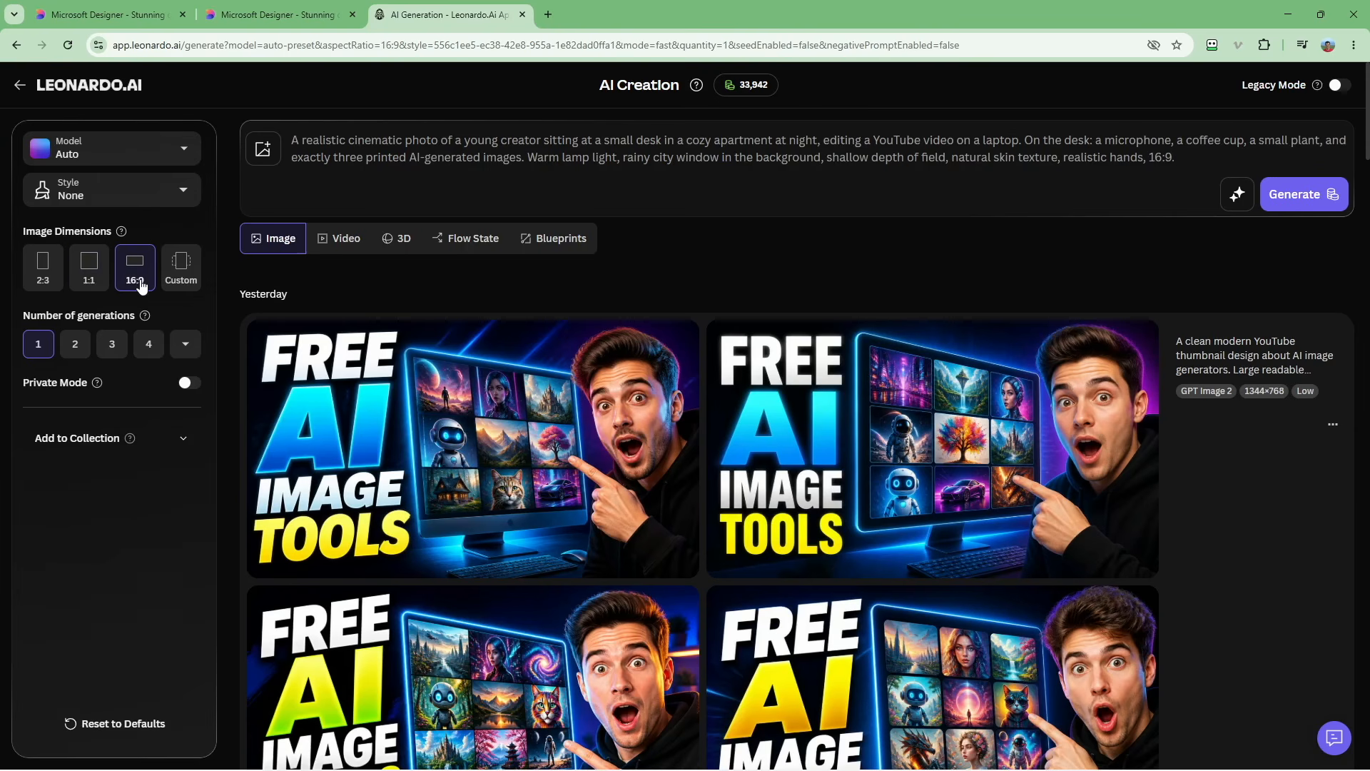
Set the number of generations to 4 and generate the images.
click(115, 347)
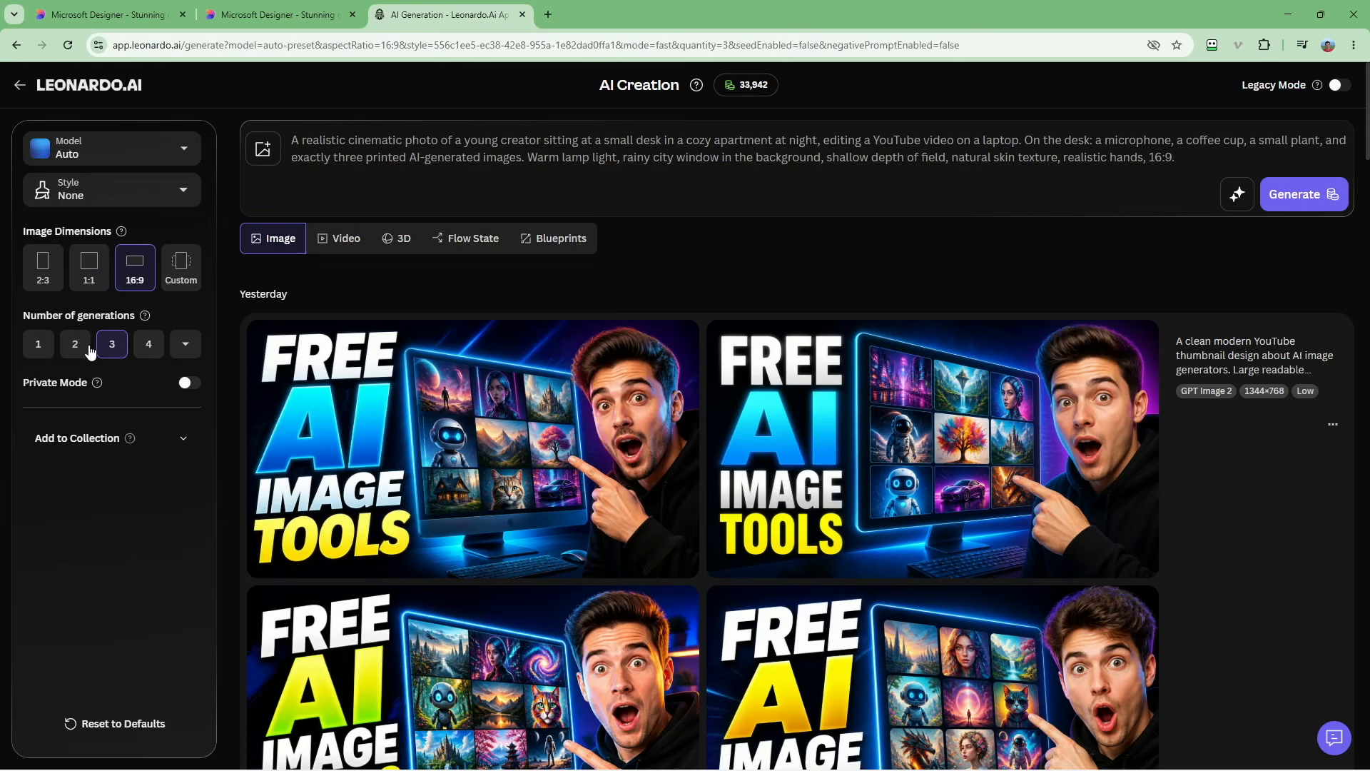
click(146, 345)
click(1304, 197)
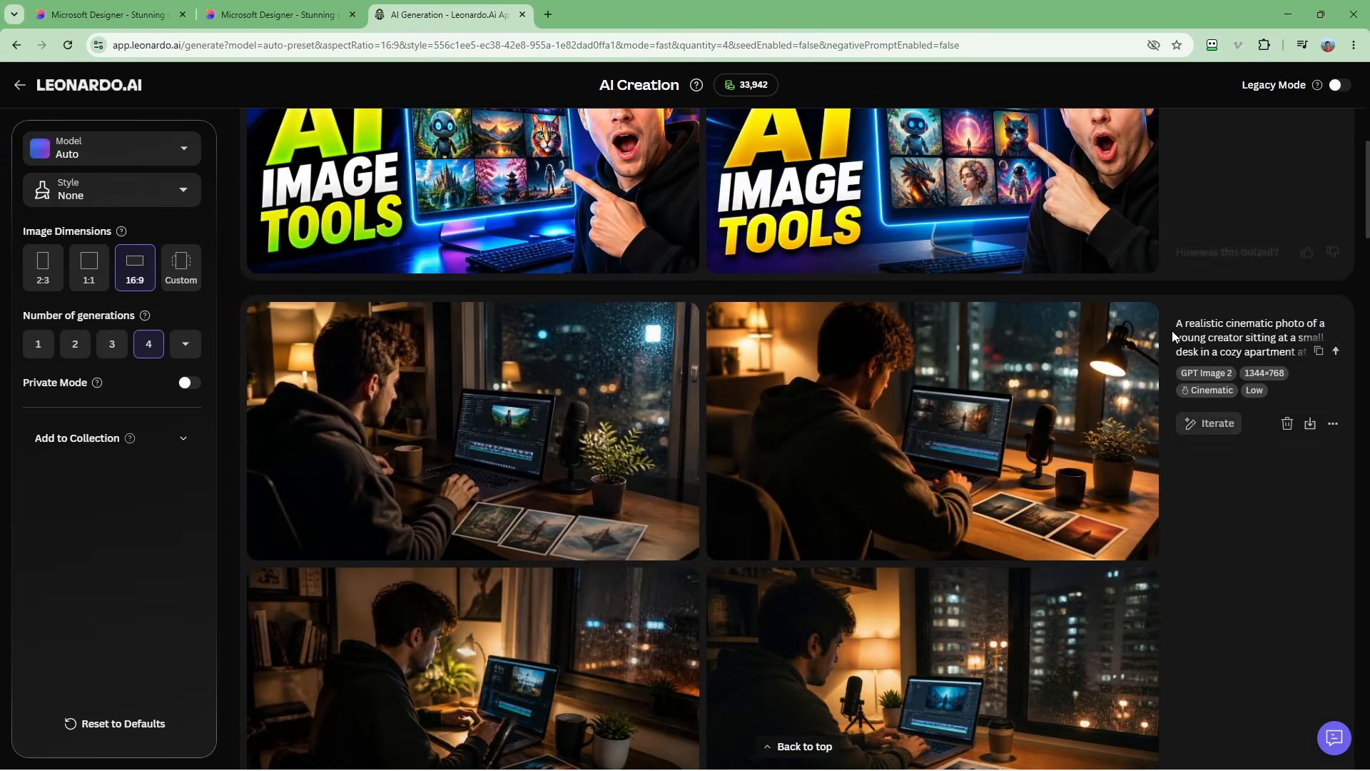
Review the four generated photos of the creator at the night desk.
scroll(1173, 333, down, 2)
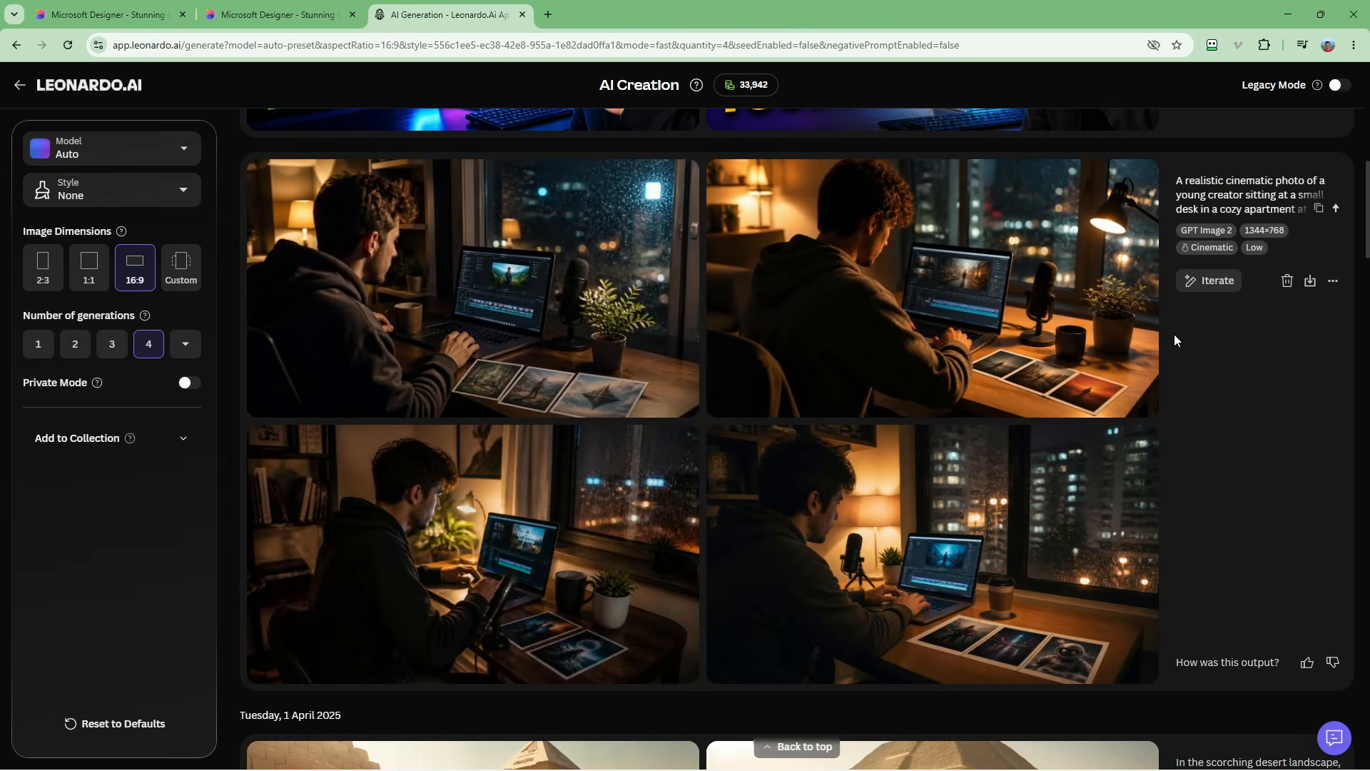
scroll(1217, 361, up, 1)
scroll(1217, 371, down, 1)
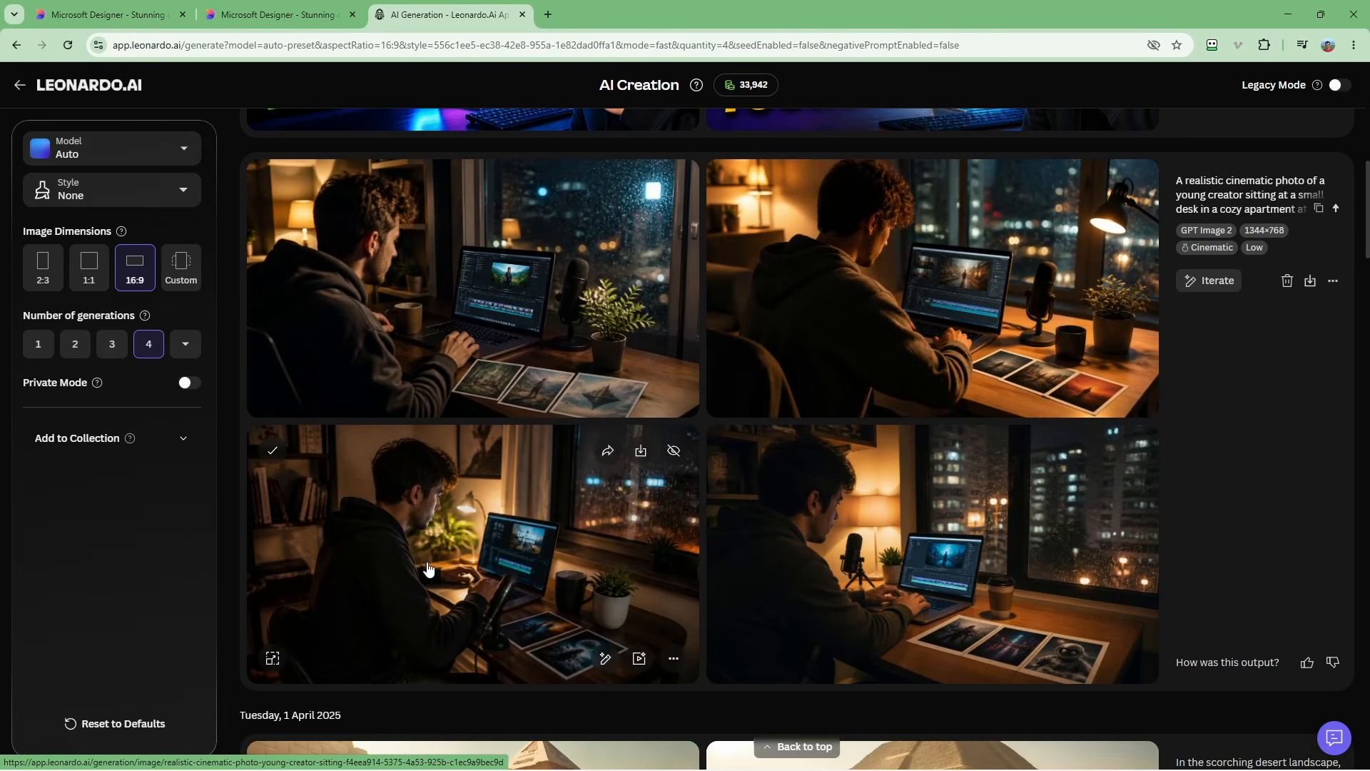
Inspect the first three generated night-desk creator photos individually at large size and return to the results.
click(409, 266)
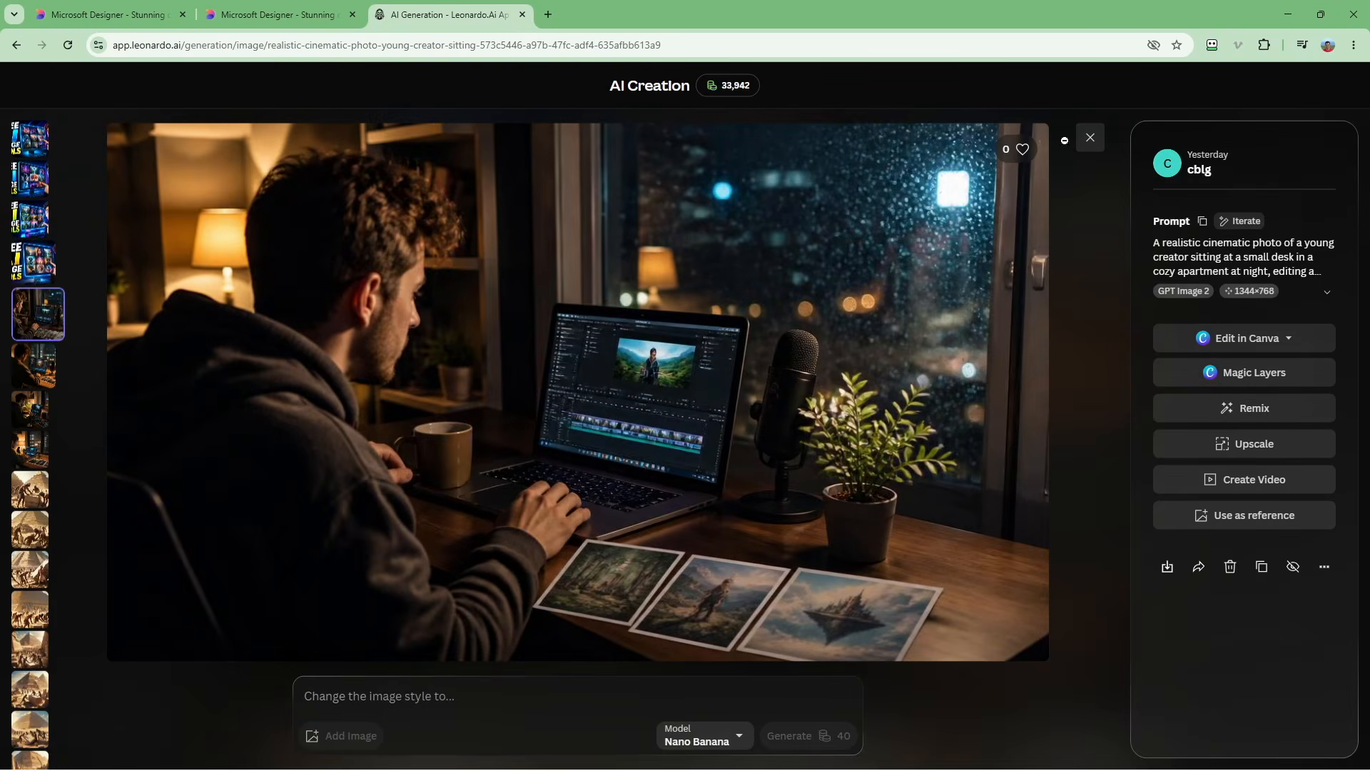
click(1091, 138)
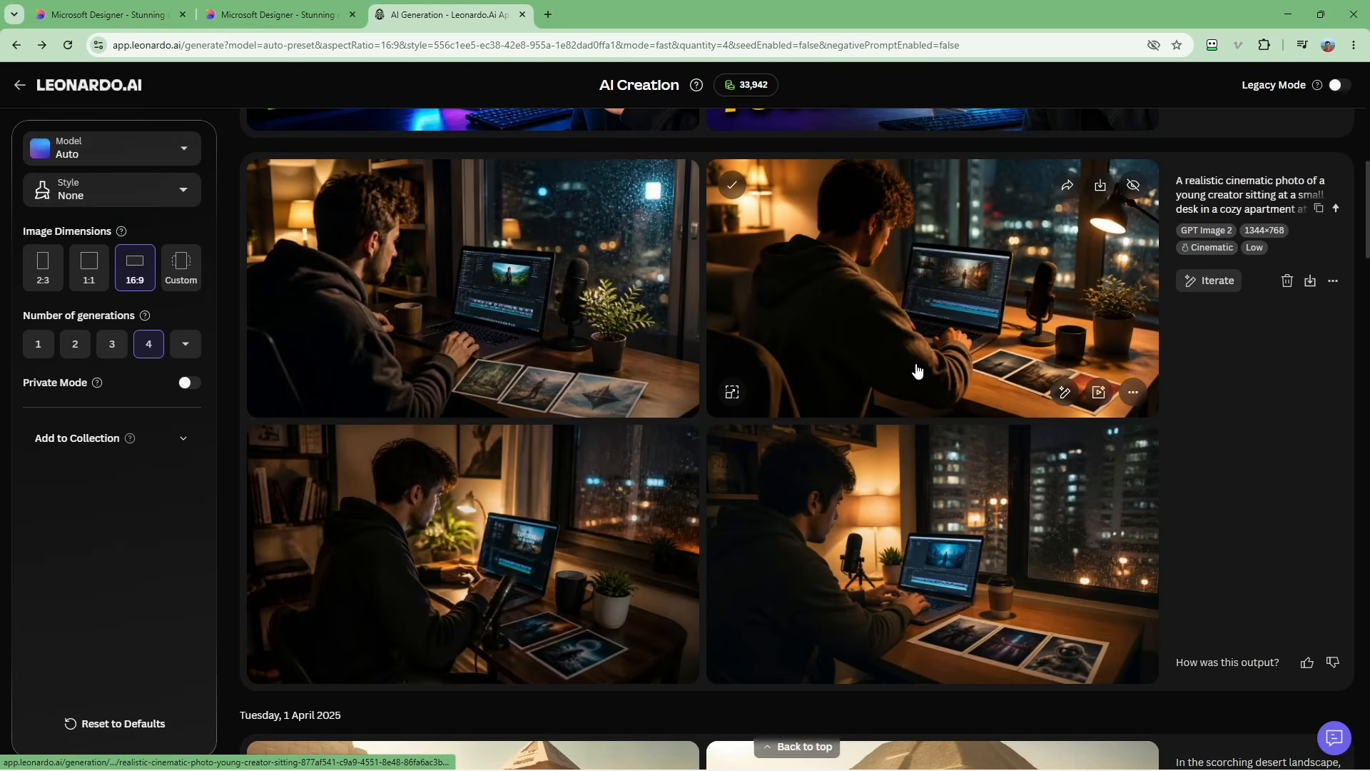
click(905, 359)
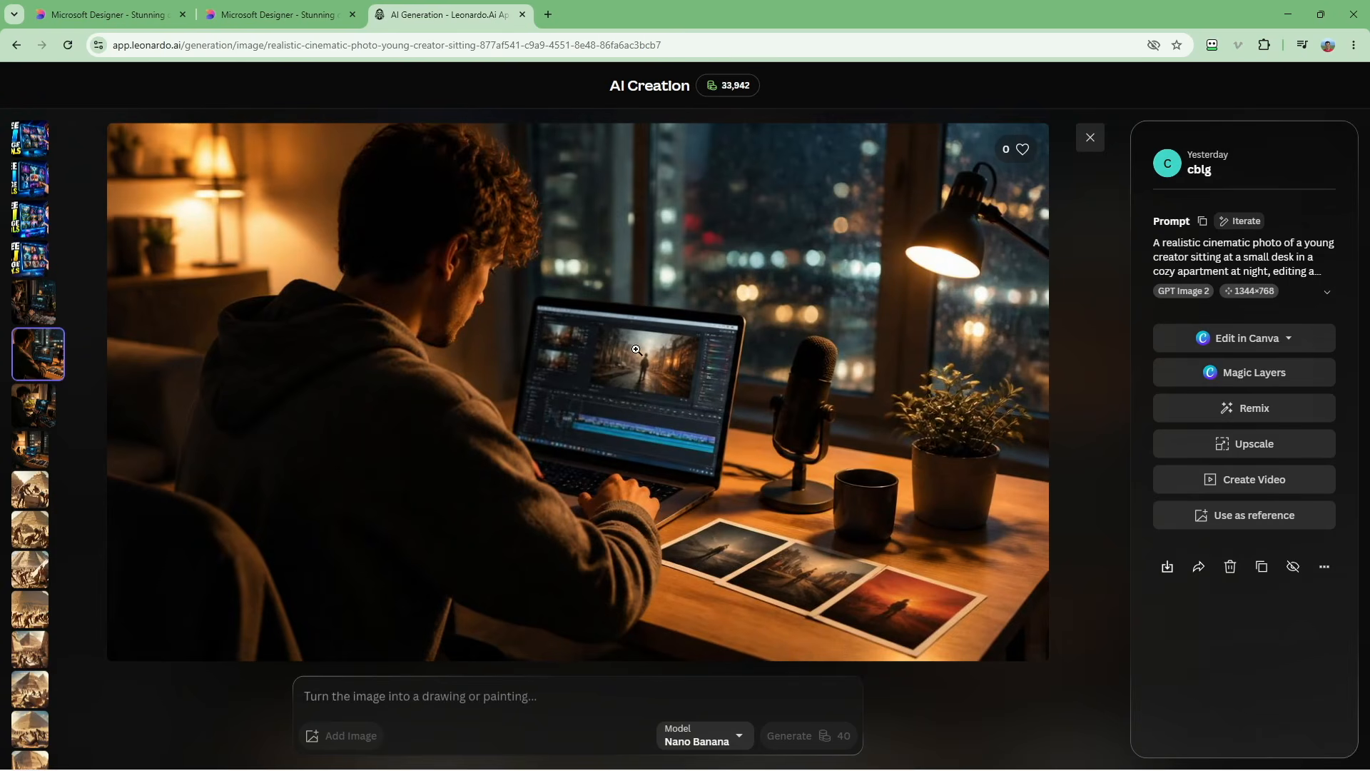
click(1090, 137)
right_click(499, 516)
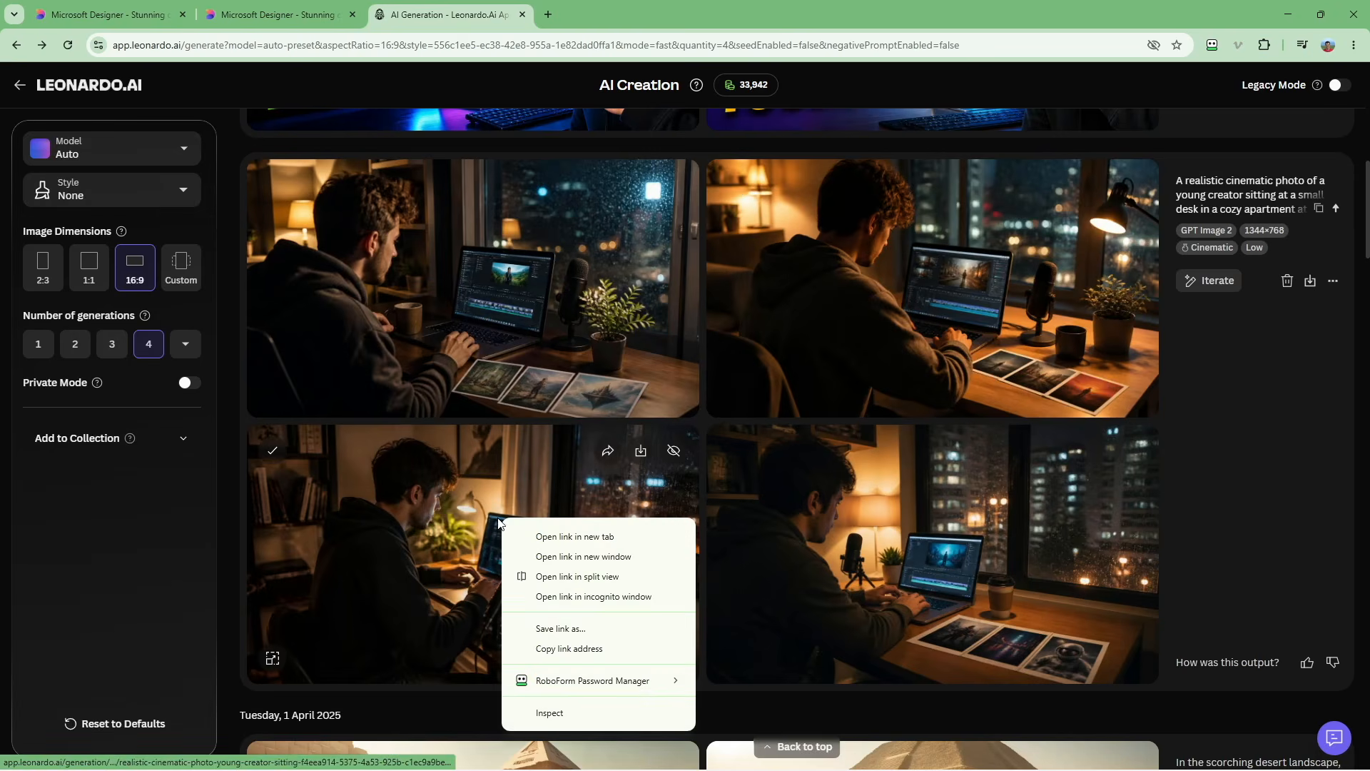
click(430, 525)
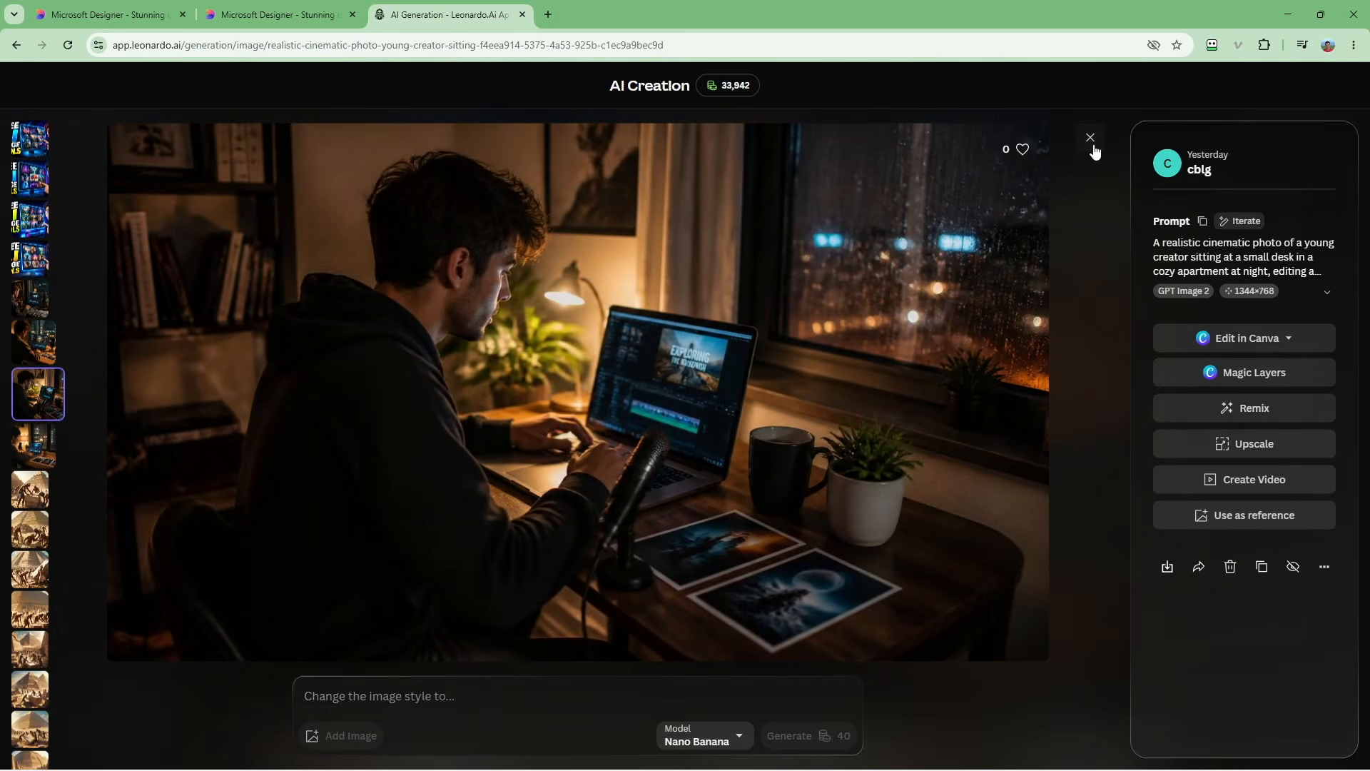
click(1090, 139)
Open the first generated FREE AI IMAGE TOOLS thumbnail at large size and send it to Canva with Magic Layers.
scroll(688, 438, up, 7)
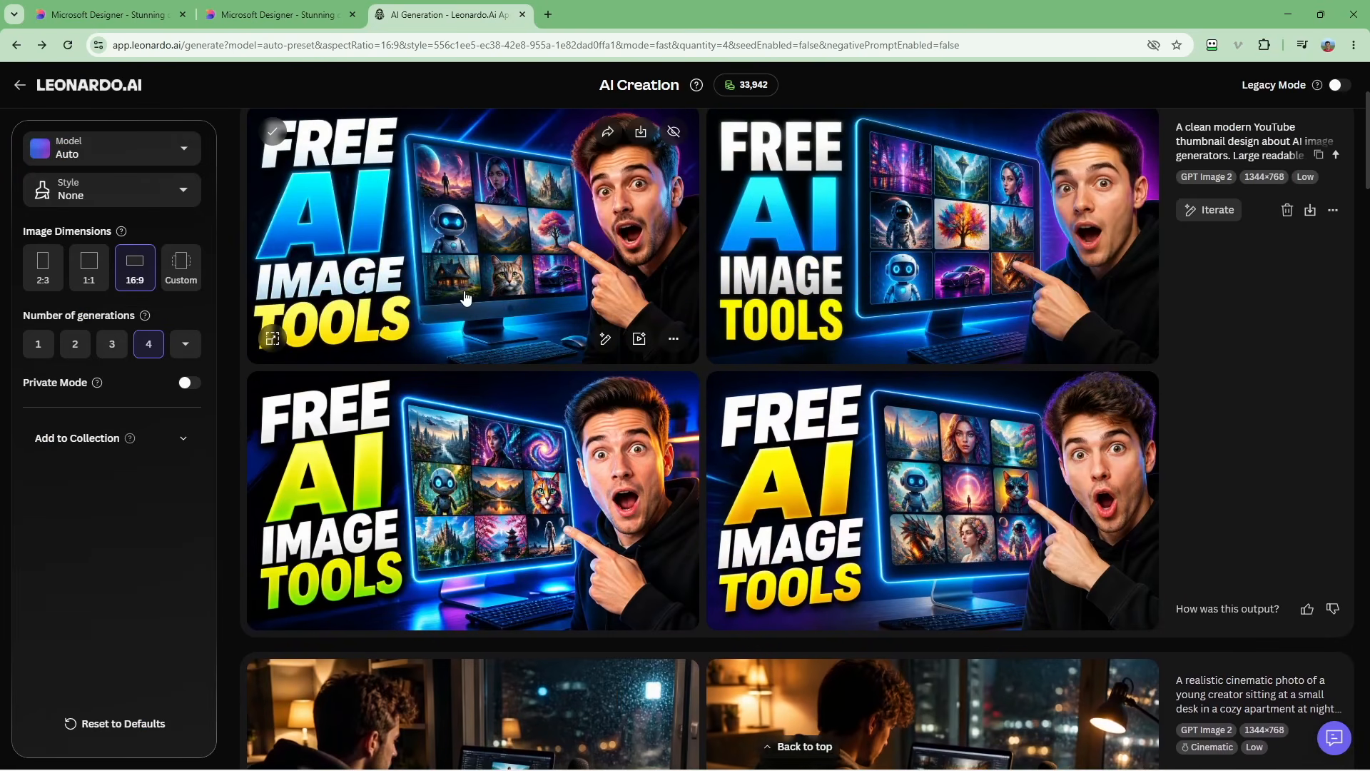
scroll(464, 297, up, 2)
scroll(485, 311, down, 1)
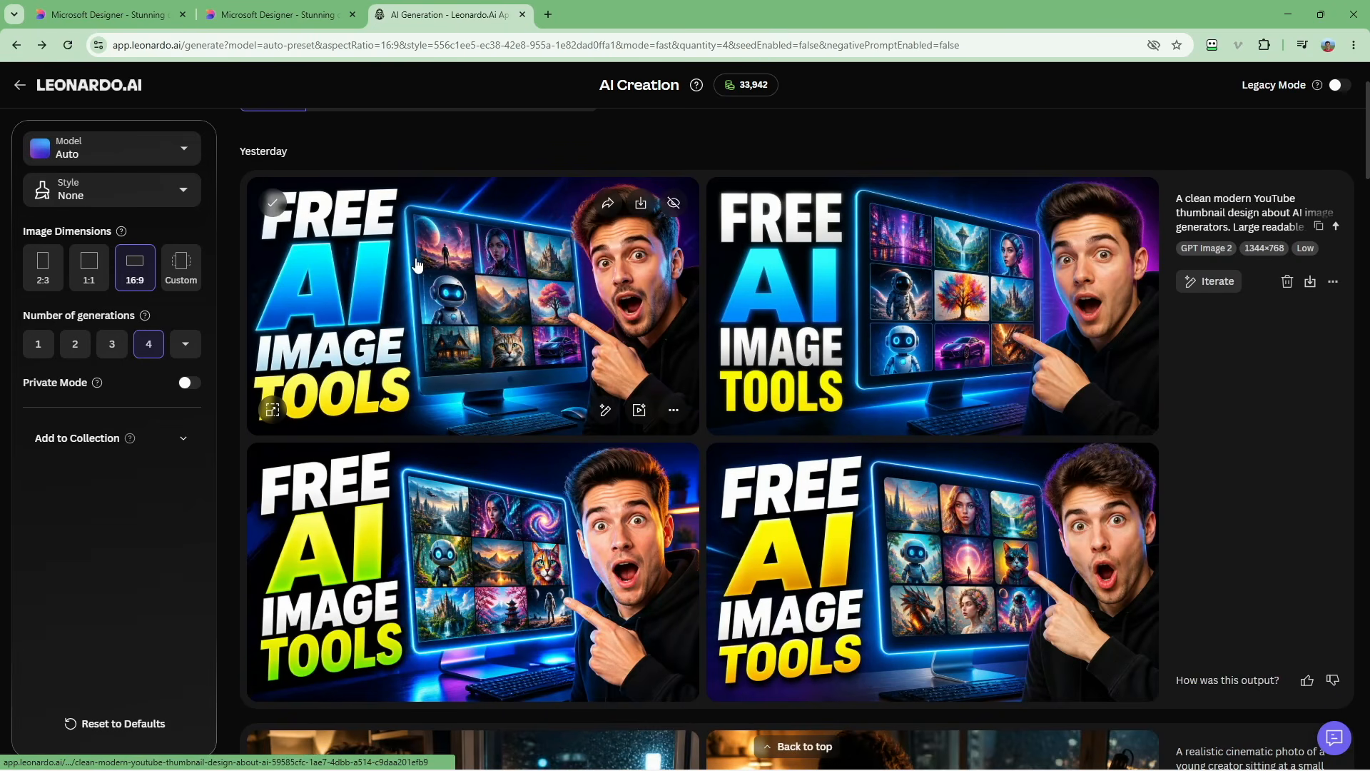
click(571, 310)
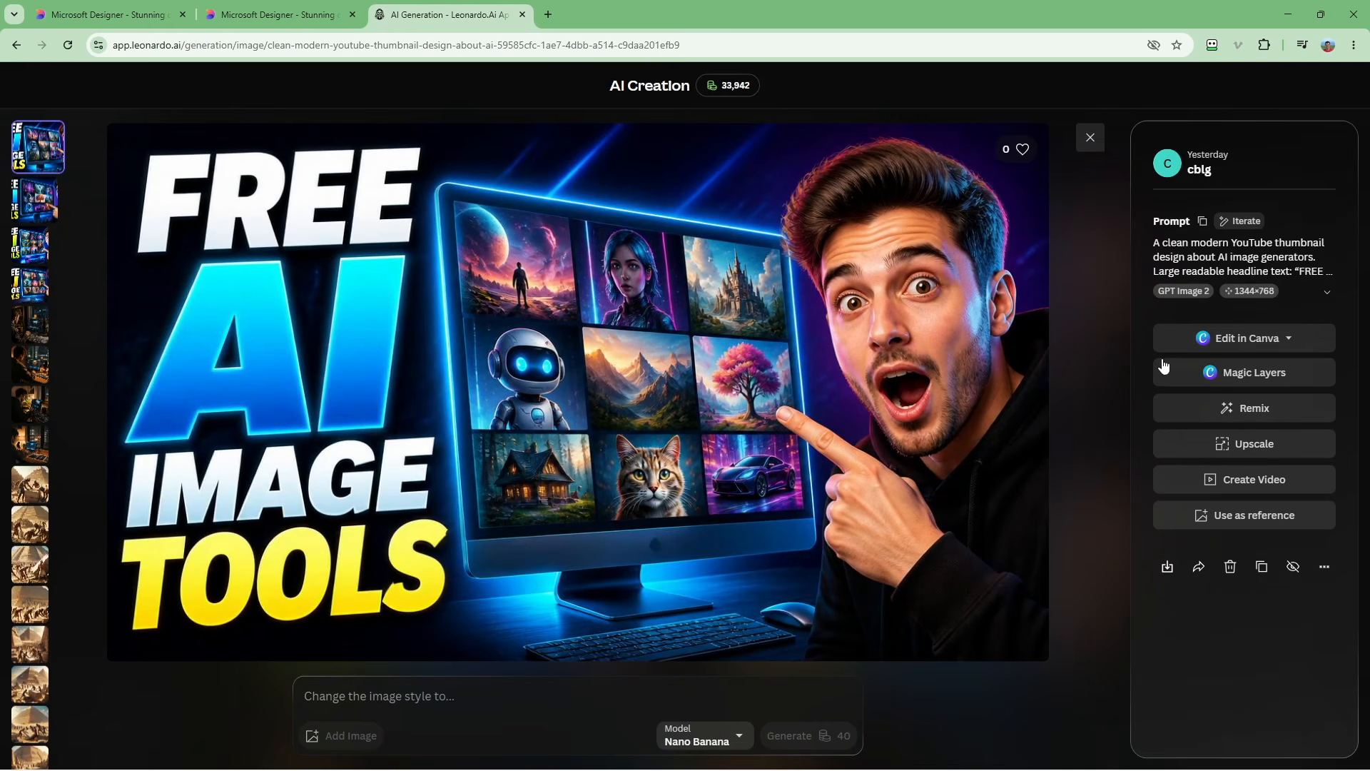
click(1260, 341)
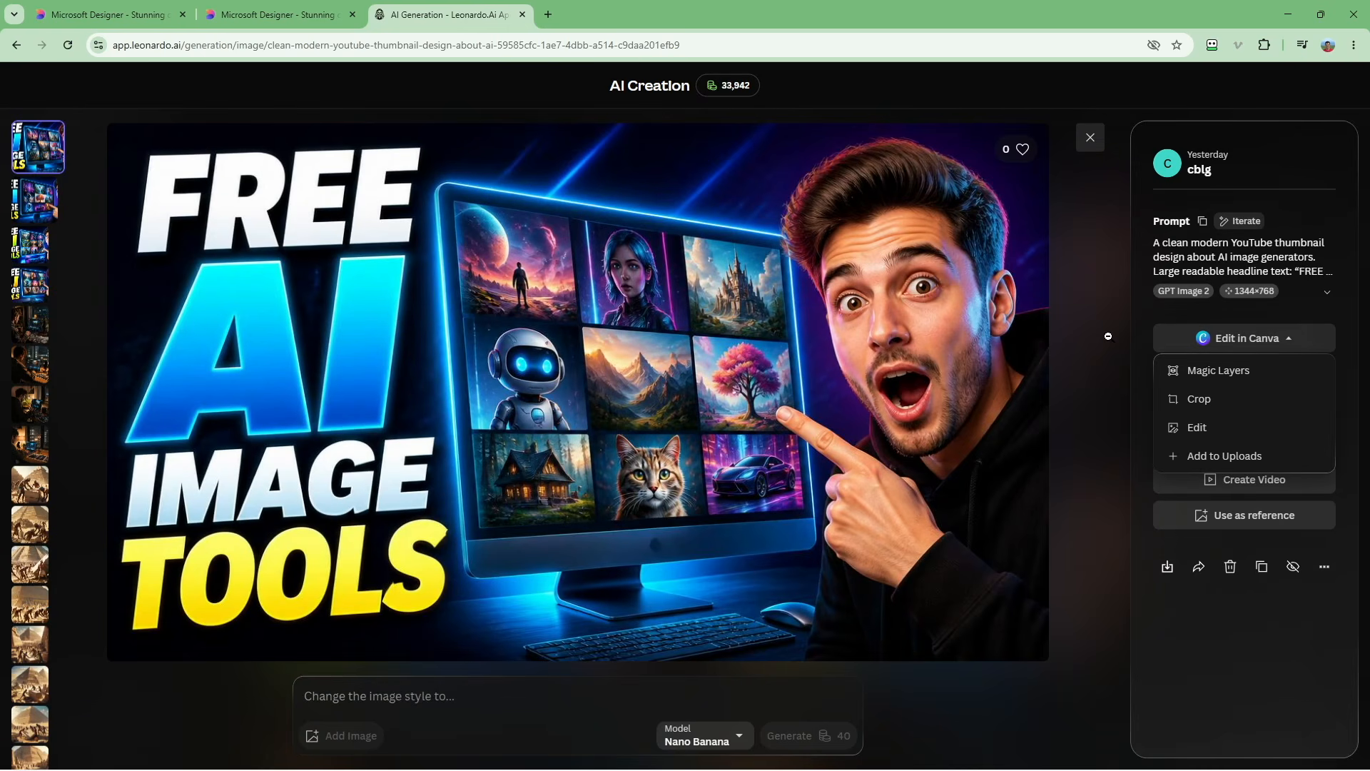
click(1218, 370)
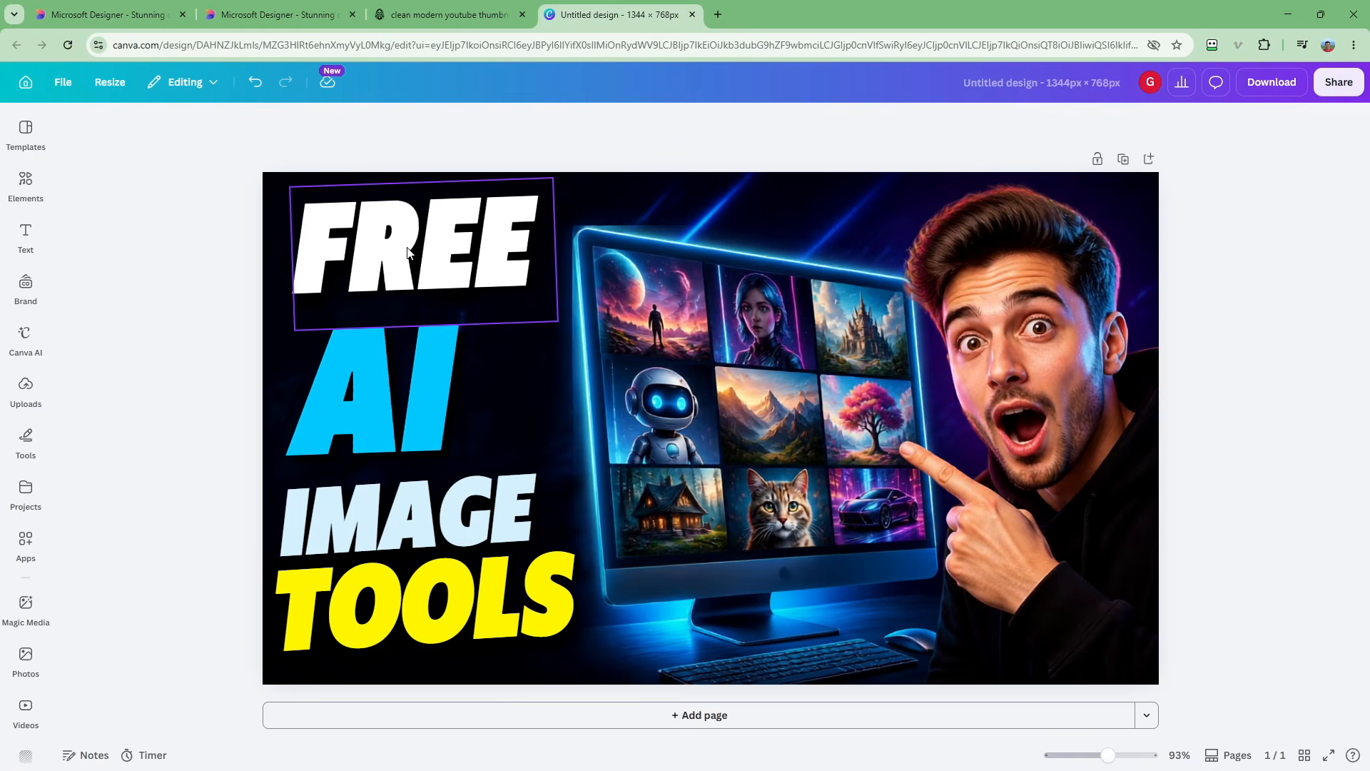
Reposition the man, the monitor and the FREE text as separate layers in the Canva thumbnail.
click(609, 341)
click(1042, 340)
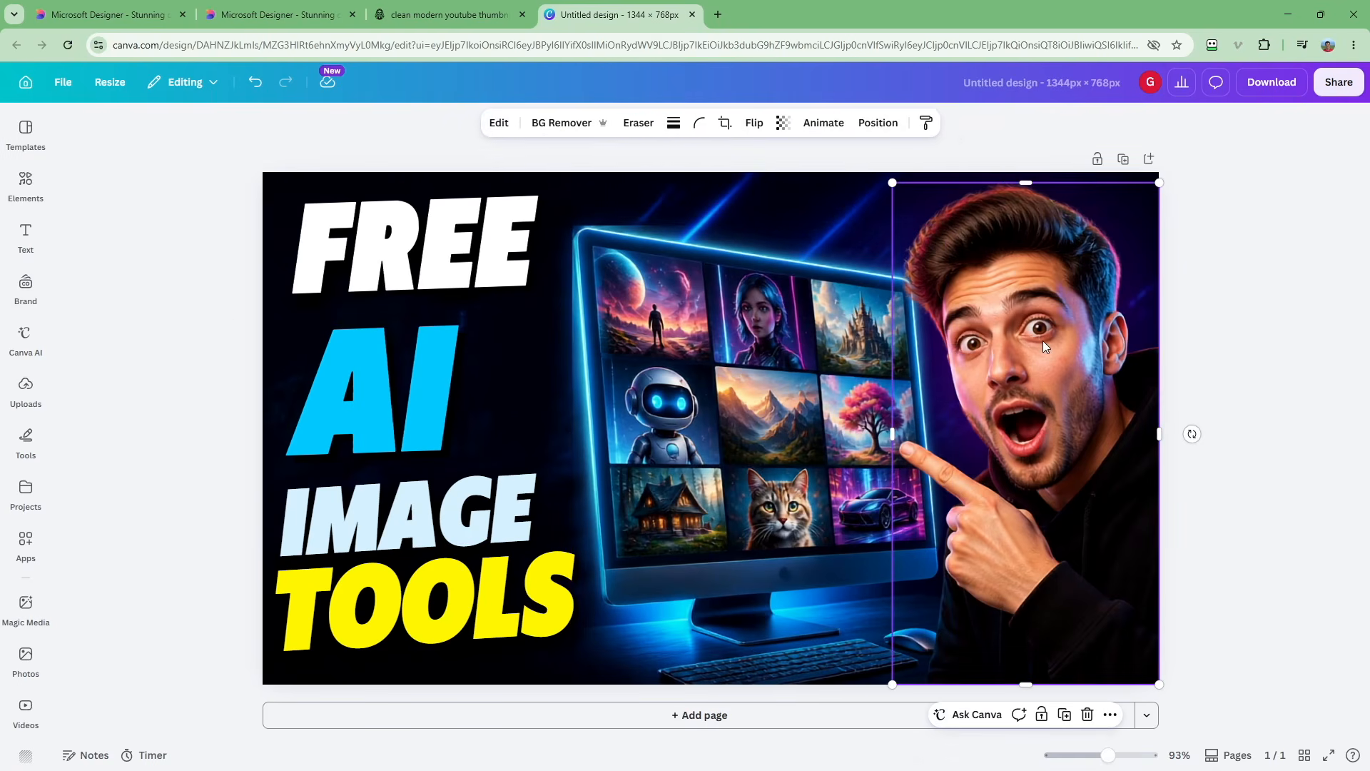
drag(1043, 340, 1043, 386)
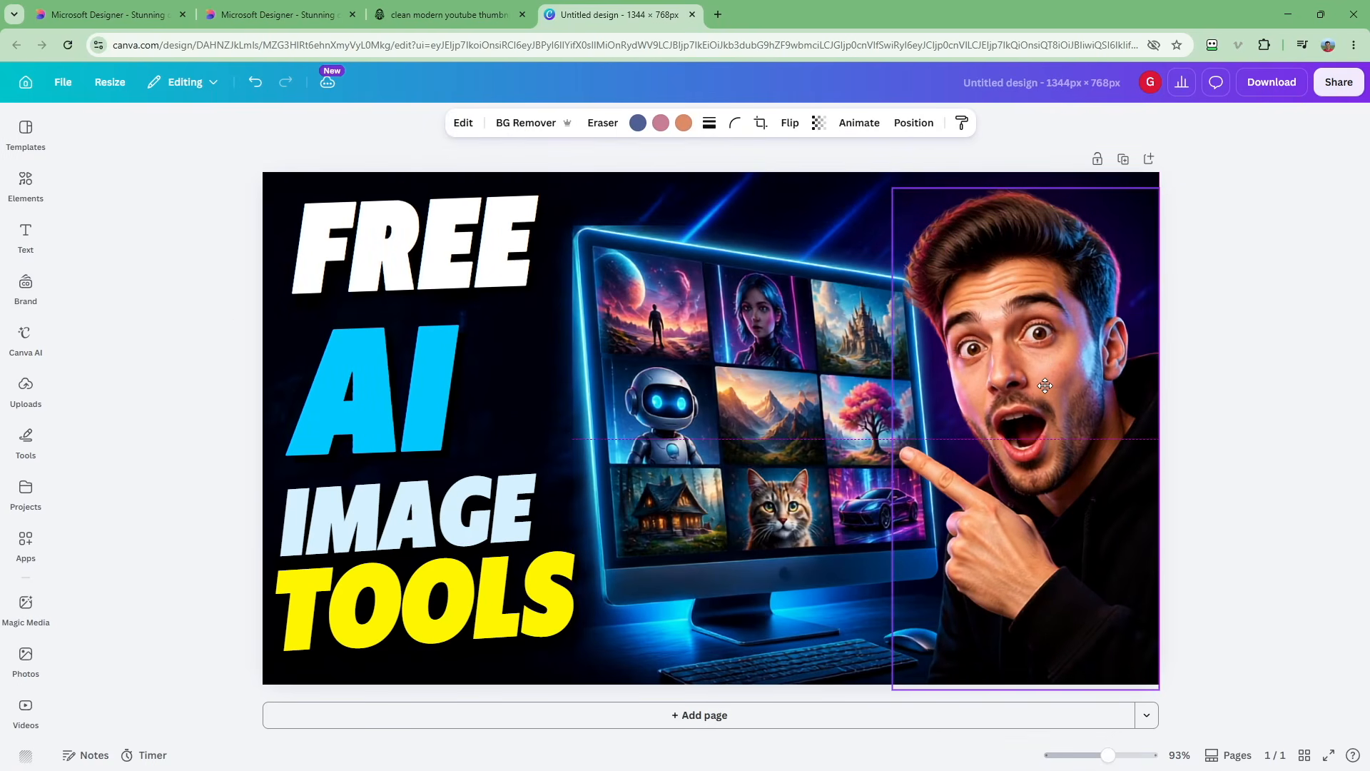
drag(818, 388, 796, 376)
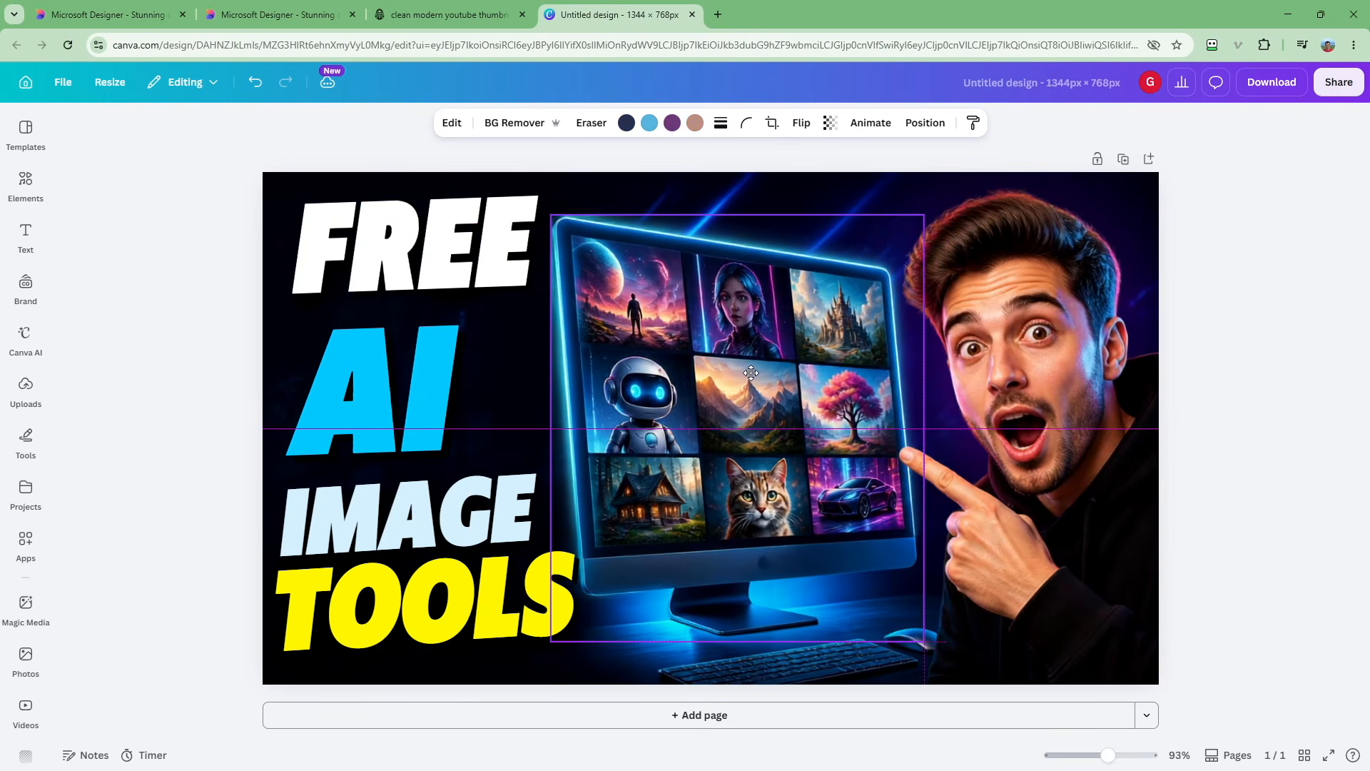
click(387, 308)
double_click(387, 308)
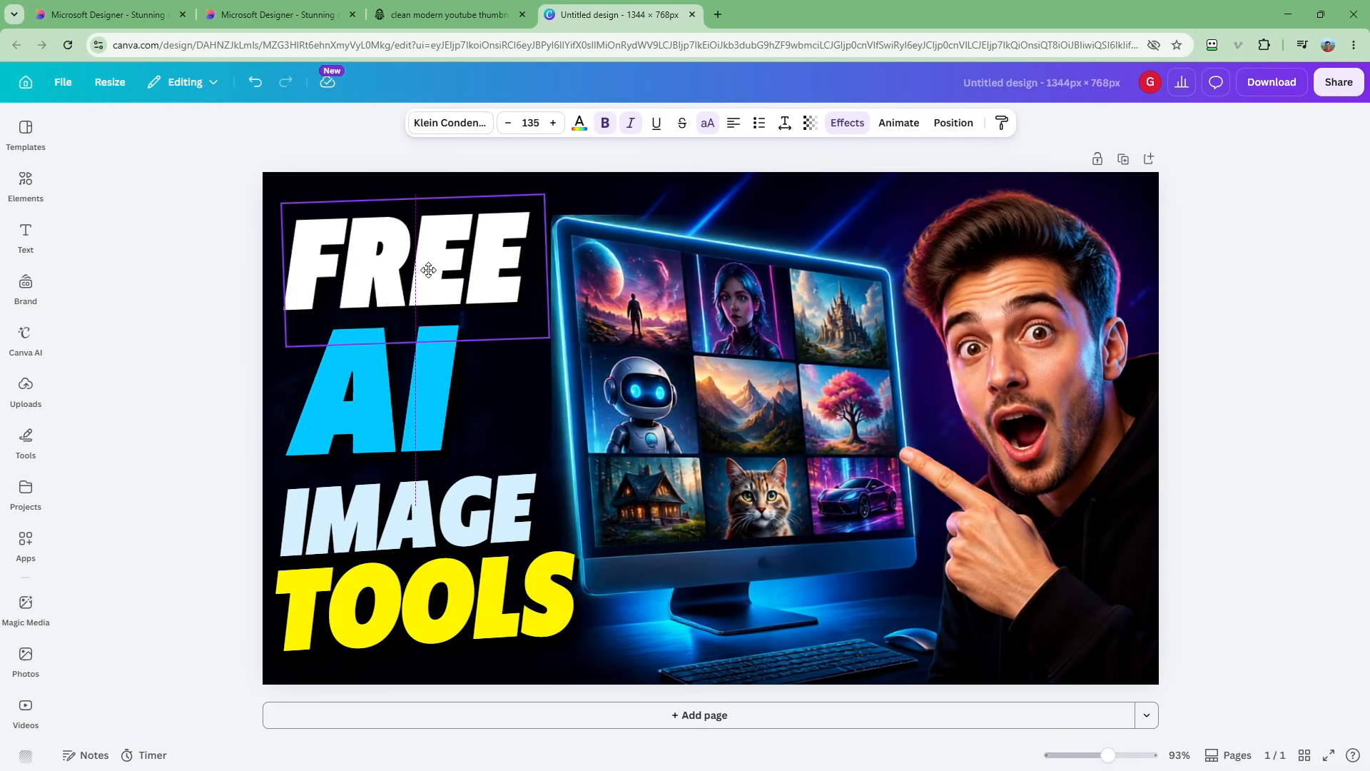
click(401, 419)
Change the FREE headline text to 100% FREE and set its font size to 60.
click(333, 251)
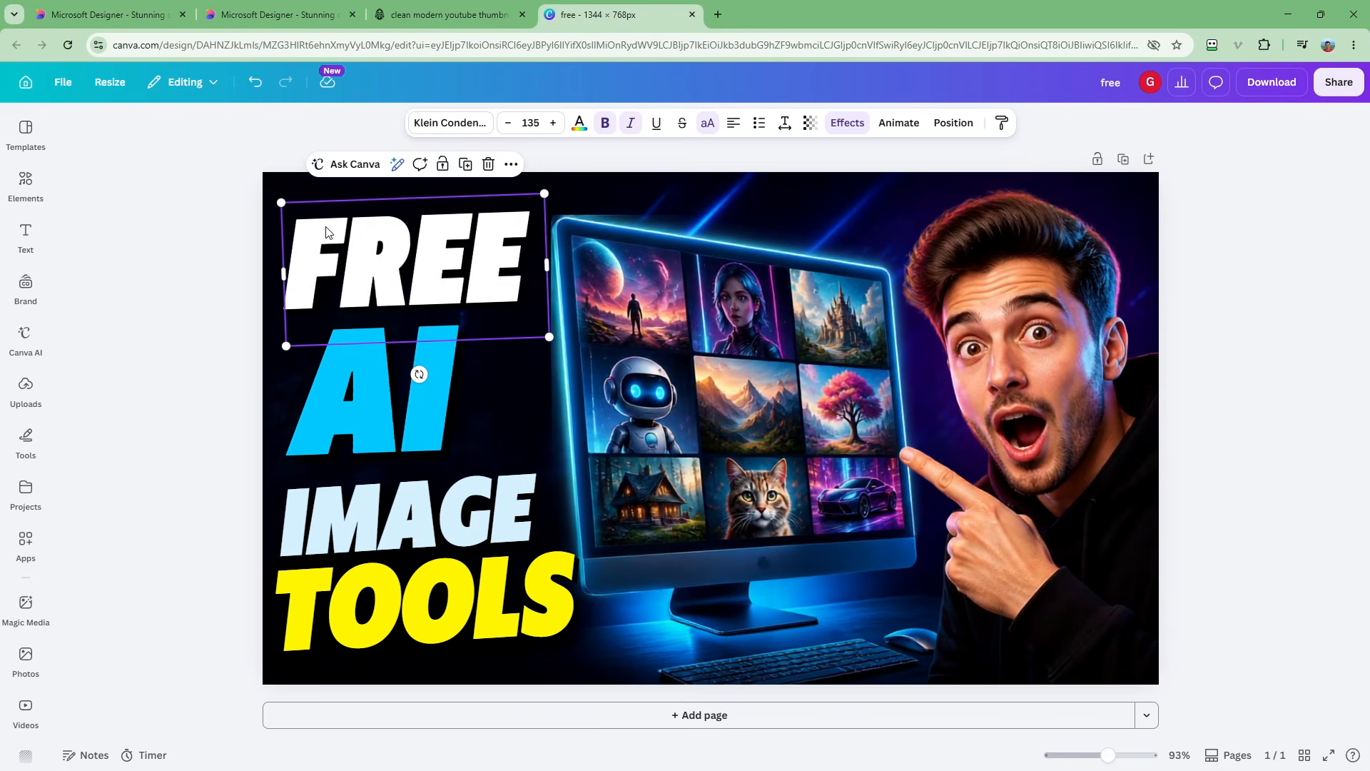
double_click(333, 251)
click(333, 250)
text(100%)
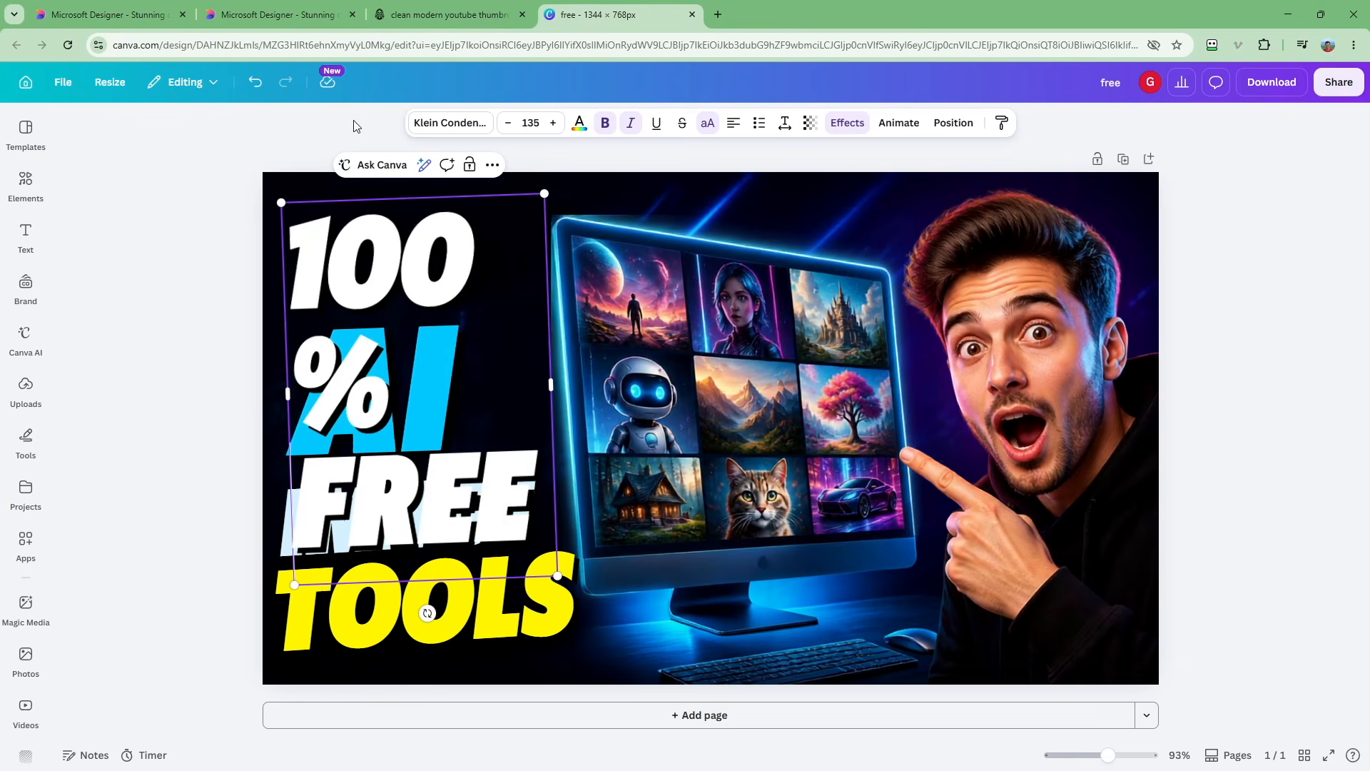
key(ctrl+a)
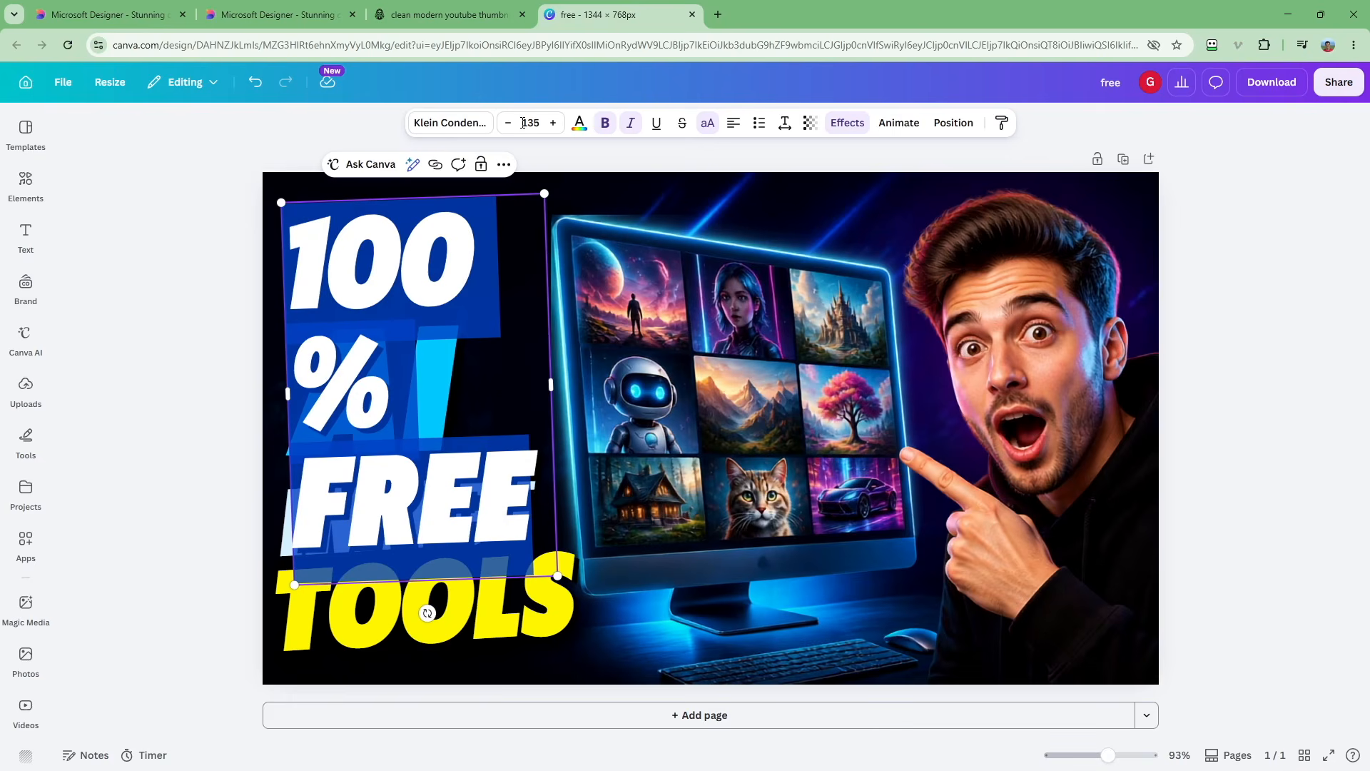
click(523, 123)
key(Return)
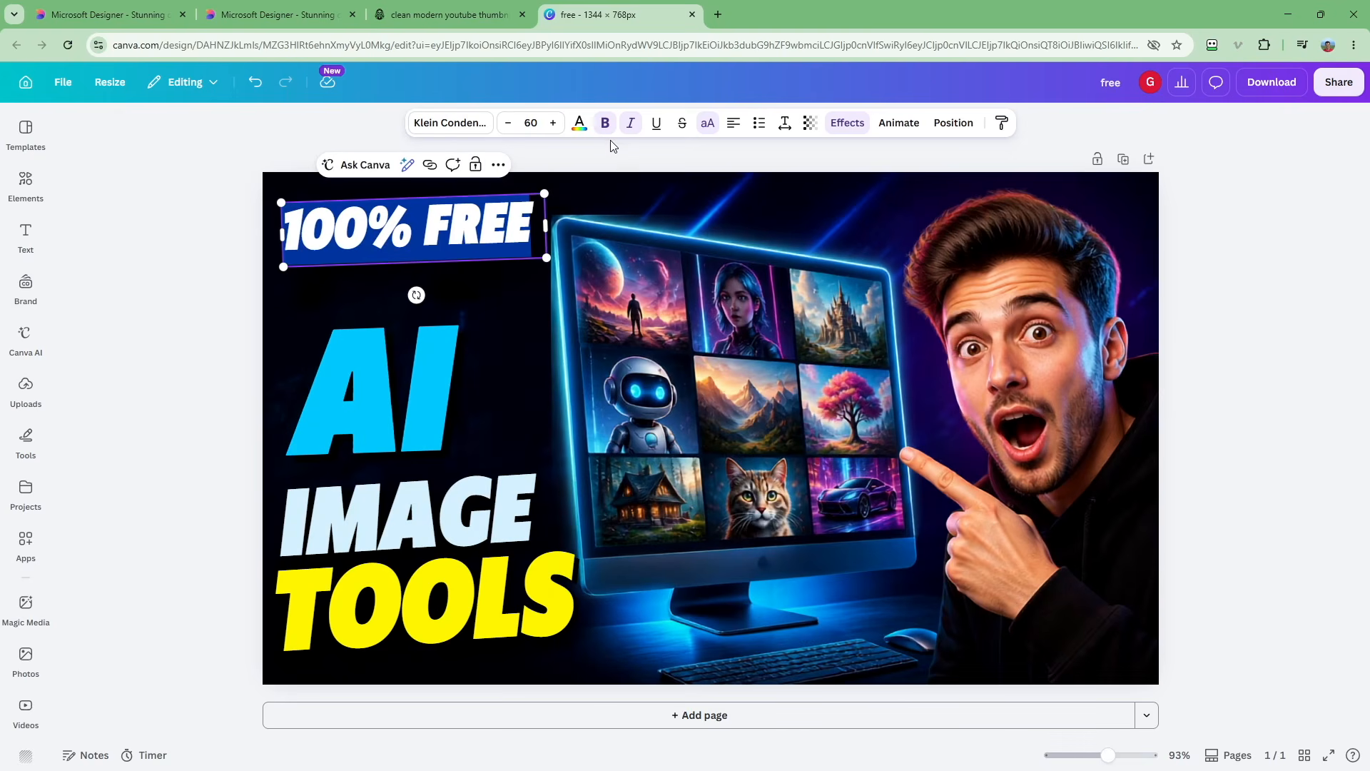
Move the 100% FREE text slightly down toward the word AI and adjust the man's position.
click(158, 278)
drag(406, 233, 391, 263)
click(171, 446)
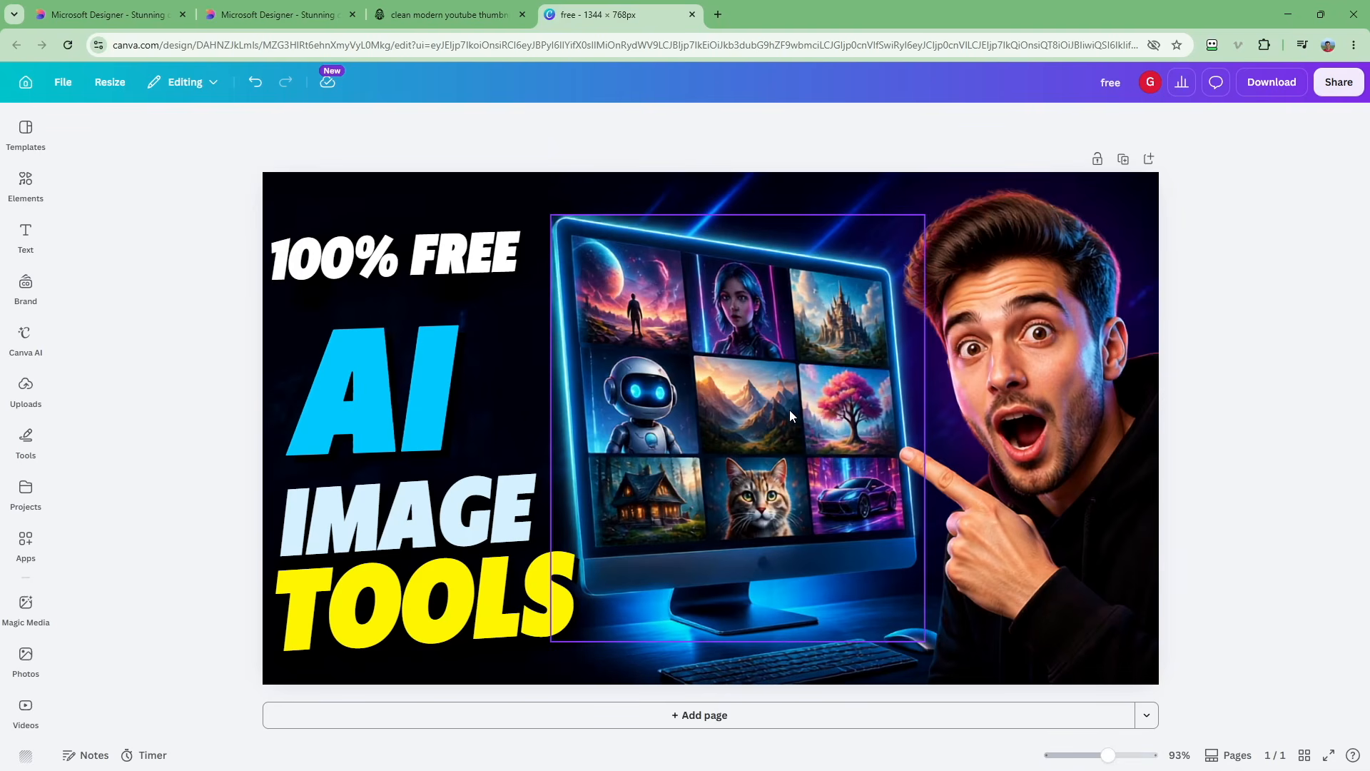
click(1069, 559)
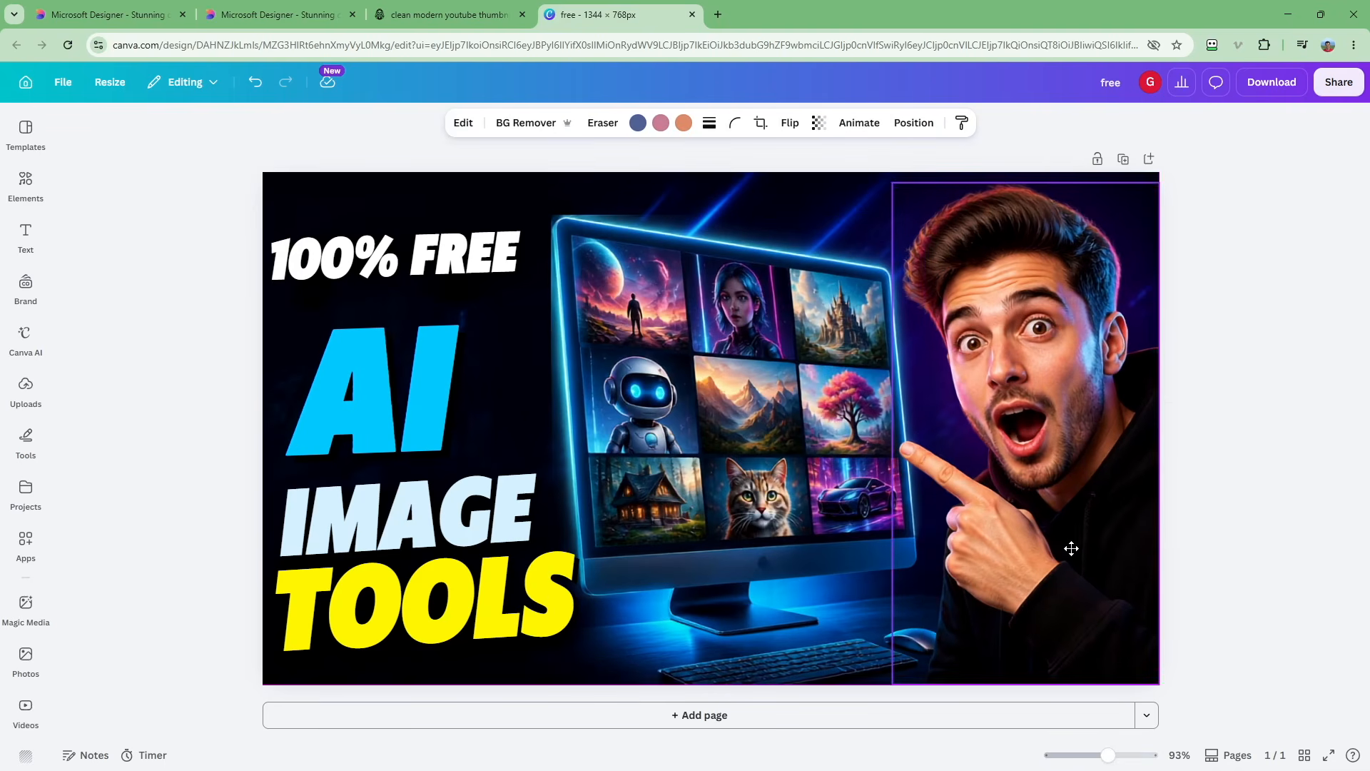
Switch back to Leonardo.Ai, return to its home page and browse the featured blueprints and community creations.
click(17, 85)
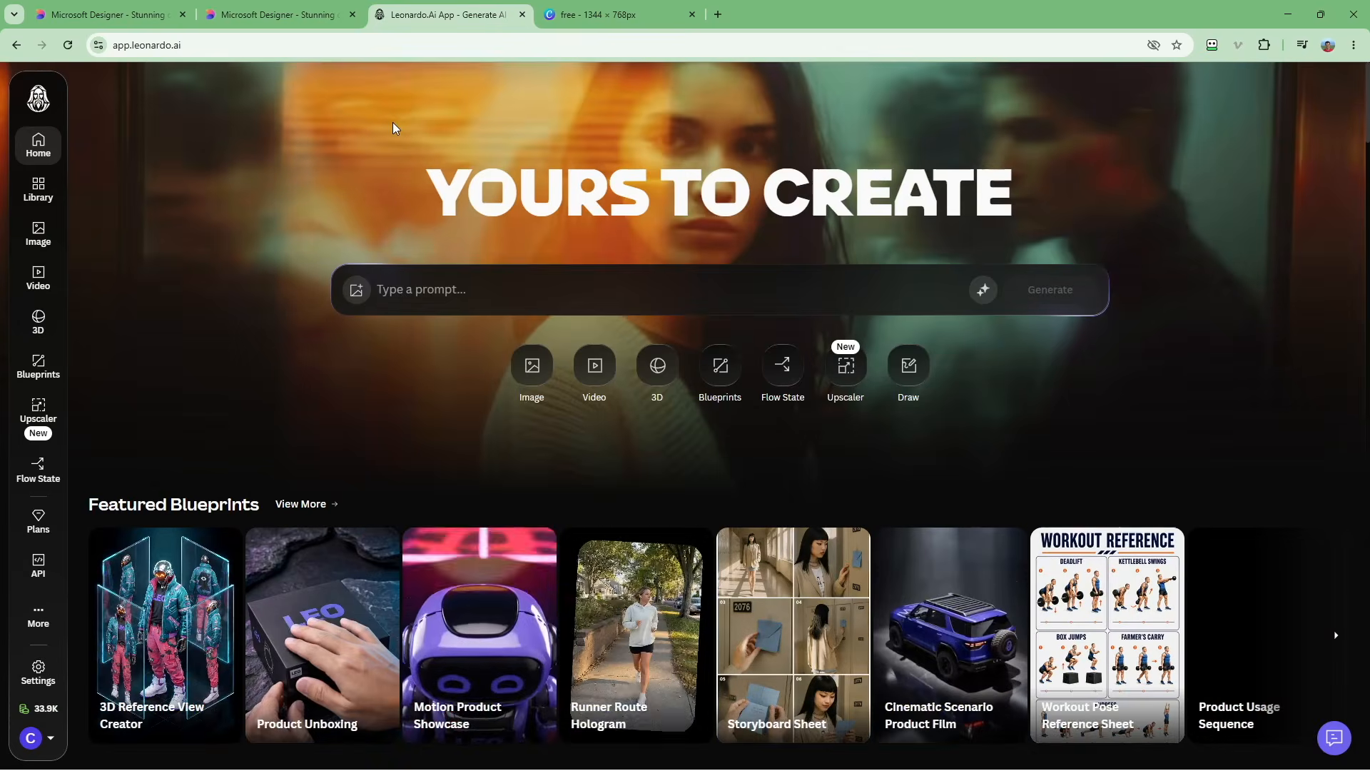
scroll(286, 280, down, 4)
scroll(289, 285, down, 8)
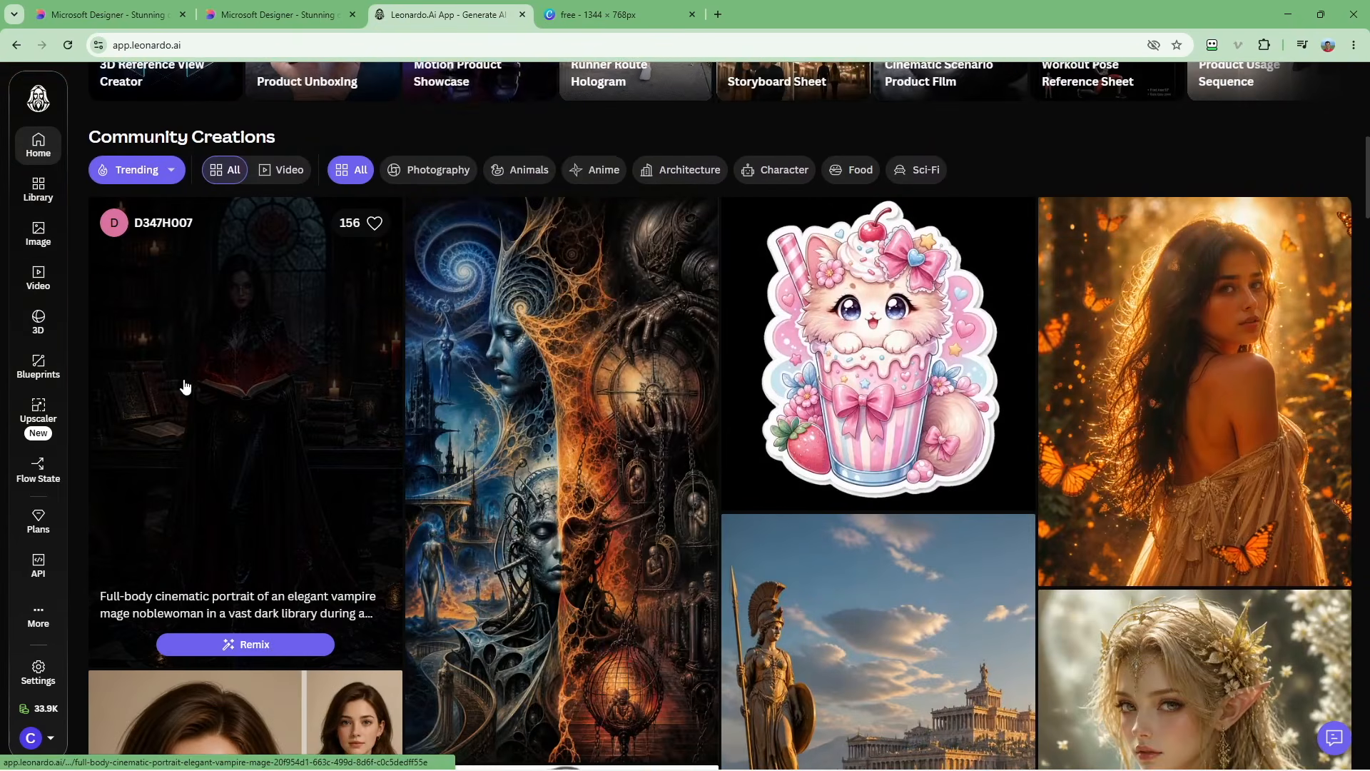
scroll(665, 487, down, 5)
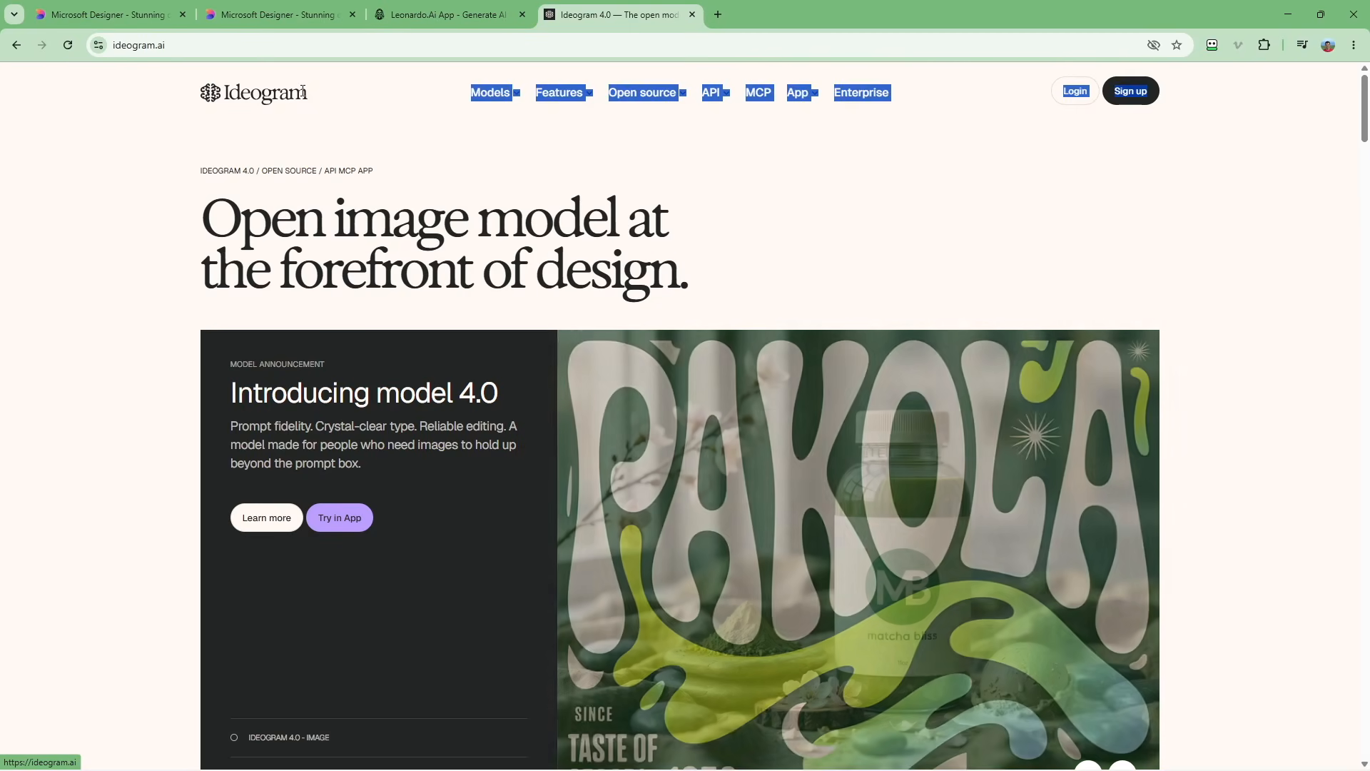
Switch to Ideogram and look over its landing page and the Explore gallery of community images.
drag(302, 92, 203, 99)
click(137, 159)
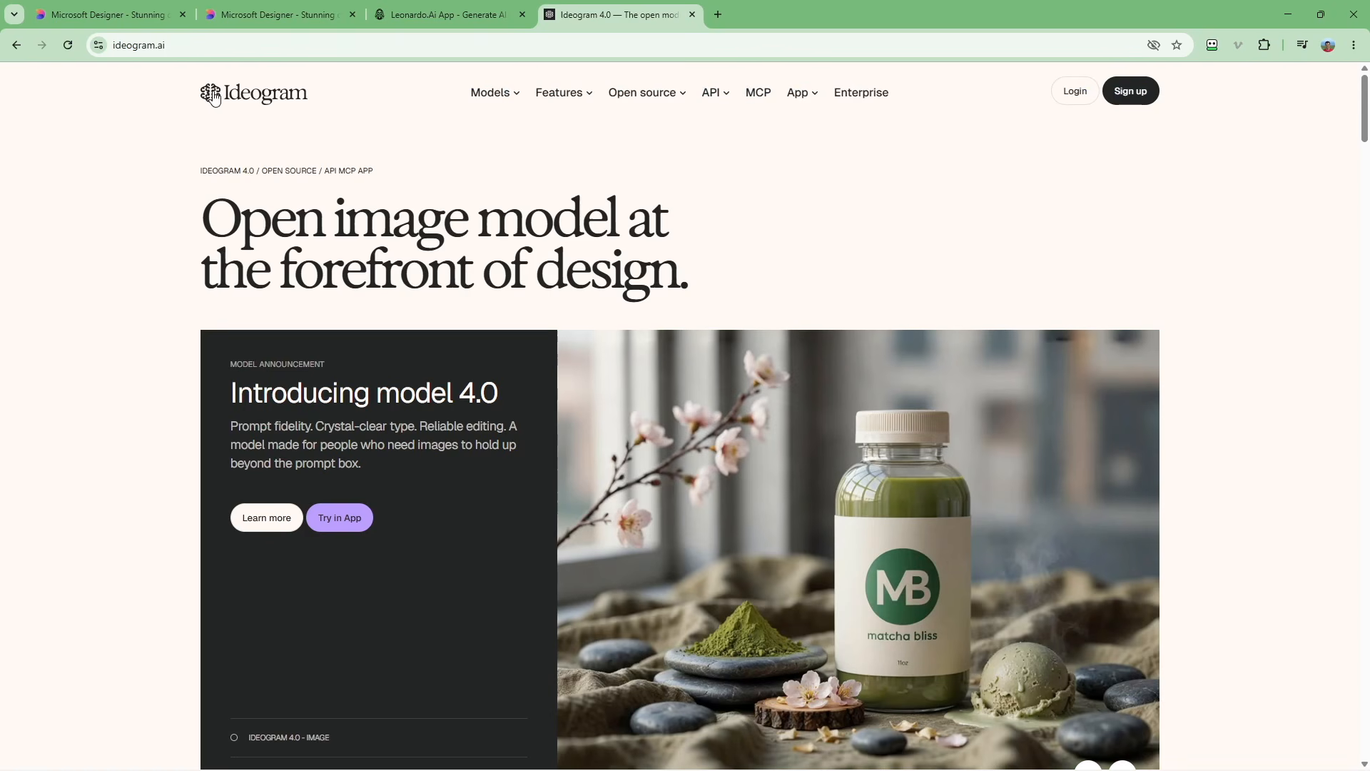
drag(1361, 97, 1325, 239)
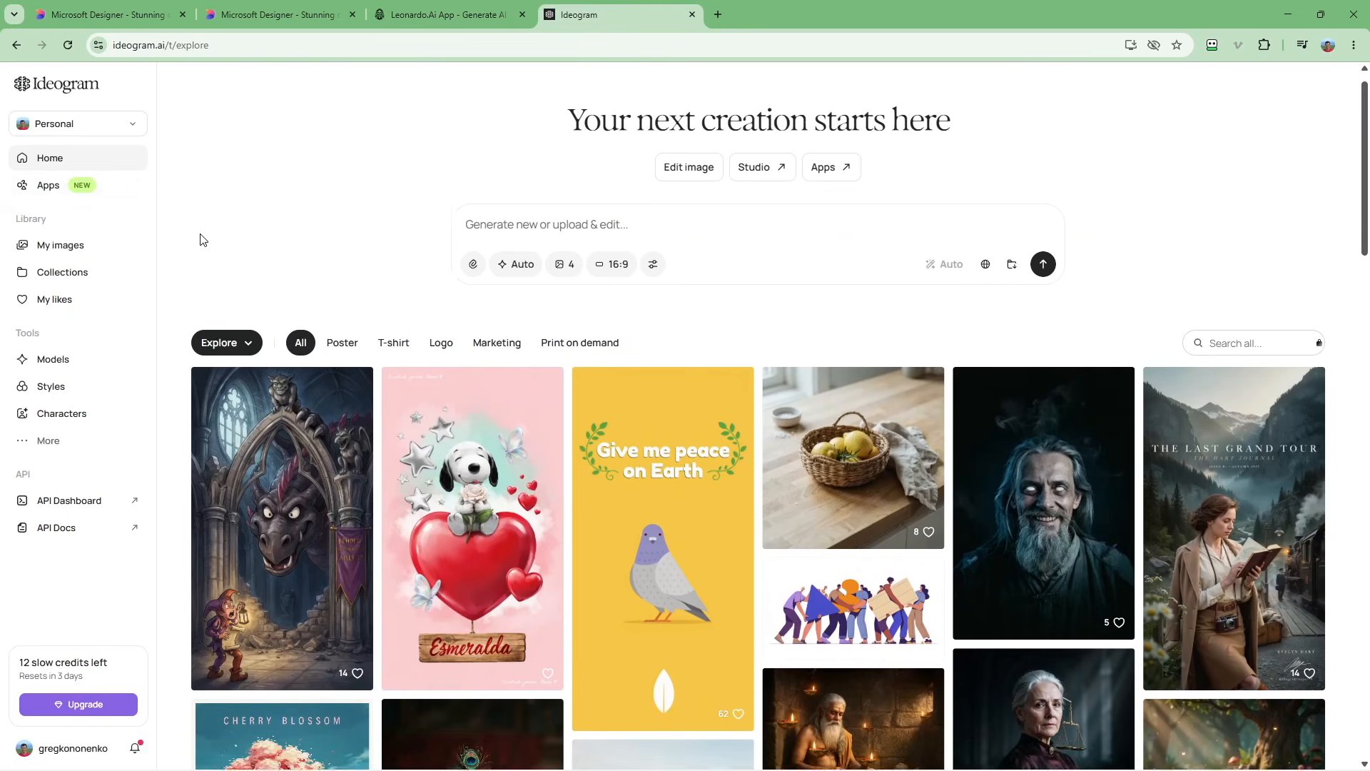
scroll(588, 364, down, 5)
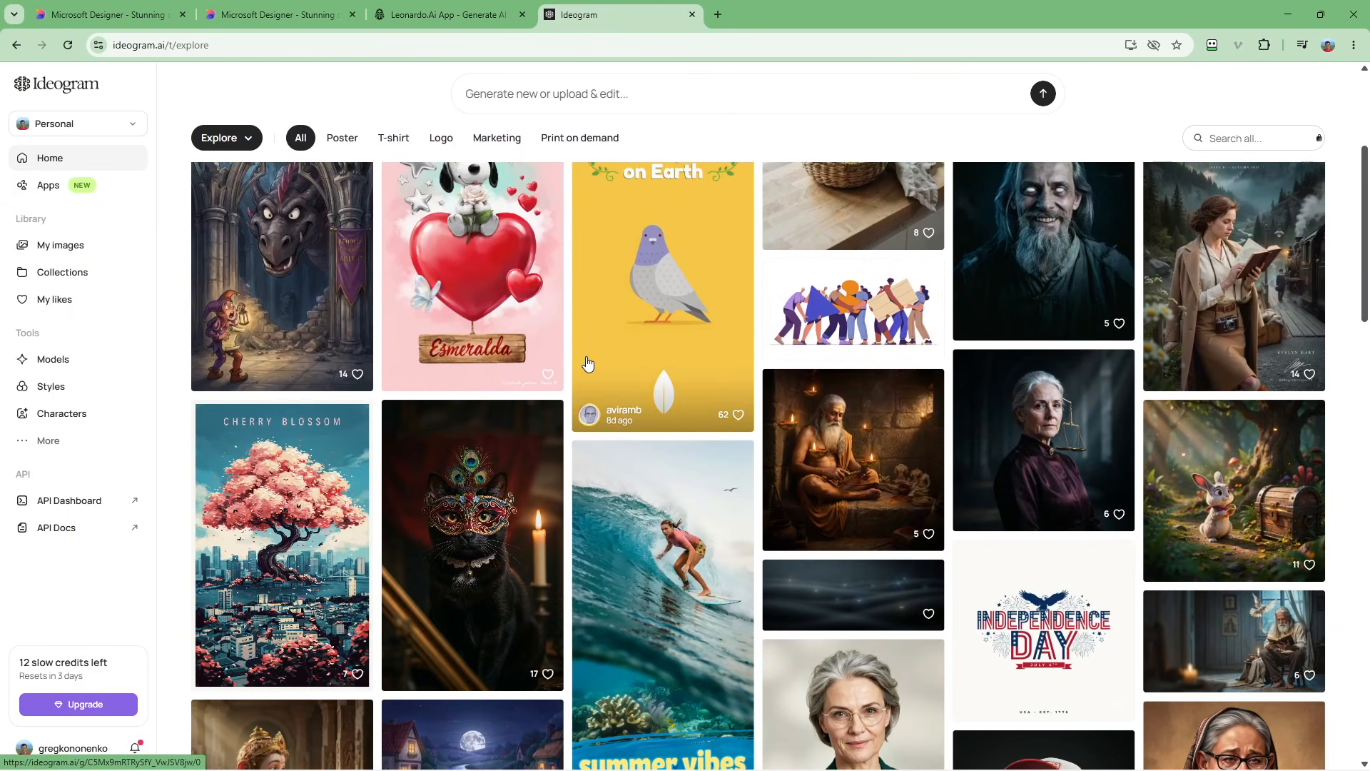
drag(1366, 311, 1368, 278)
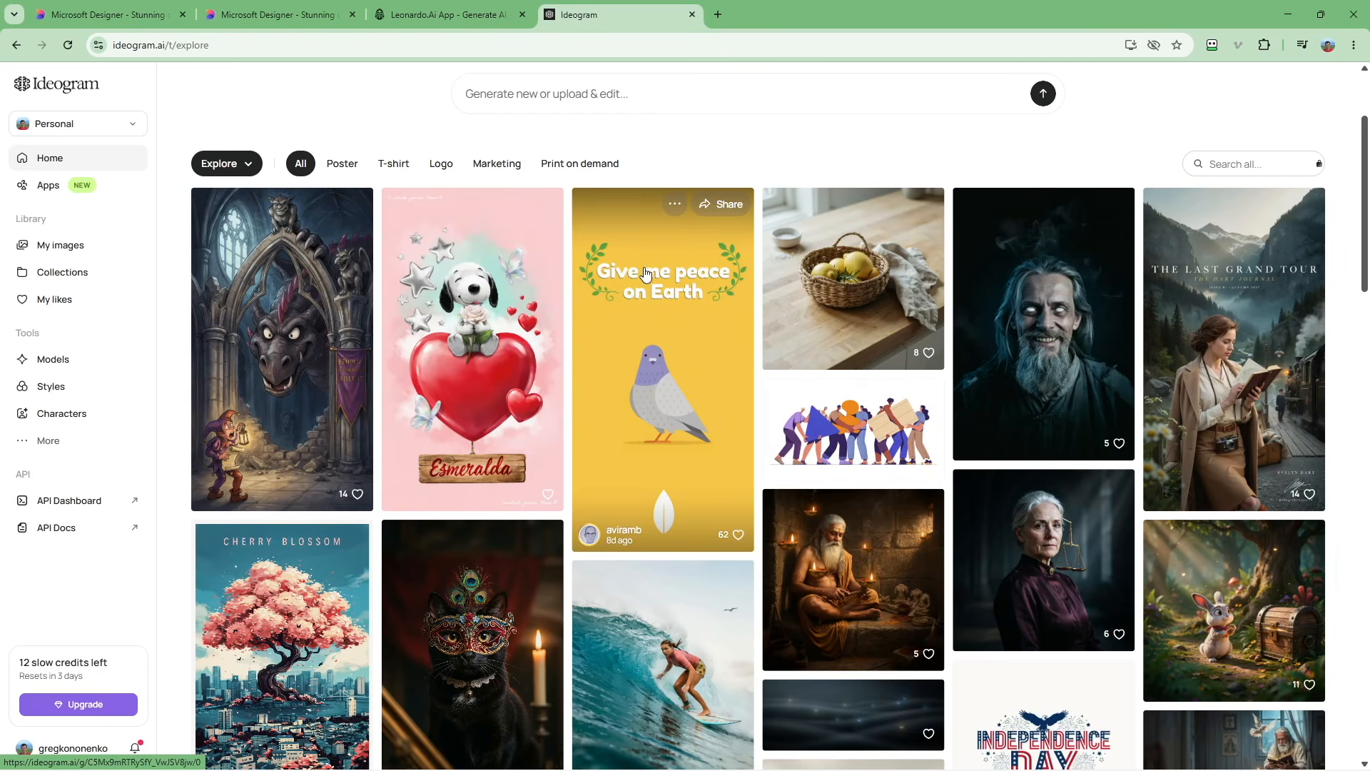
Open the yellow Give me peace on Earth pigeon poster, examine its prompt and editing options, and return to the gallery.
click(600, 381)
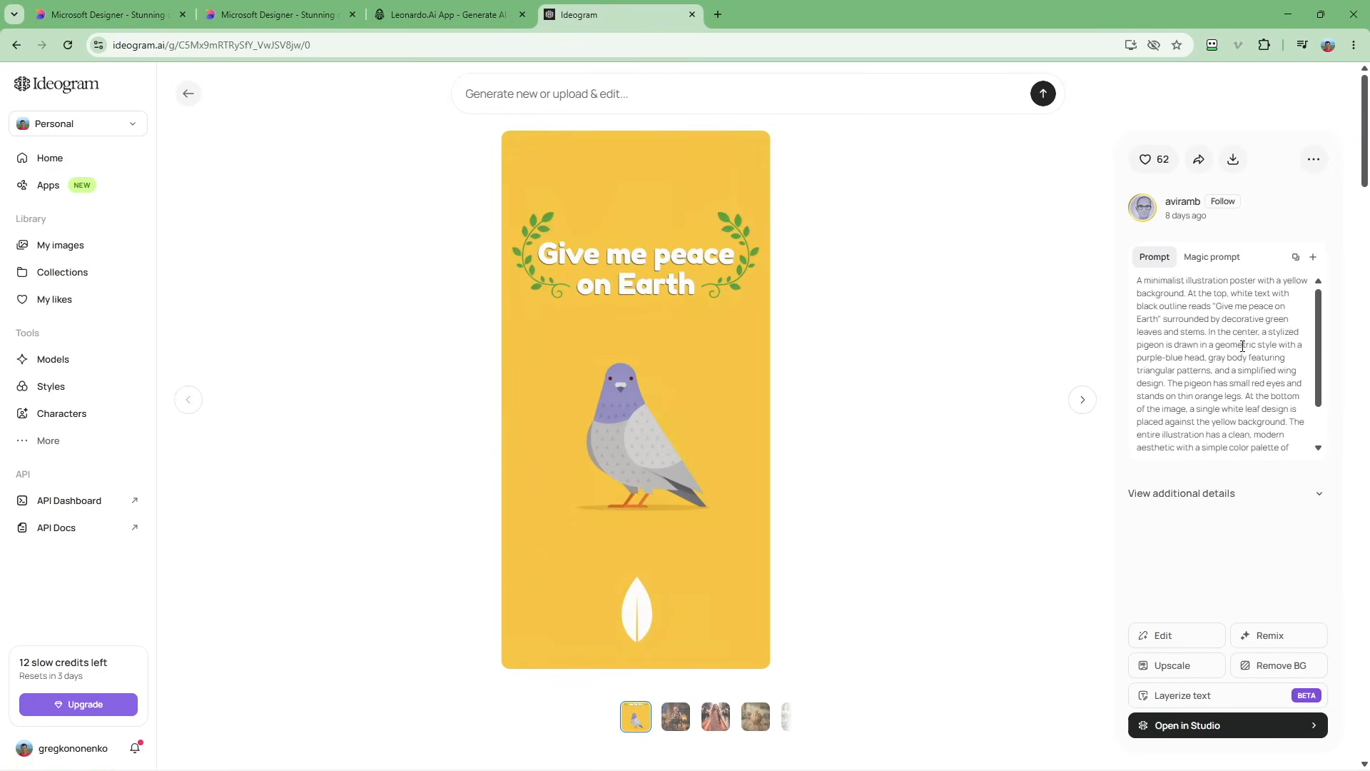
scroll(1240, 352, down, 2)
scroll(1236, 408, up, 2)
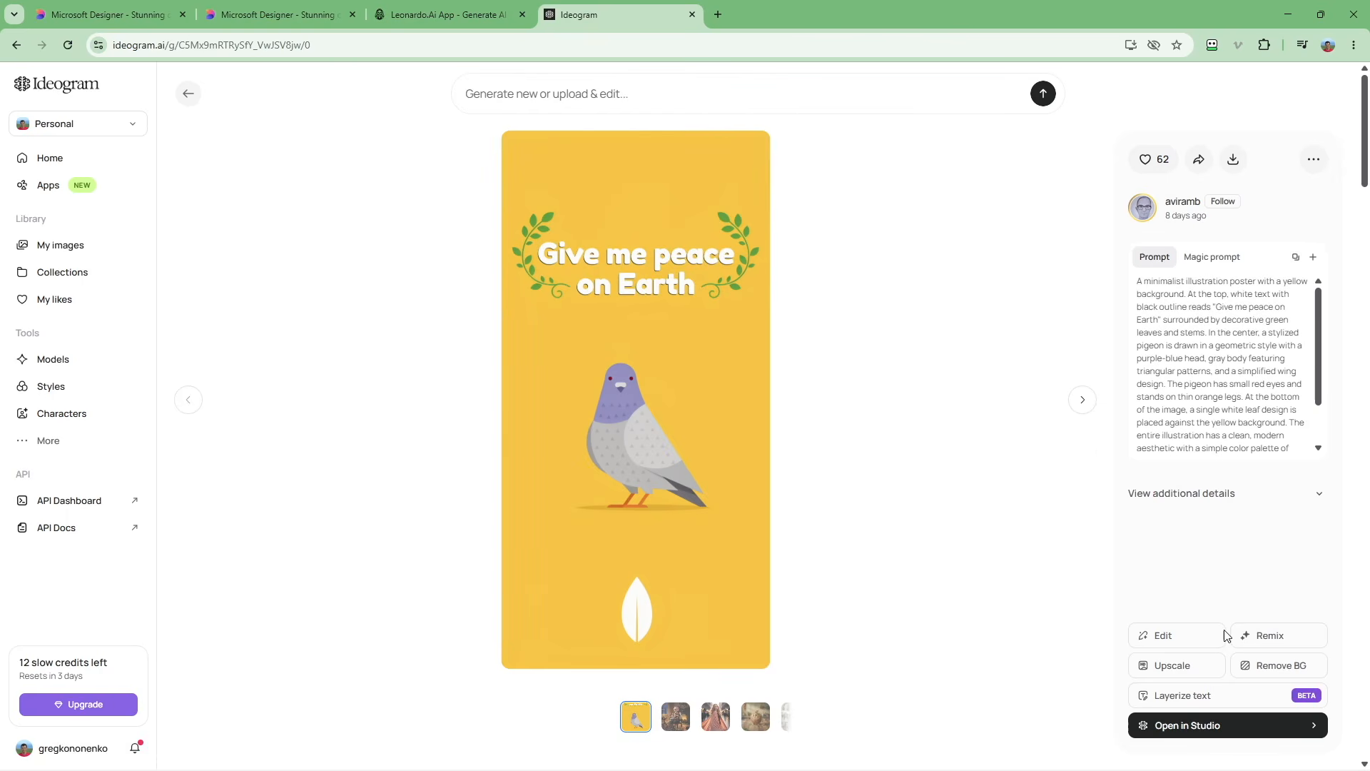
click(188, 94)
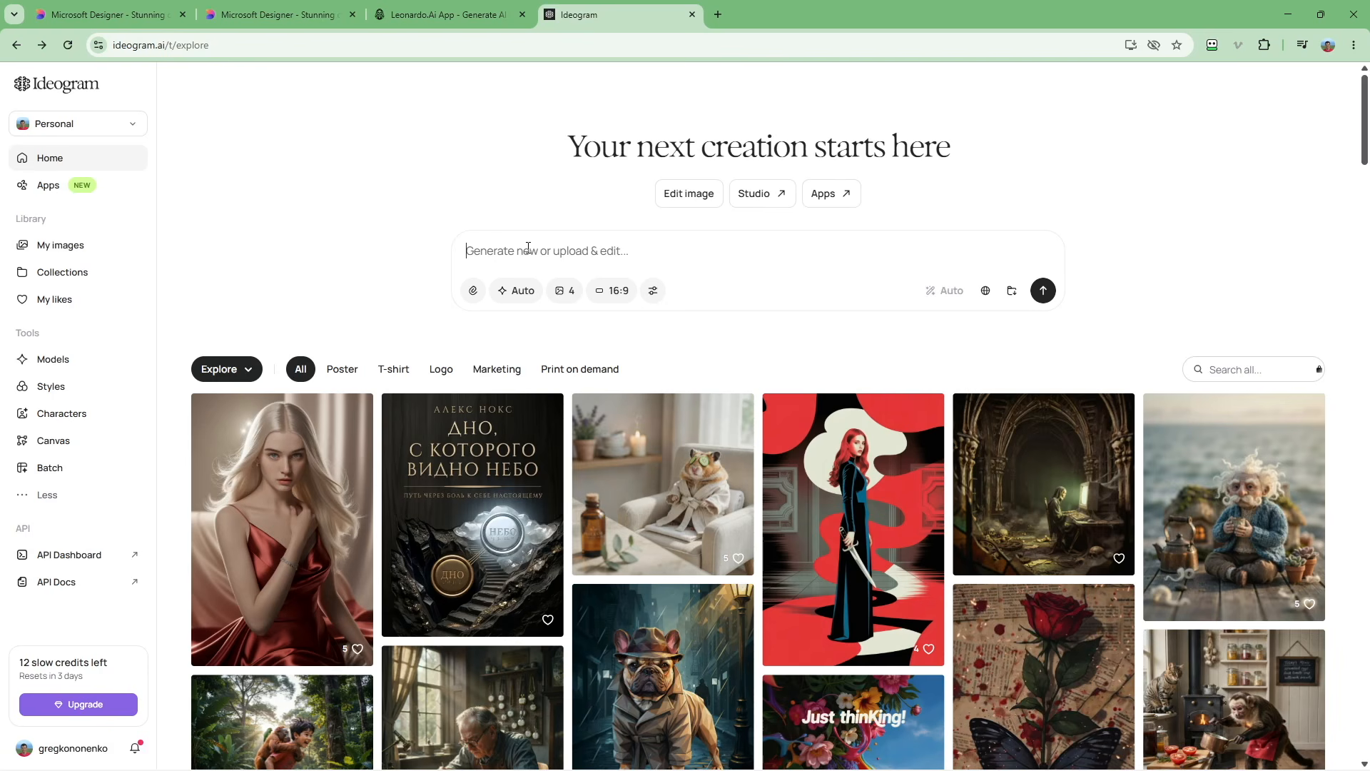
Enter the prompt for a realistic cinematic photo of a young creator editing a YouTube video at night and generate the images.
text(A realistic cinematic photo of a young creator sitting at a small desk in a cozy apartment at night, editing a YouTube video on a laptop. On the desk: a microphone, a coffee cup, a small plant, and exactly three printed AI-generated images. Warm lamp light, rainy city window in the background, shallow depth of field, natural skin texture, realistic hands, 16:9.)
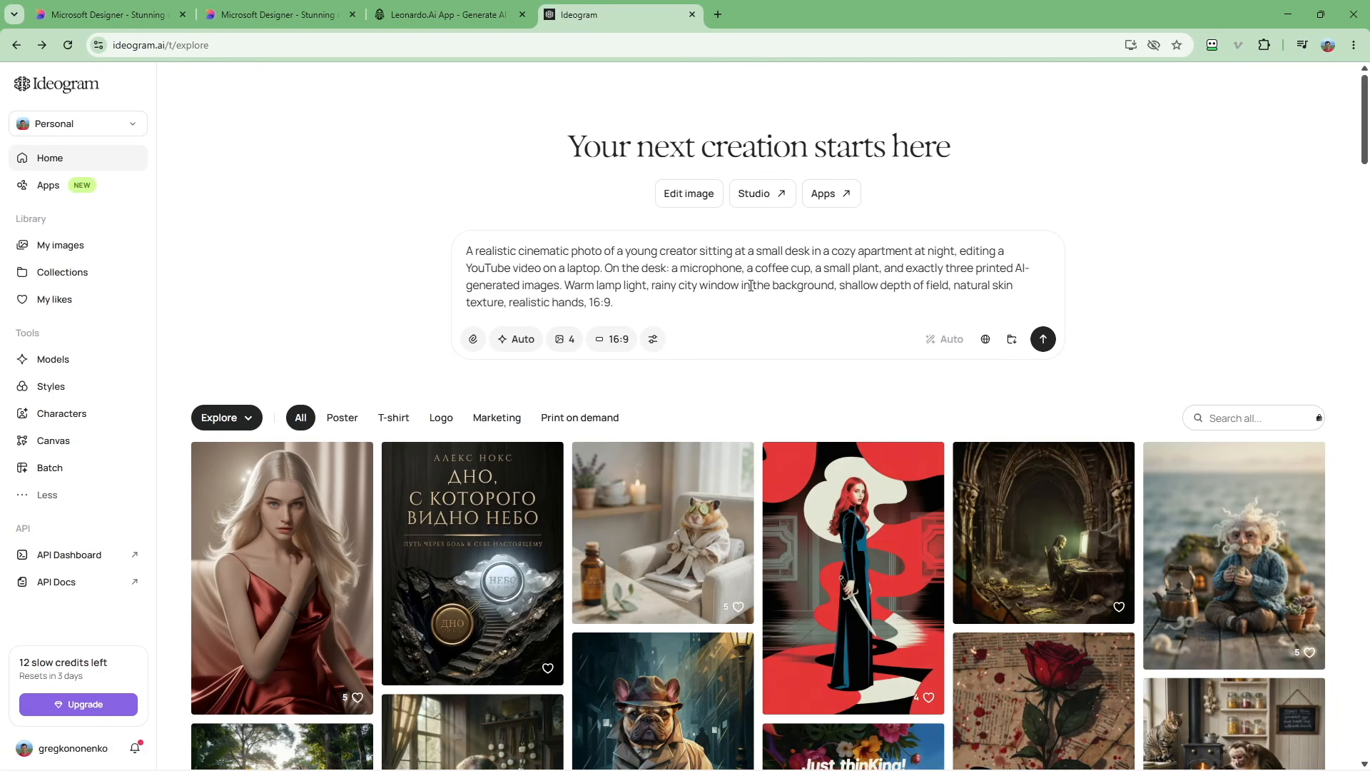
double_click(612, 301)
click(477, 250)
drag(627, 303, 411, 247)
click(1043, 340)
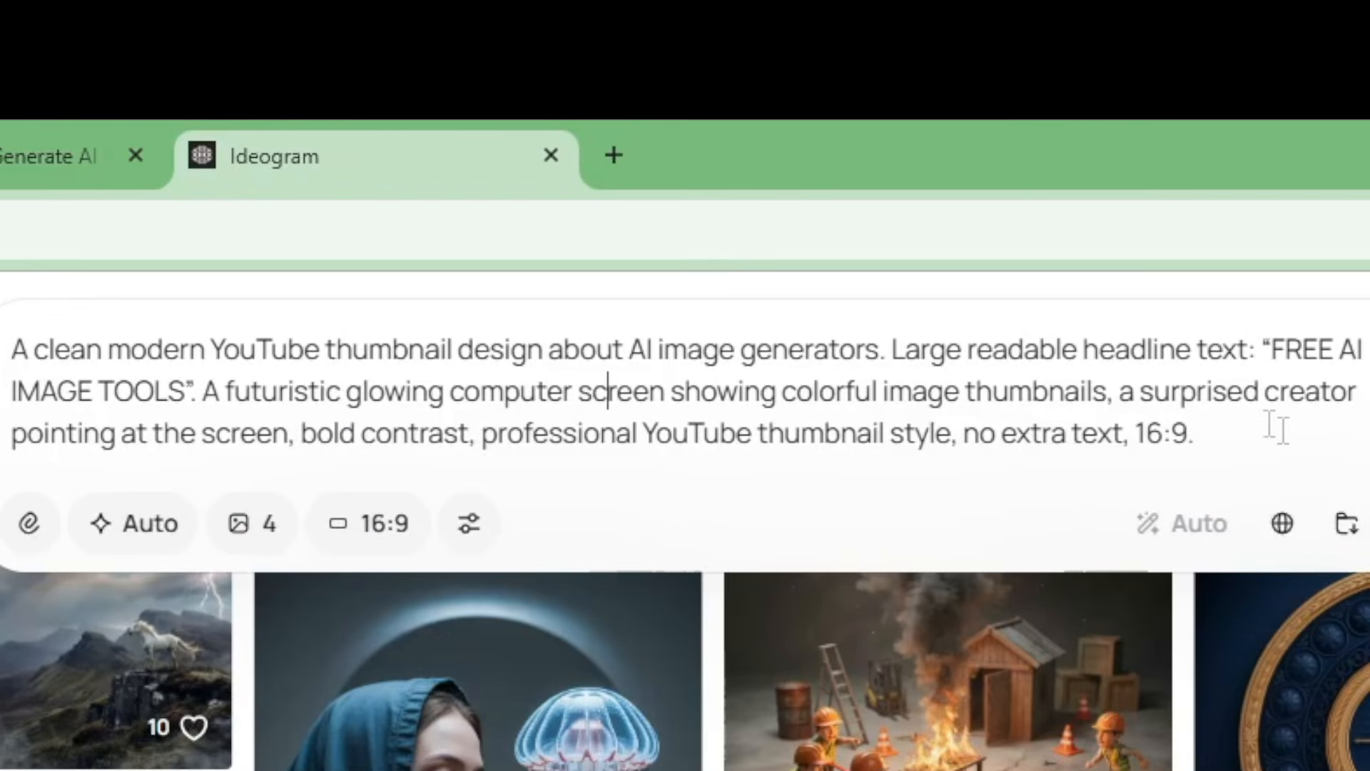
Review the clean modern YouTube thumbnail prompt, and open the last of the four generated night-desk photos among the personal images.
drag(1234, 435, 13, 357)
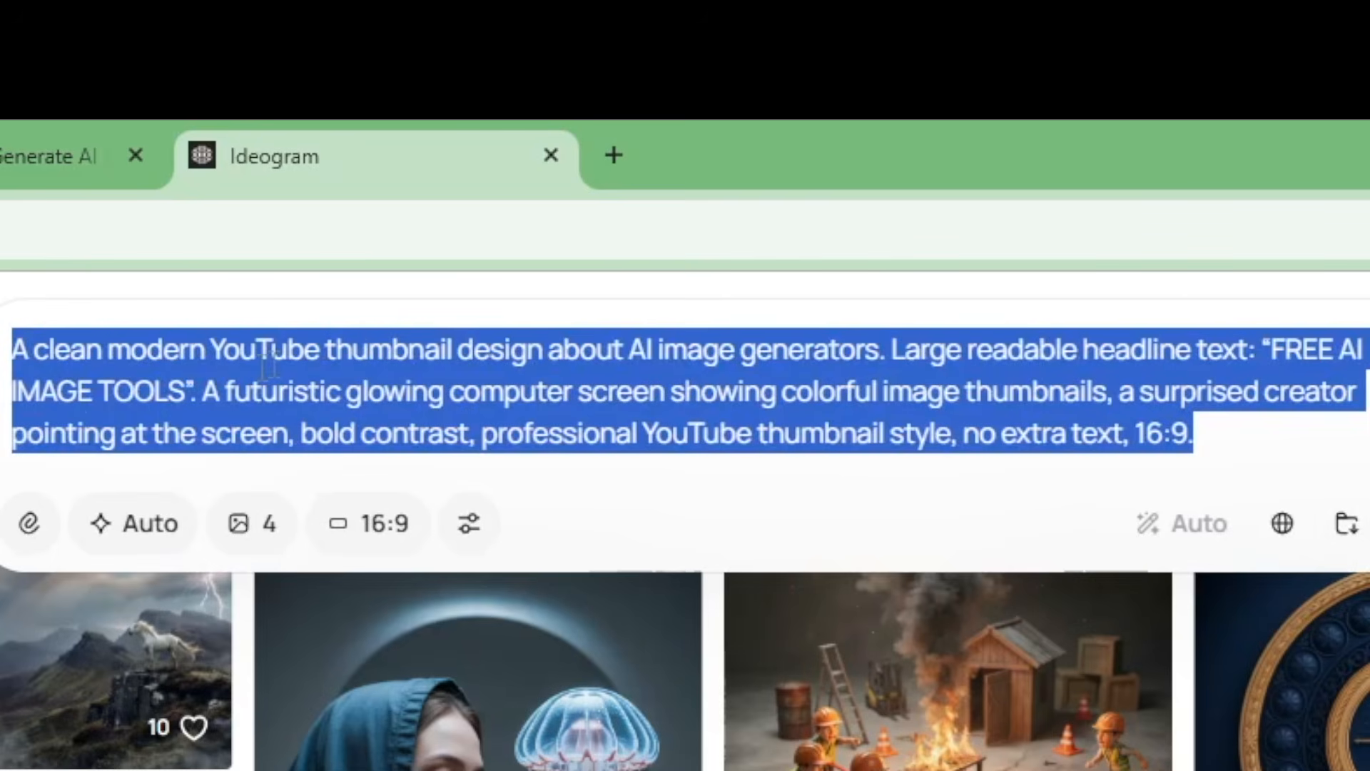
click(393, 361)
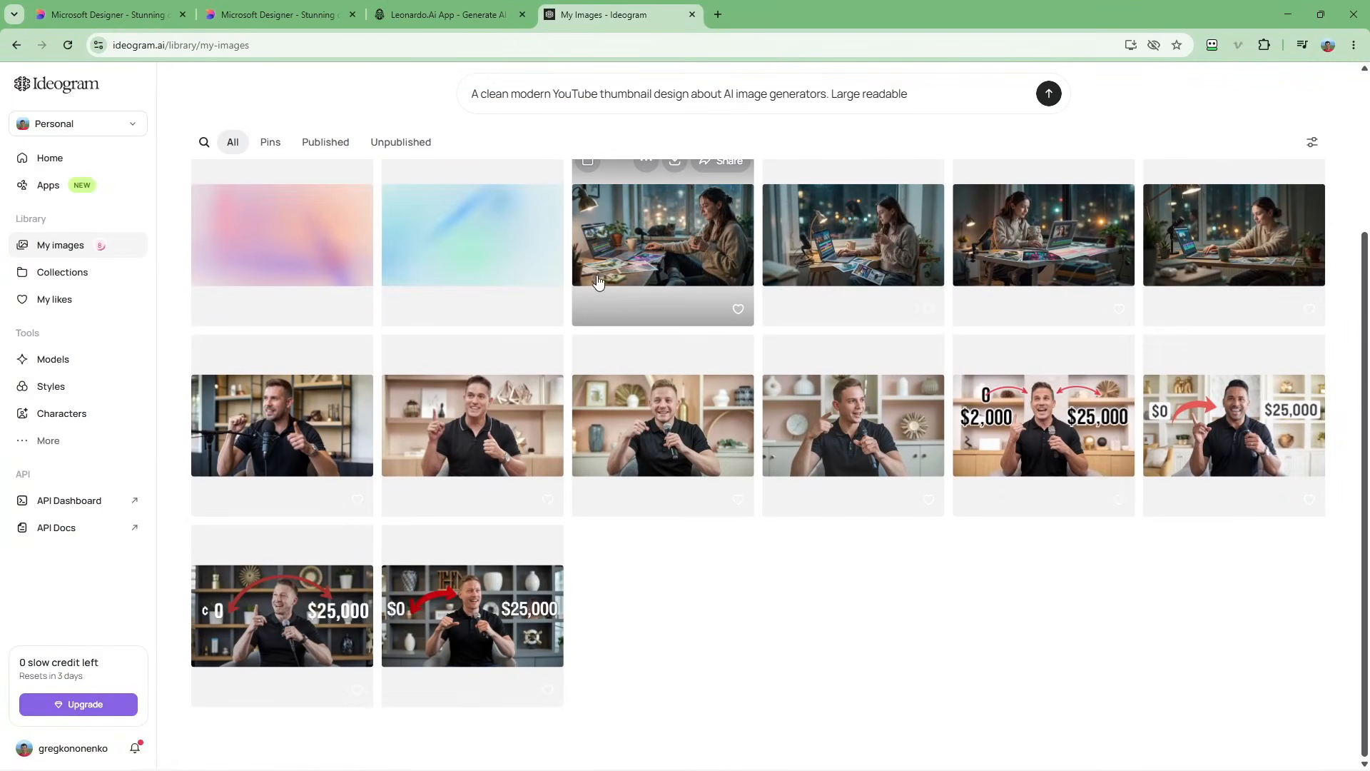
click(1268, 240)
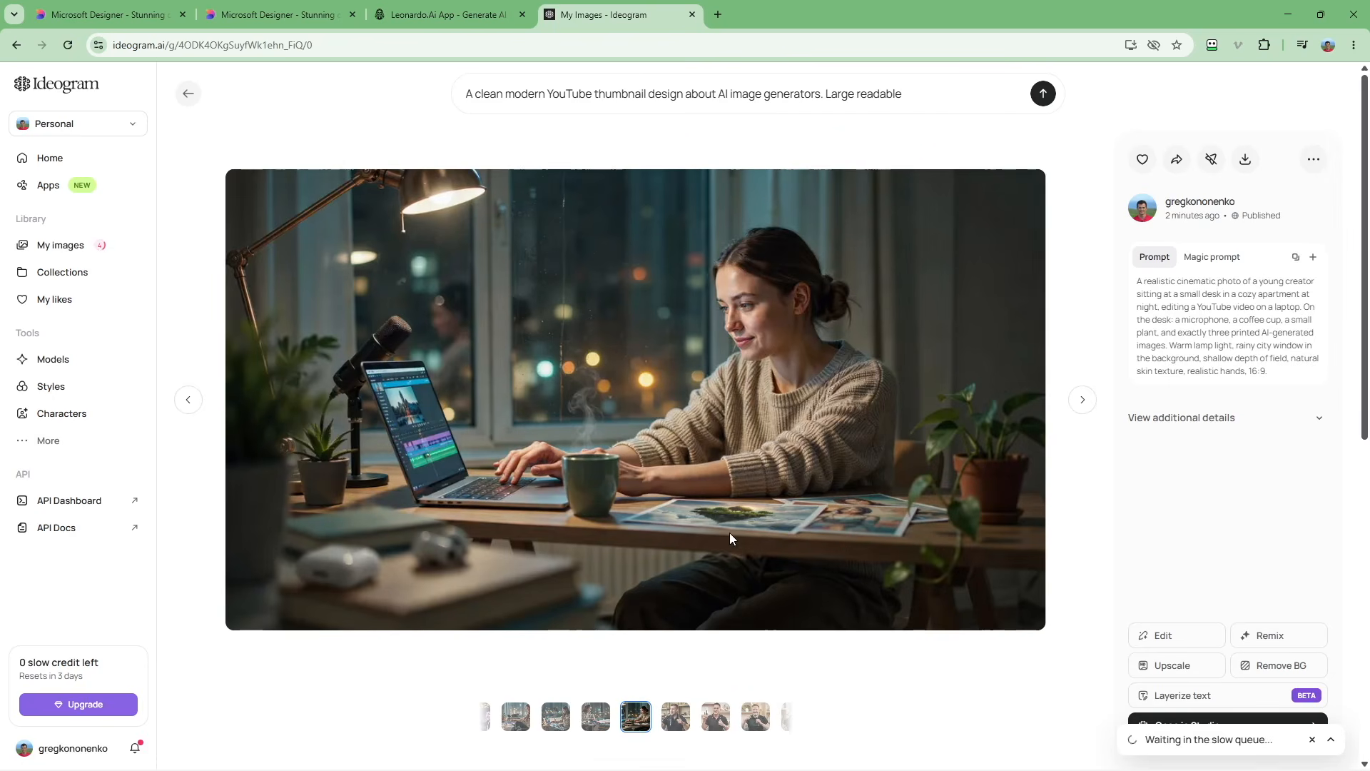
Examine the four generated night-desk creator photos one after another at full size, and return to the personal image library.
scroll(649, 436, down, 2)
scroll(636, 352, up, 2)
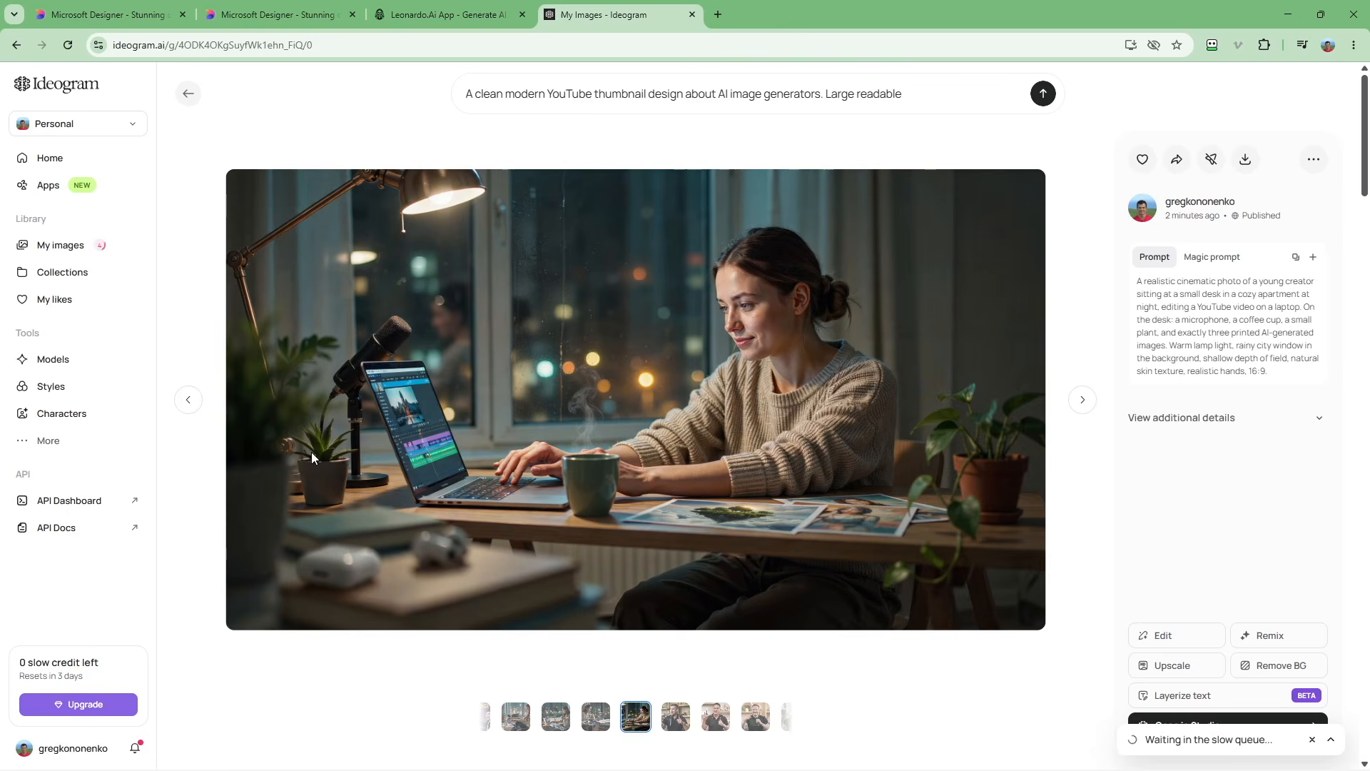
key(Left)
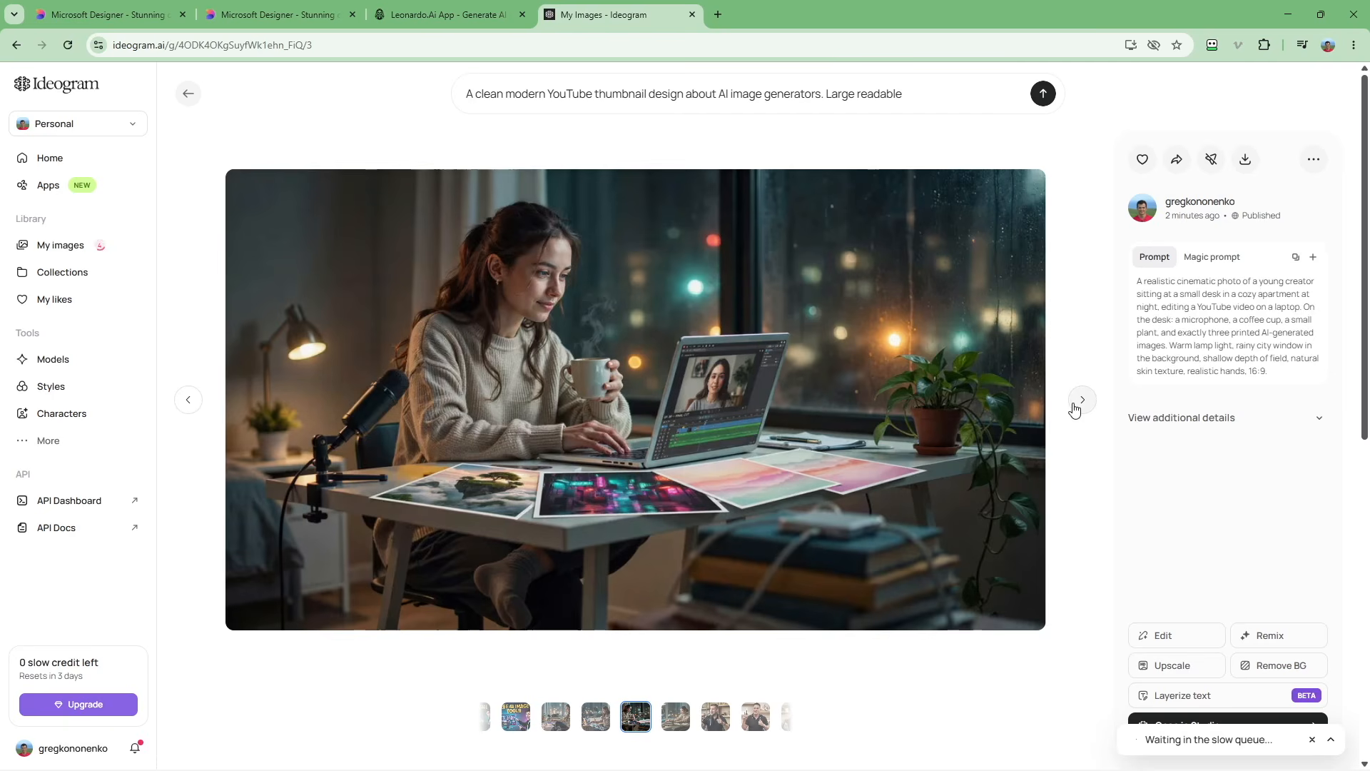
click(191, 402)
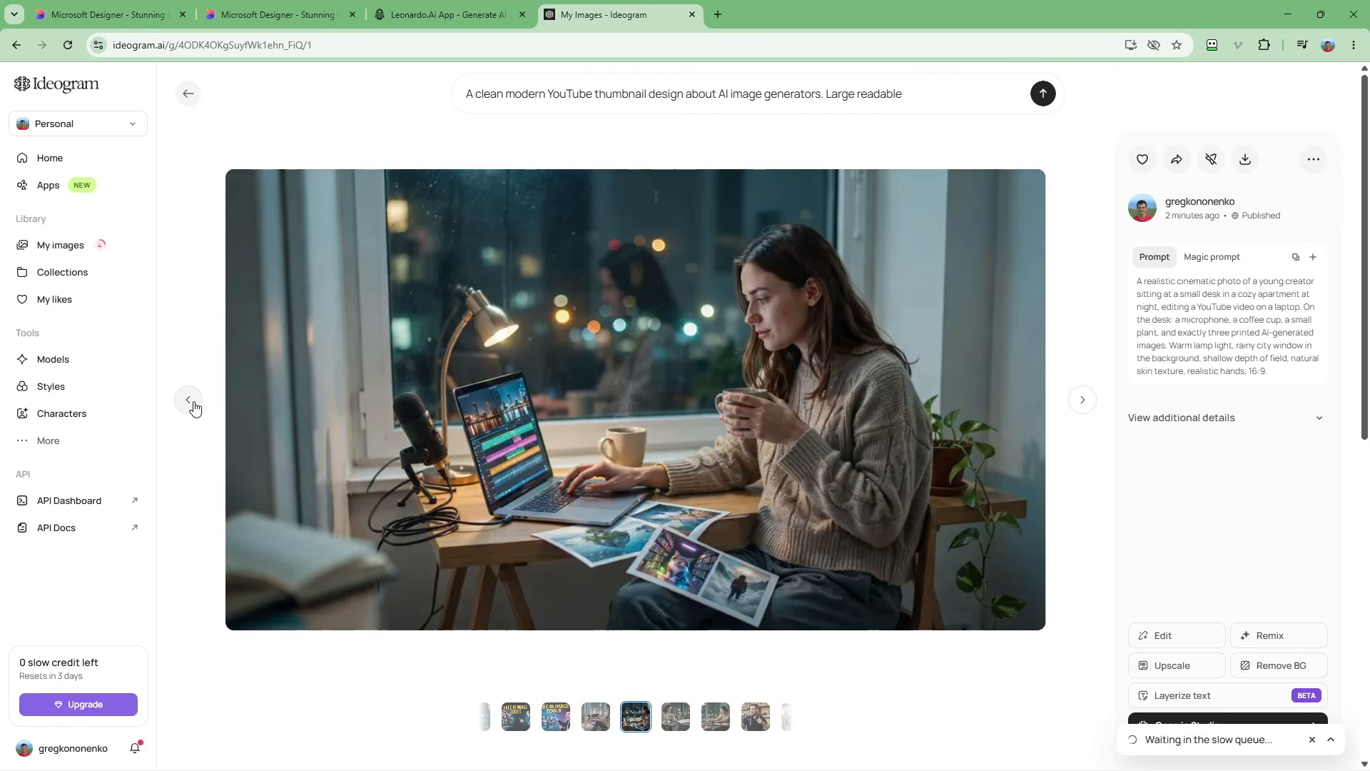
click(191, 402)
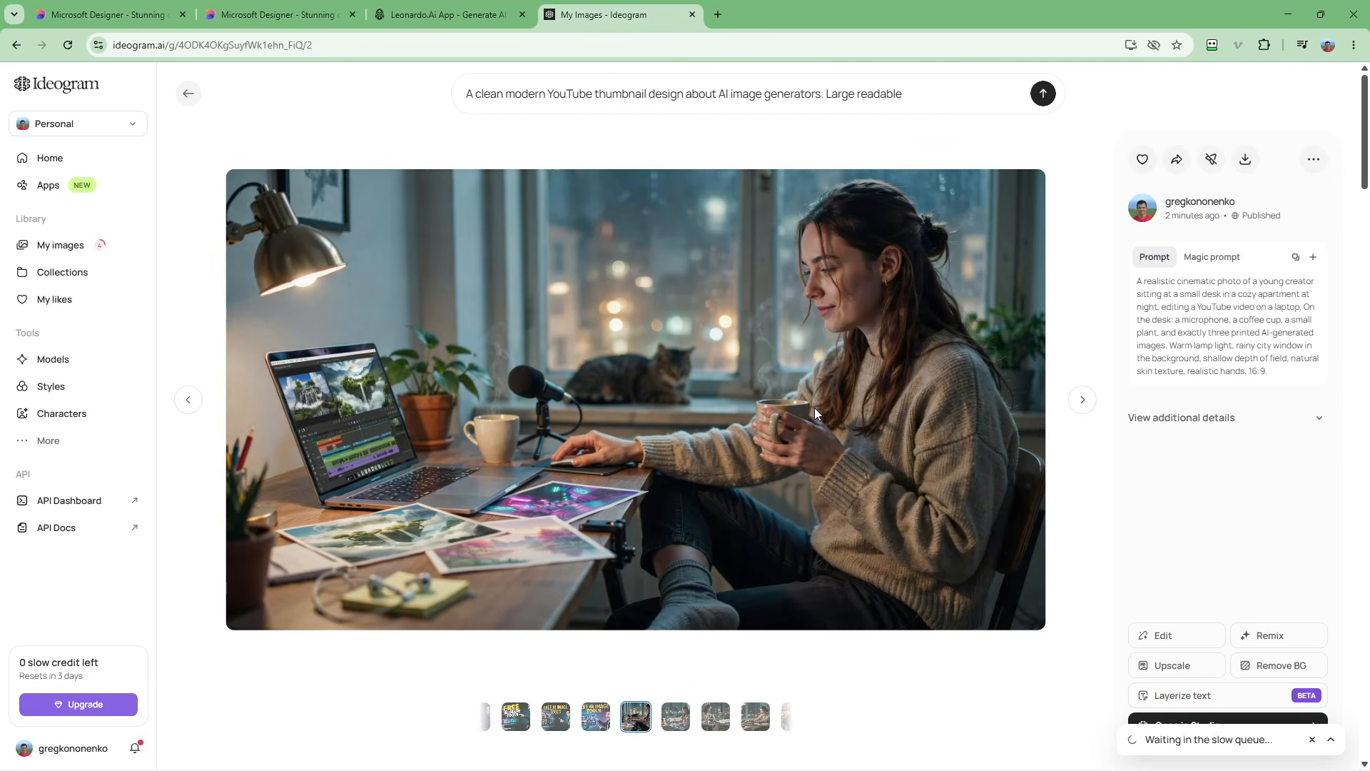
click(190, 96)
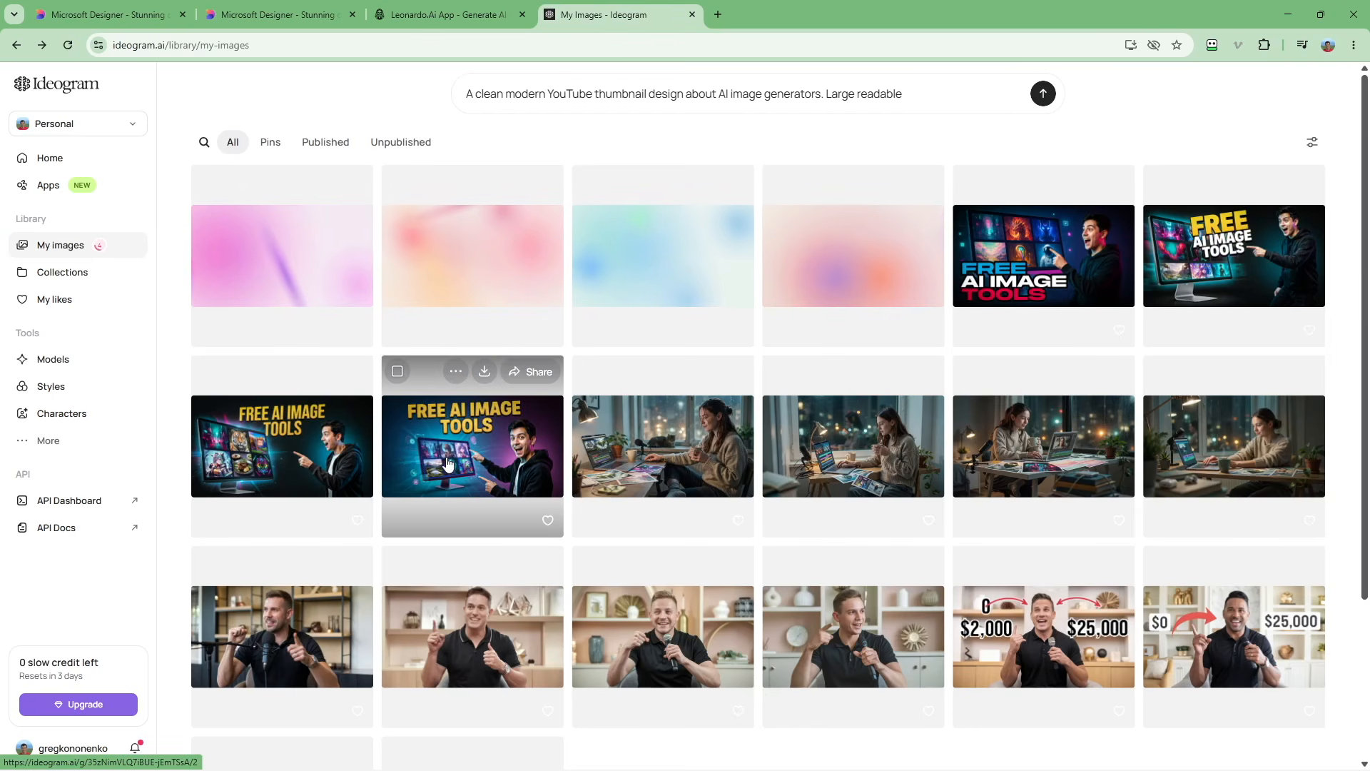
Examine the first four FREE AI IMAGE TOOLS thumbnails at full size, comparing their headline text and layout, and return to the image library.
click(446, 464)
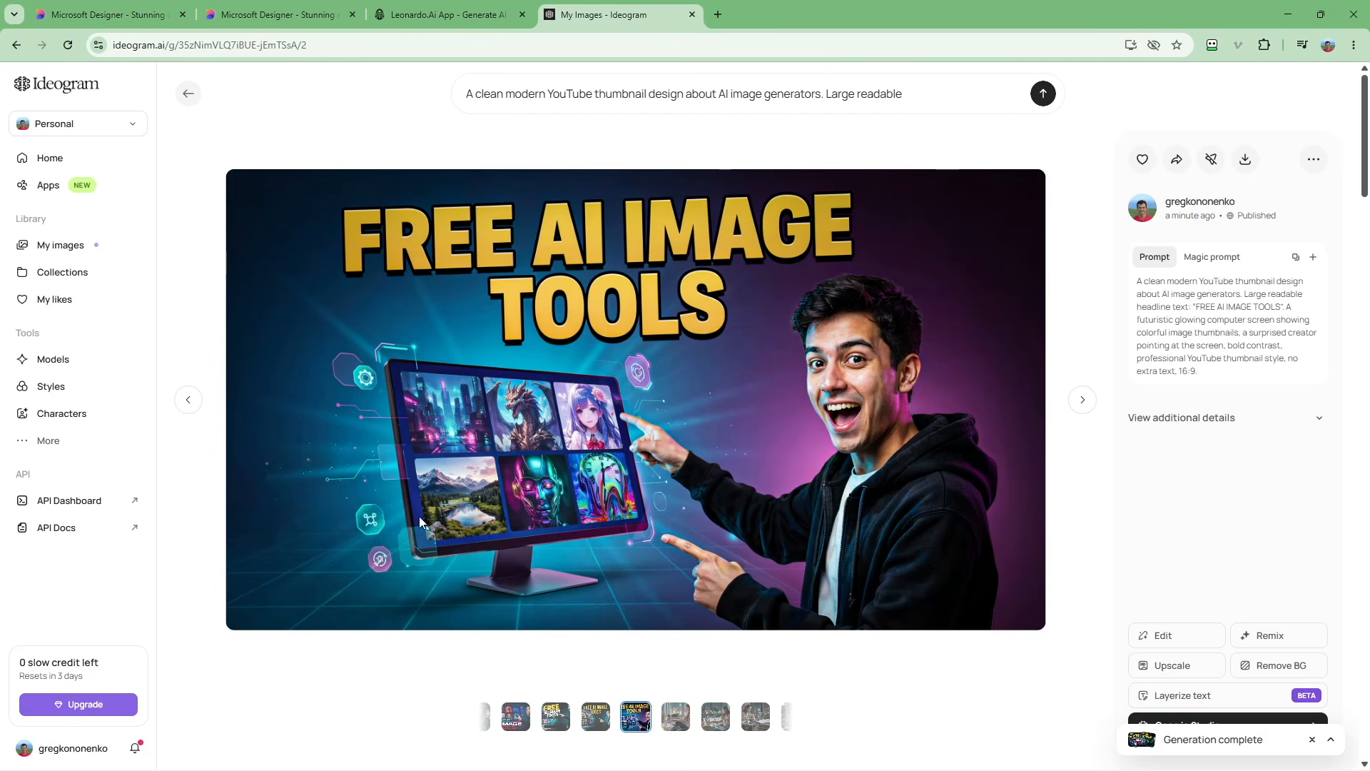
click(188, 400)
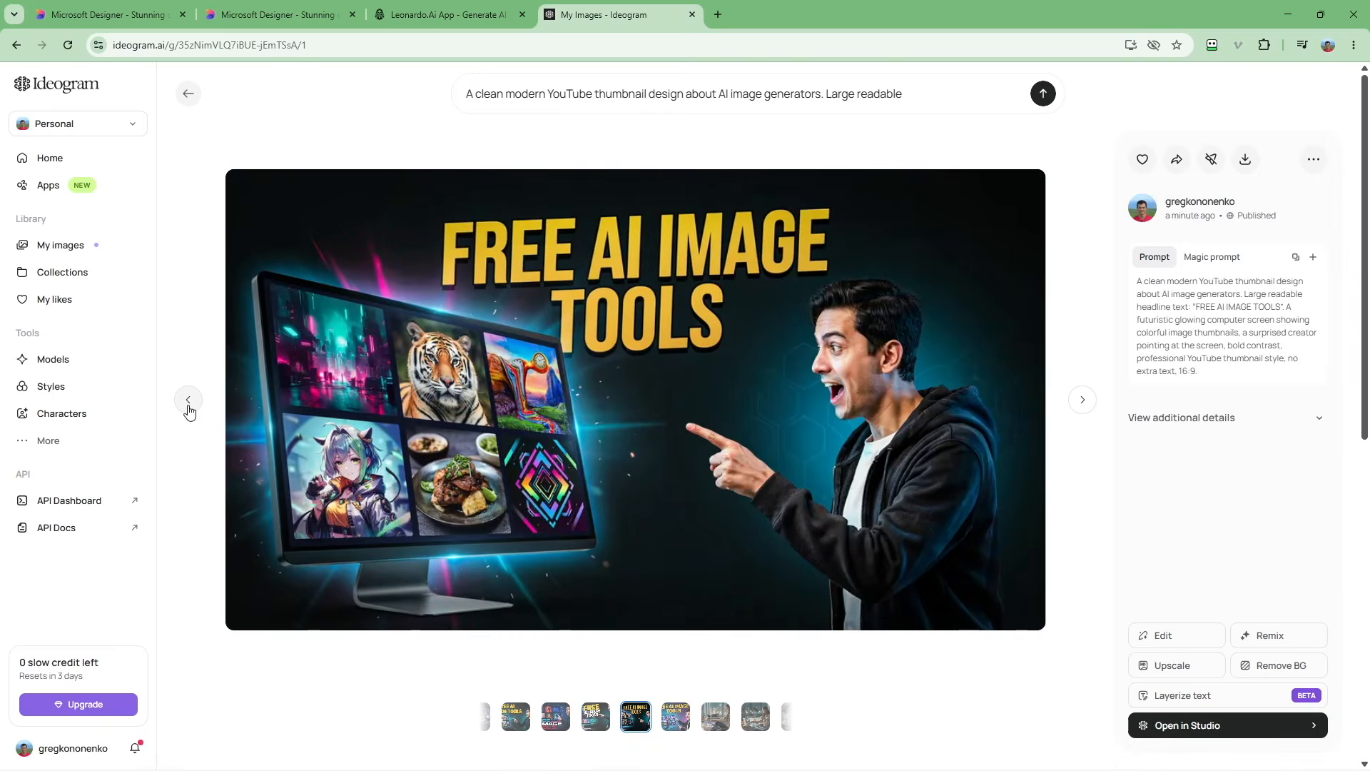
click(189, 404)
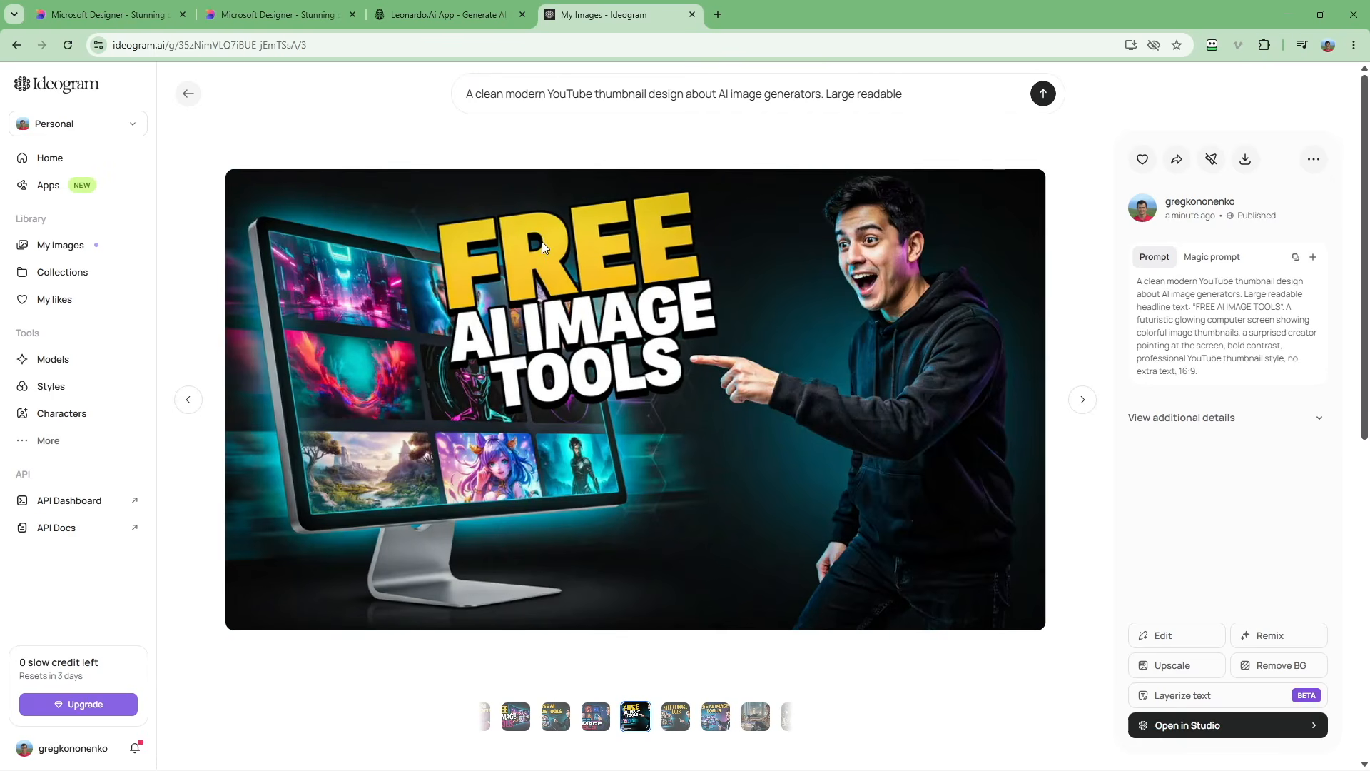
click(188, 403)
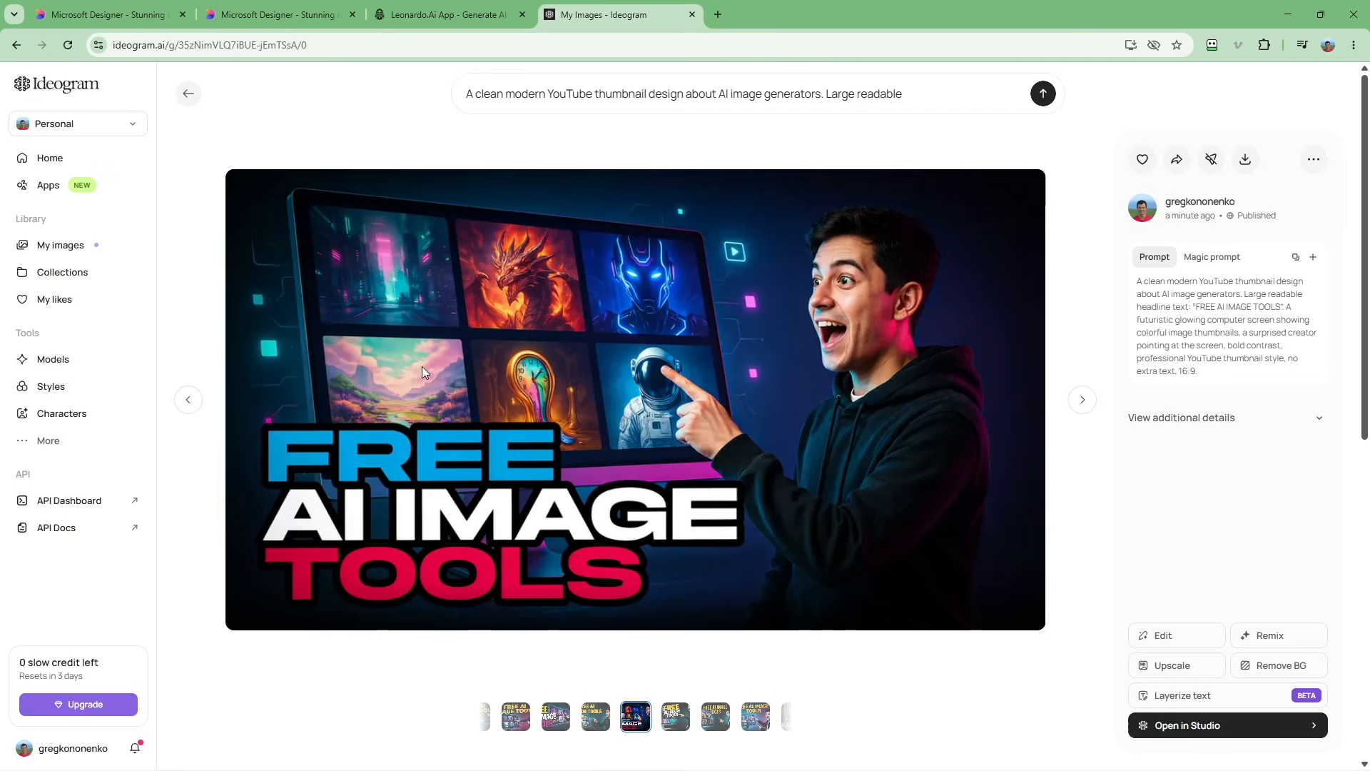
click(1081, 402)
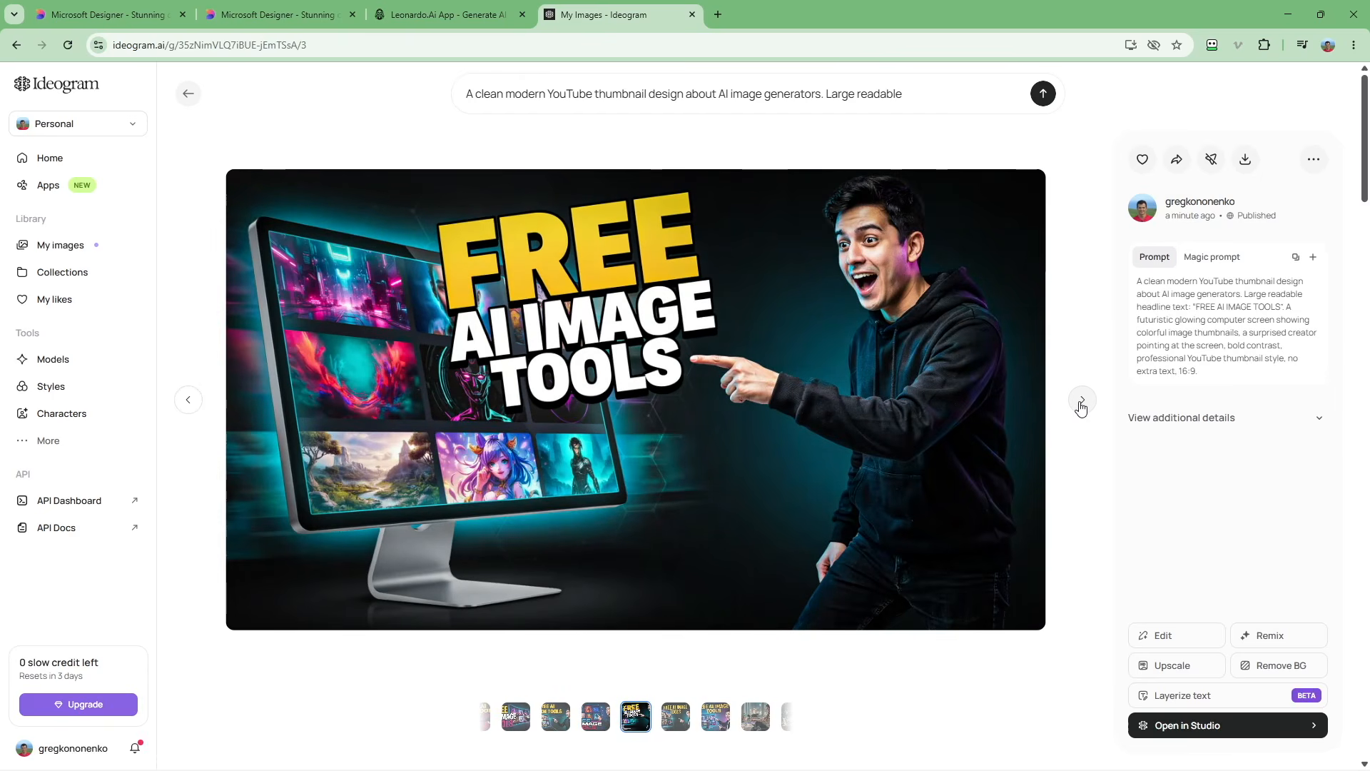
click(188, 94)
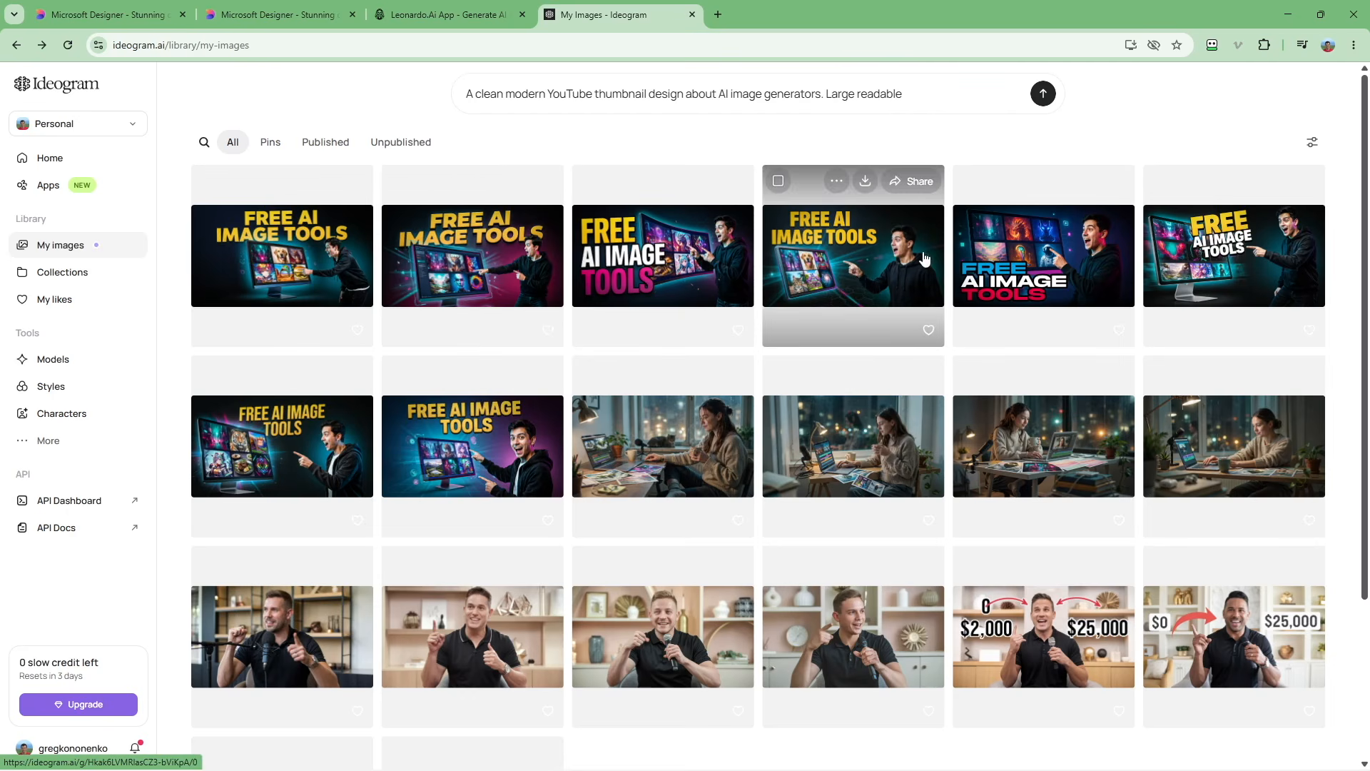
Open the purple-and-teal FREE AI IMAGE TOOLS thumbnail for editing and enter the instruction "make the person wear a red hat".
click(457, 468)
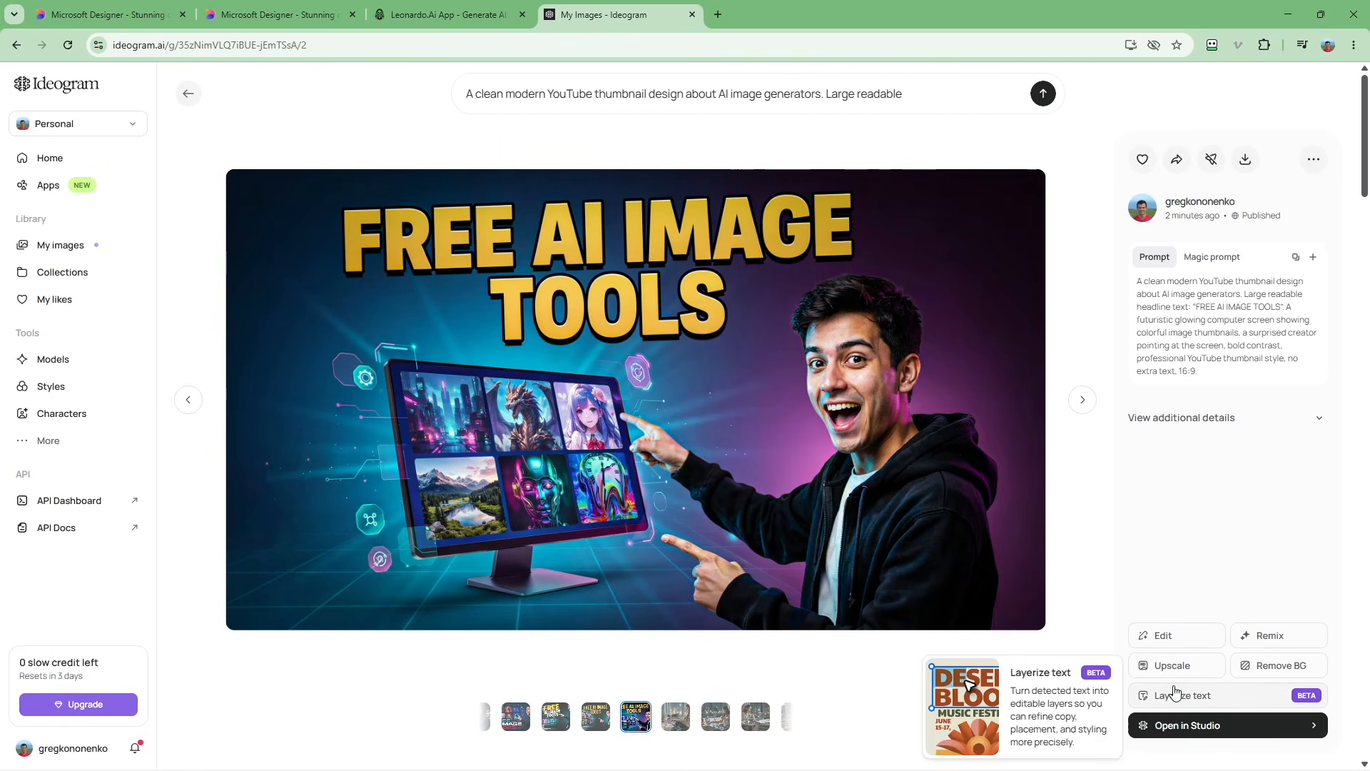
click(1157, 642)
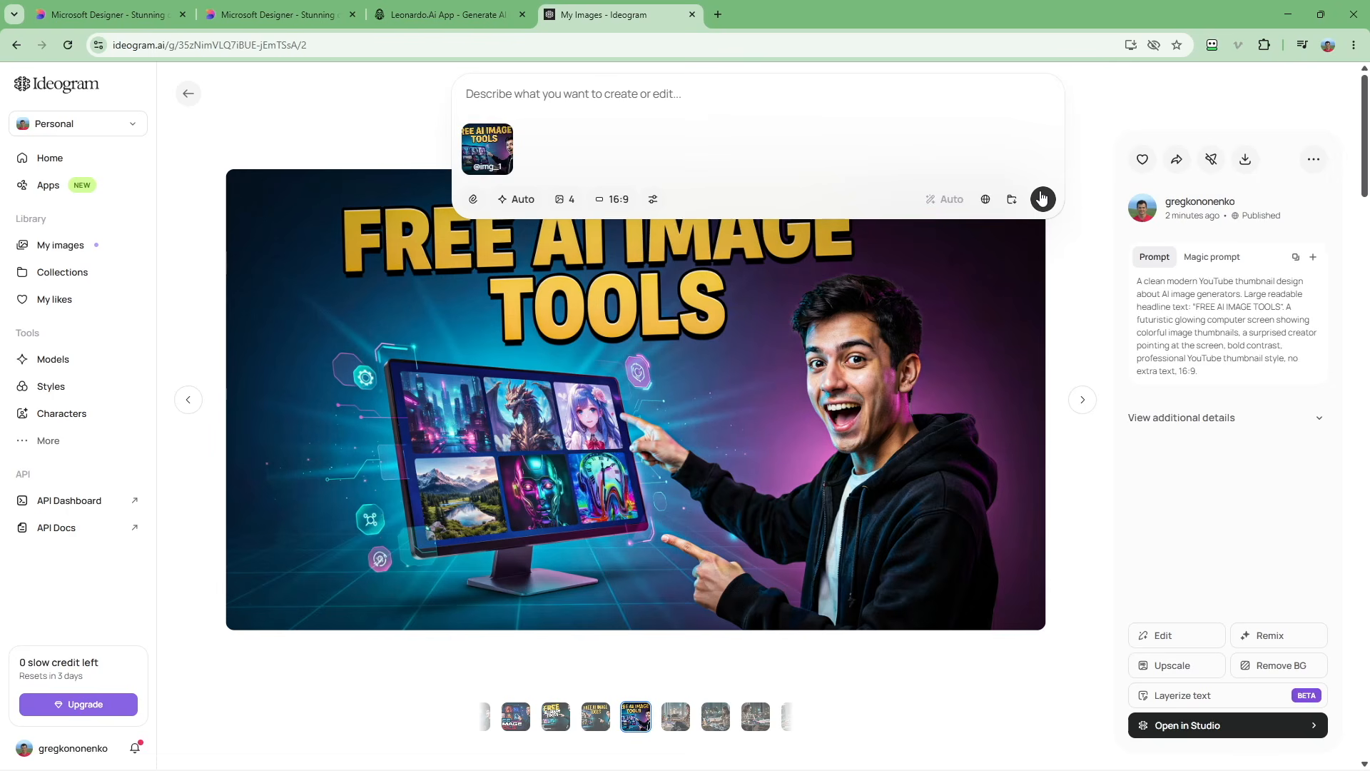
text(make the person wear a red hat)
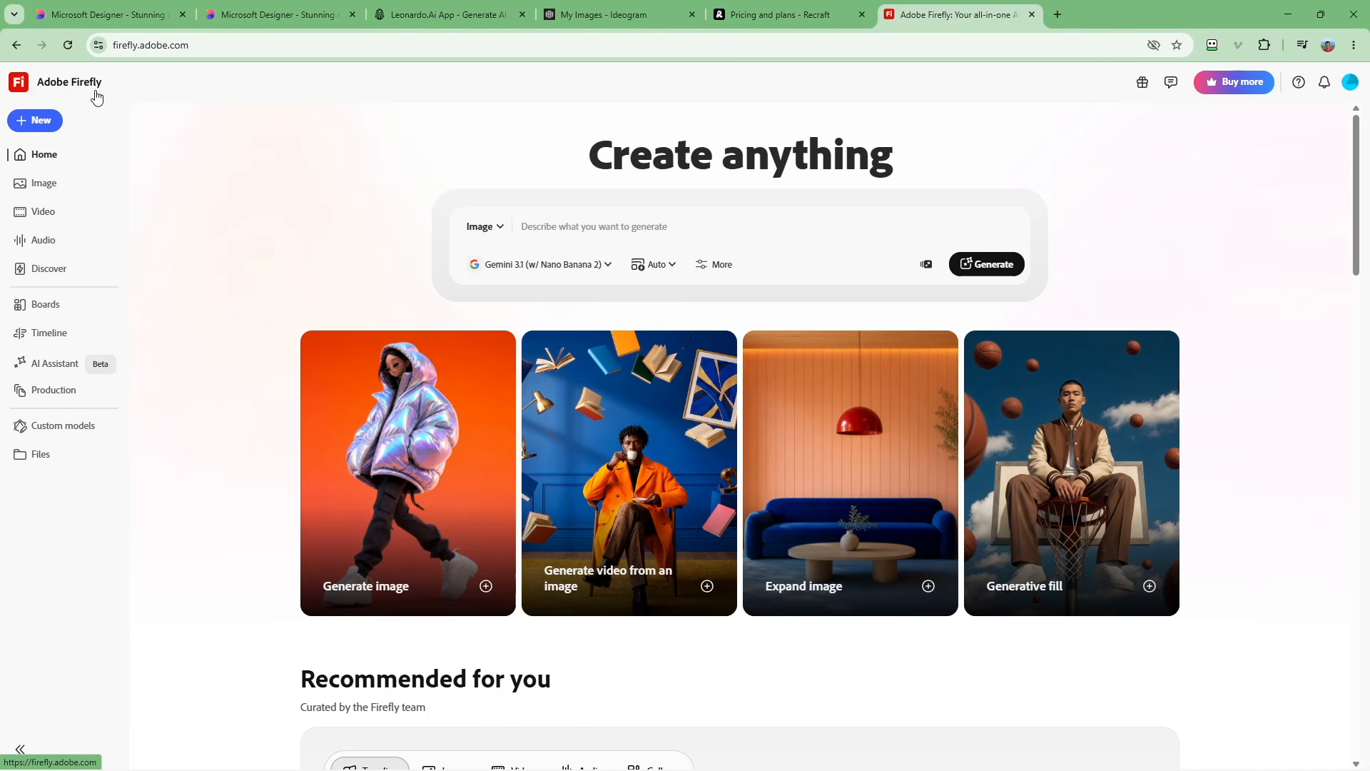
Switch to Adobe Firefly, open its Discover page, and look through the whole range of trending tools.
click(49, 268)
scroll(1345, 241, down, 10)
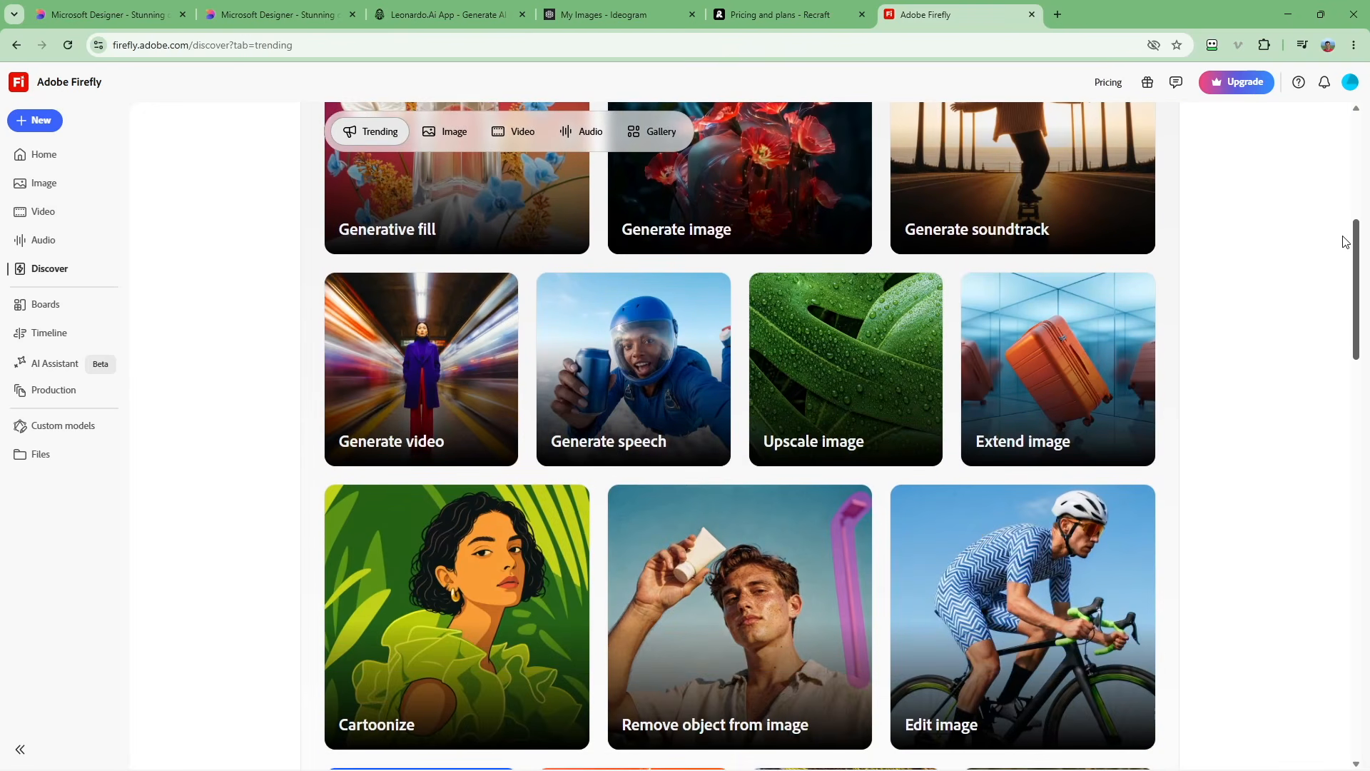
scroll(1337, 245, down, 5)
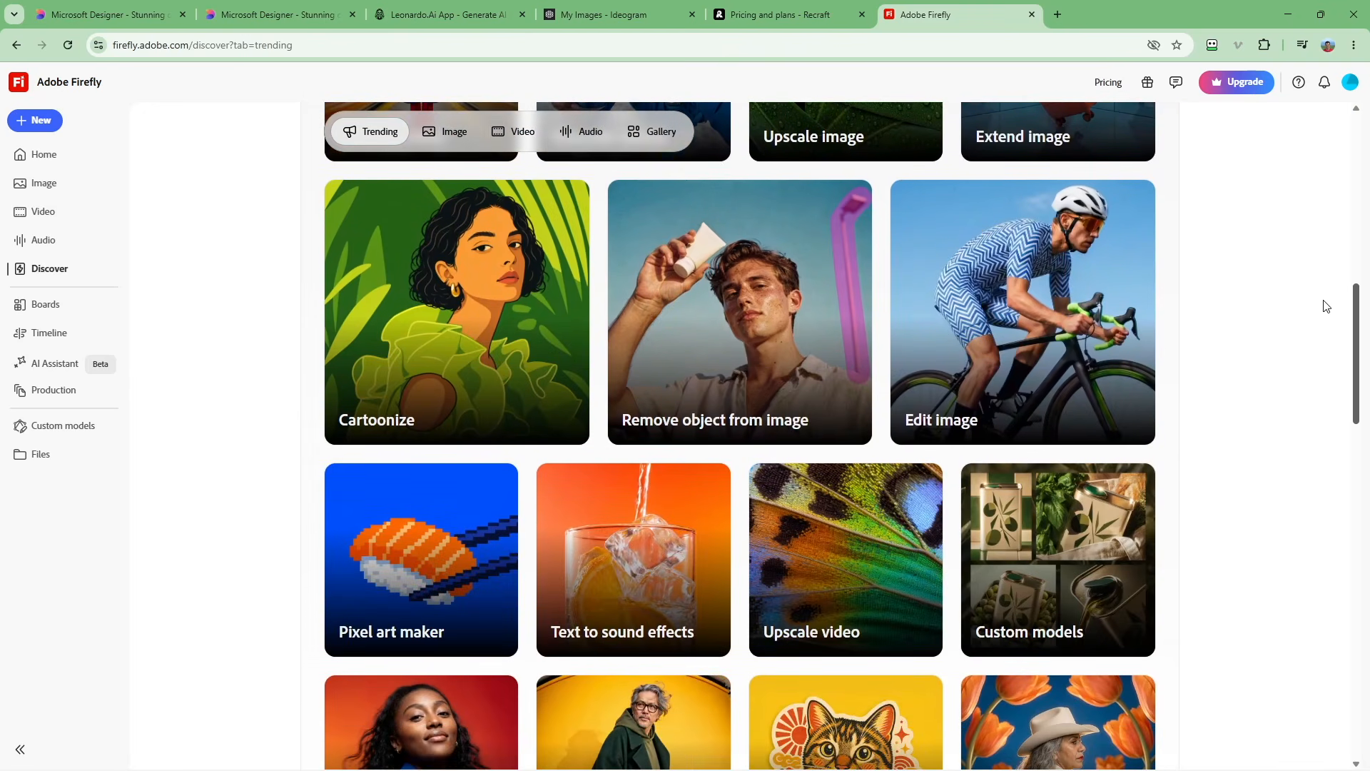
scroll(1326, 306, down, 6)
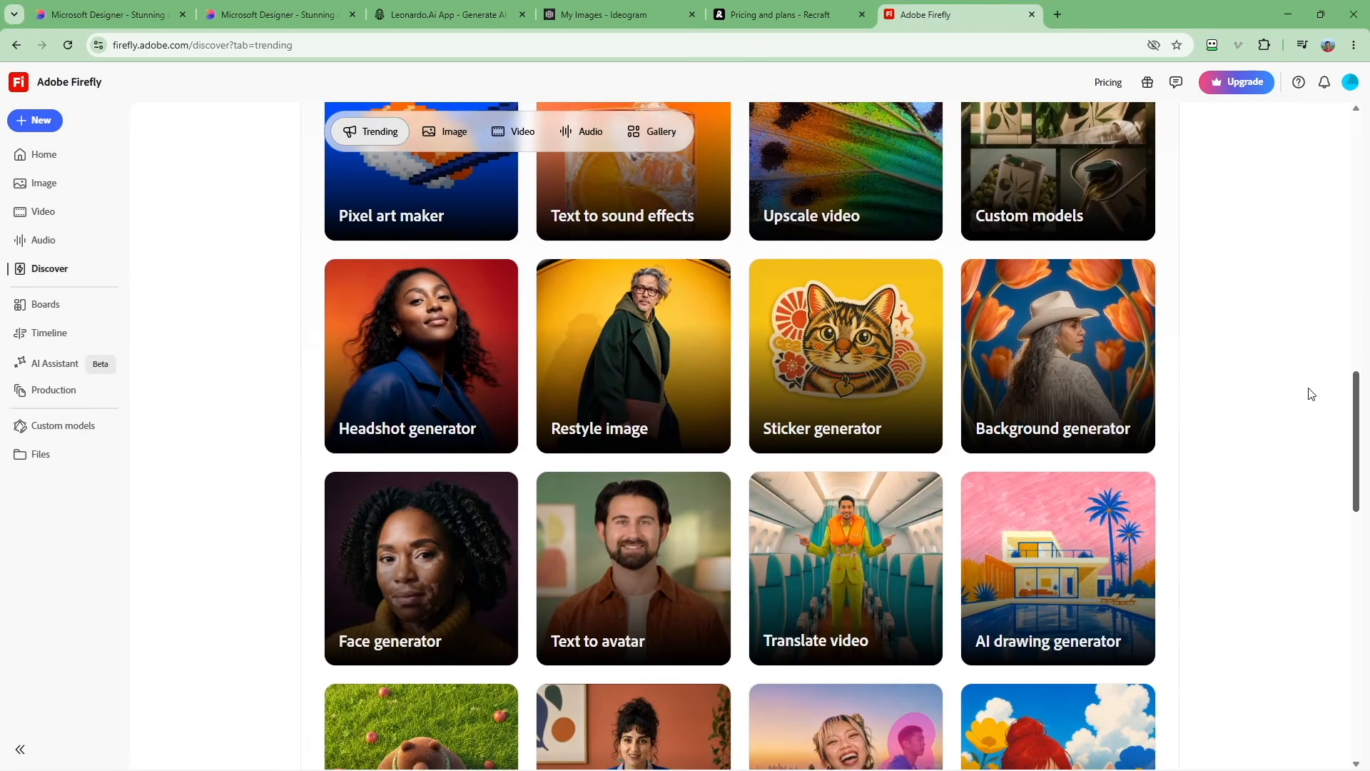
scroll(1311, 396, down, 4)
drag(1356, 448, 1367, 121)
scroll(682, 284, down, 3)
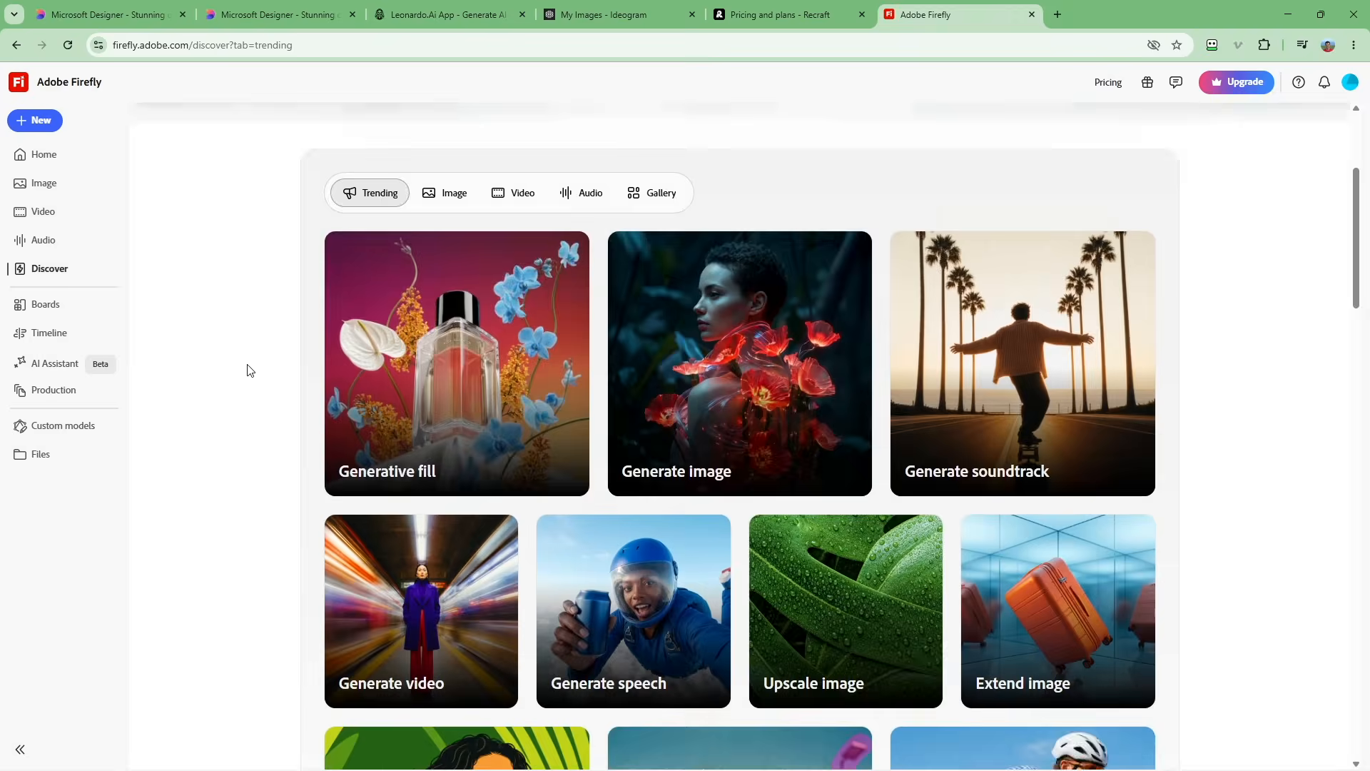
Examine the trending quick actions more closely, including Cartoonize, Generative fill and Extend image.
scroll(252, 364, down, 7)
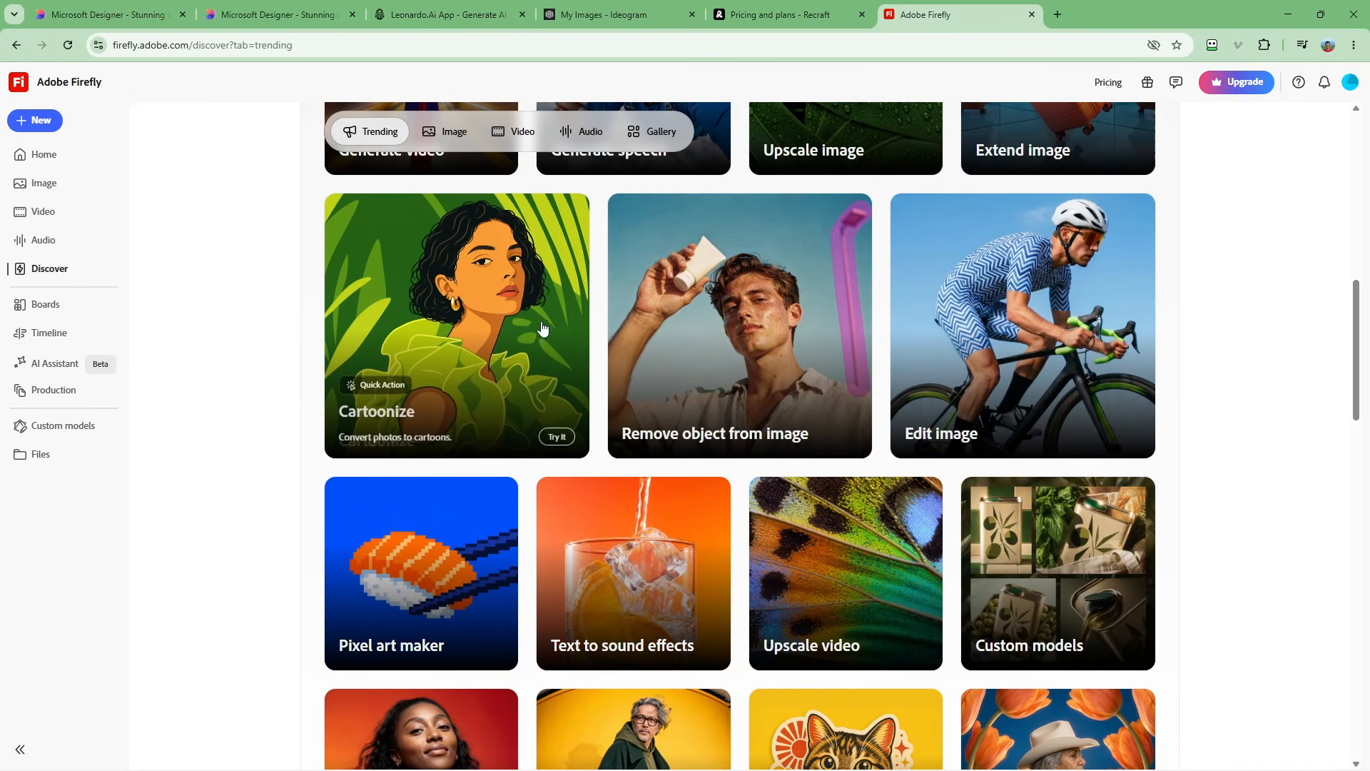
scroll(1241, 432, up, 9)
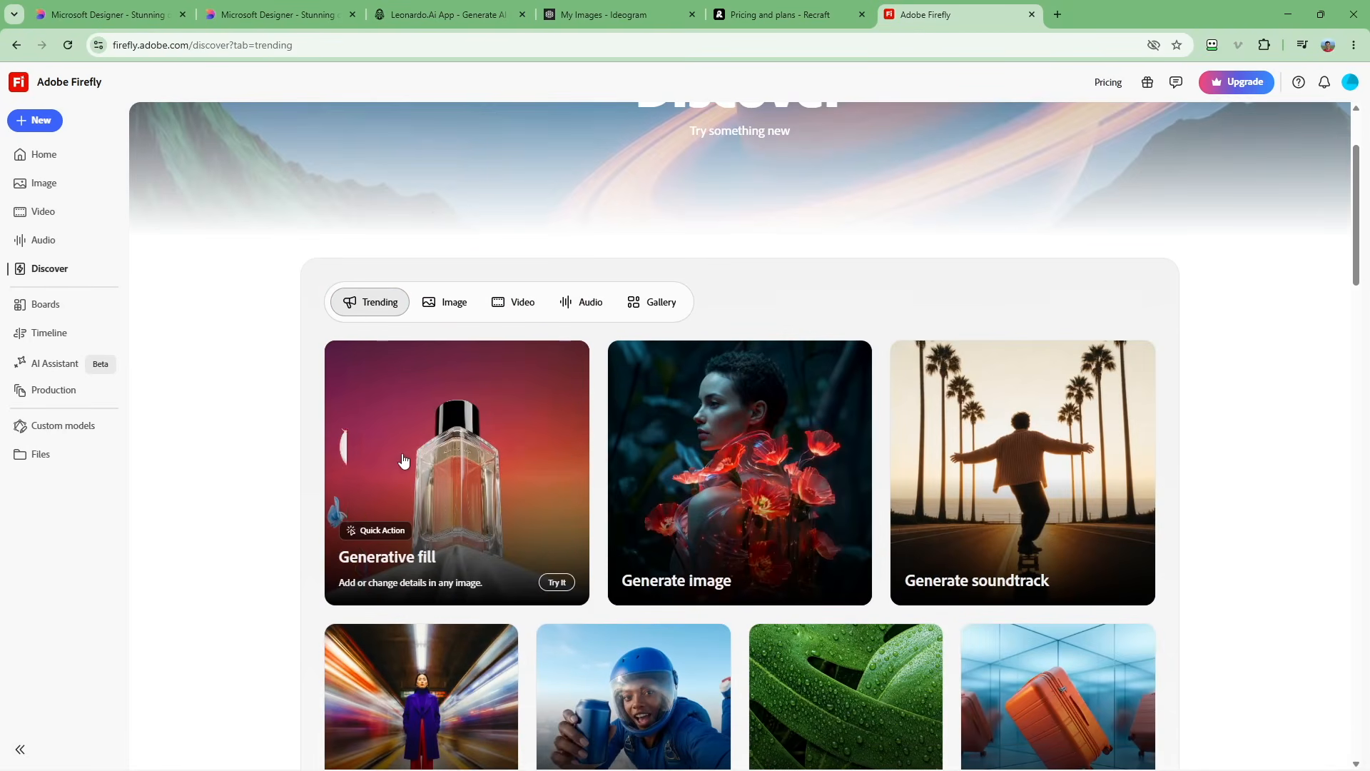
scroll(921, 400, down, 2)
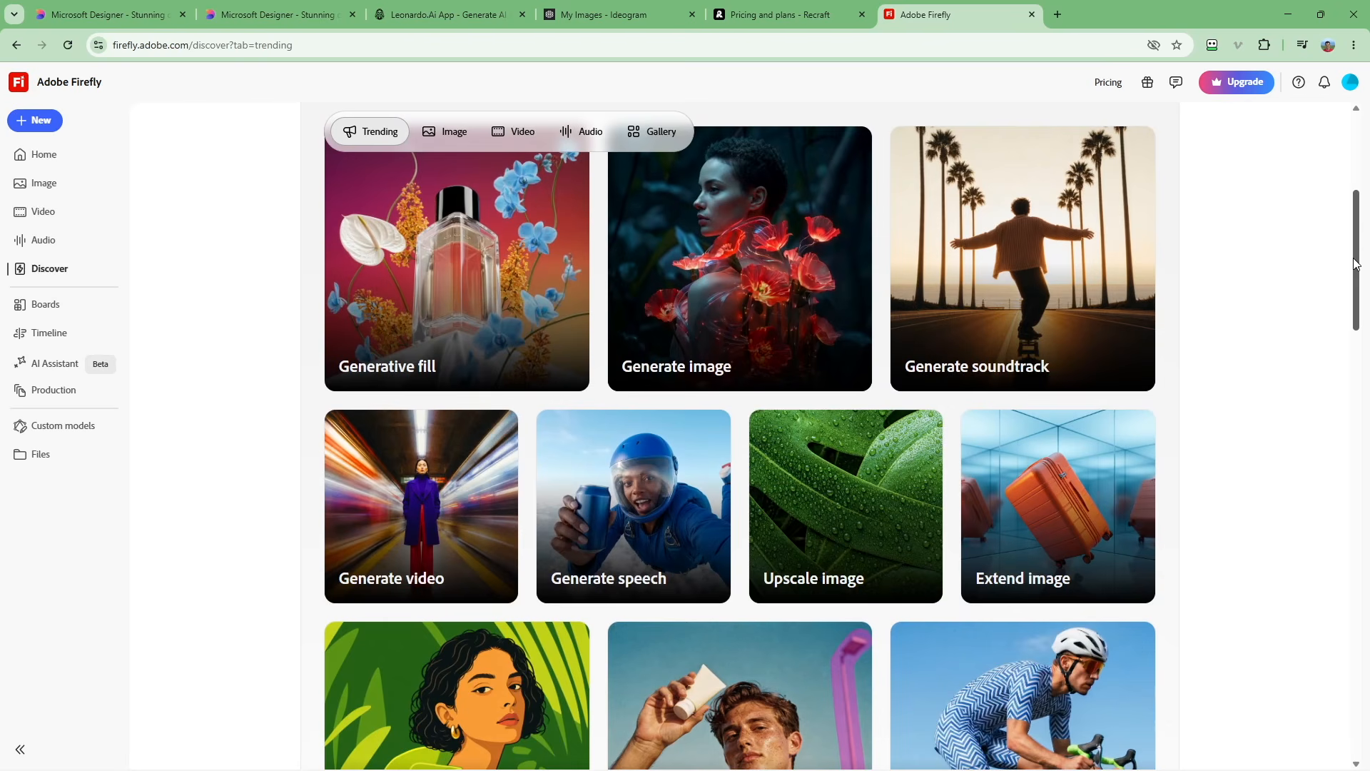
mouse_move(1355, 267)
mouse_down()
mouse_move(1352, 286)
mouse_move(1349, 267)
mouse_up()
mouse_move(371, 597)
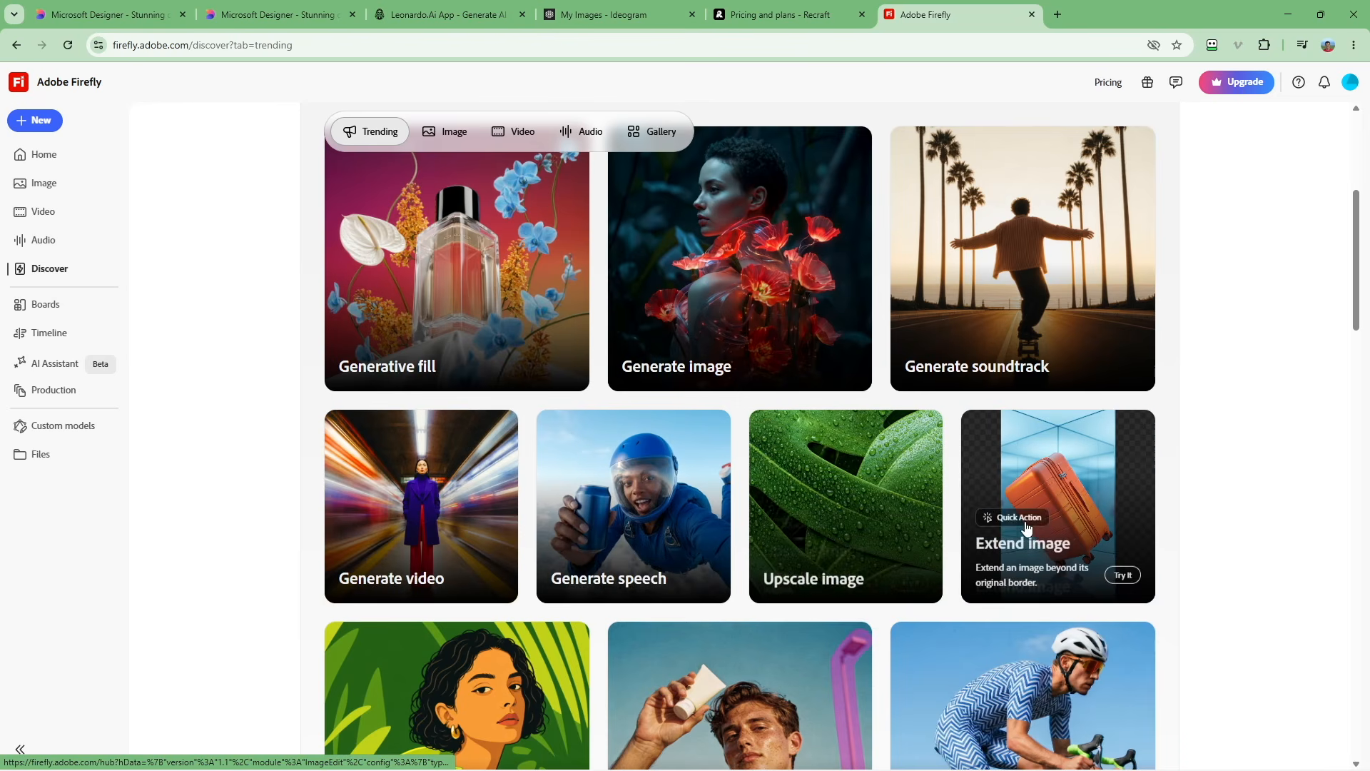
scroll(1195, 505, up, 2)
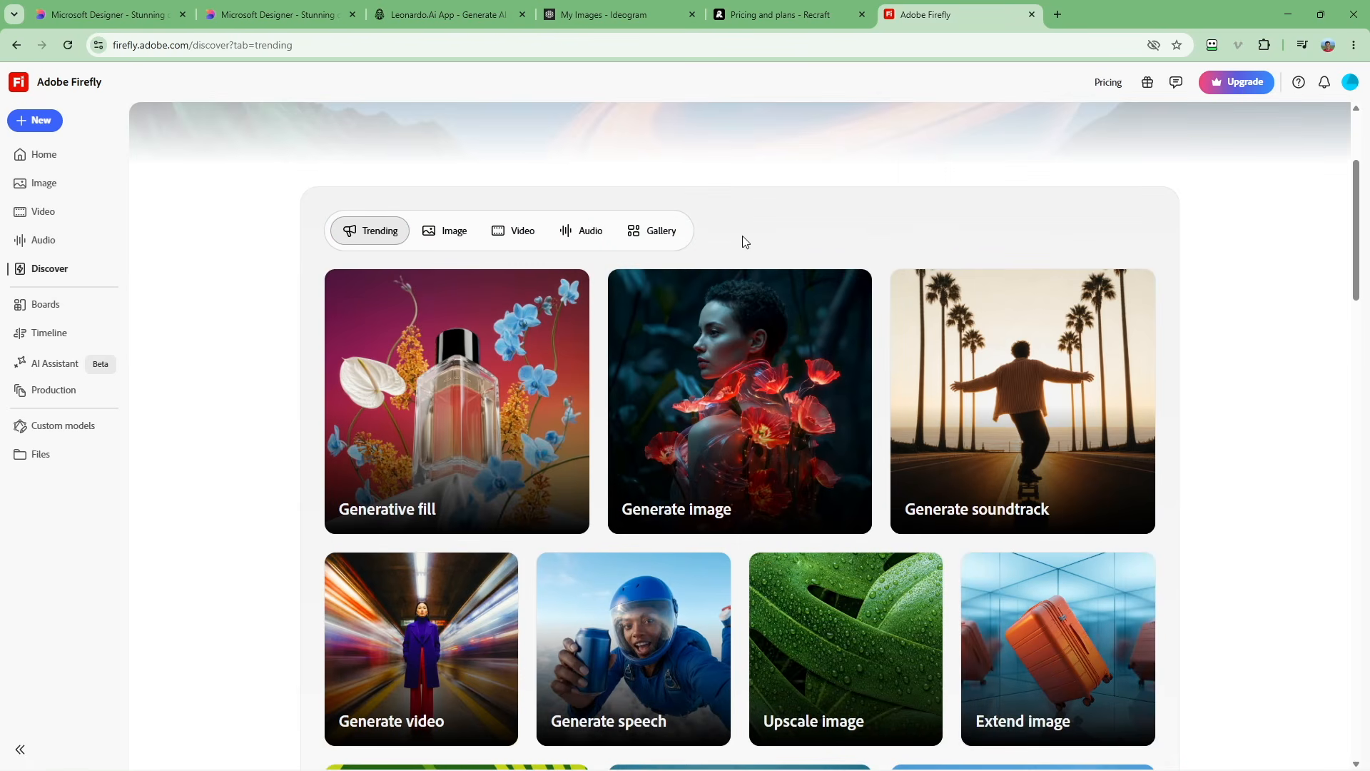
mouse_move(400, 520)
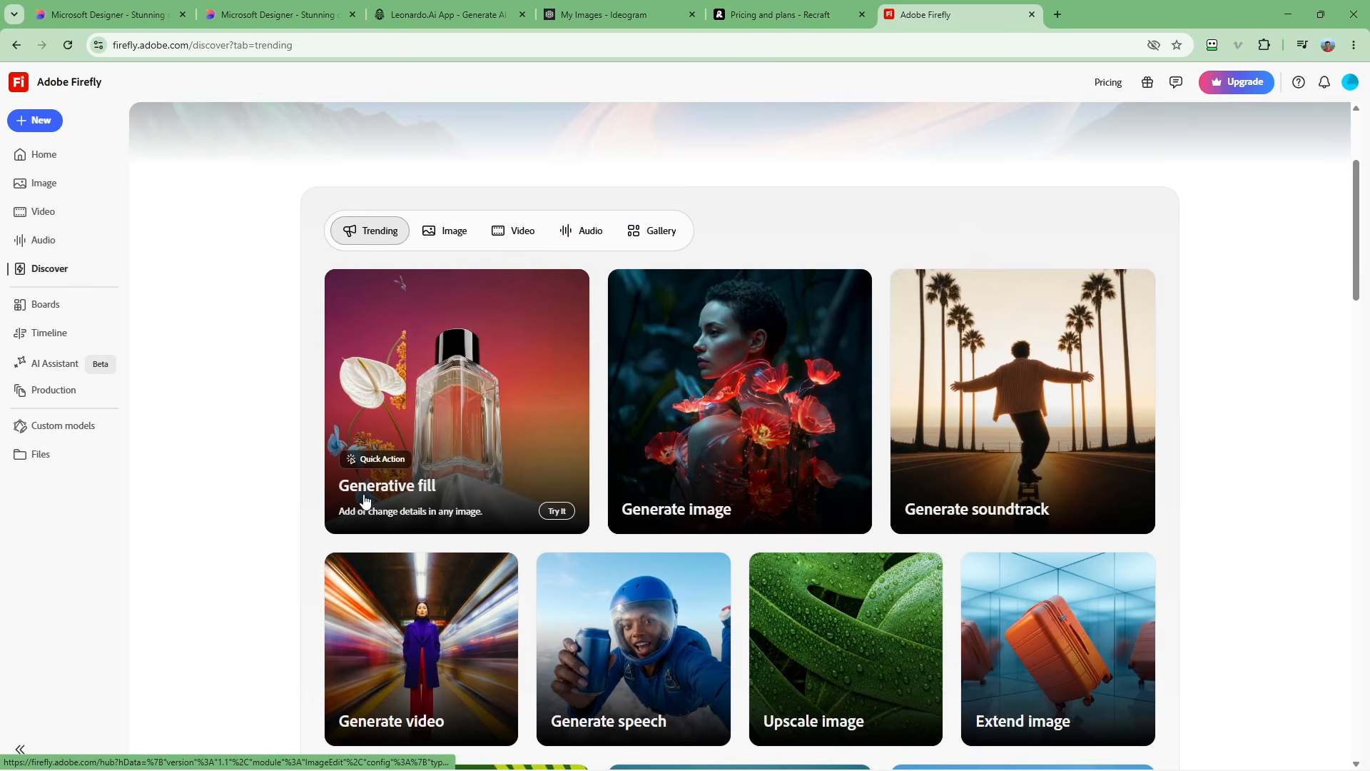
Open the Generate image tool from the trending tools and check the model selection.
mouse_move(1357, 235)
mouse_down()
mouse_move(1340, 483)
mouse_move(1357, 559)
mouse_move(1367, 247)
mouse_up()
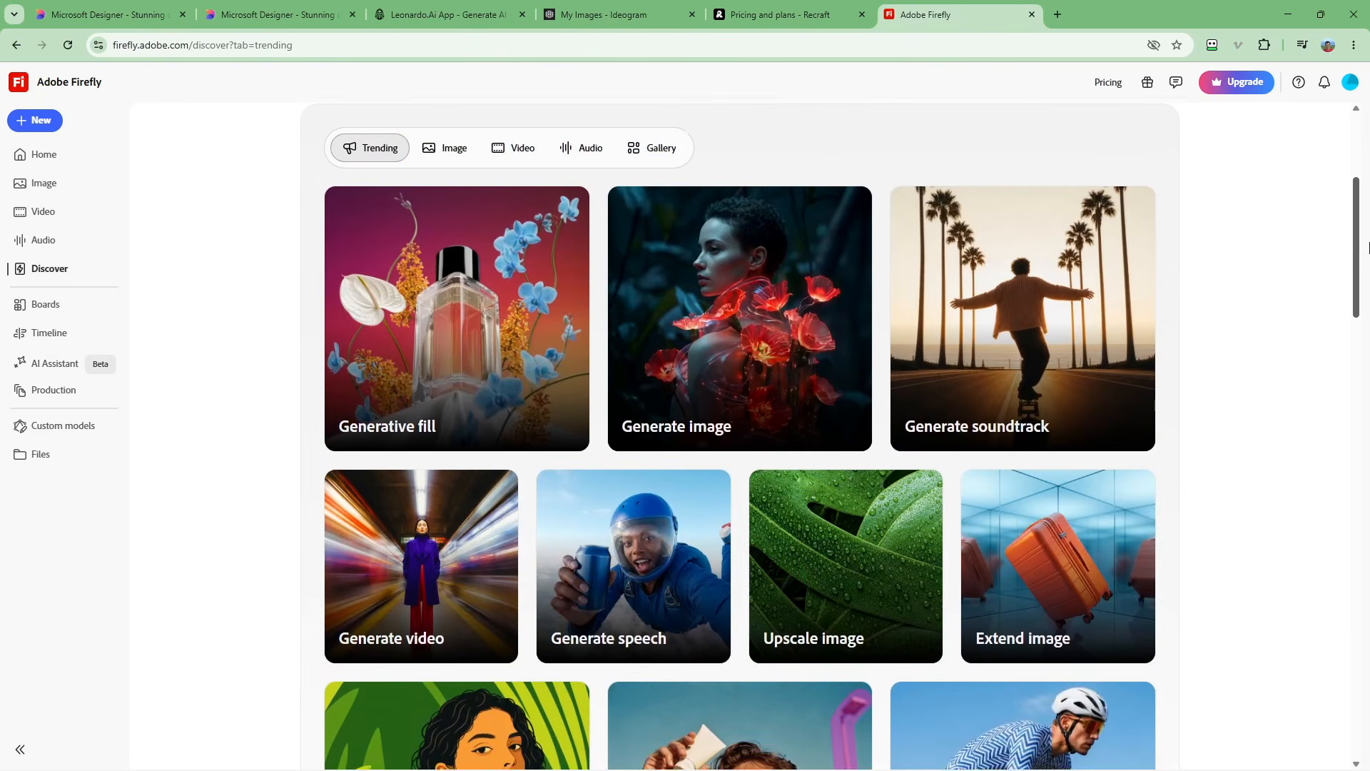
click(722, 351)
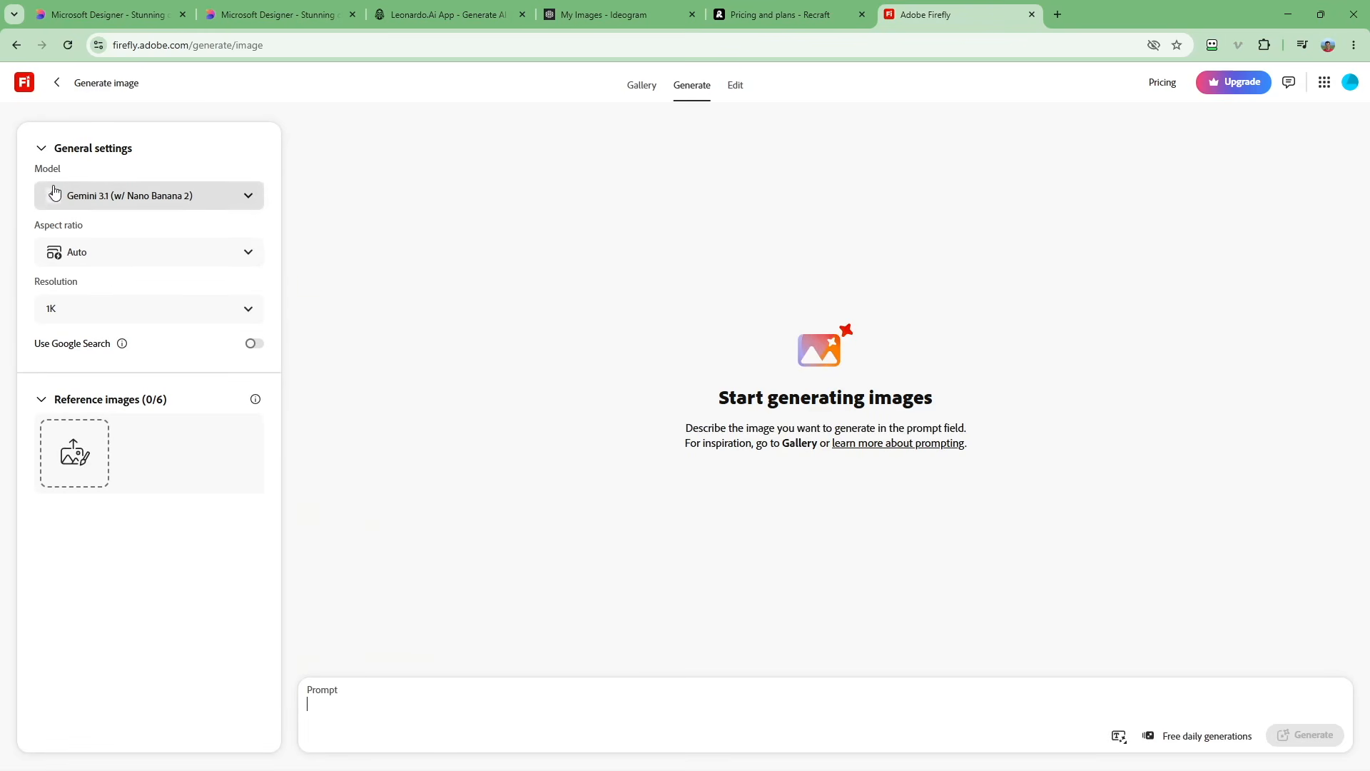
click(246, 208)
click(40, 204)
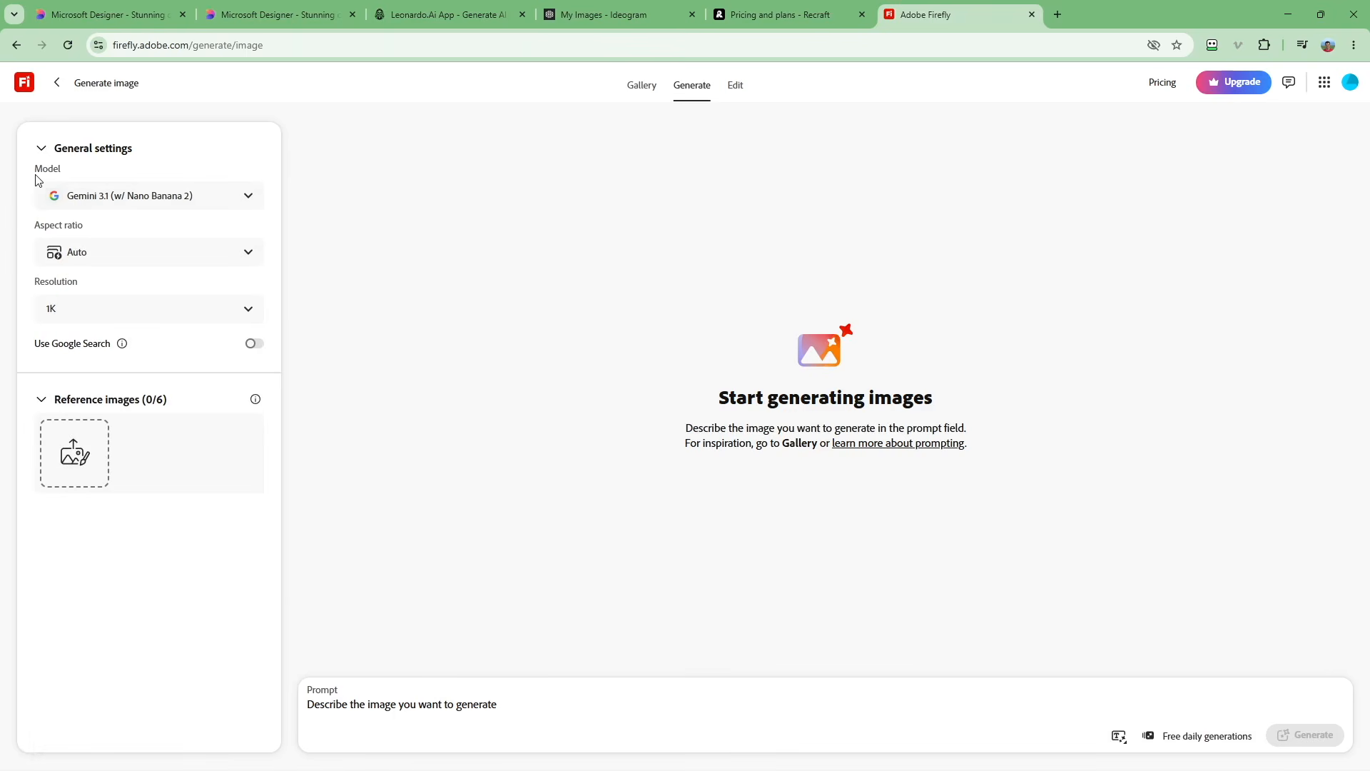
Set the aspect ratio to Widescreen (16:9) with 1K resolution, and check the source options for reference images.
click(99, 268)
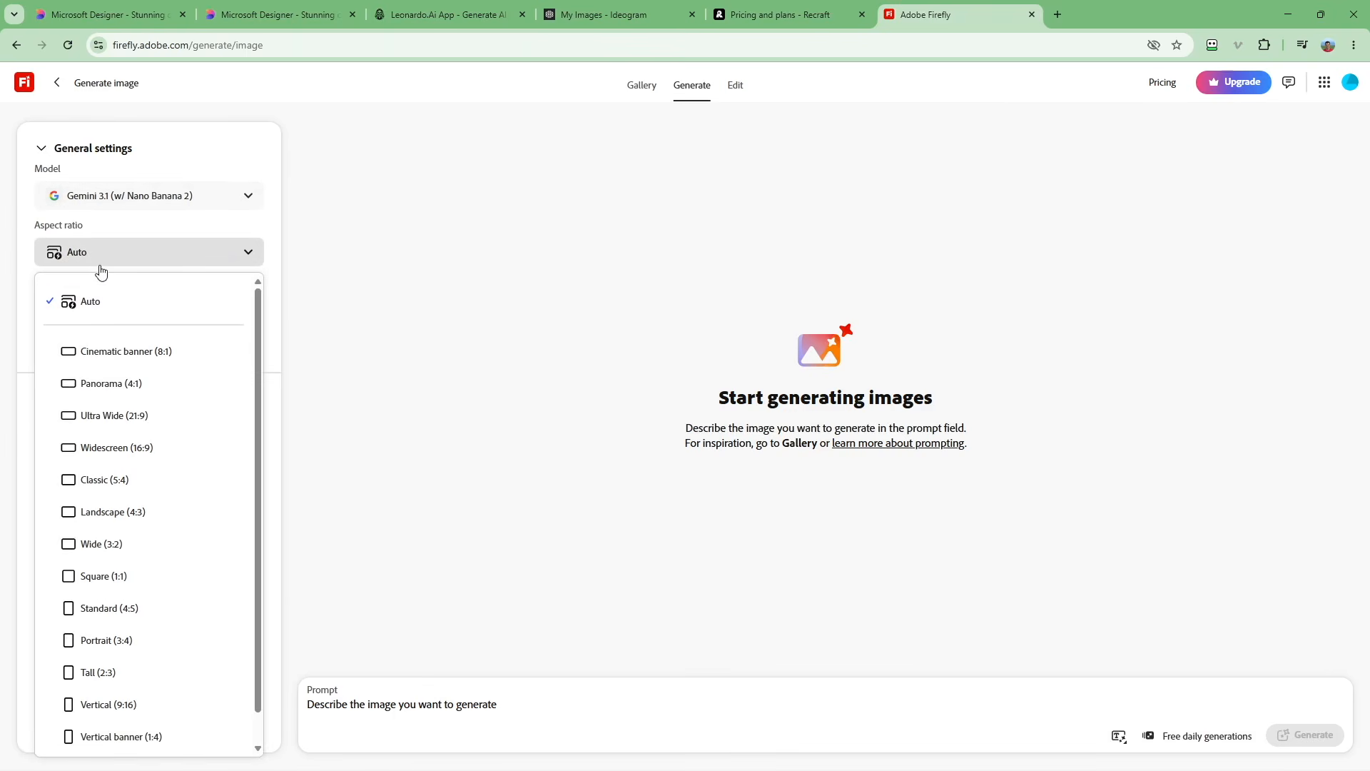
click(136, 457)
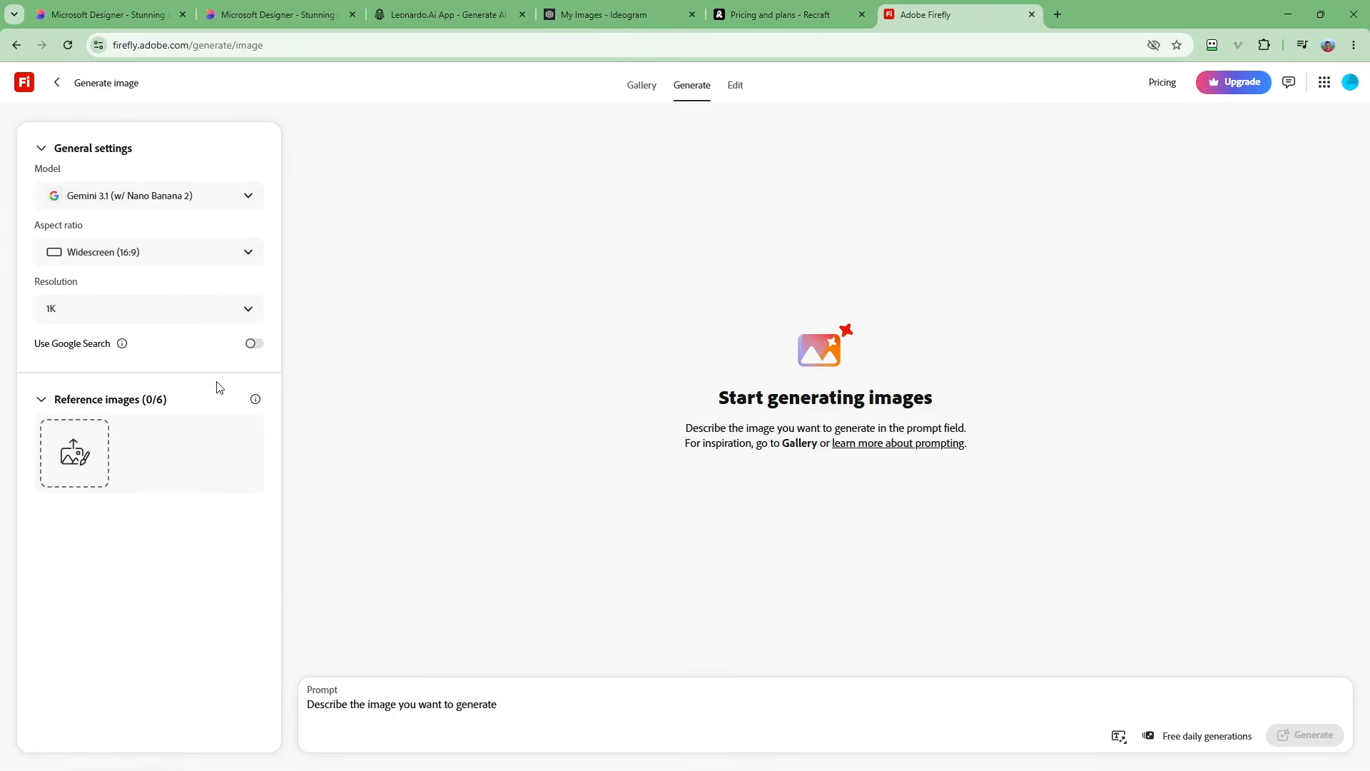
click(68, 318)
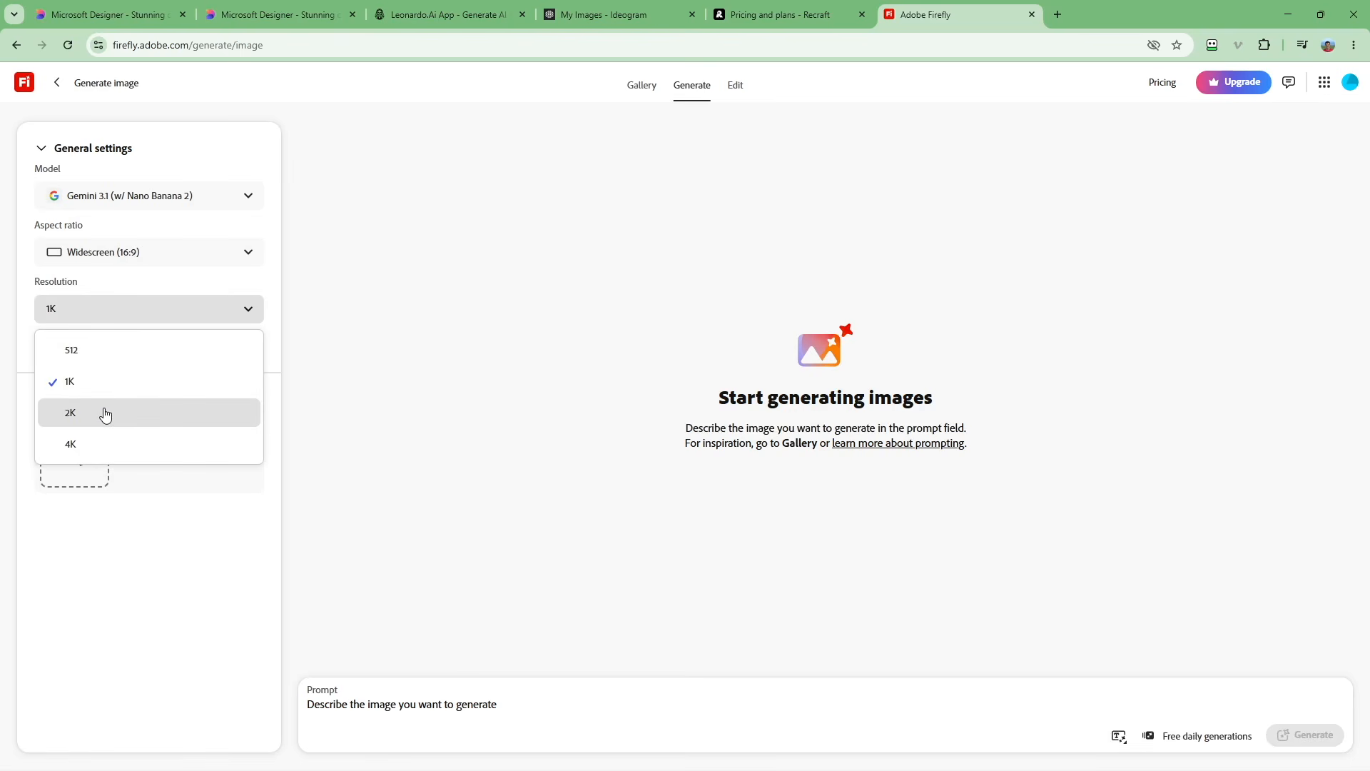
click(61, 391)
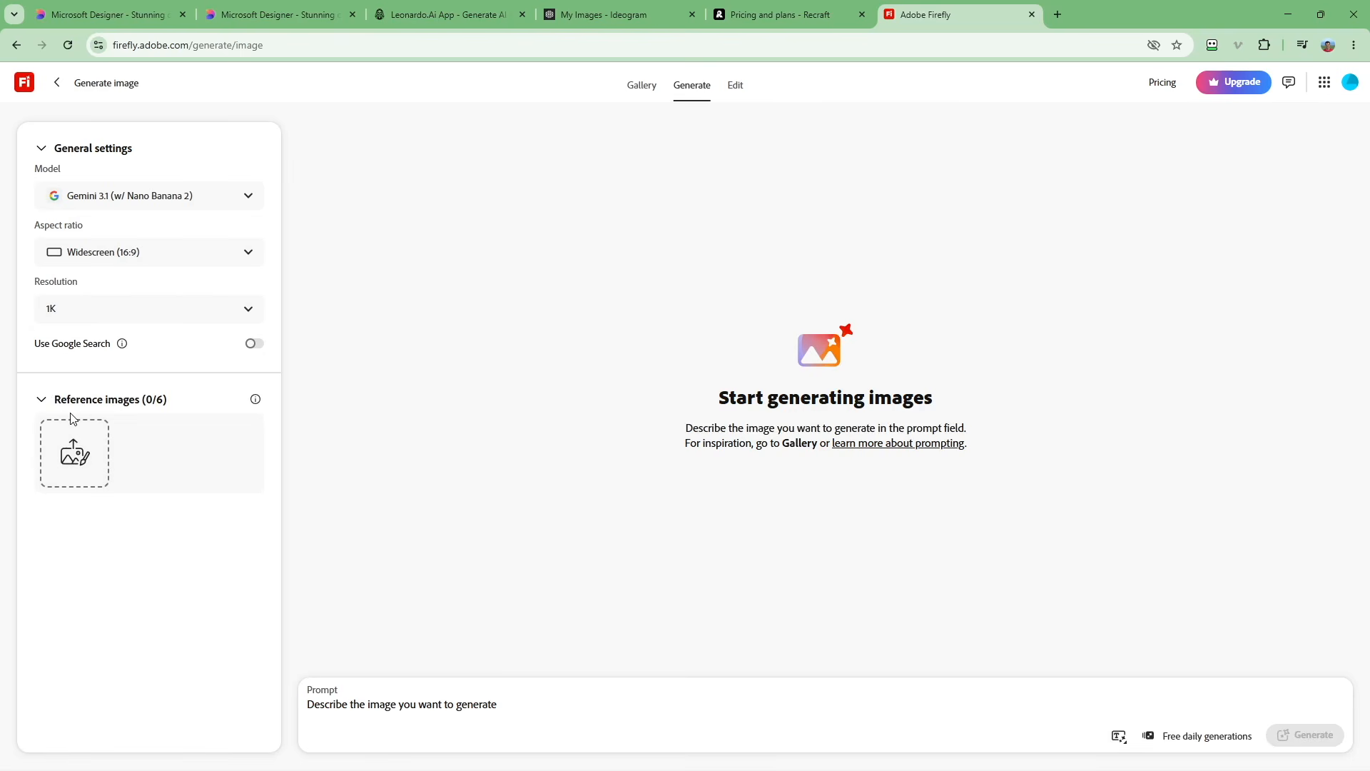
click(78, 463)
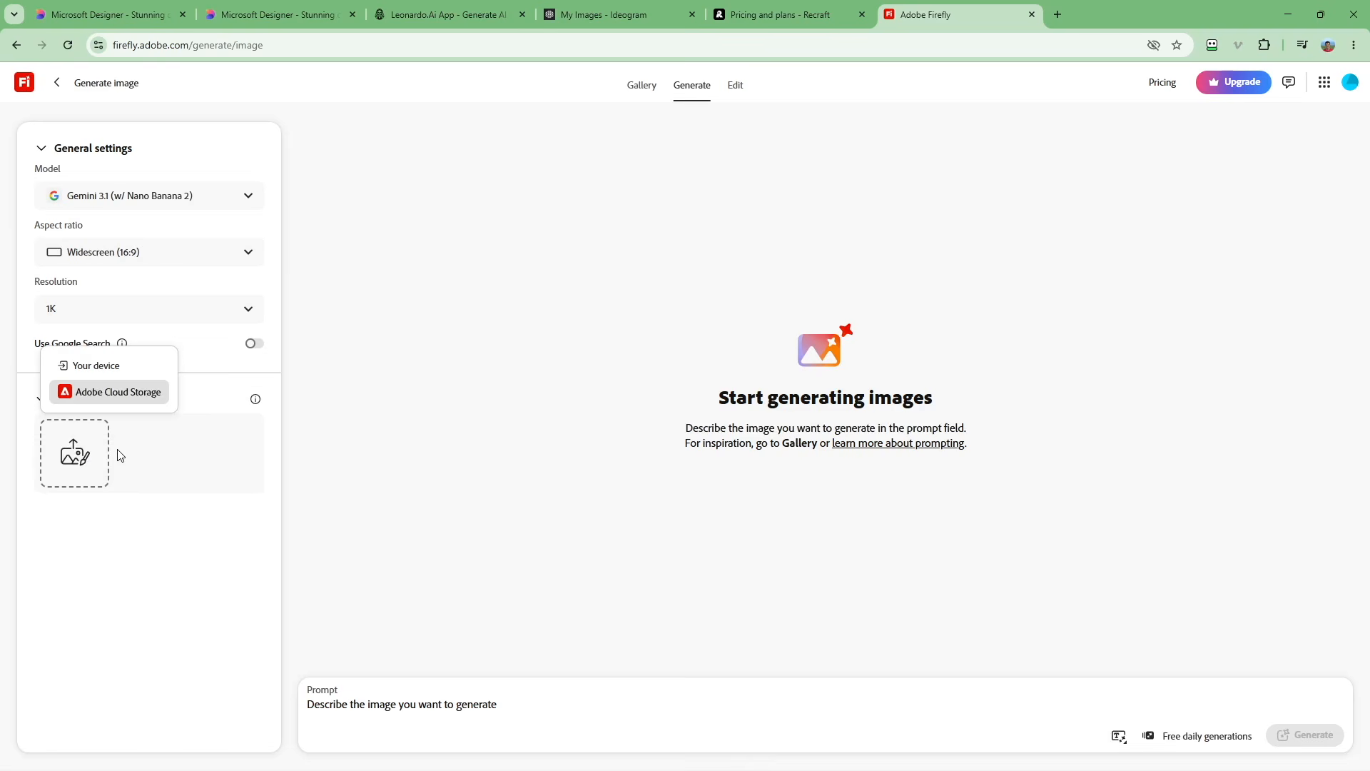
click(123, 549)
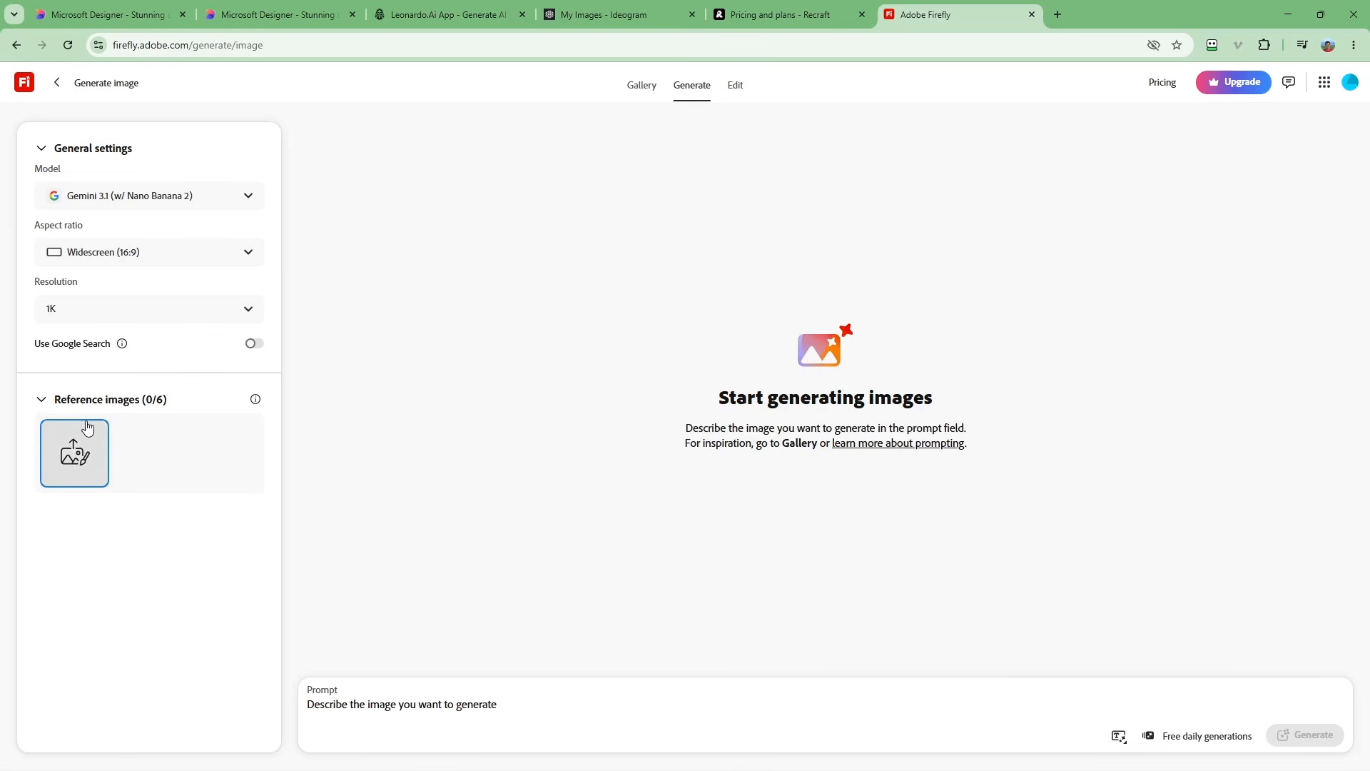
Enter the prompt for a realistic cinematic photo of a young creator editing a YouTube video at night, and reread its opening.
click(567, 704)
text(A realistic cinematic photo of a young creator sitting at a small desk in a cozy apartment at night, editing a YouTube video on a laptop. On the desk: a microphone, a coffee cup, a small plant, and exactly three printed AI-generated images. Warm lamp light, rainy city window in the background, shallow depth of field, natural skin texture, realistic hands, 16:9.)
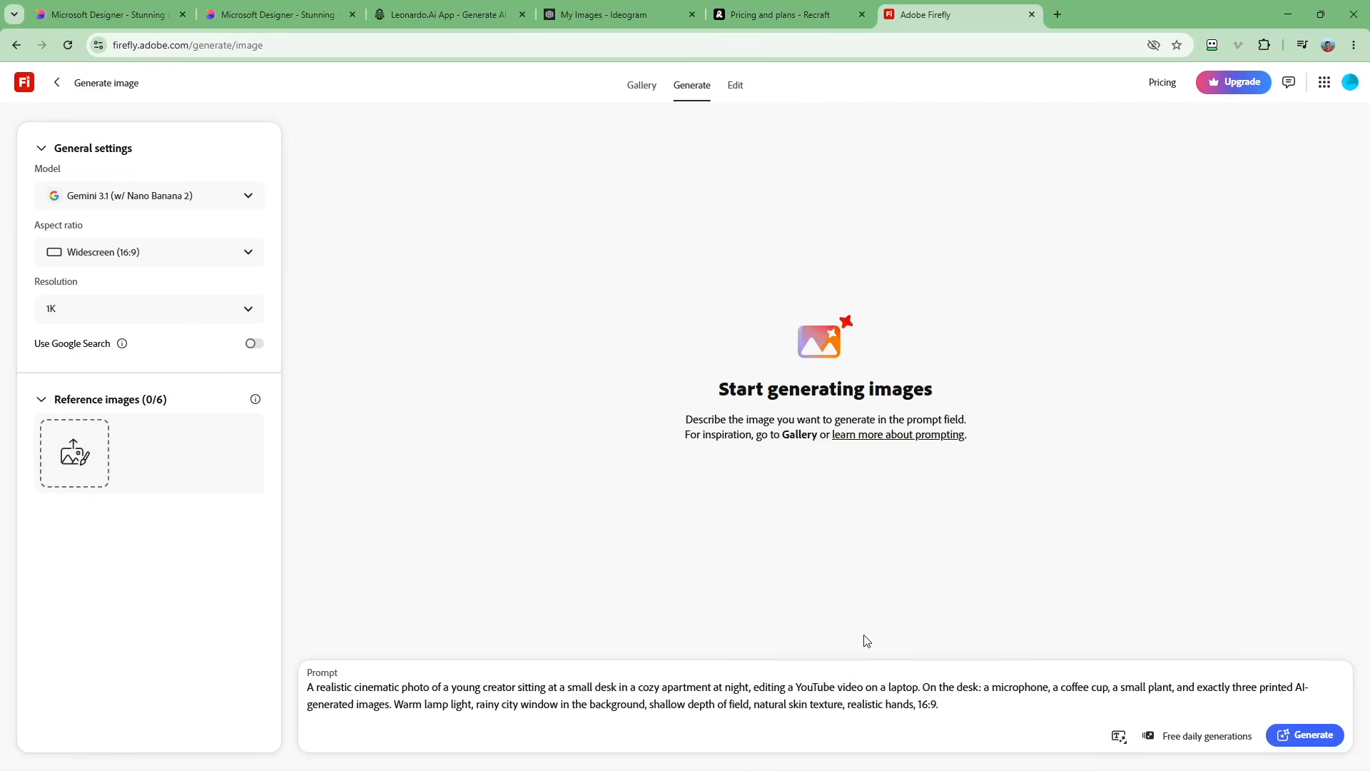
drag(311, 688, 620, 692)
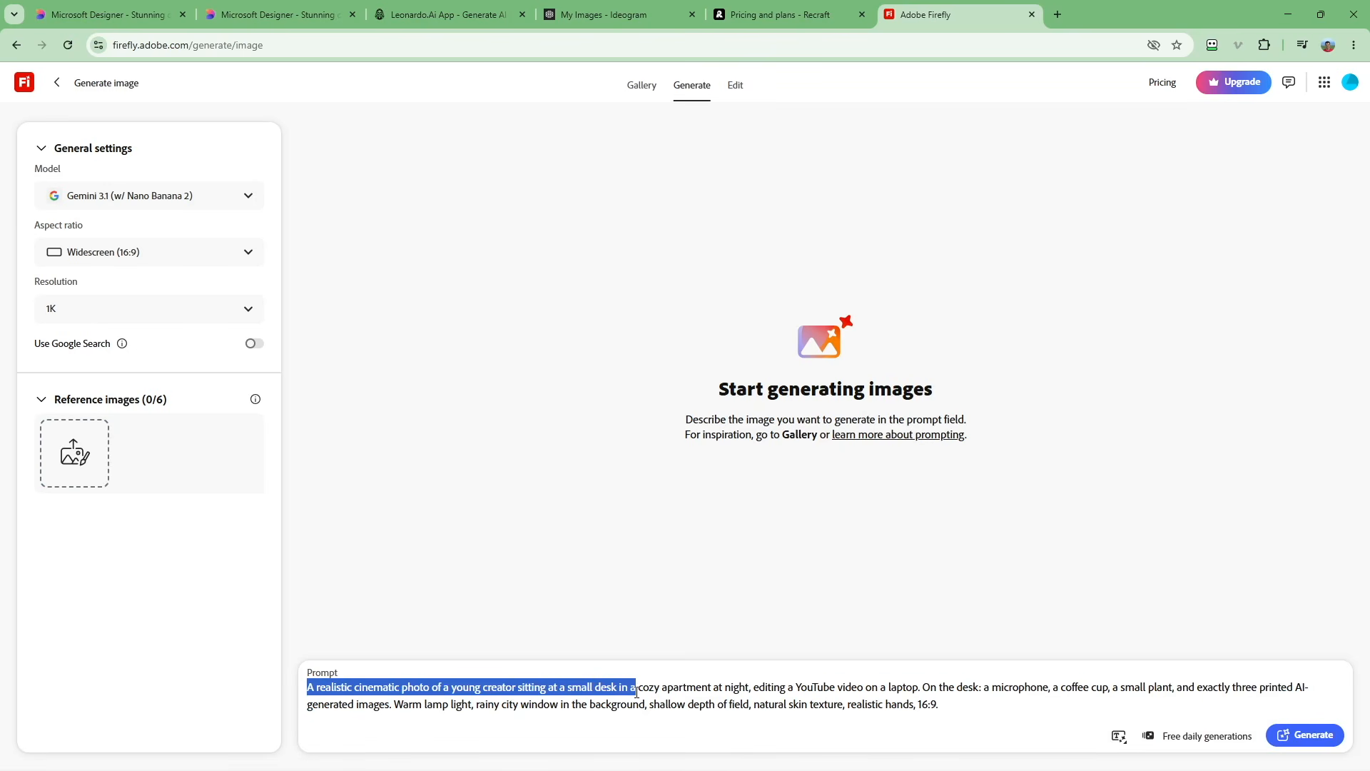
Generate the realistic creator photo from the entered prompt and open the resulting image for editing.
click(742, 623)
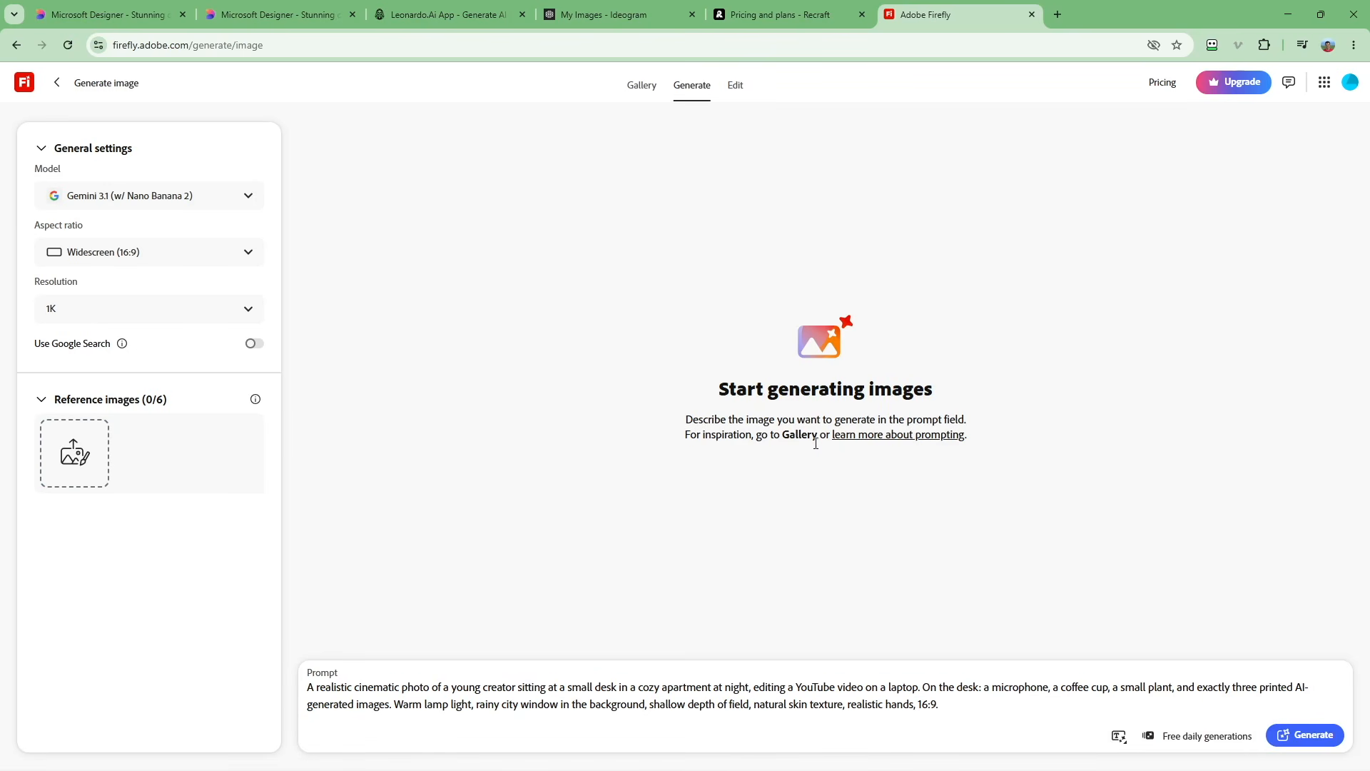
click(1304, 735)
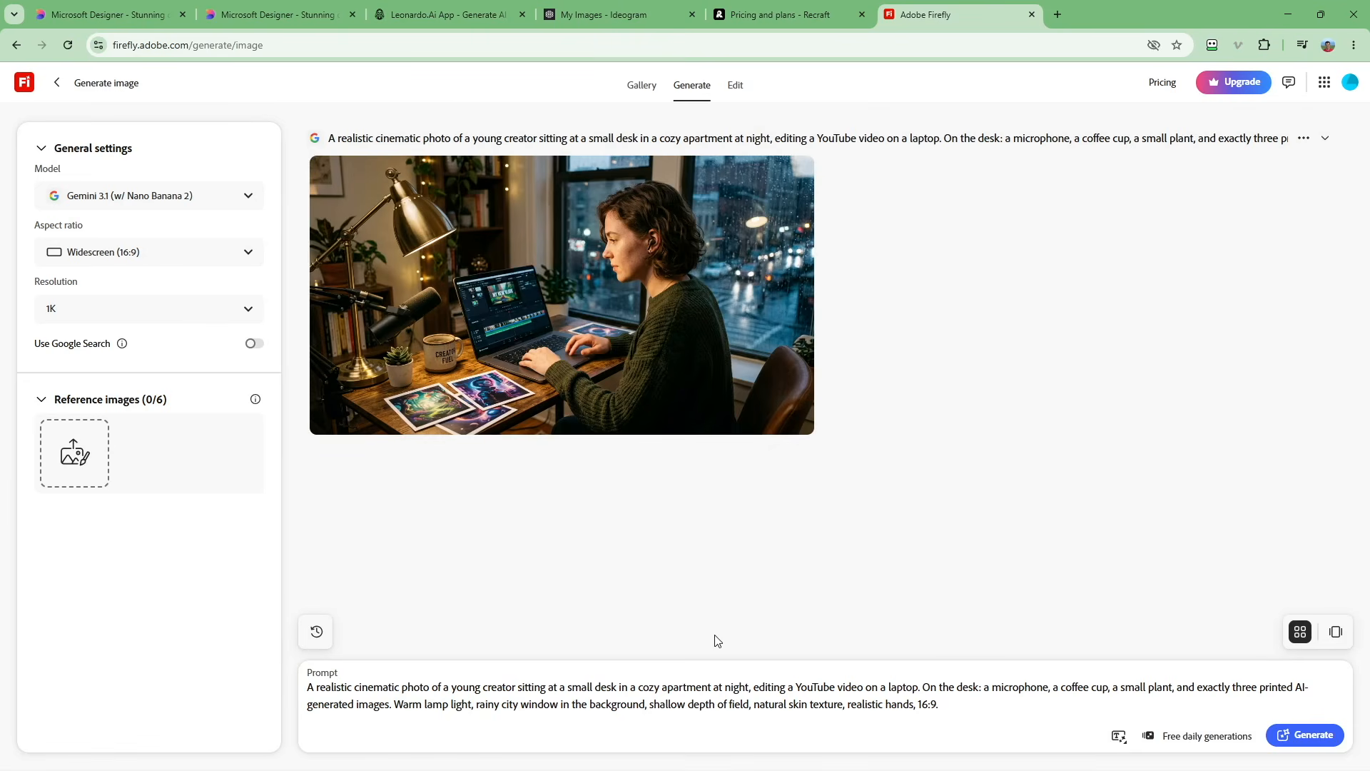
click(514, 335)
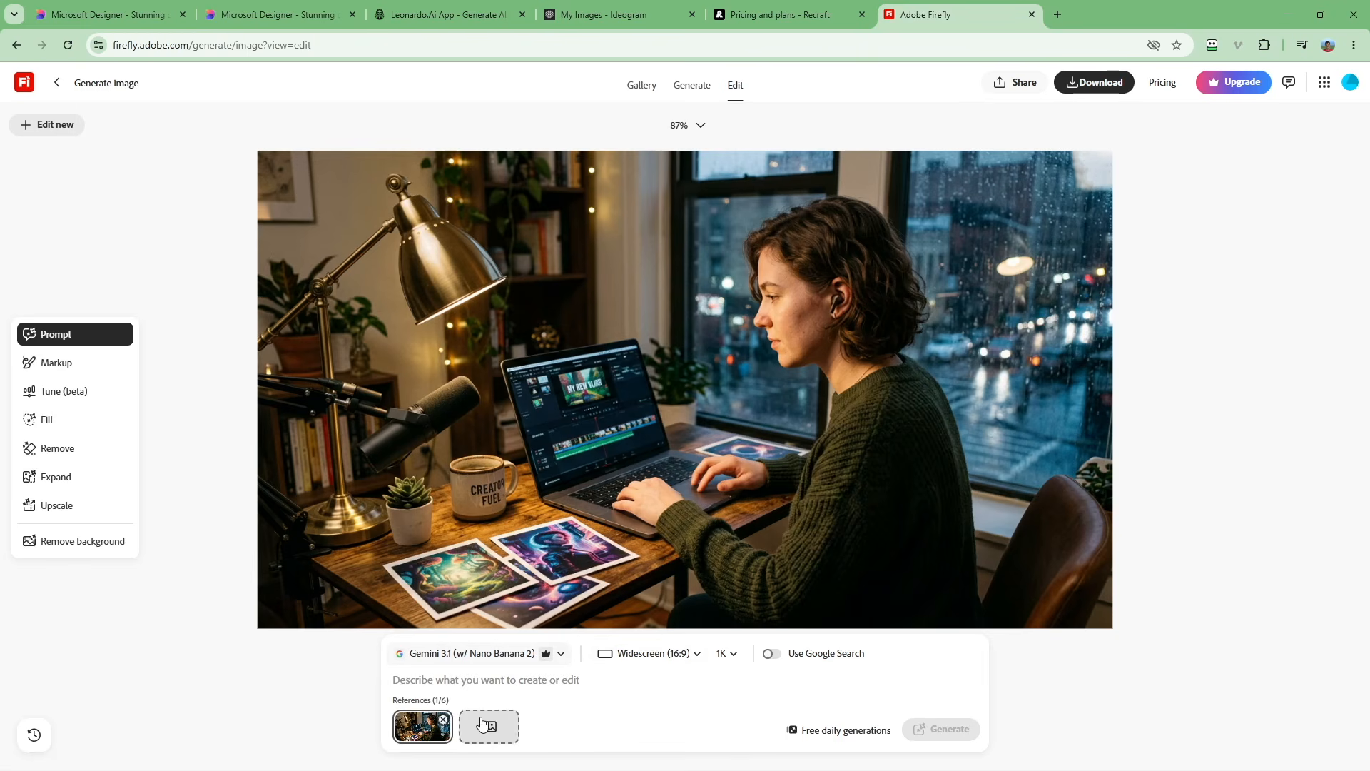
Use Tune (beta) at edit strength 0.5 to change the woman's hair to a blonde pony tail, and apply the full-strength variation.
click(491, 687)
mouse_move(684, 681)
mouse_down()
mouse_move(376, 680)
mouse_move(670, 684)
mouse_up()
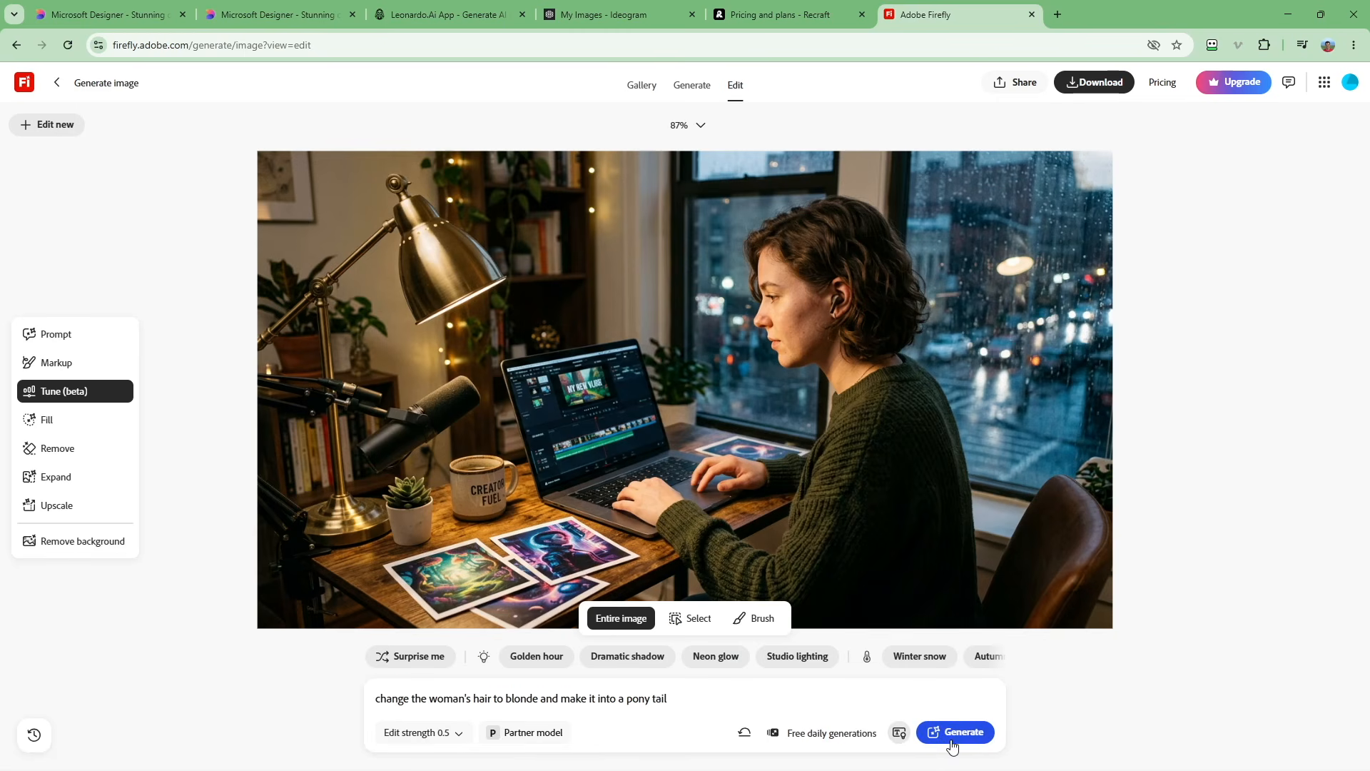
click(950, 738)
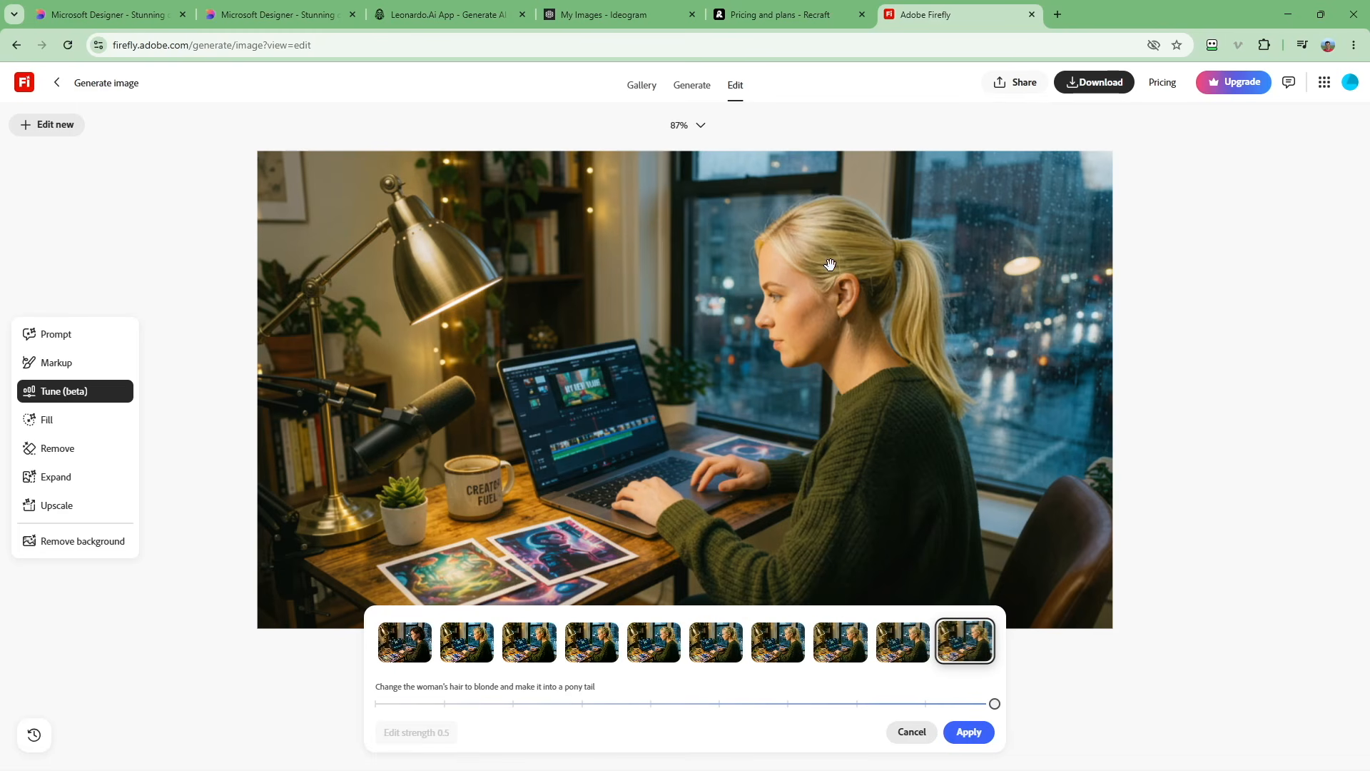
click(968, 732)
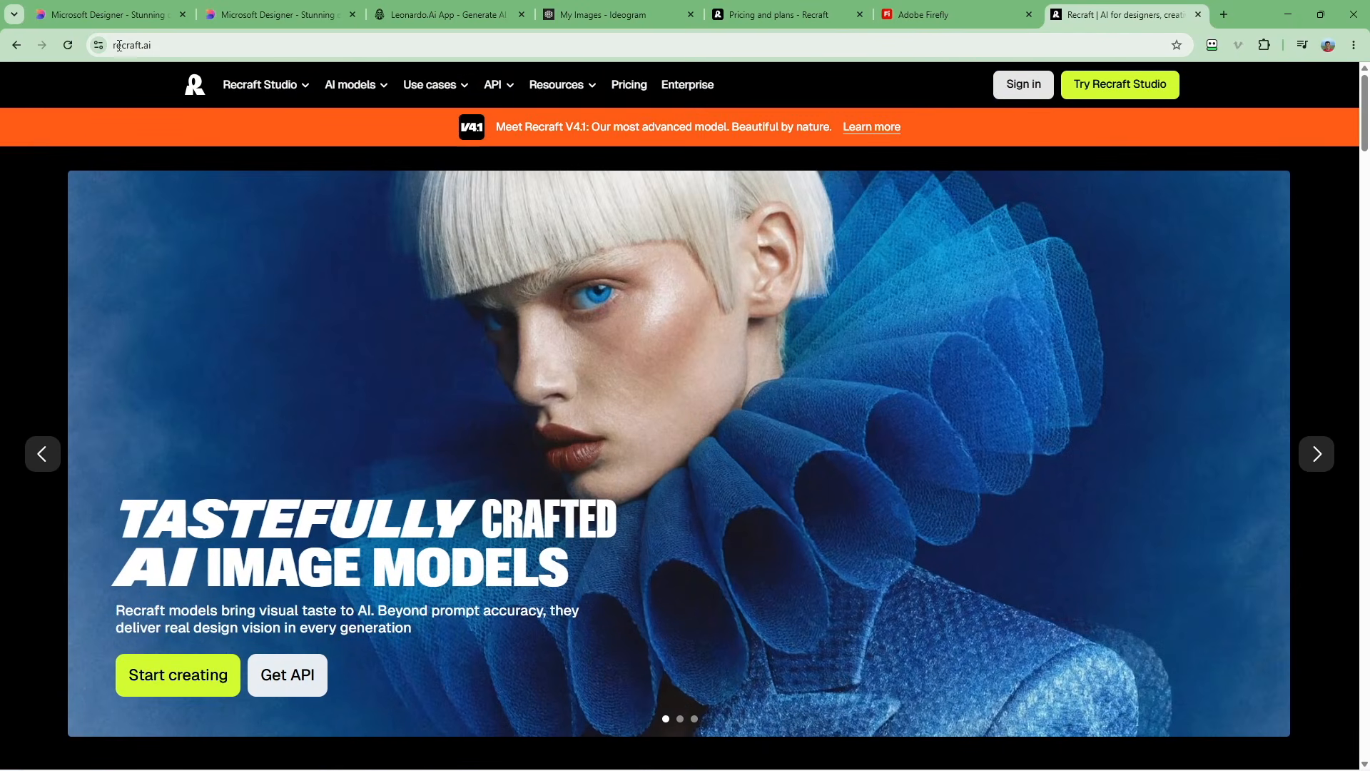
Switch to Recraft, open its studio start page and look over the mockups, inspiration collections and editing templates.
mouse_move(435, 84)
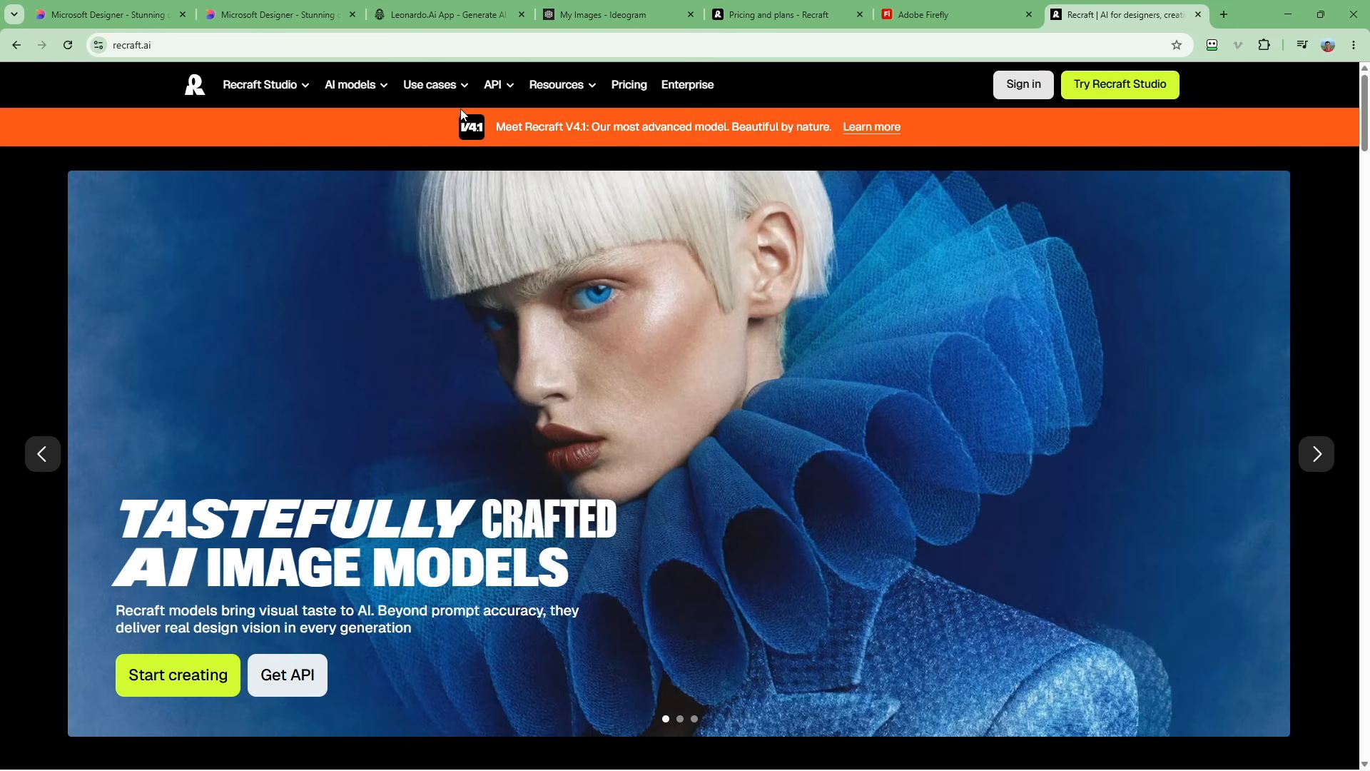
click(214, 293)
scroll(262, 197, down, 2)
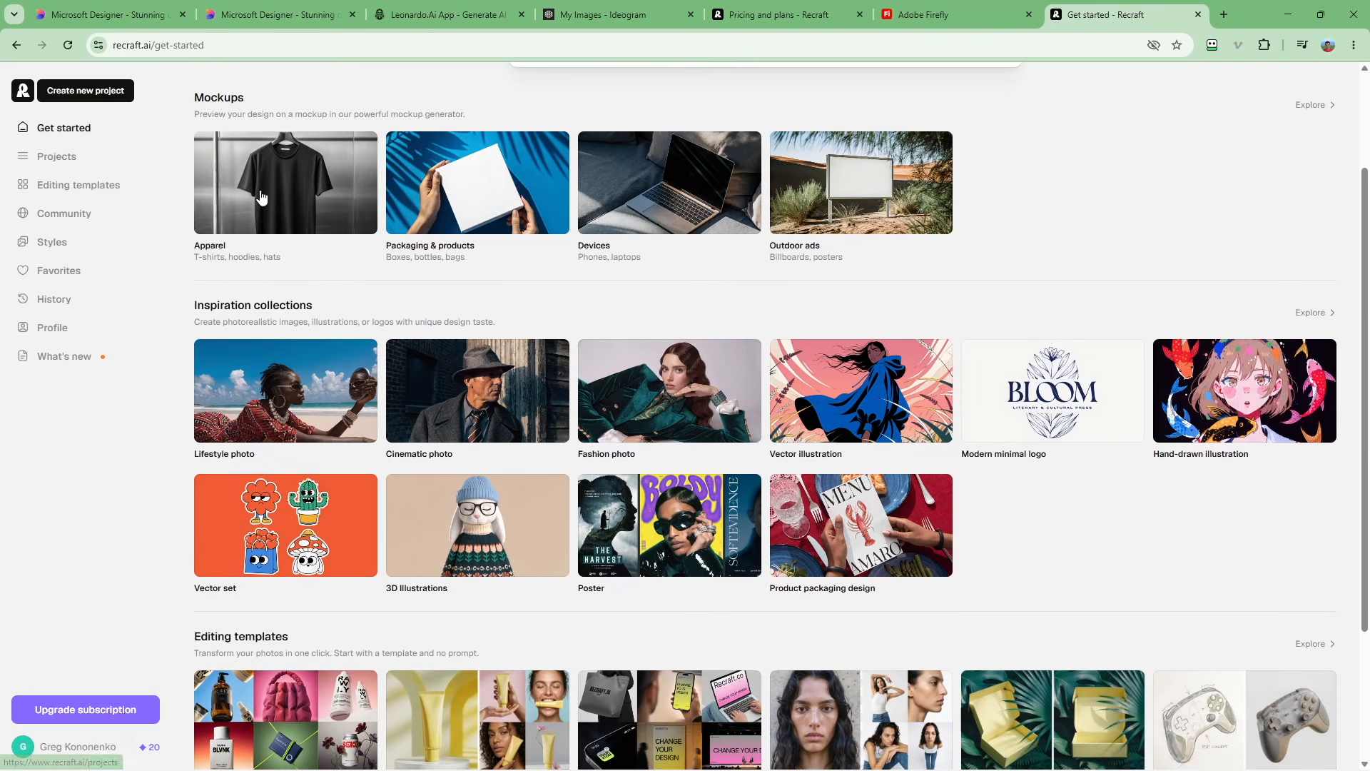
scroll(230, 299, up, 1)
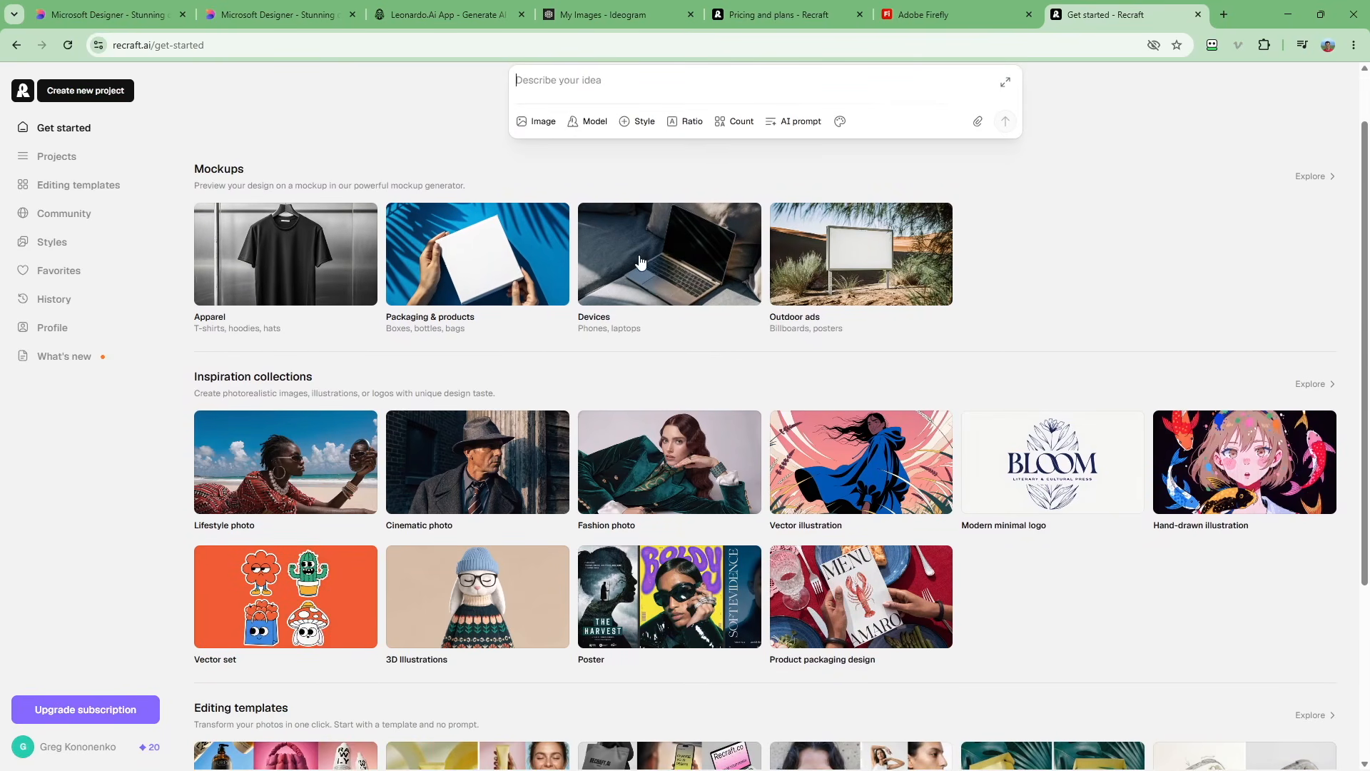
Look through the Apparel mockups and return to the Get started page.
click(232, 285)
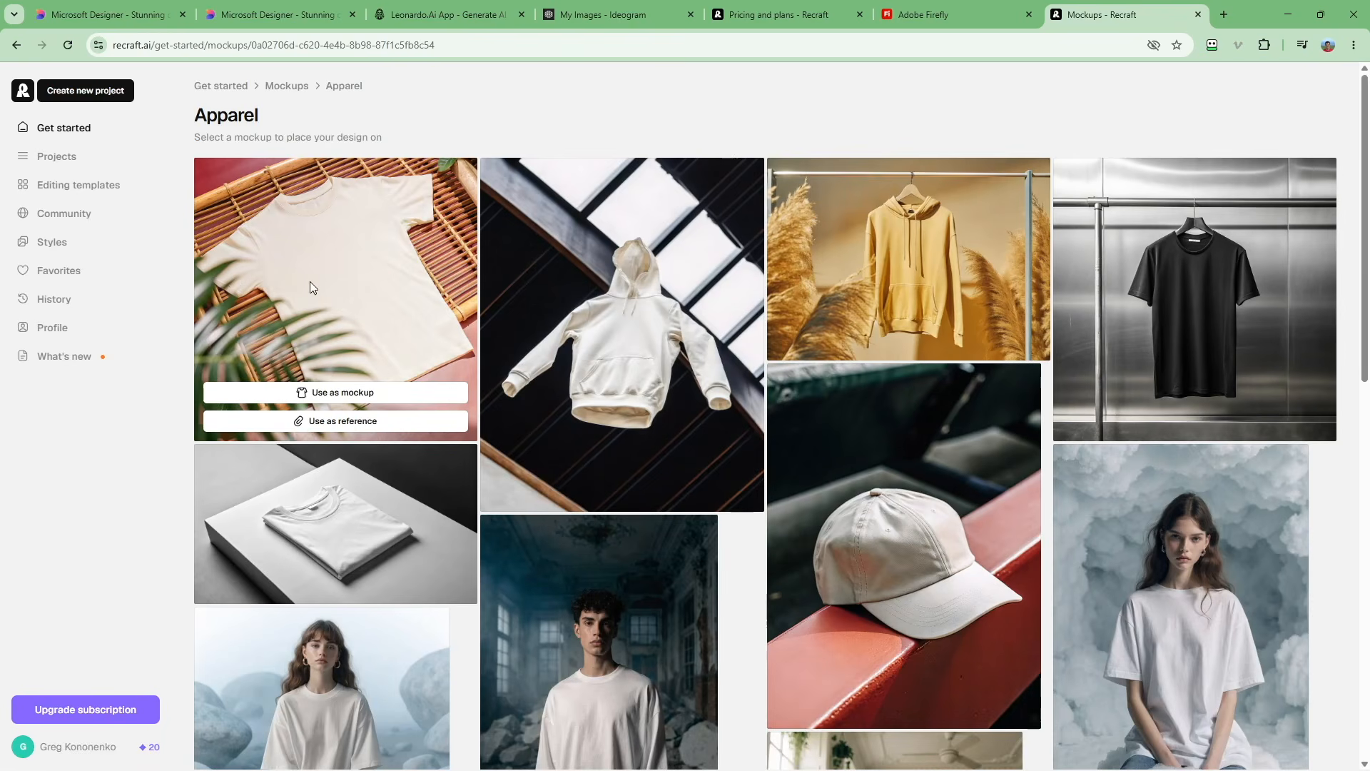
scroll(310, 285, down, 4)
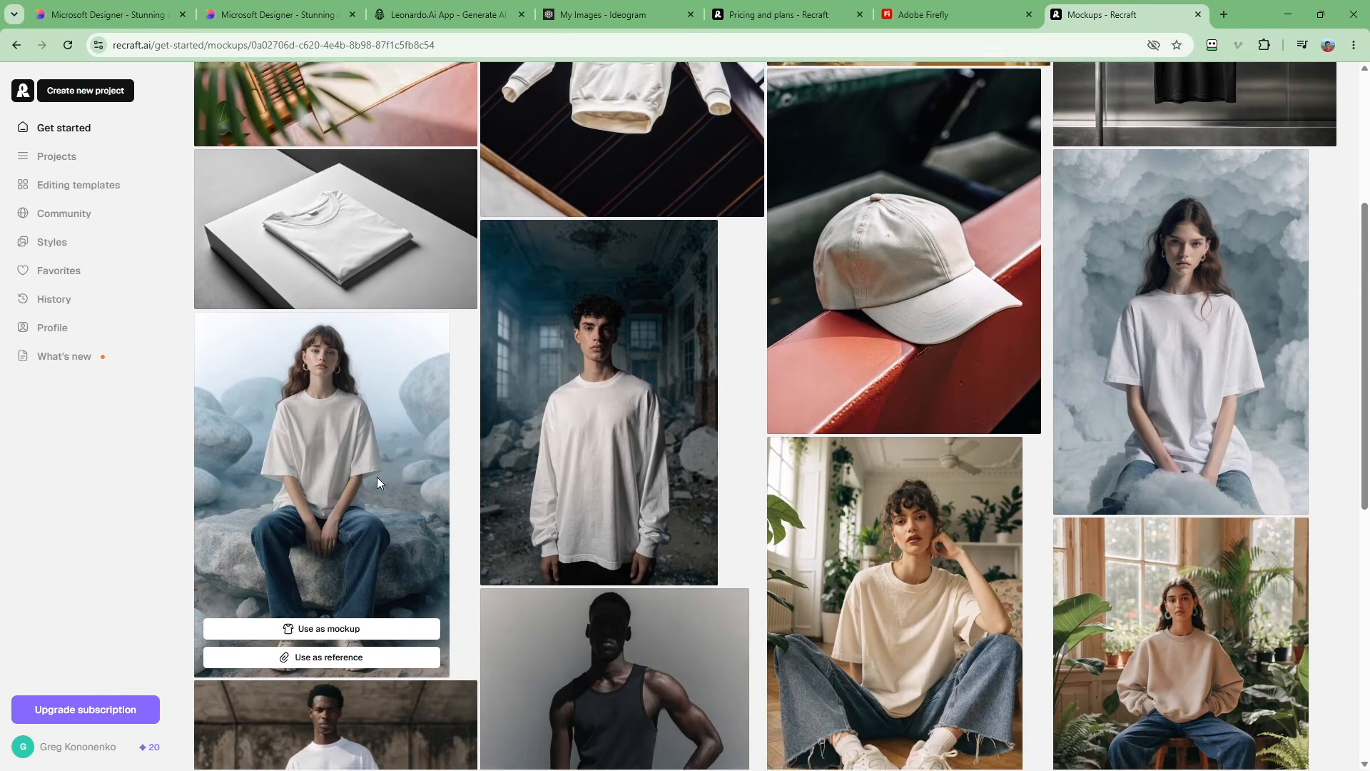
scroll(376, 476, down, 7)
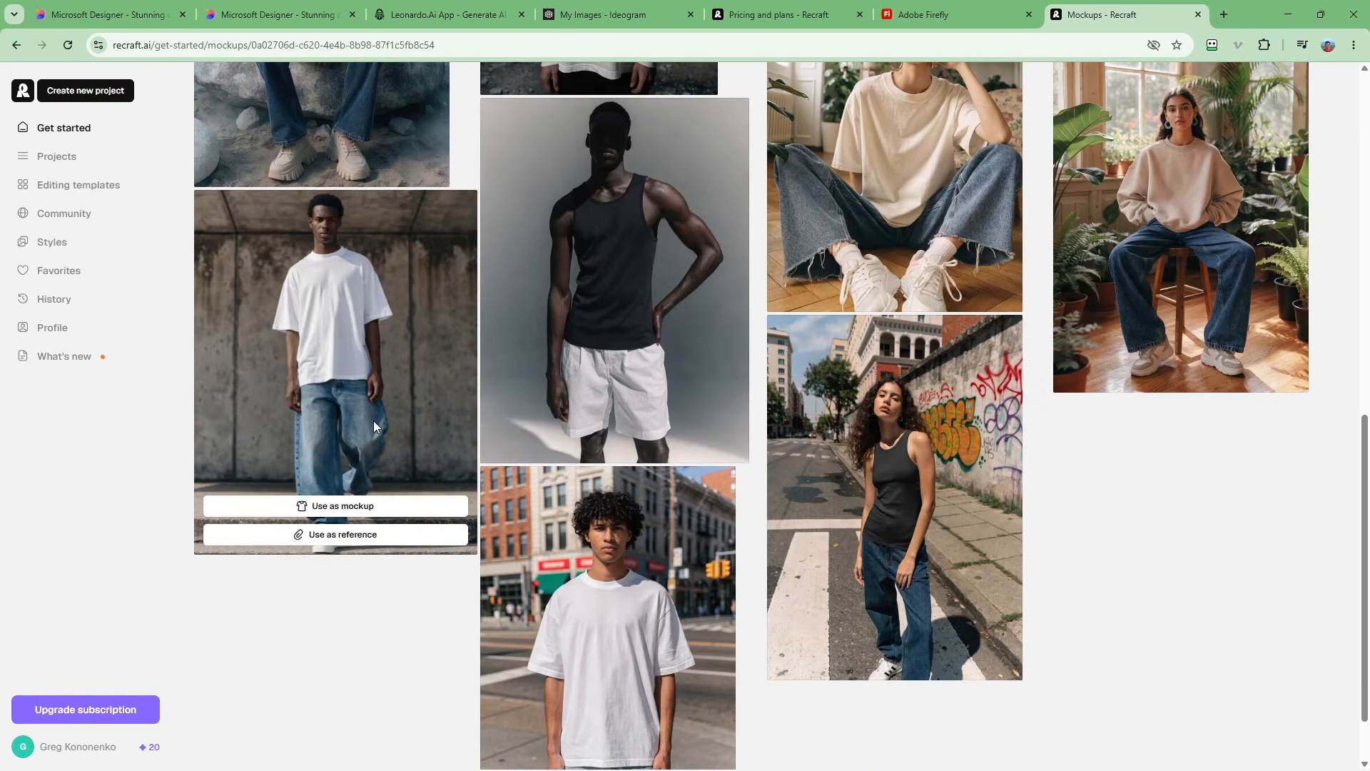
click(56, 129)
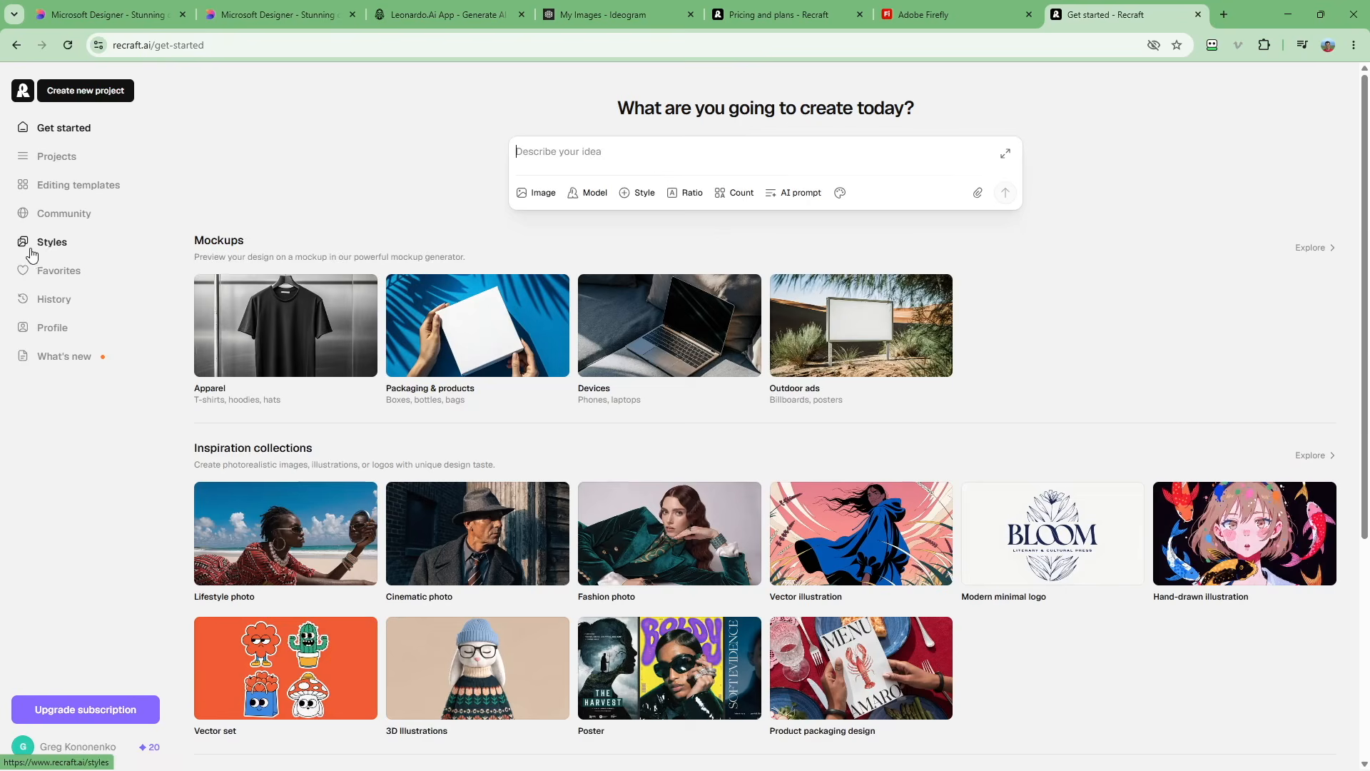
Browse the Community gallery to examine the range of image styles, and pick the armoured character in the spiked helmet.
click(50, 223)
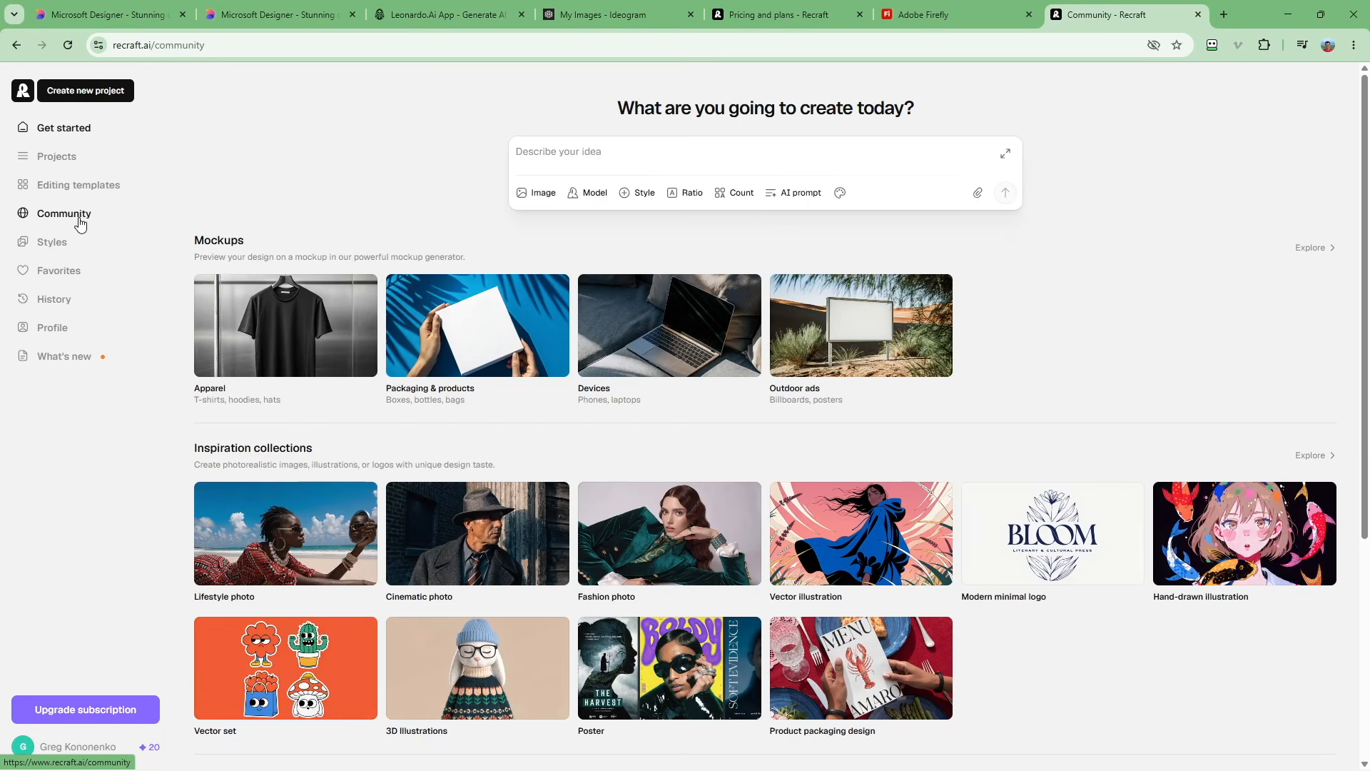
scroll(959, 321, down, 4)
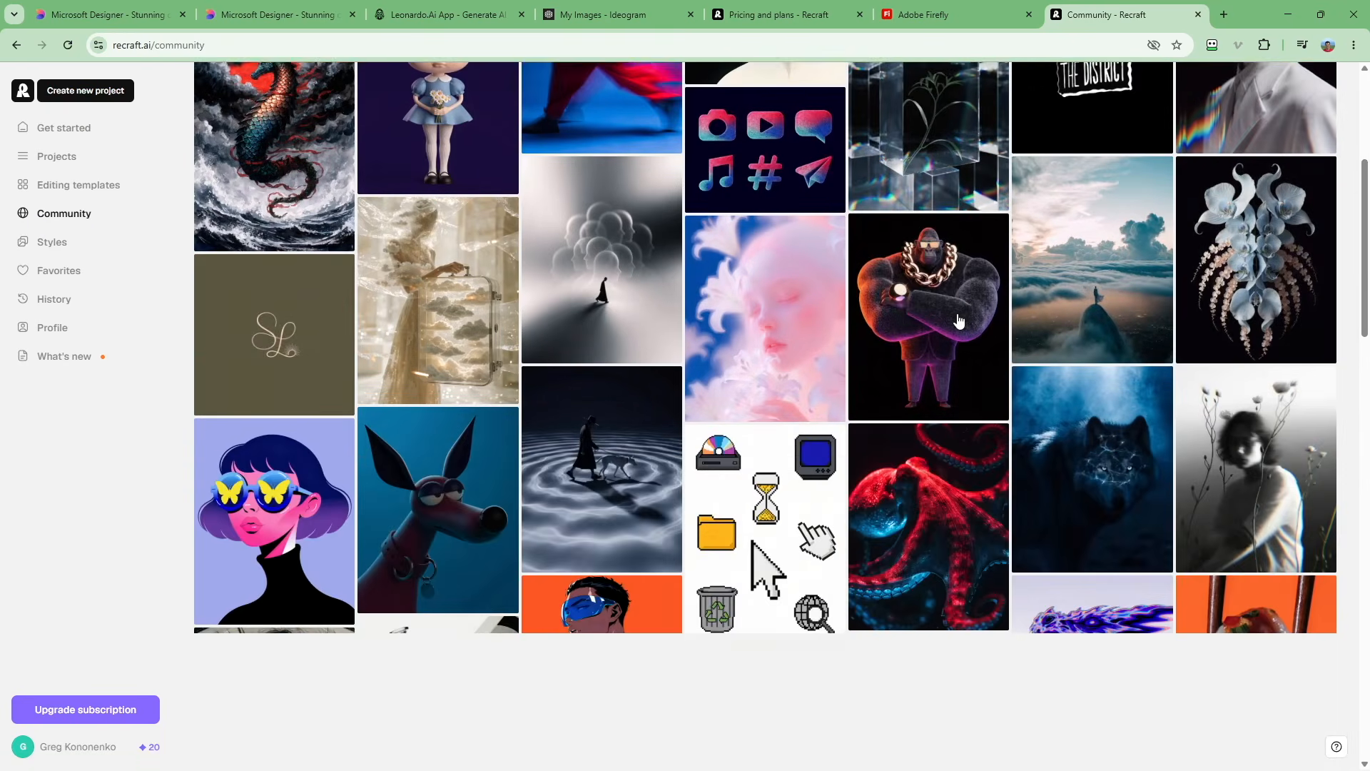
scroll(958, 321, down, 2)
scroll(502, 419, down, 4)
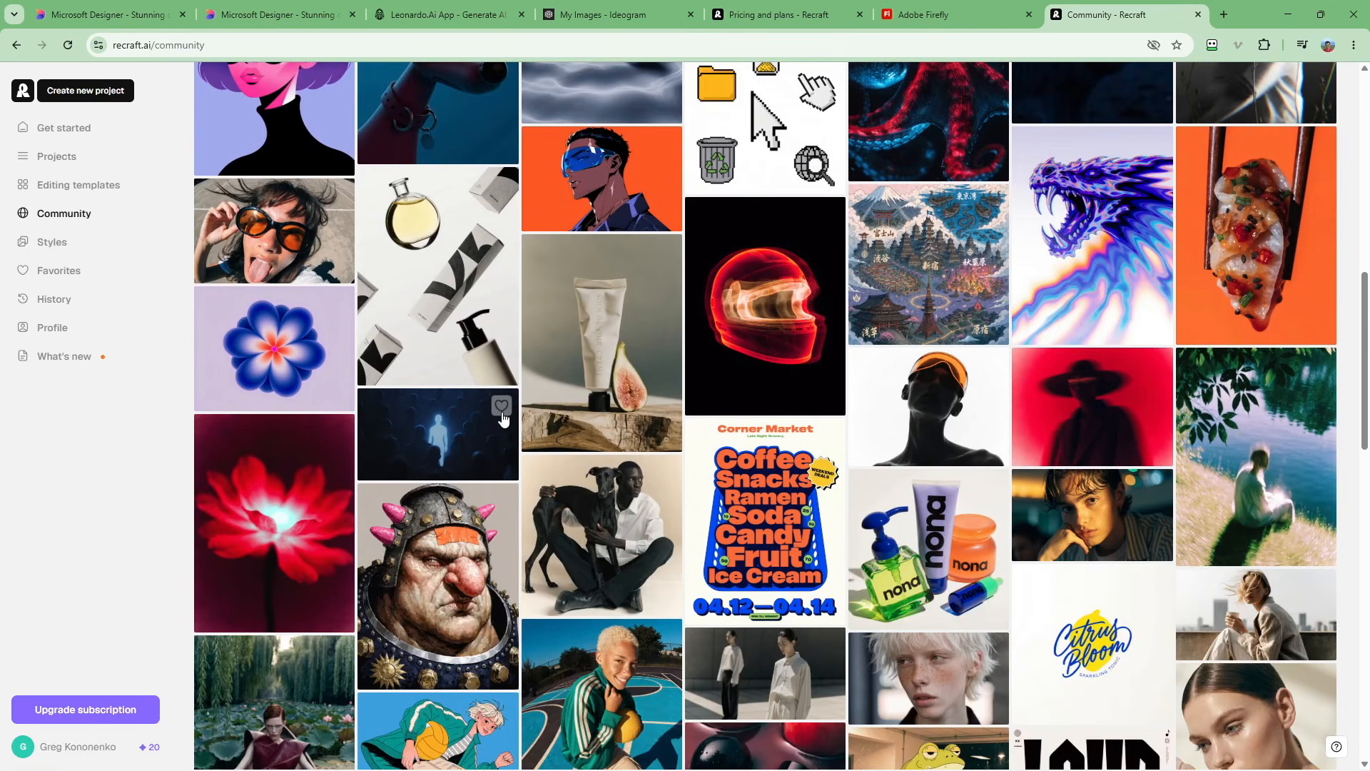
scroll(503, 419, down, 3)
scroll(288, 485, down, 1)
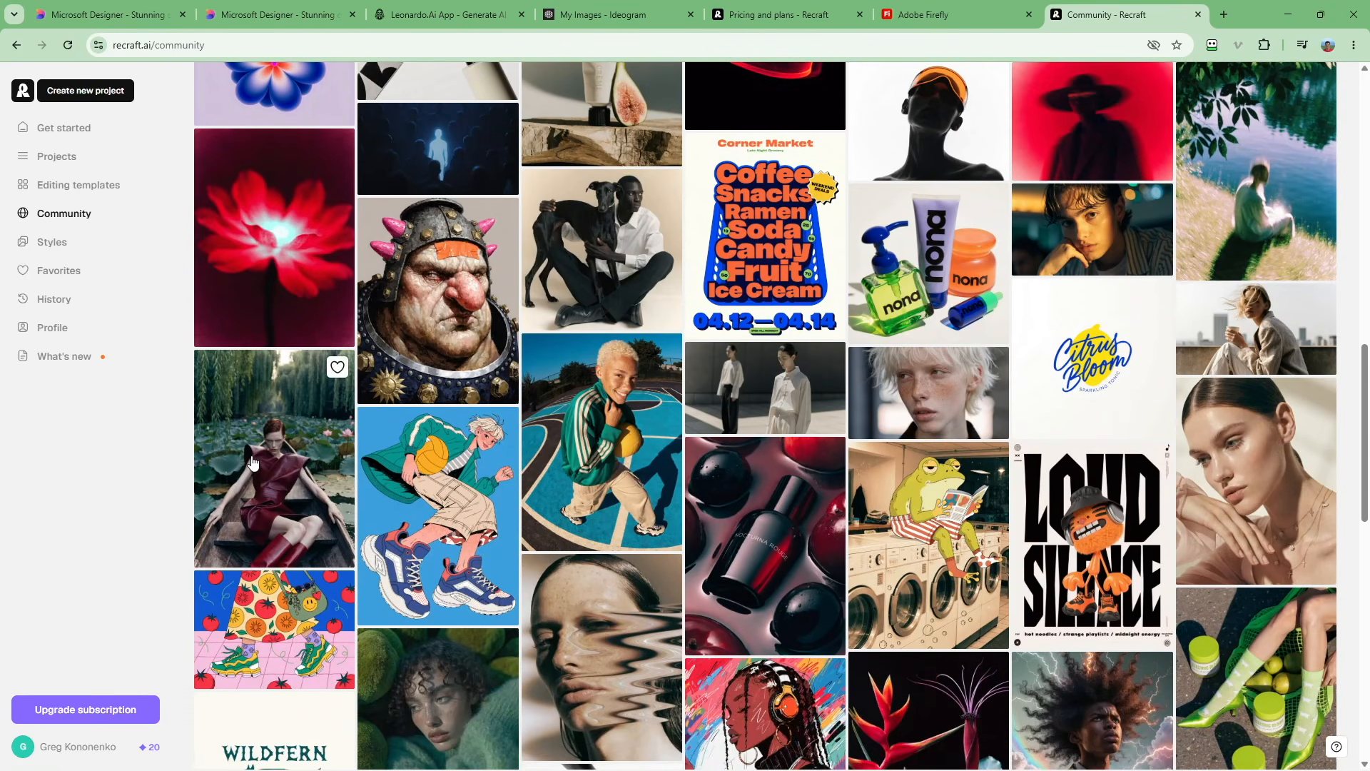
scroll(252, 462, down, 2)
scroll(429, 223, up, 1)
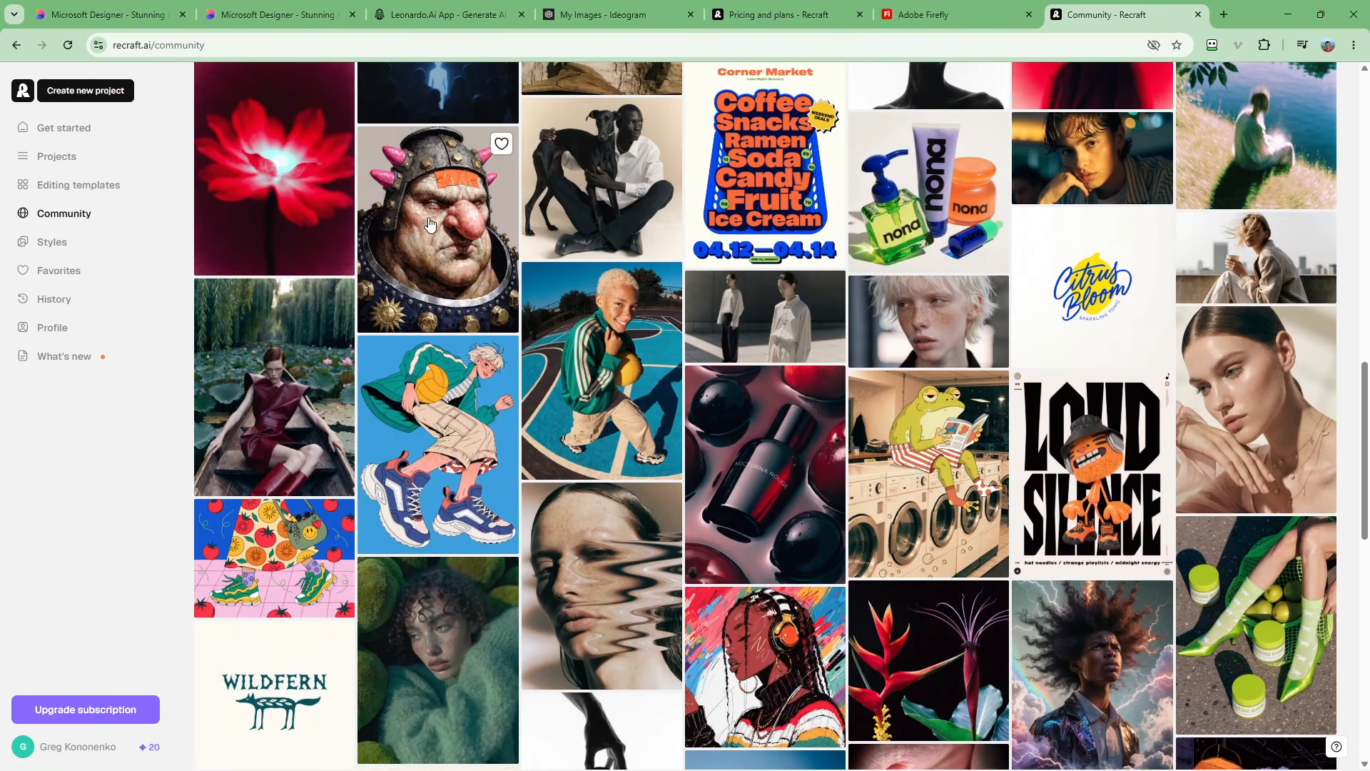
click(428, 222)
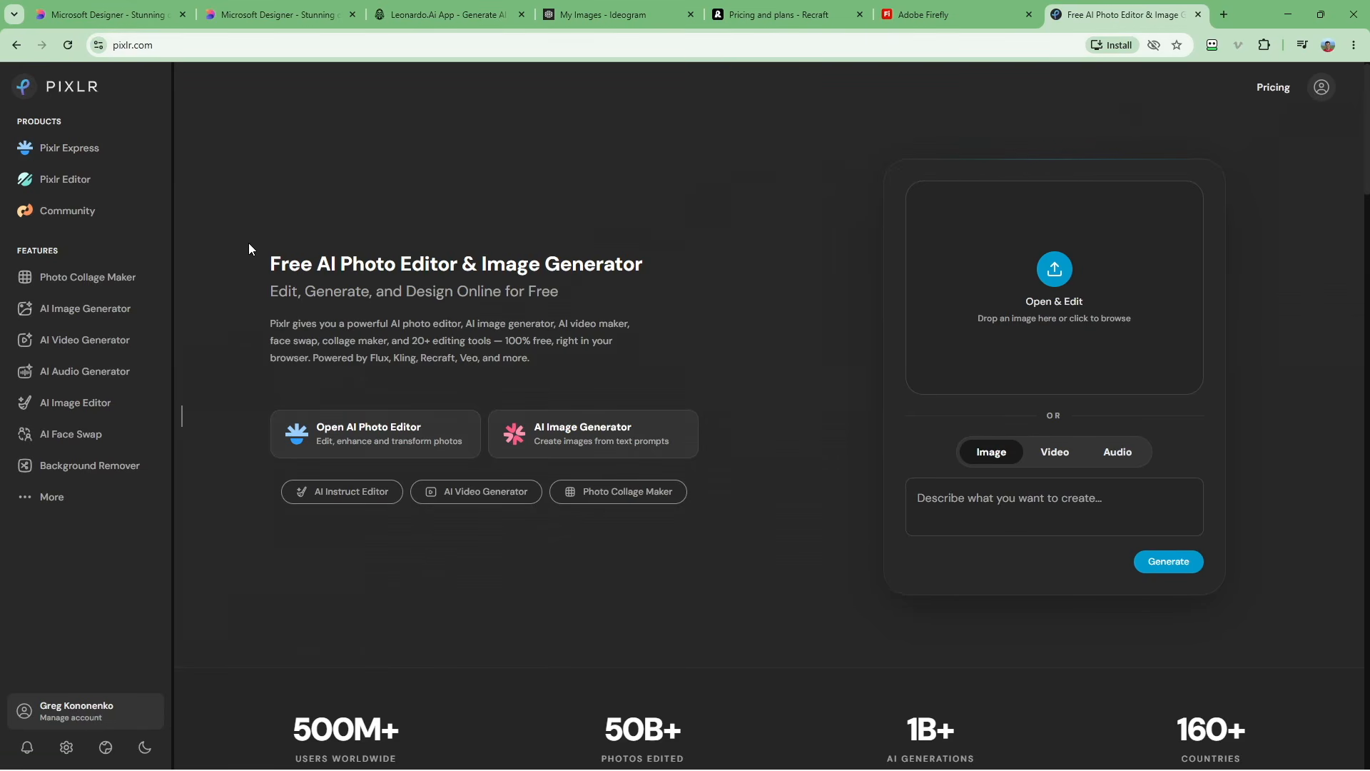
Switch to Pixlr and review its home page, including the supported AI models and the AI tools and quick actions.
scroll(100, 307, down, 6)
scroll(262, 443, down, 3)
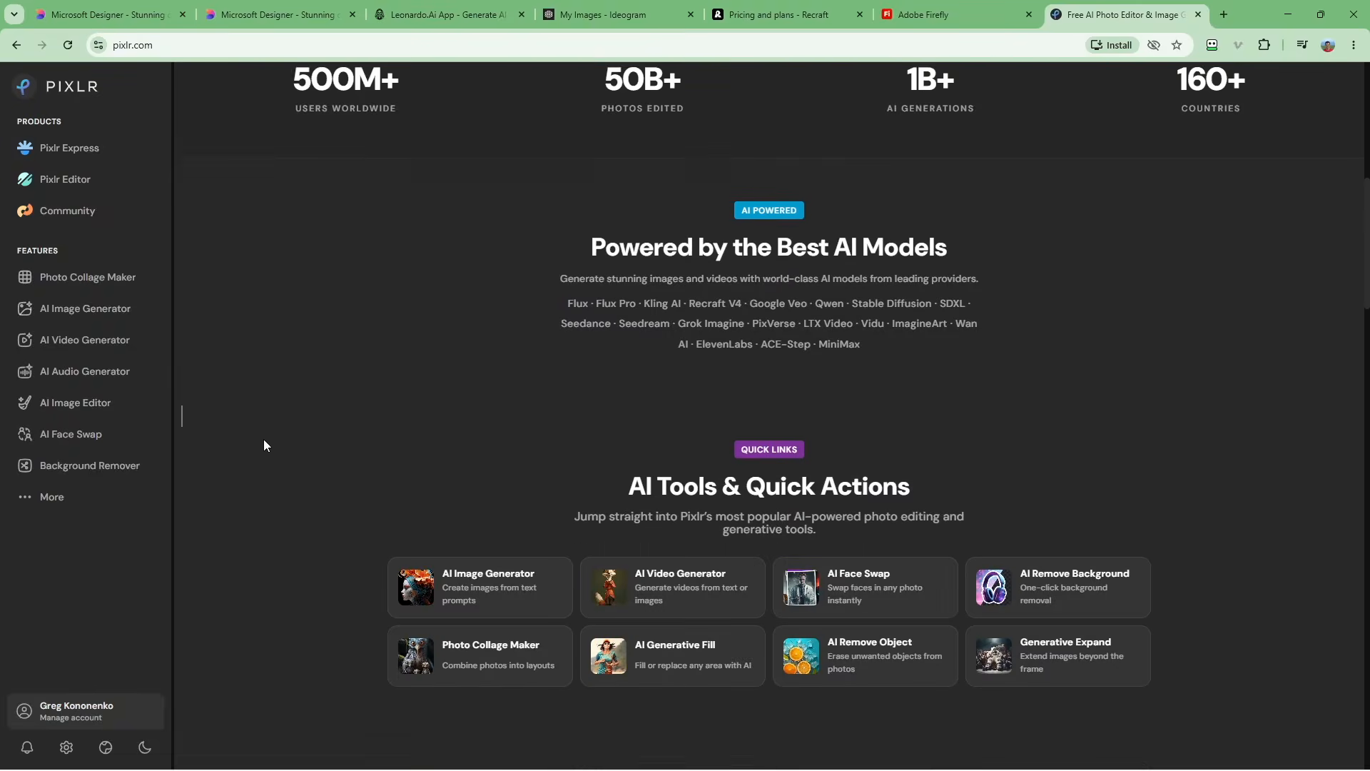
scroll(271, 437, up, 10)
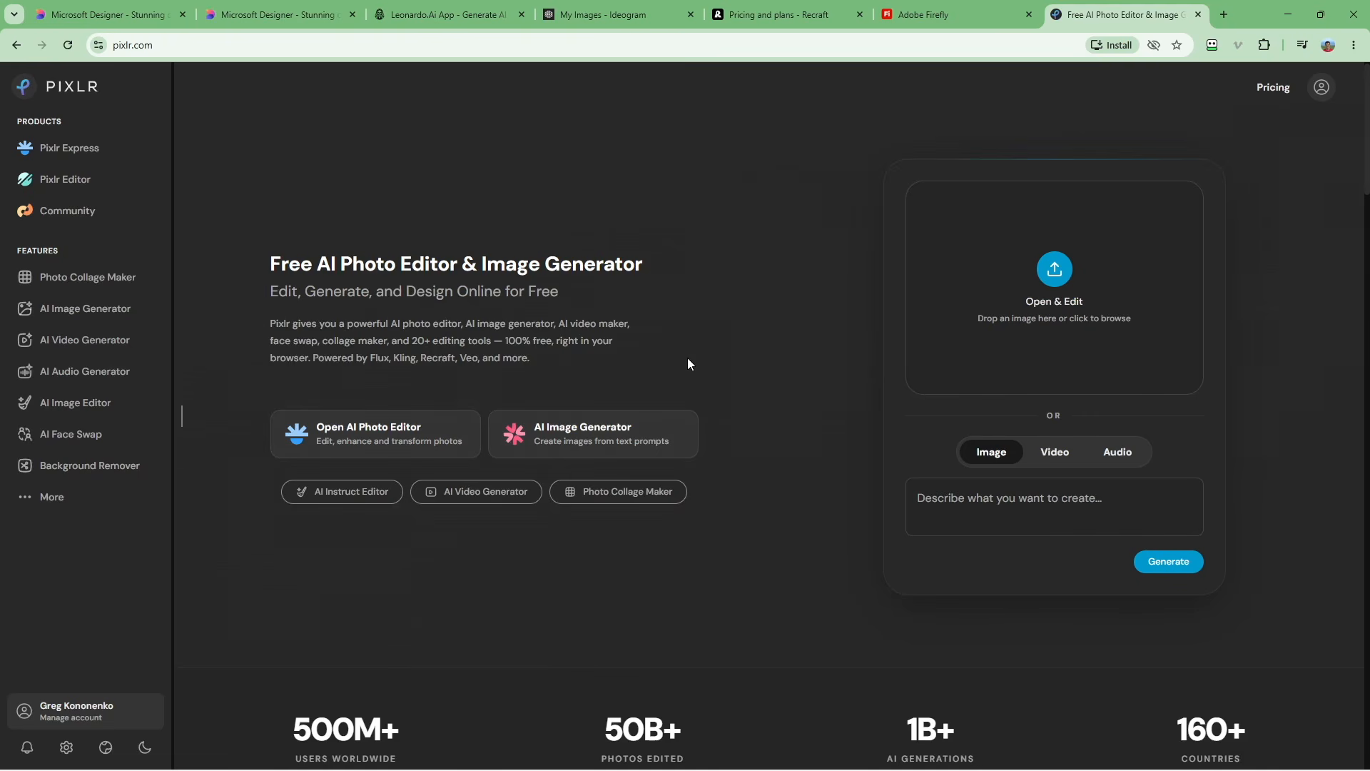
scroll(689, 364, down, 2)
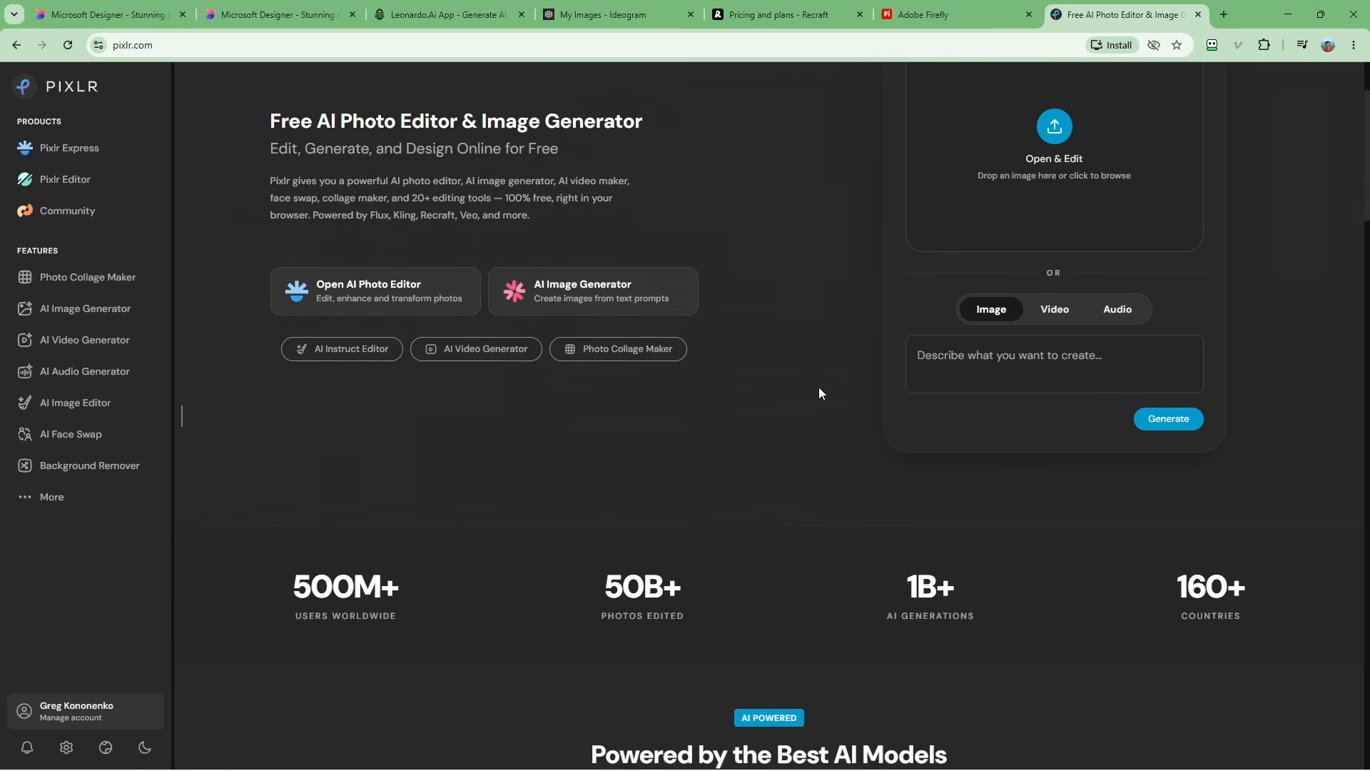
scroll(820, 387, up, 2)
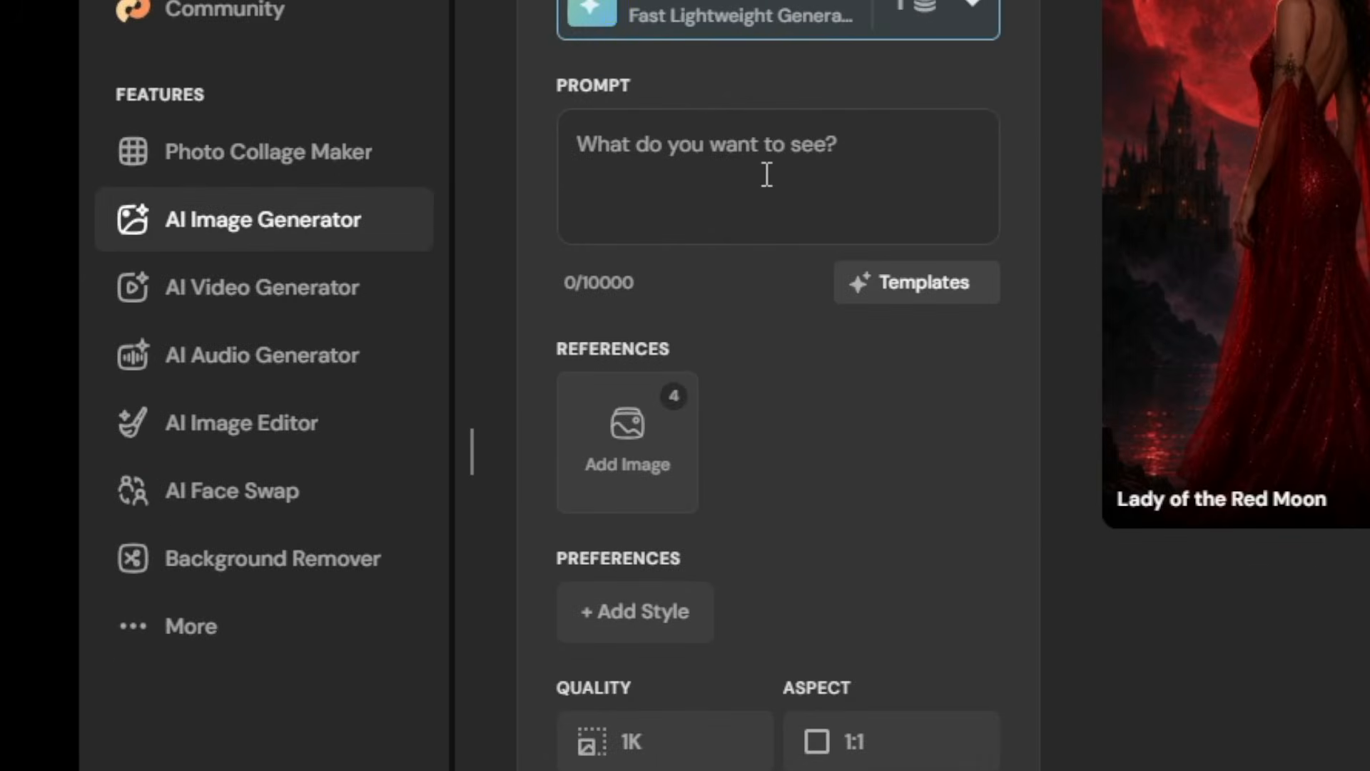
In the AI Image Generator, enter the YouTube thumbnail prompt with the headline "FREE AI IMAGE TOOLS" and reread it.
click(765, 174)
text(A clean modern YouTube thumbnail design about AI image generators. Large readable headline text: "FREE AI IMAGE TOOLS". A futuristic glowing computer screen showing colorful image thumbnails, a surprised creator pointing at the screen, bold contrast, professional YouTube thumbnail style, no extra text, 16:9.)
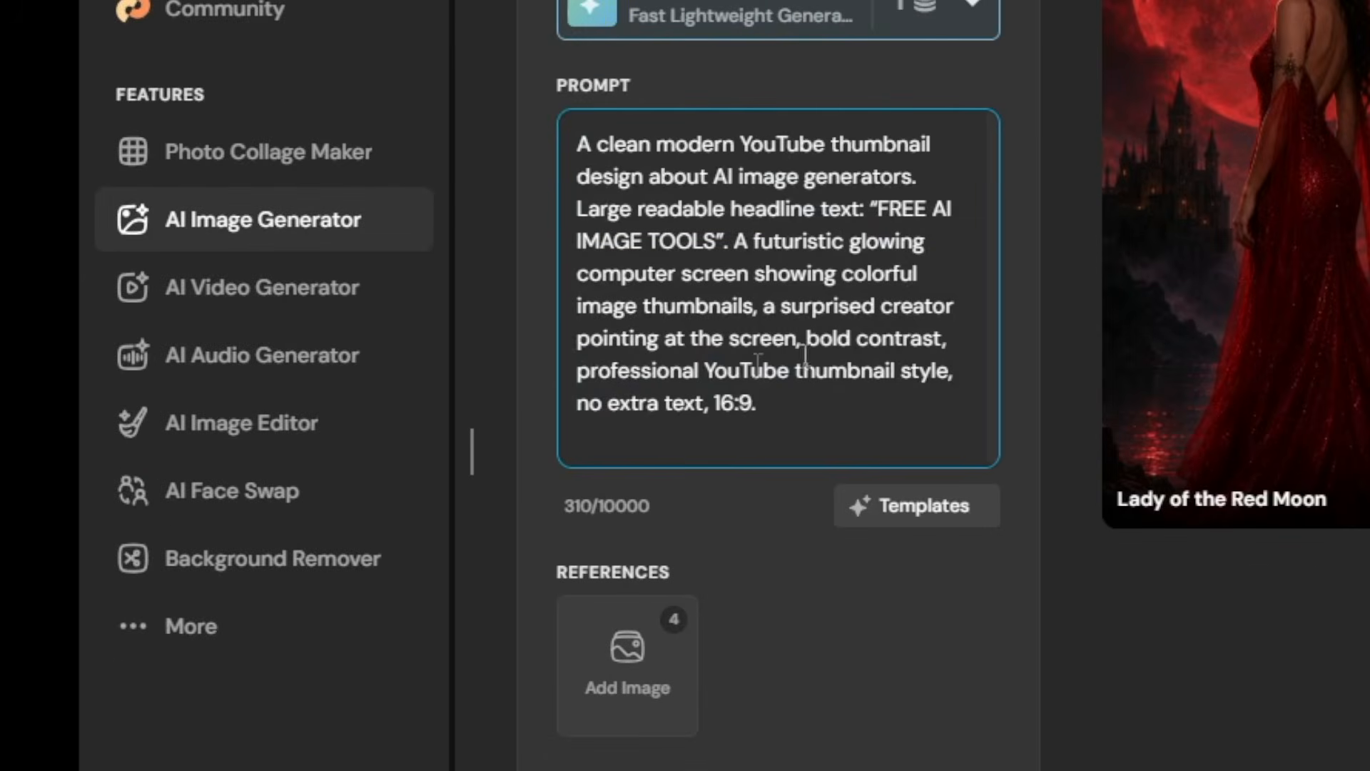
drag(575, 132, 749, 408)
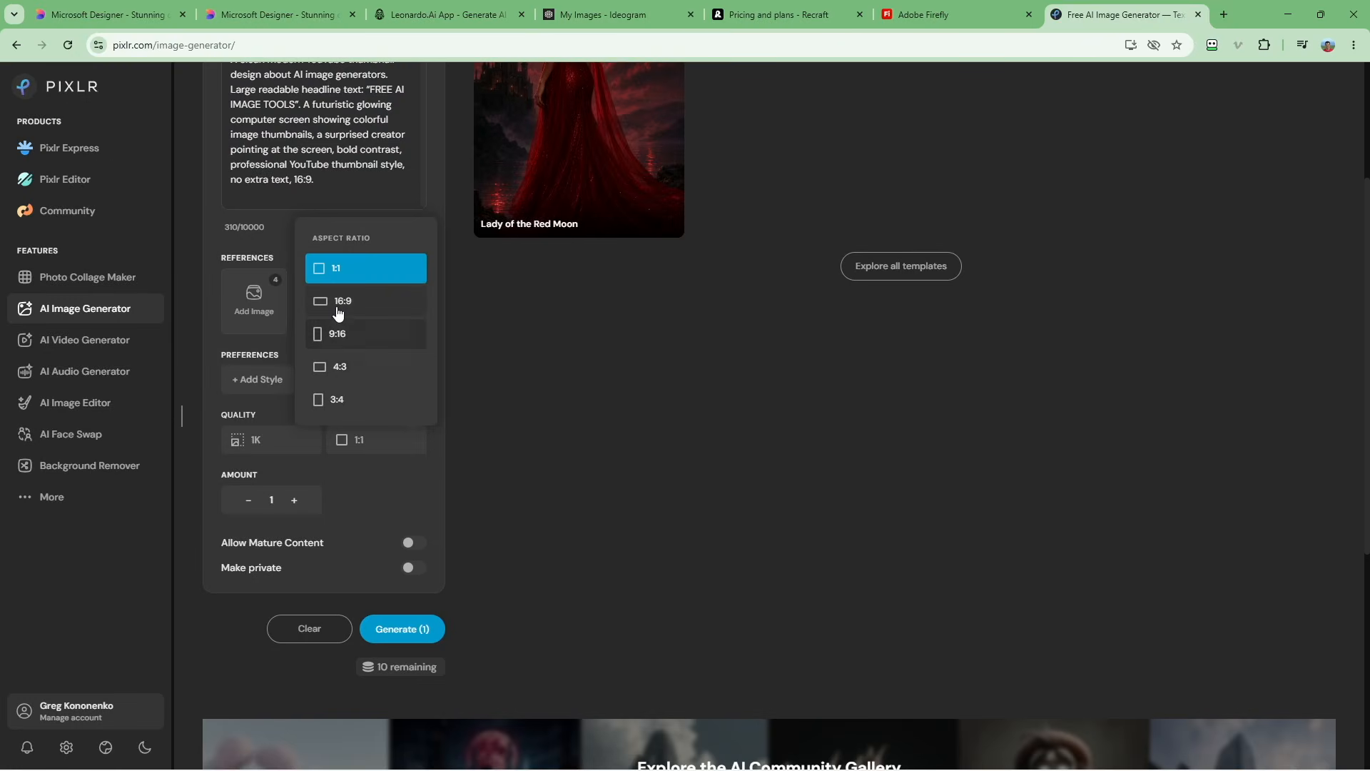
Set the aspect ratio to 16:9, try to raise the image amount, and dismiss the upgrade offer.
click(338, 305)
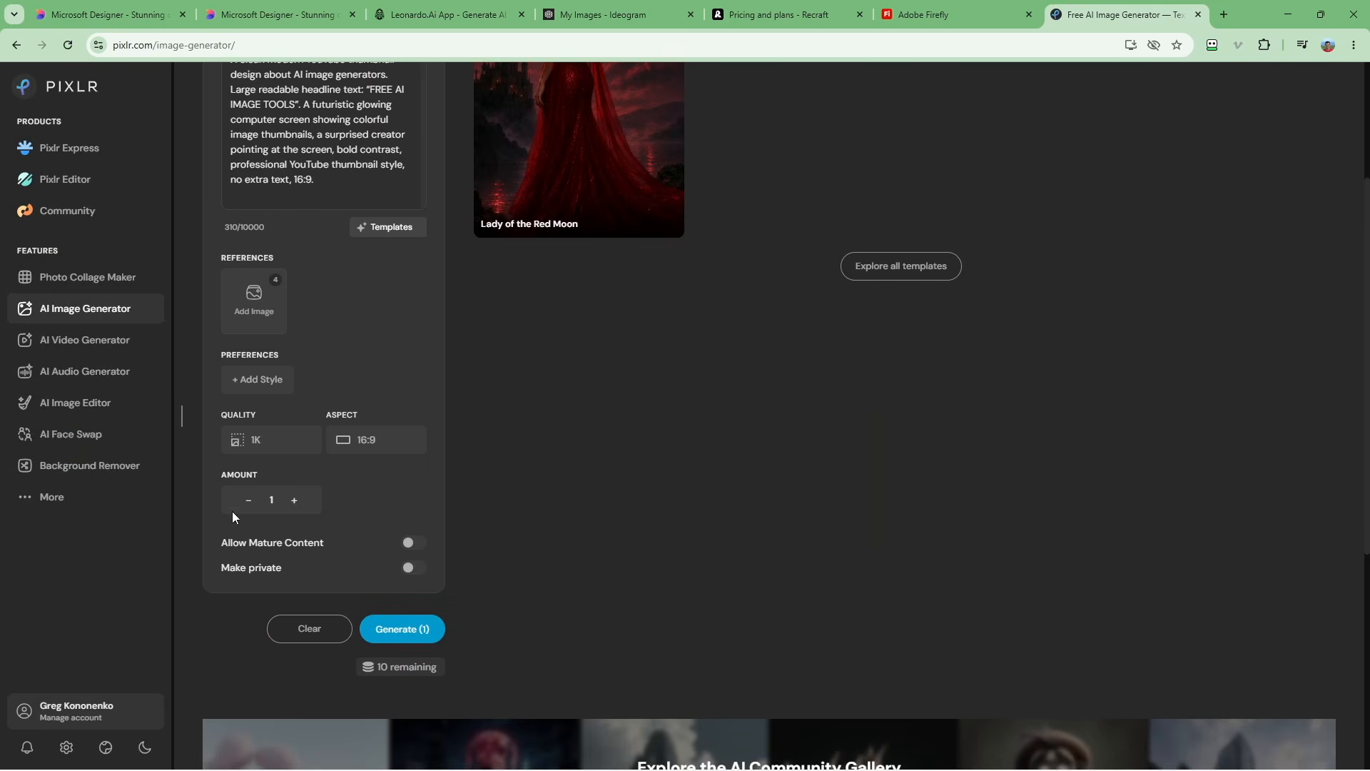
click(292, 500)
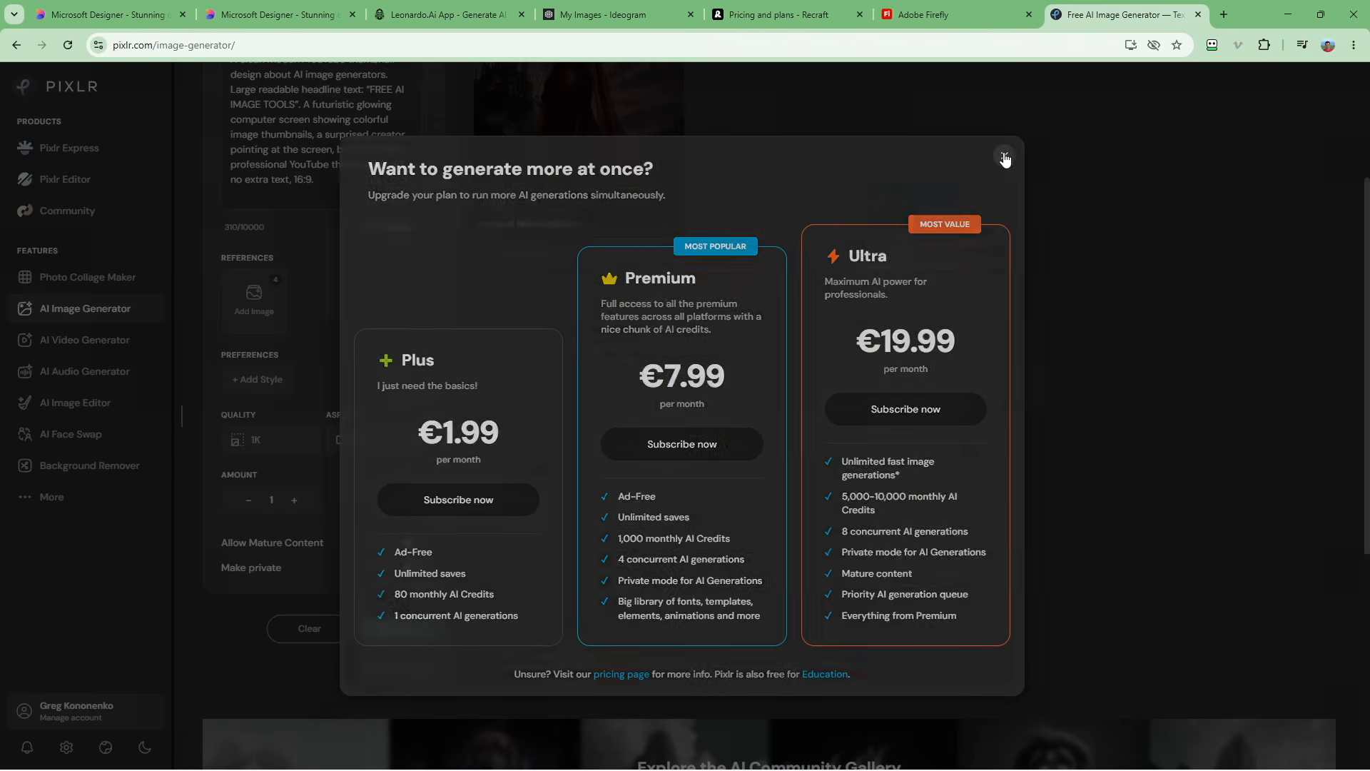
click(1006, 156)
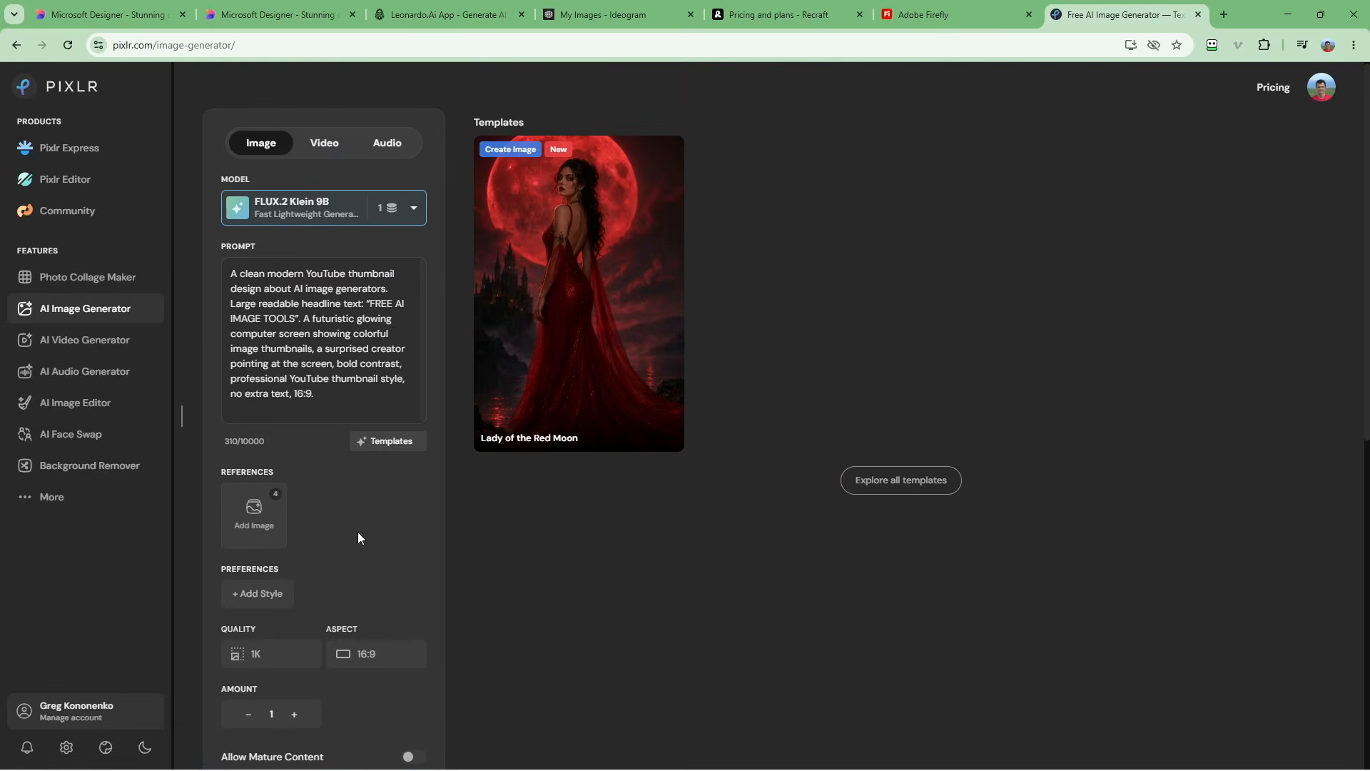
Generate one thumbnail image with FLUX.2 Klein 9B at 1K quality and open the result.
scroll(357, 532, down, 3)
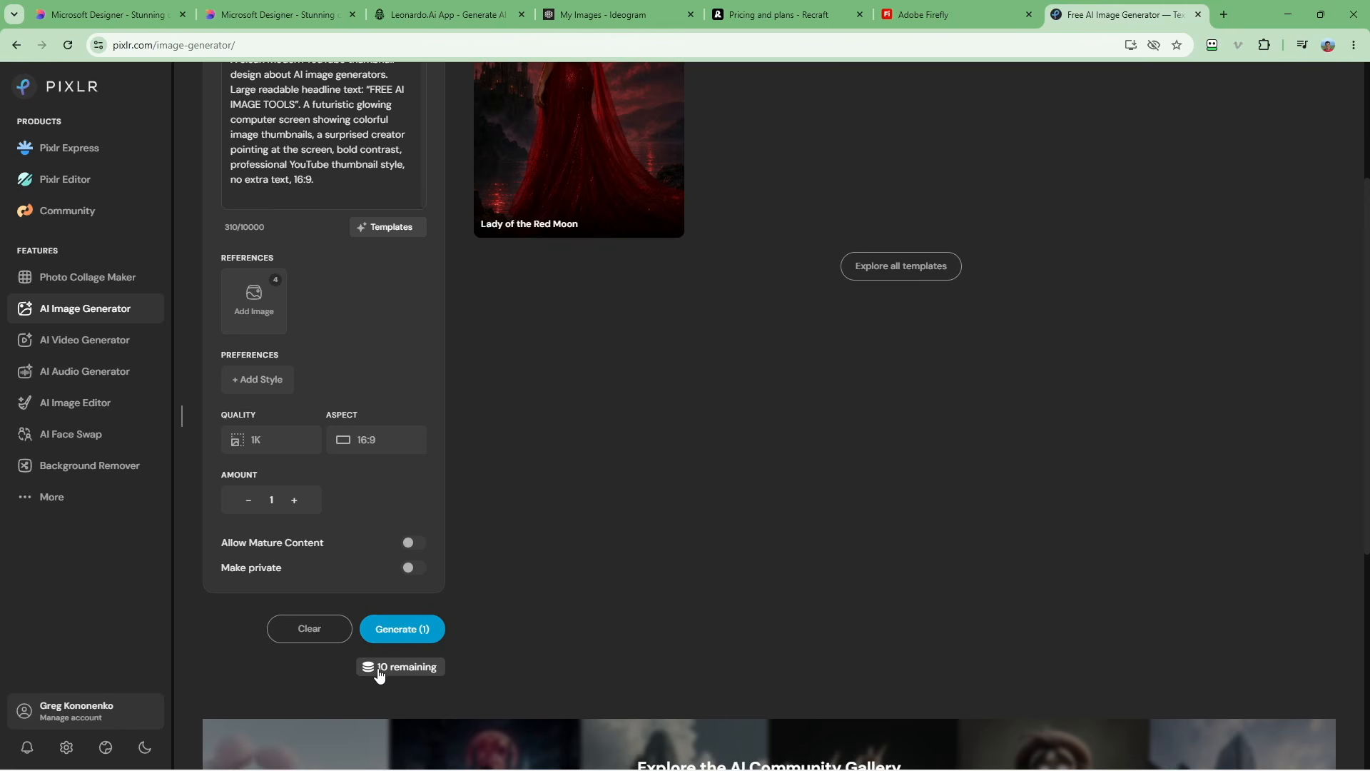
click(397, 631)
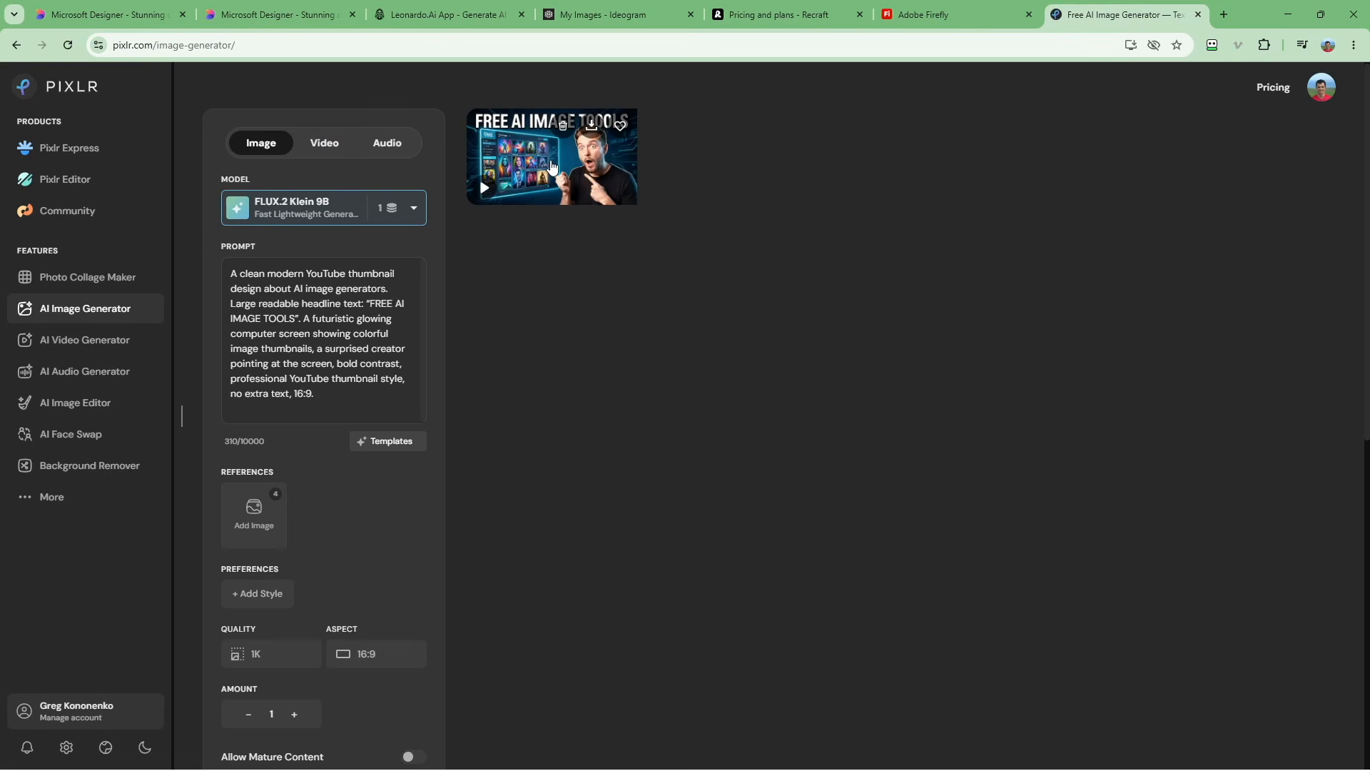
click(549, 160)
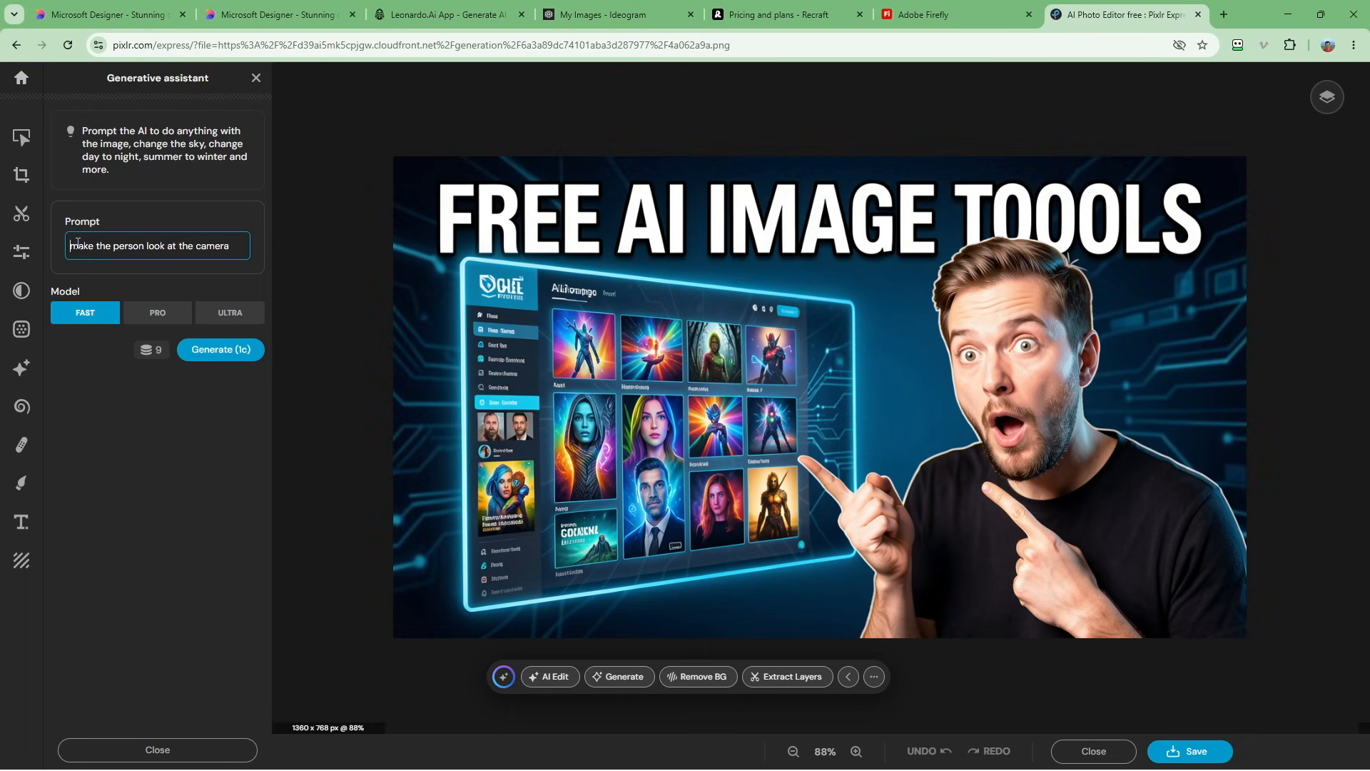
Run the Generative assistant with the Fast model on the thumbnail, using the prompt "make the person look at the camera".
drag(78, 243, 225, 247)
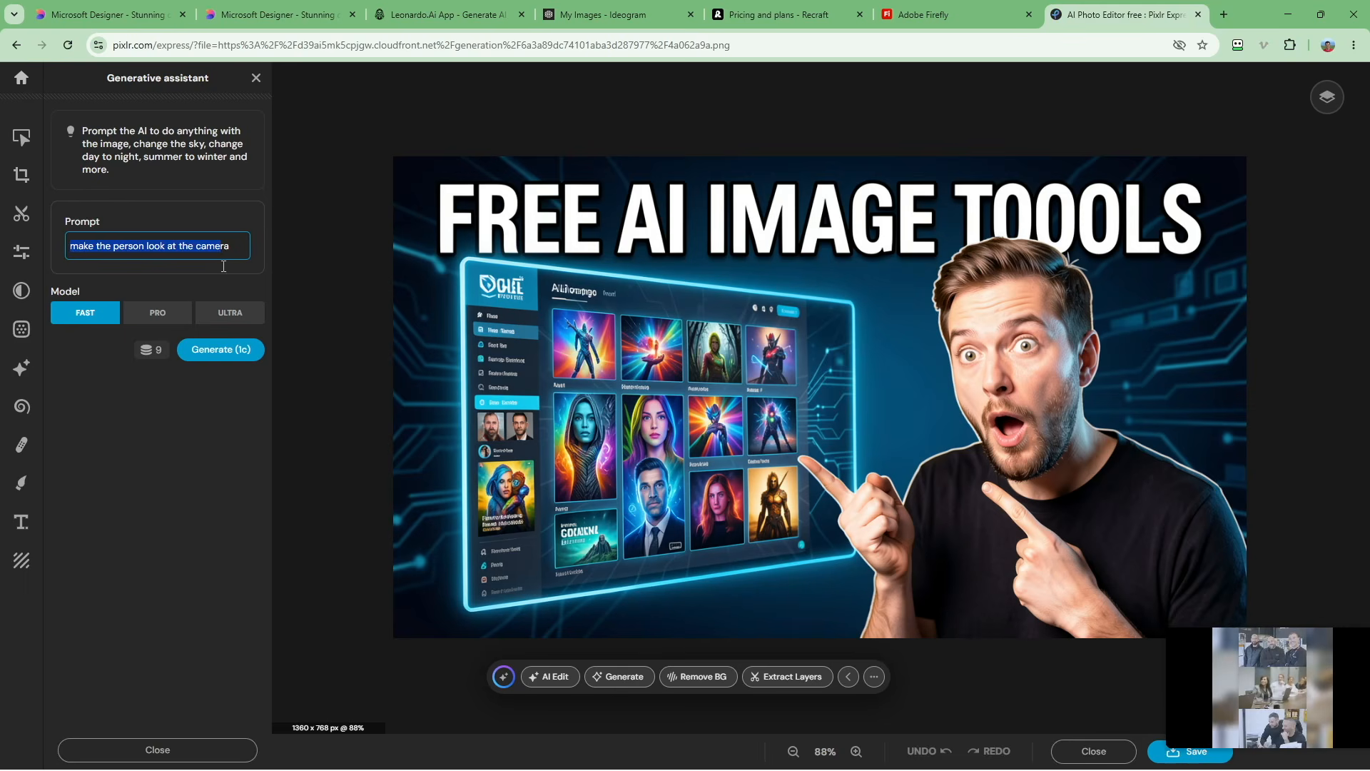
click(205, 376)
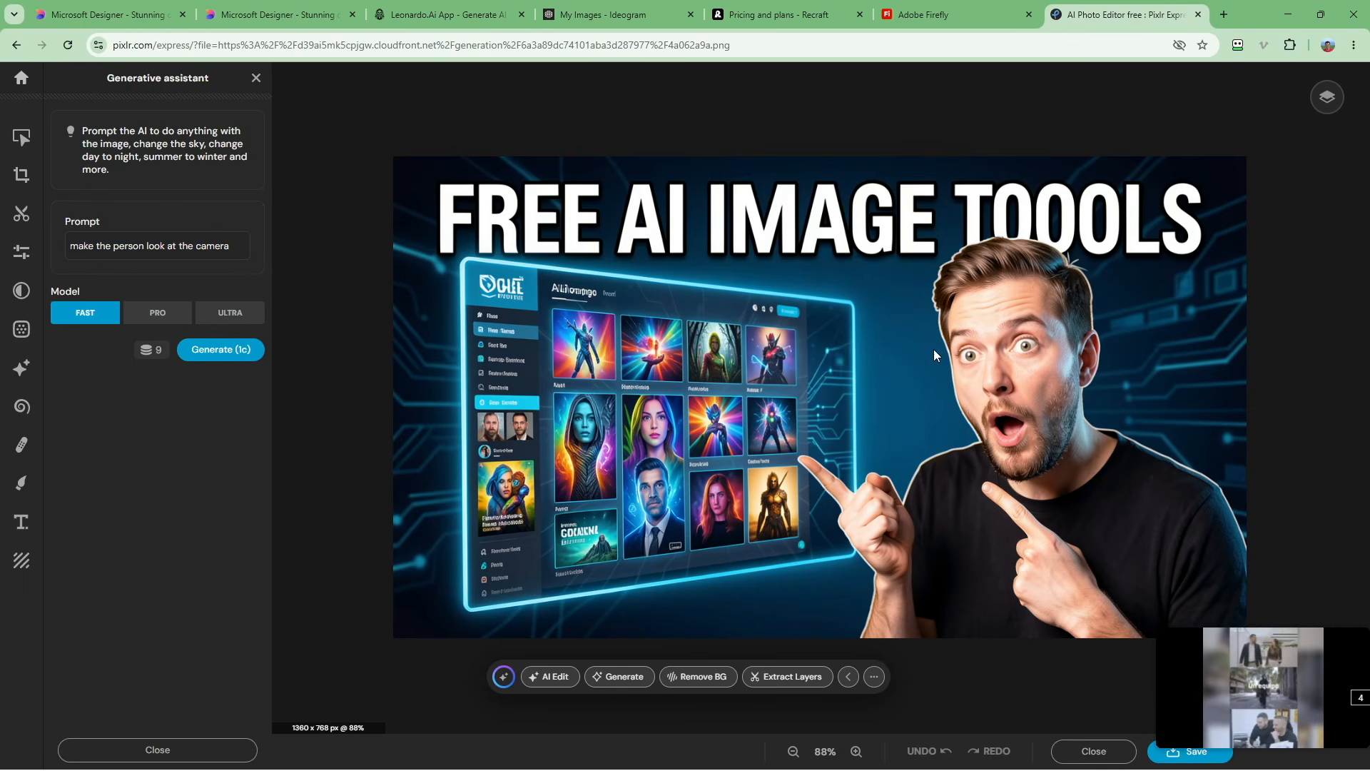
click(232, 349)
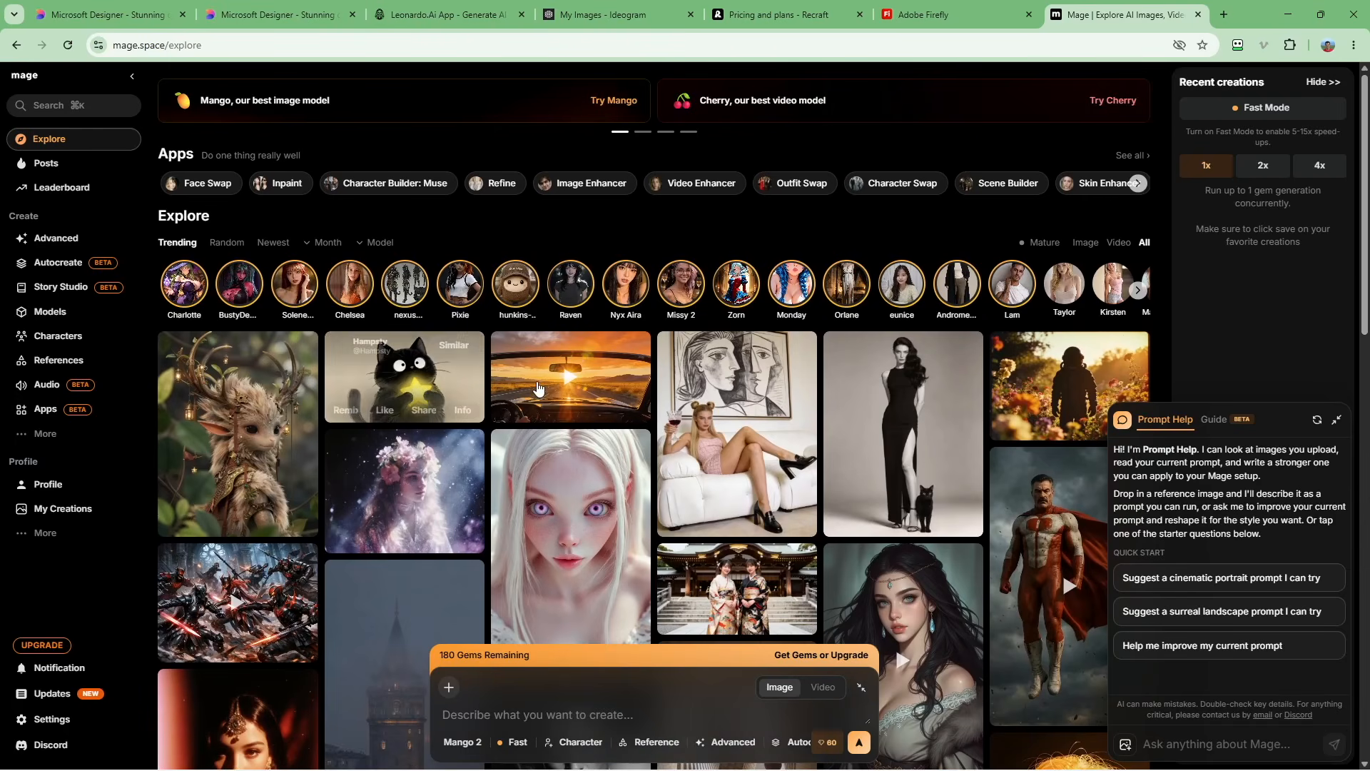
Switch to Mage and look over the trending images in its Explore gallery.
scroll(399, 378, down, 5)
scroll(664, 401, up, 6)
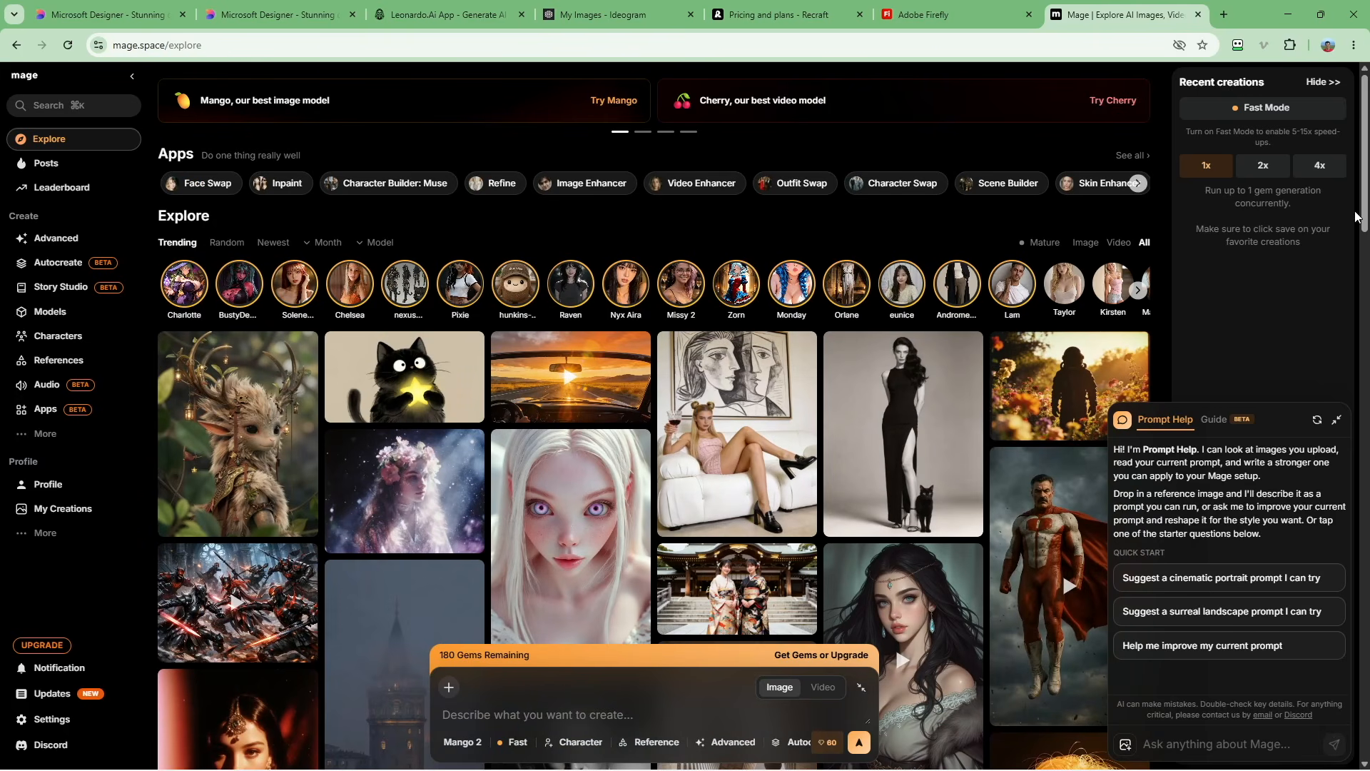
Look through the trending images further down the Explore gallery.
scroll(737, 342, down, 12)
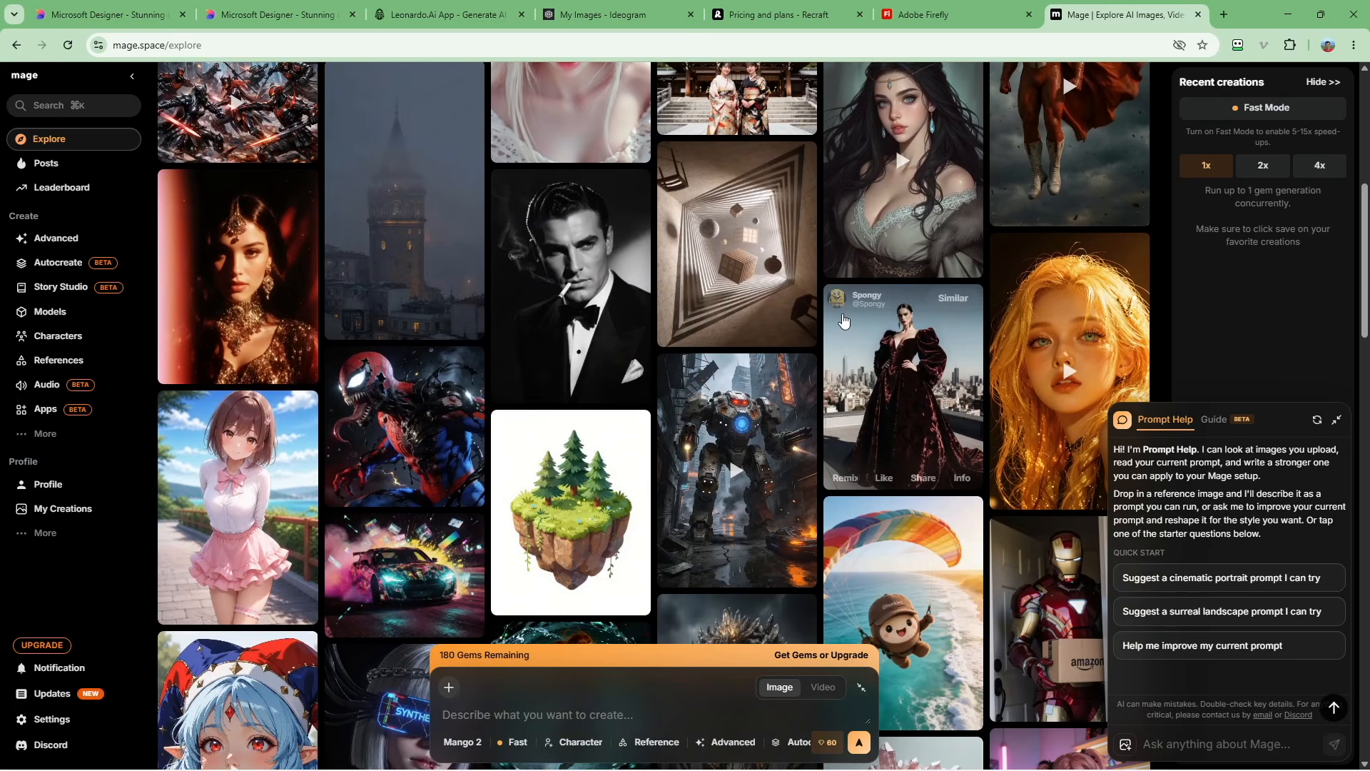
scroll(737, 342, down, 12)
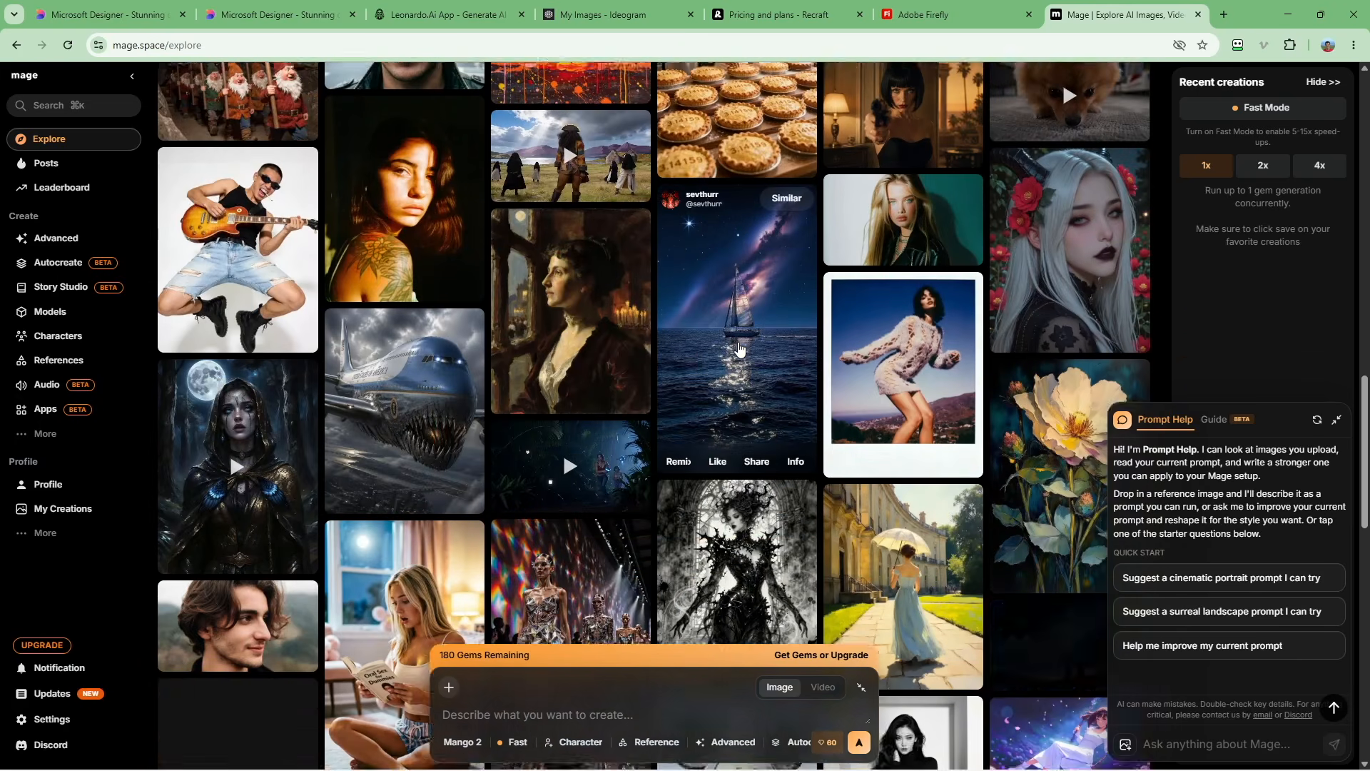
scroll(747, 366, down, 2)
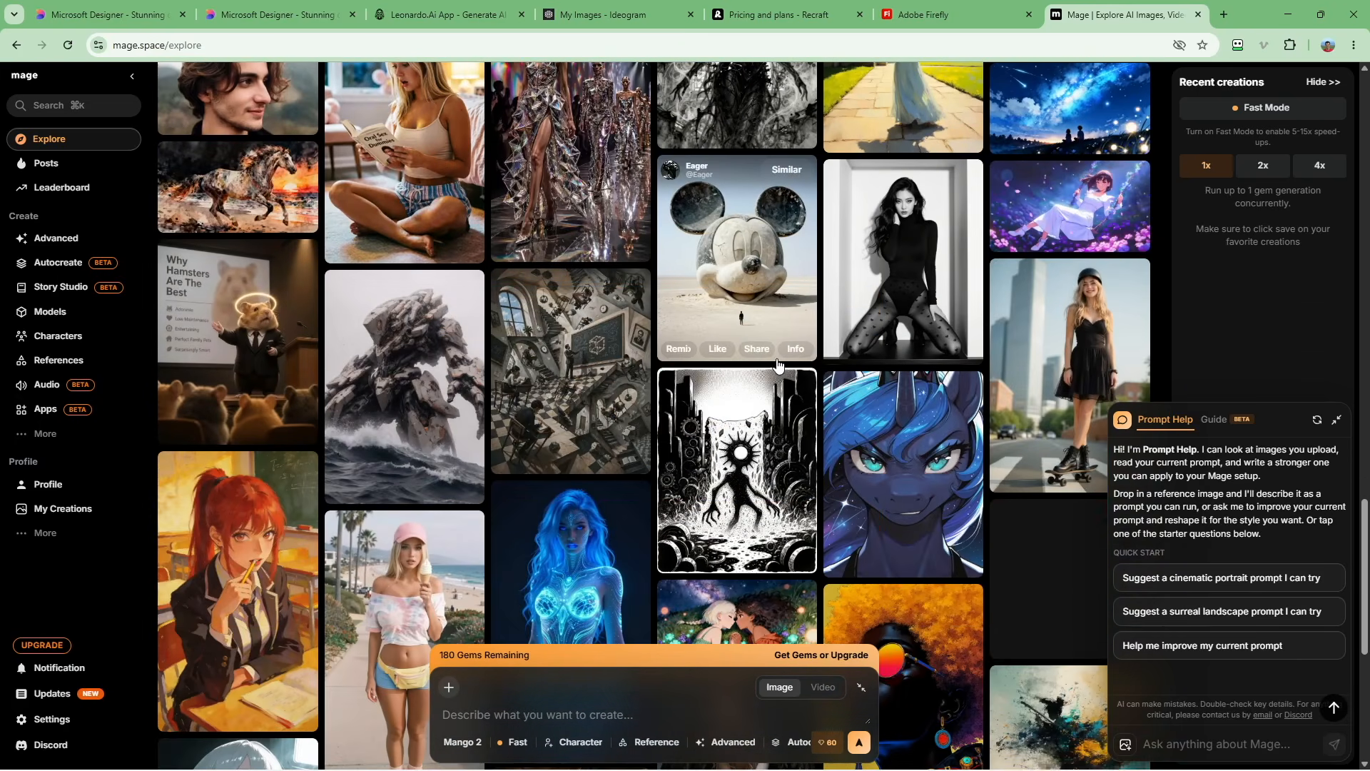
scroll(953, 462, down, 7)
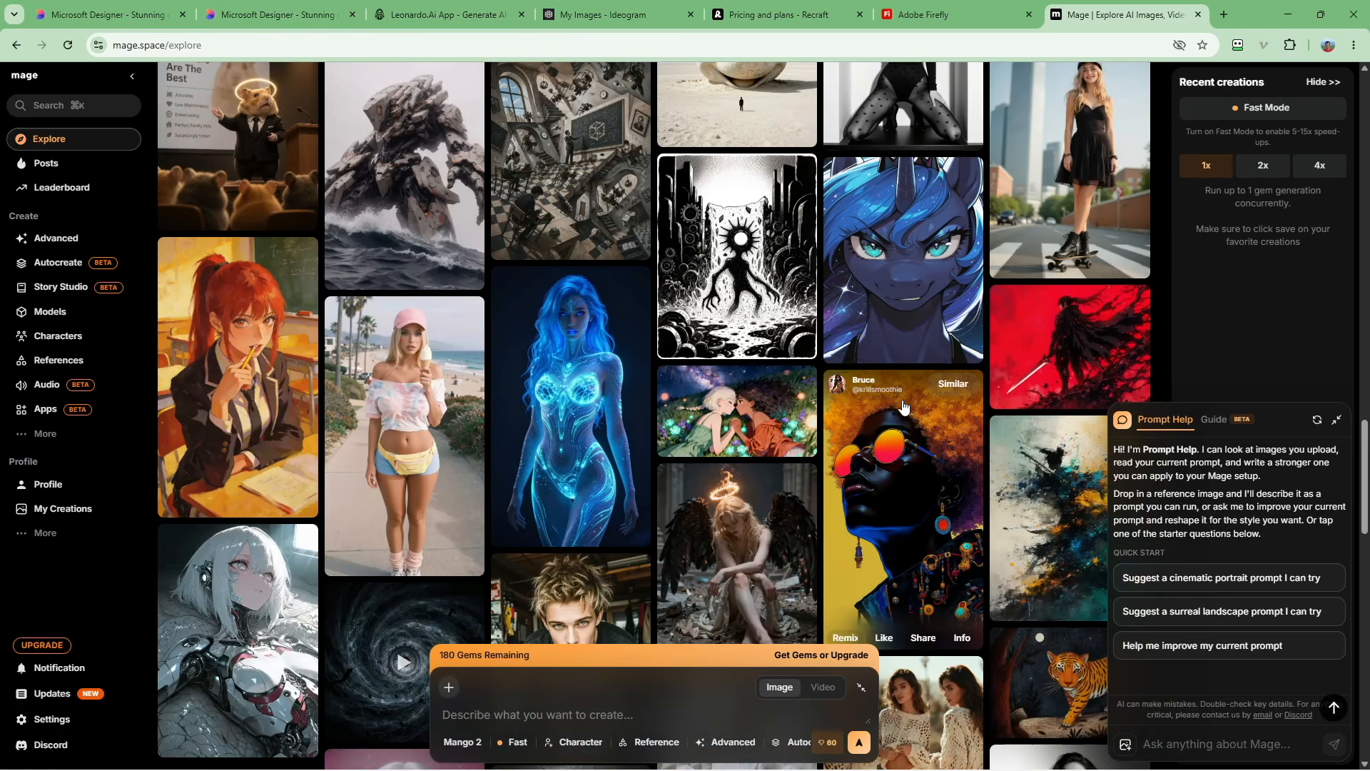
scroll(699, 465, down, 3)
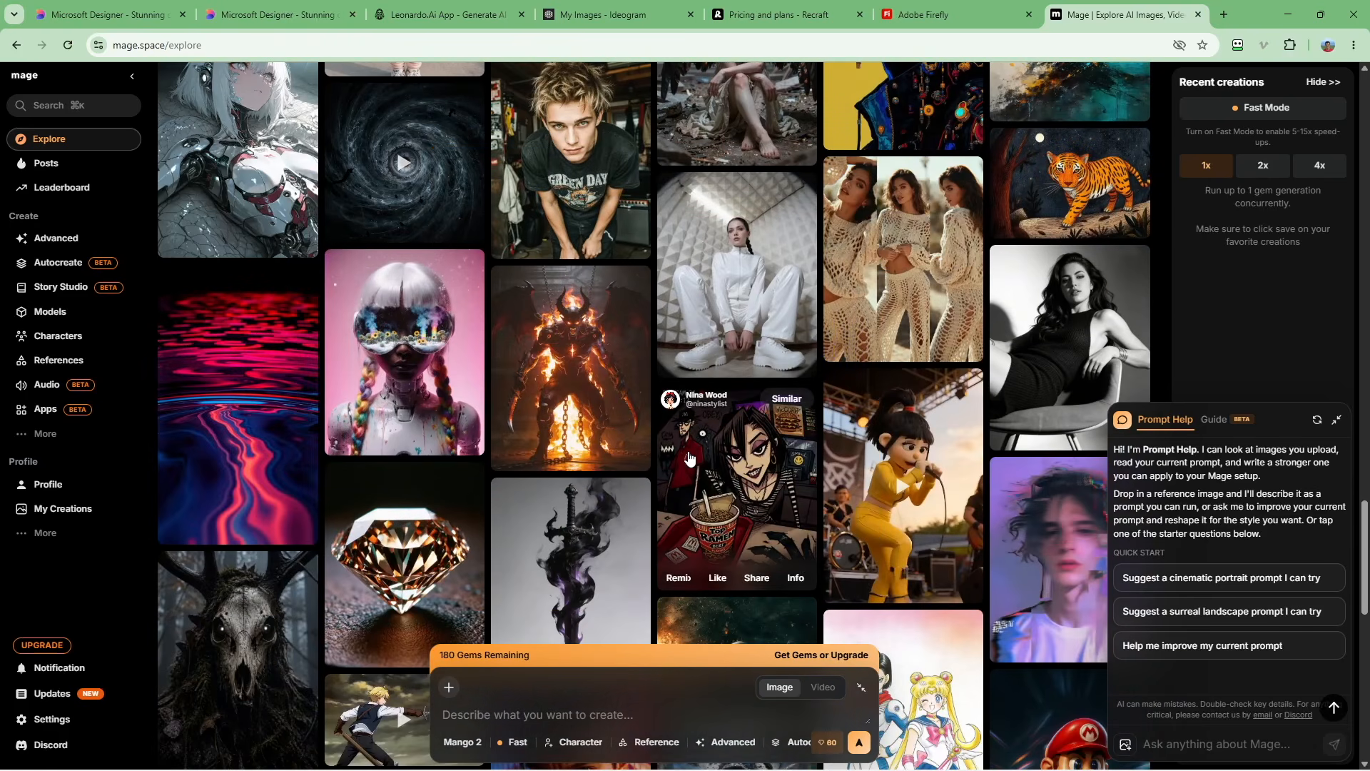
scroll(492, 457, down, 4)
scroll(488, 455, down, 3)
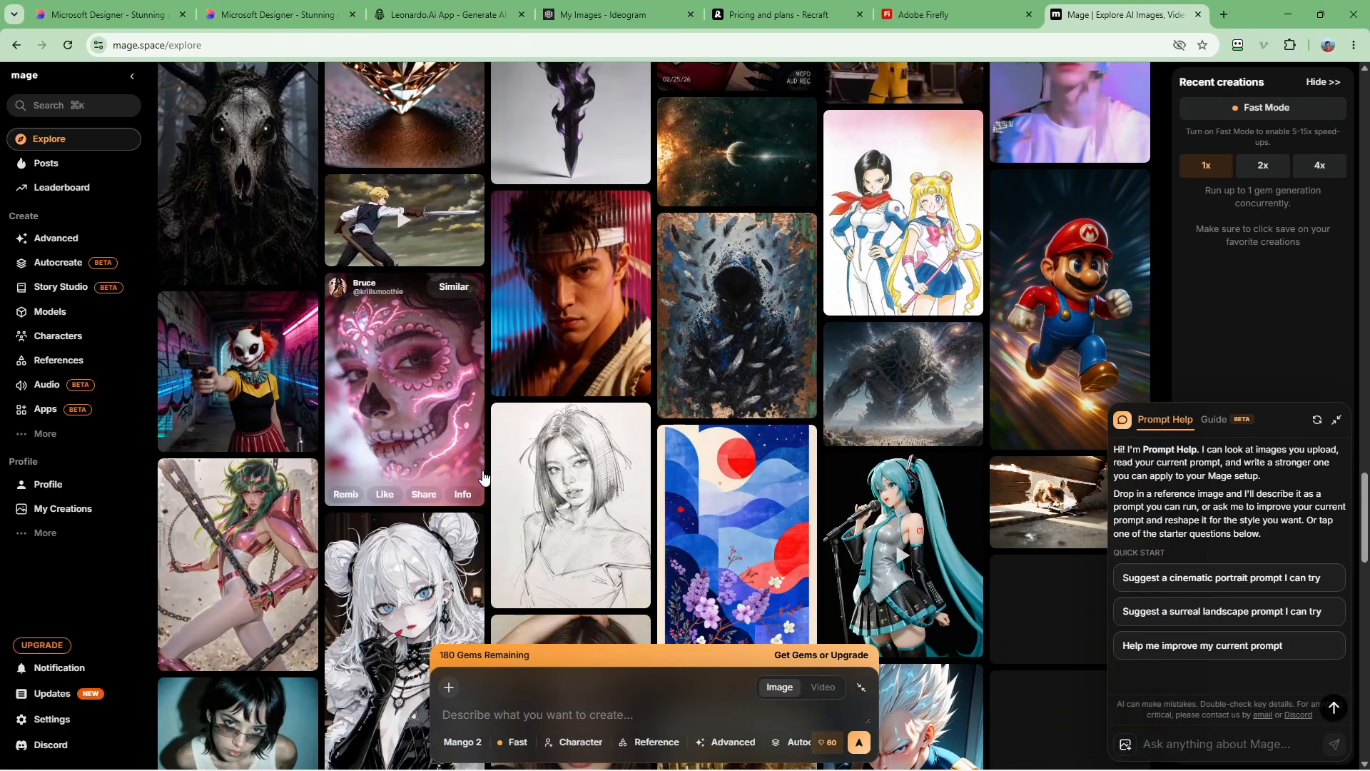
scroll(312, 419, down, 7)
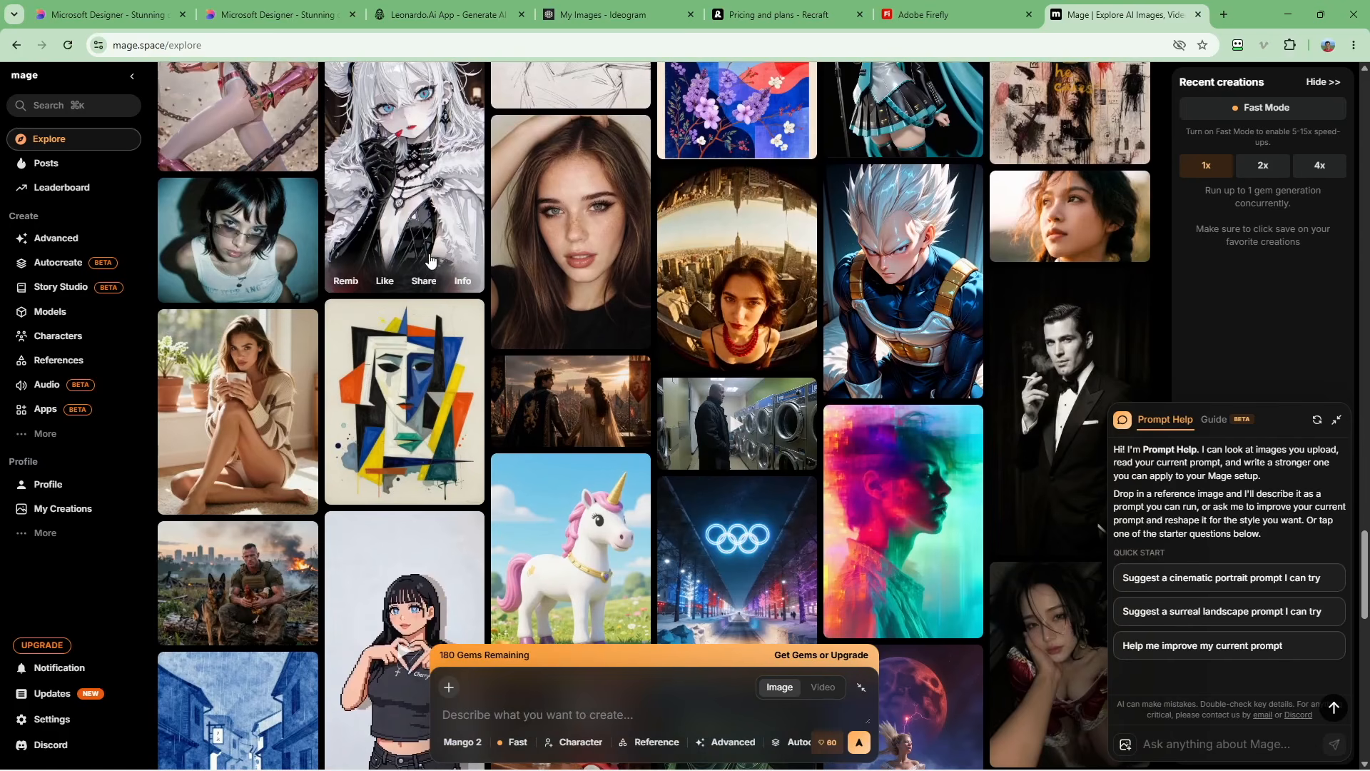
scroll(736, 247, down, 8)
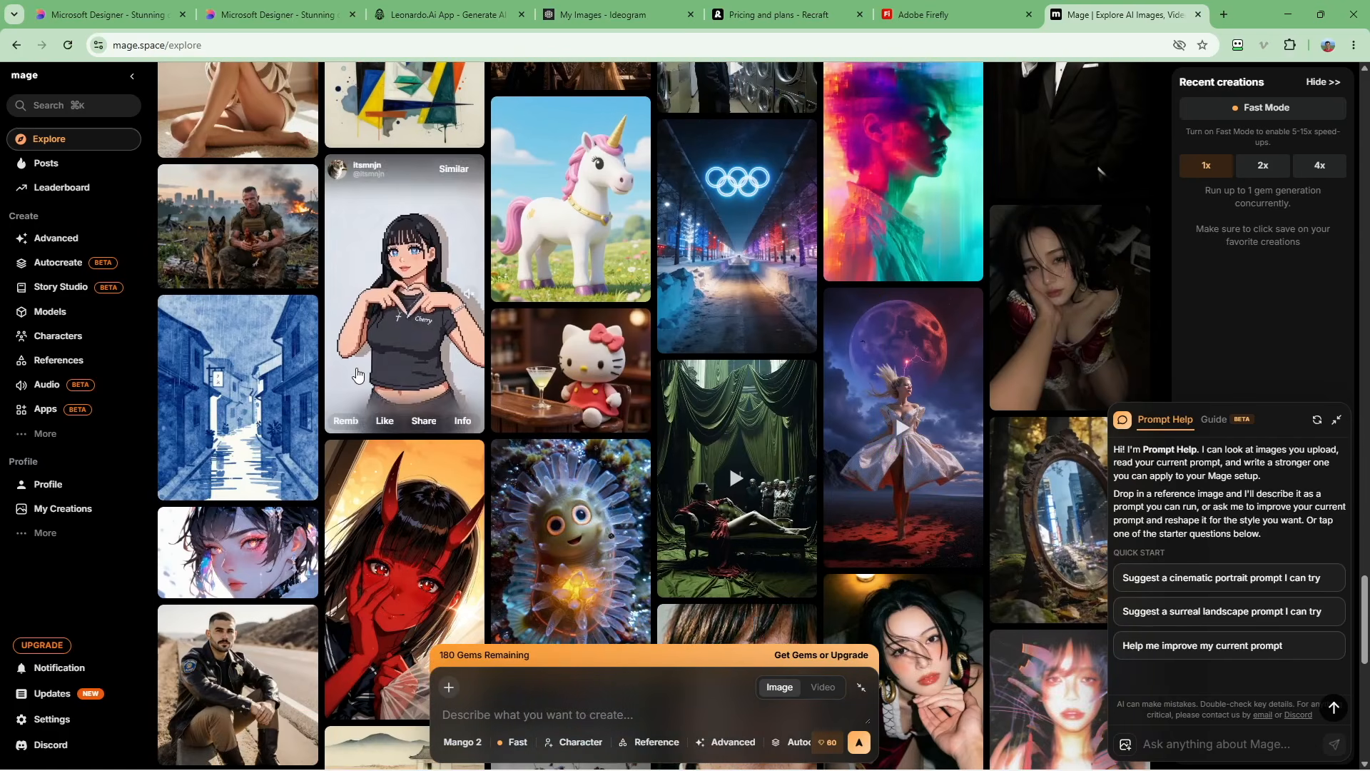
scroll(272, 391, down, 3)
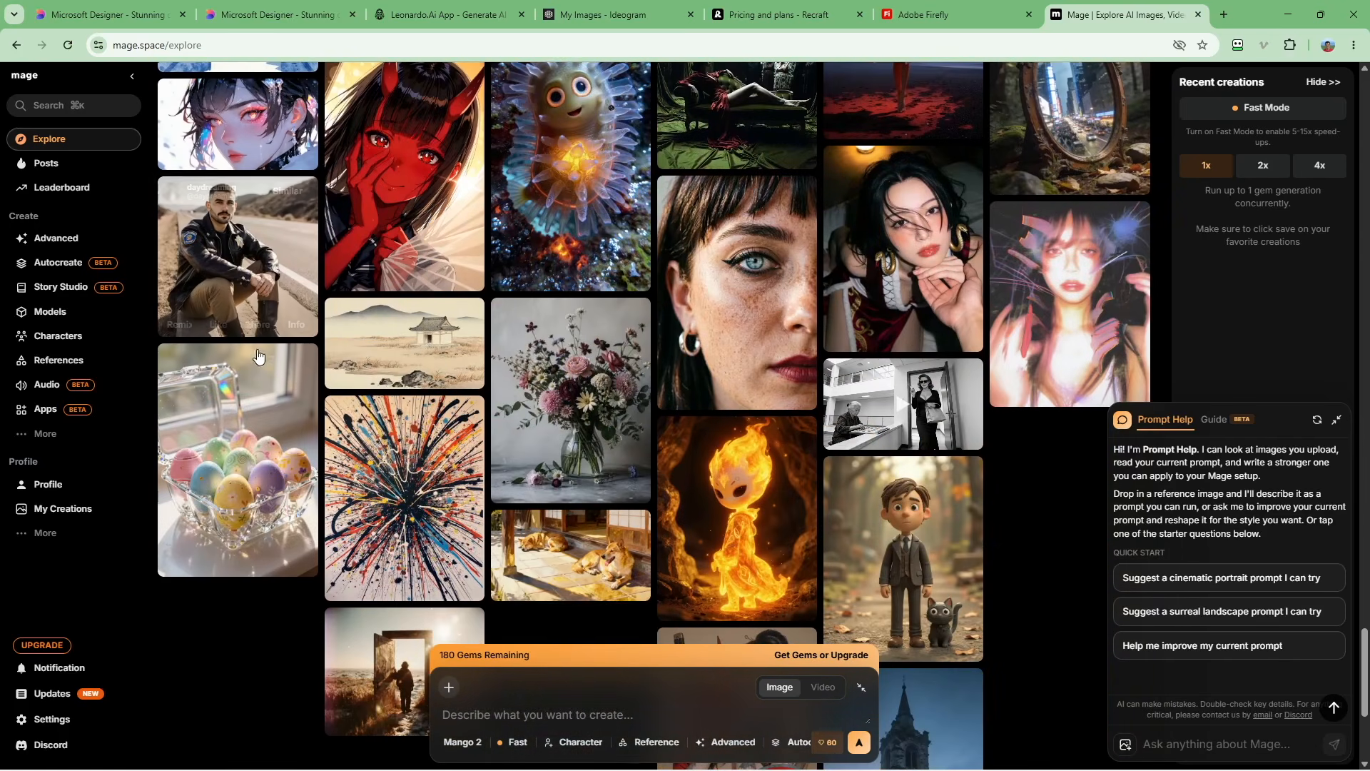
Open the highway patrol officer image, examine its prompt and generation details, and close it.
click(254, 272)
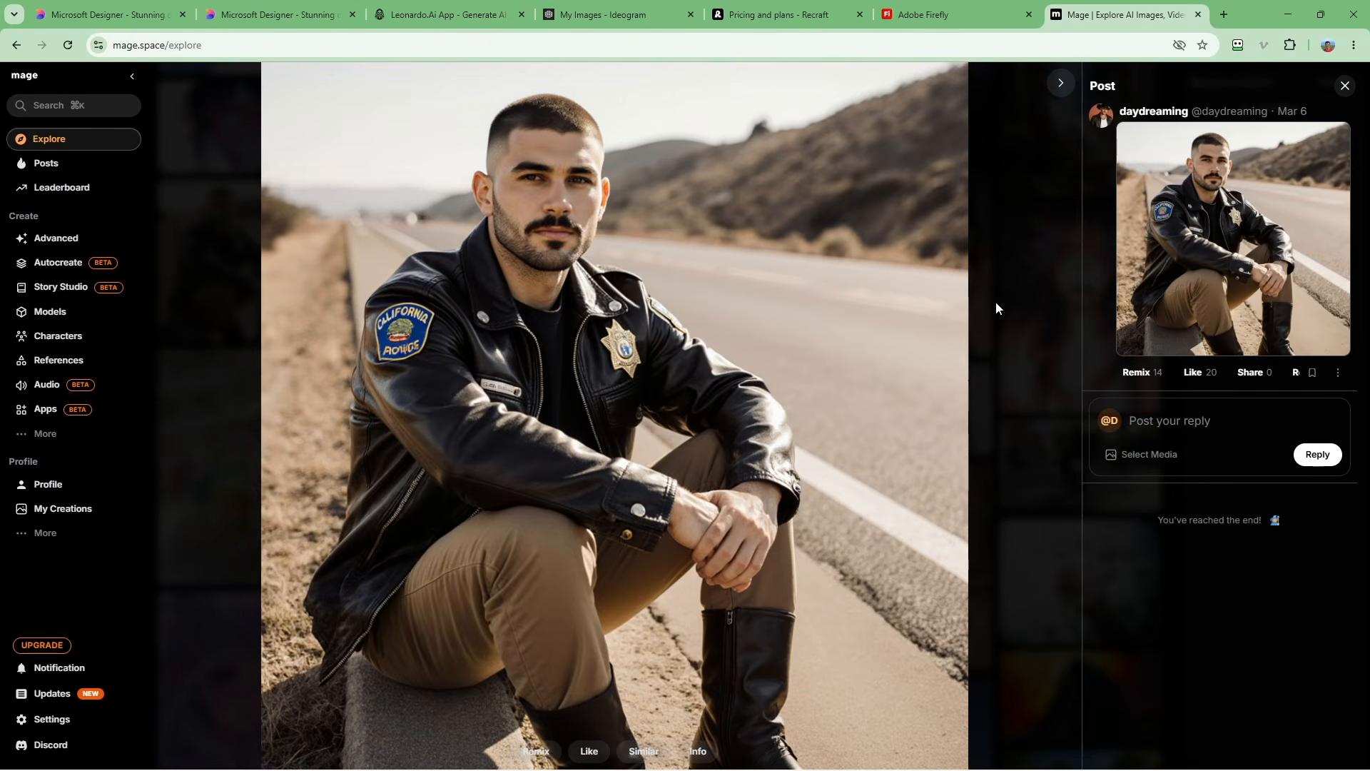
mouse_move(1331, 156)
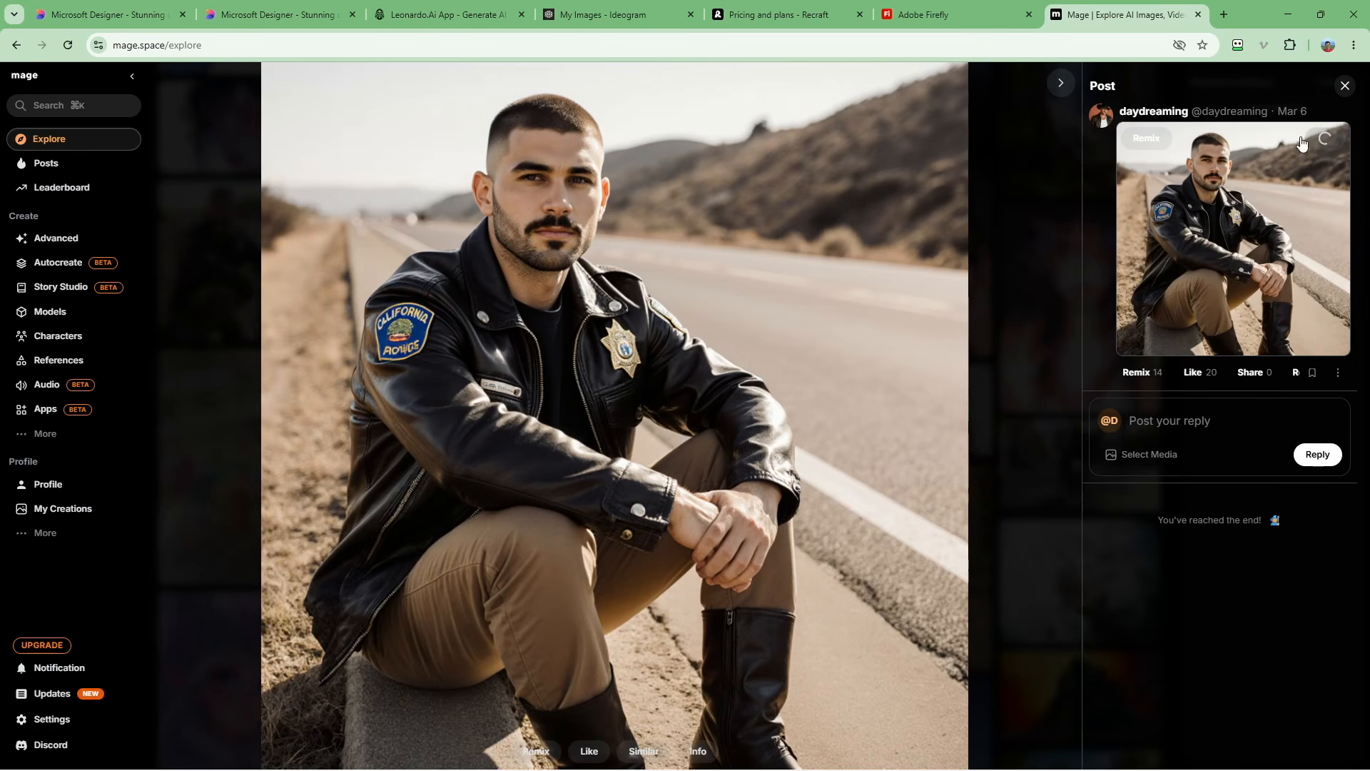
click(1325, 139)
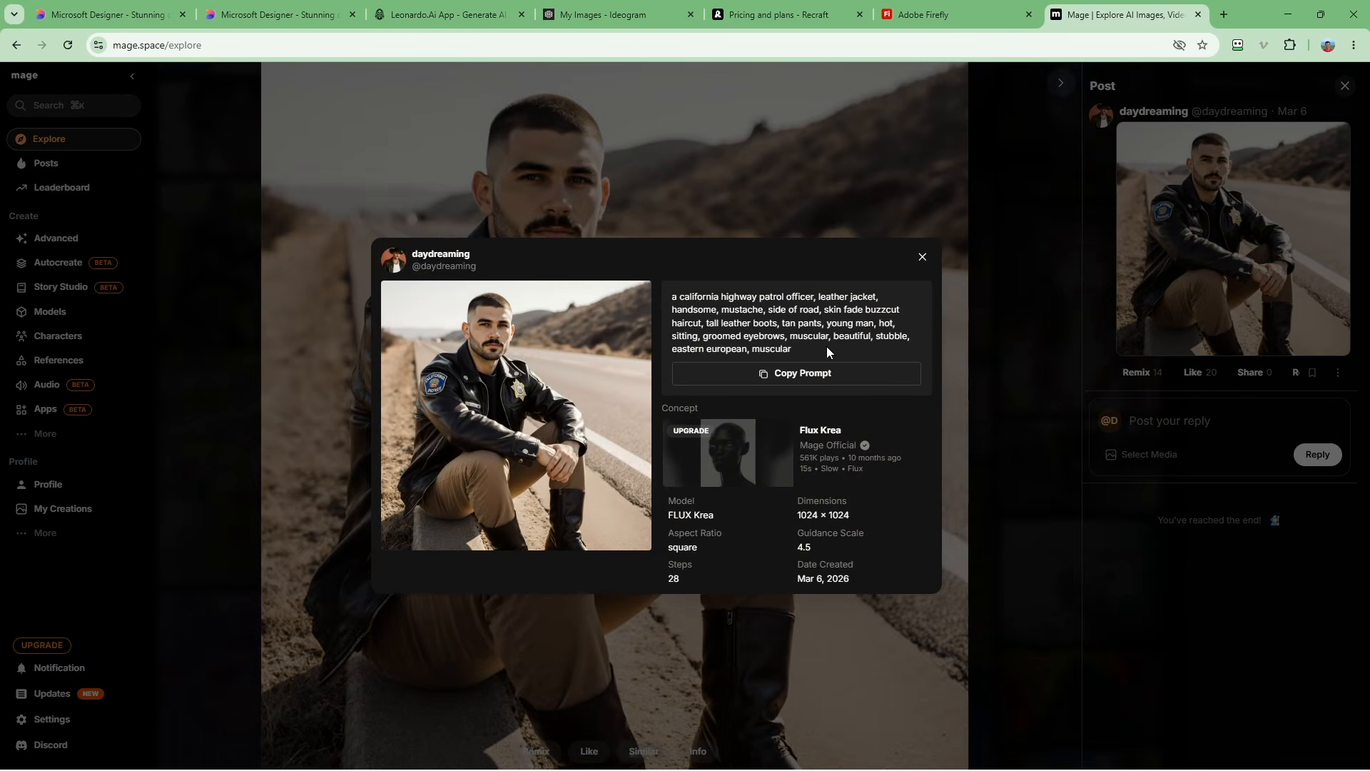
drag(815, 350, 672, 293)
click(766, 415)
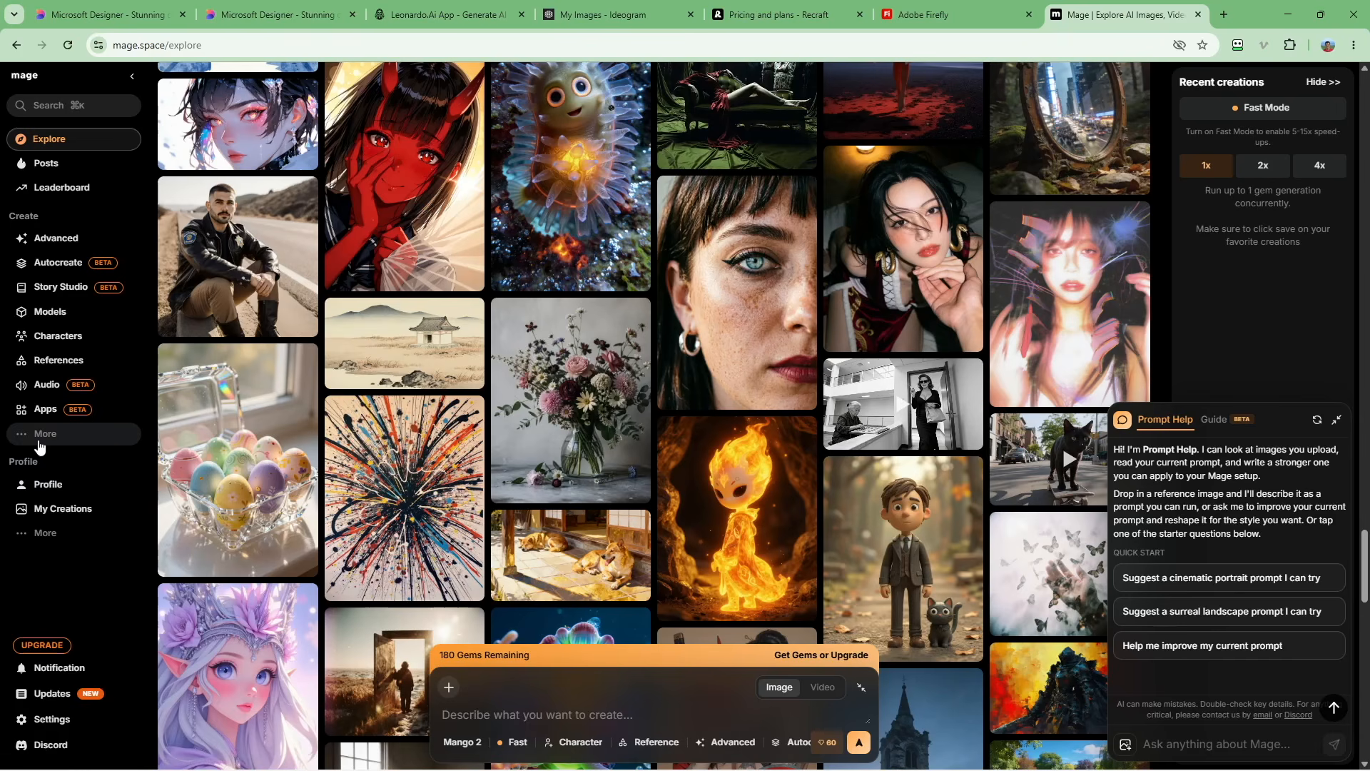
Expand the full list of creation tools and look over the Characters, Story Studio and Autocreate pages.
click(39, 443)
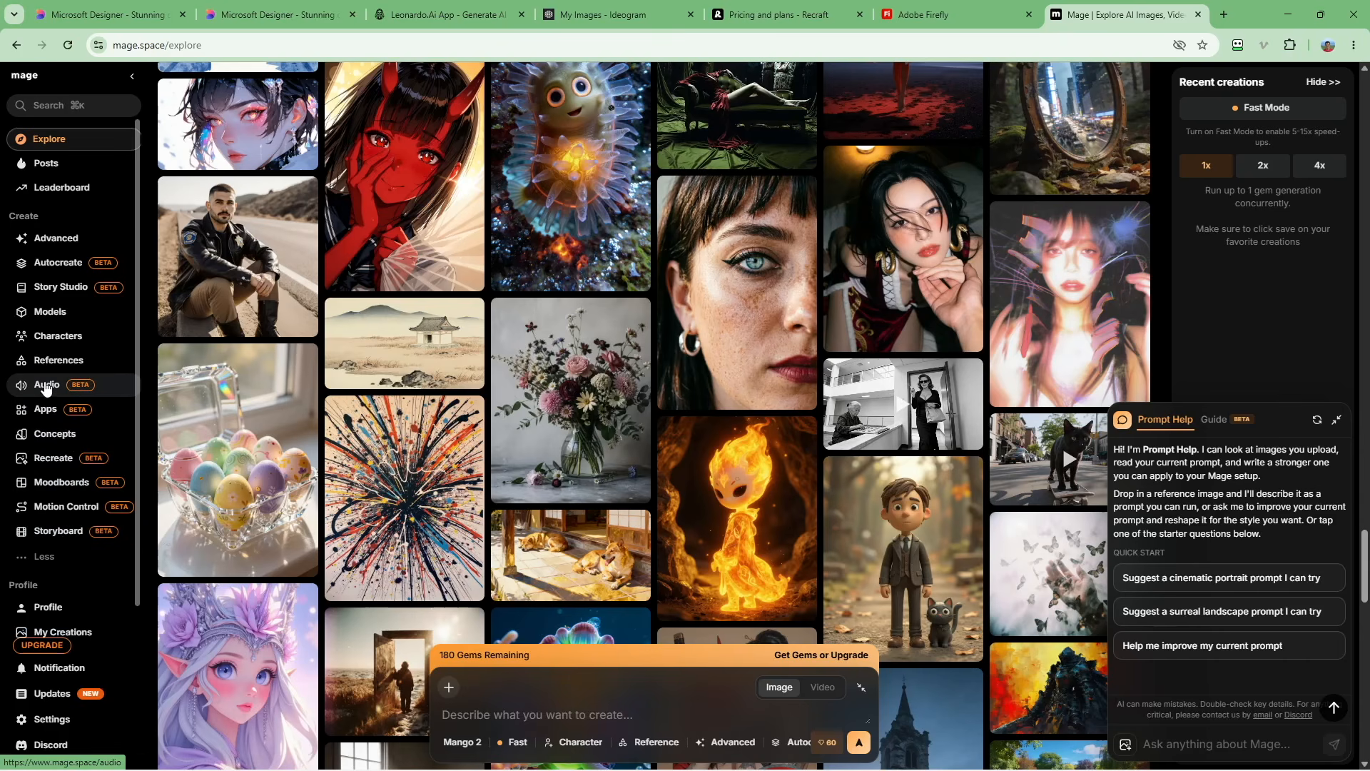
click(61, 337)
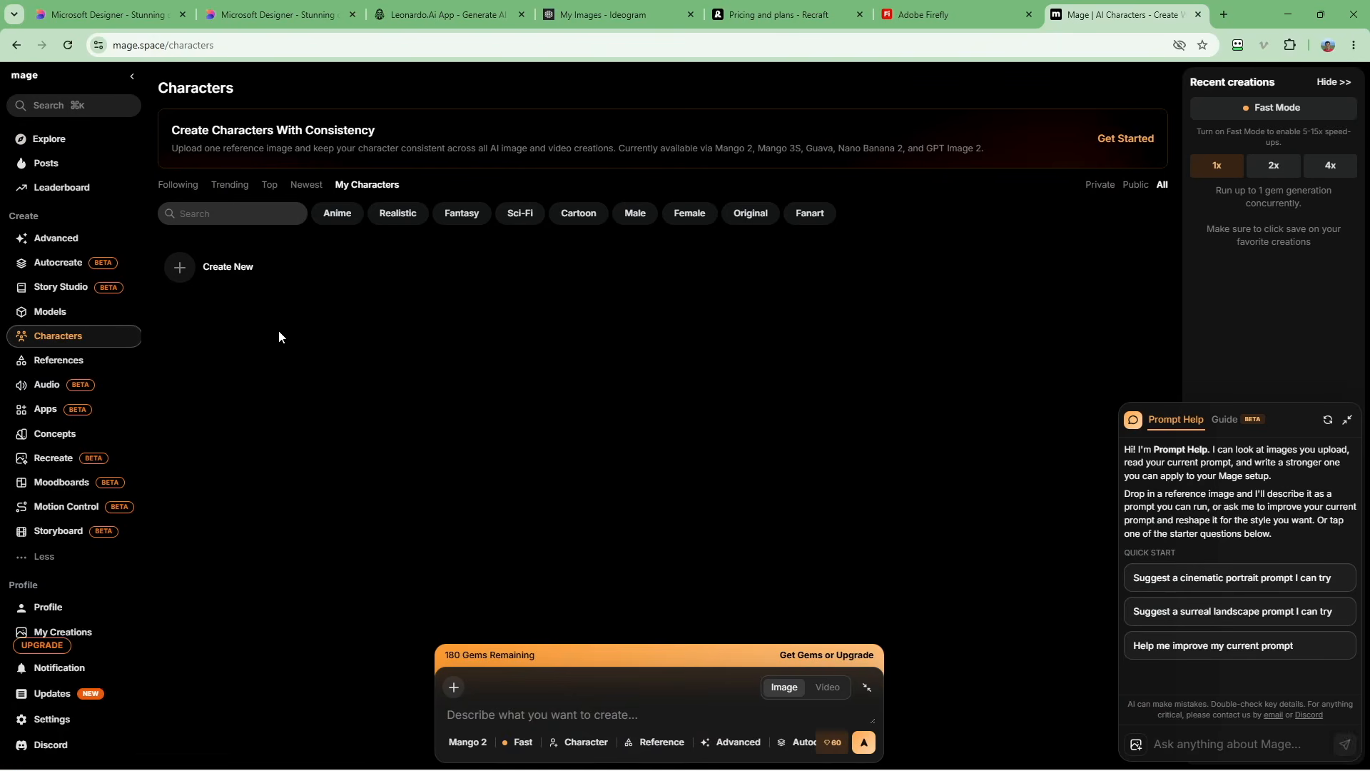
click(61, 287)
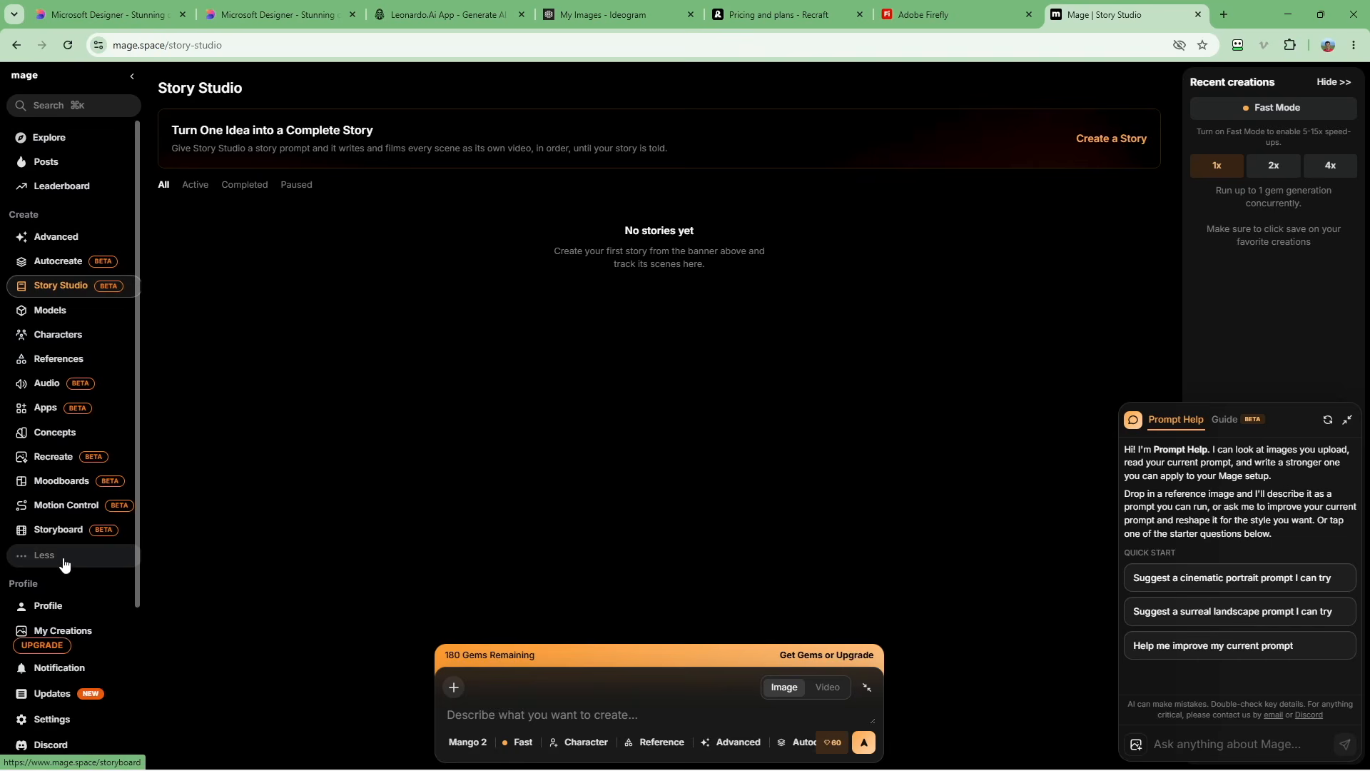
scroll(72, 528, down, 1)
scroll(75, 499, up, 1)
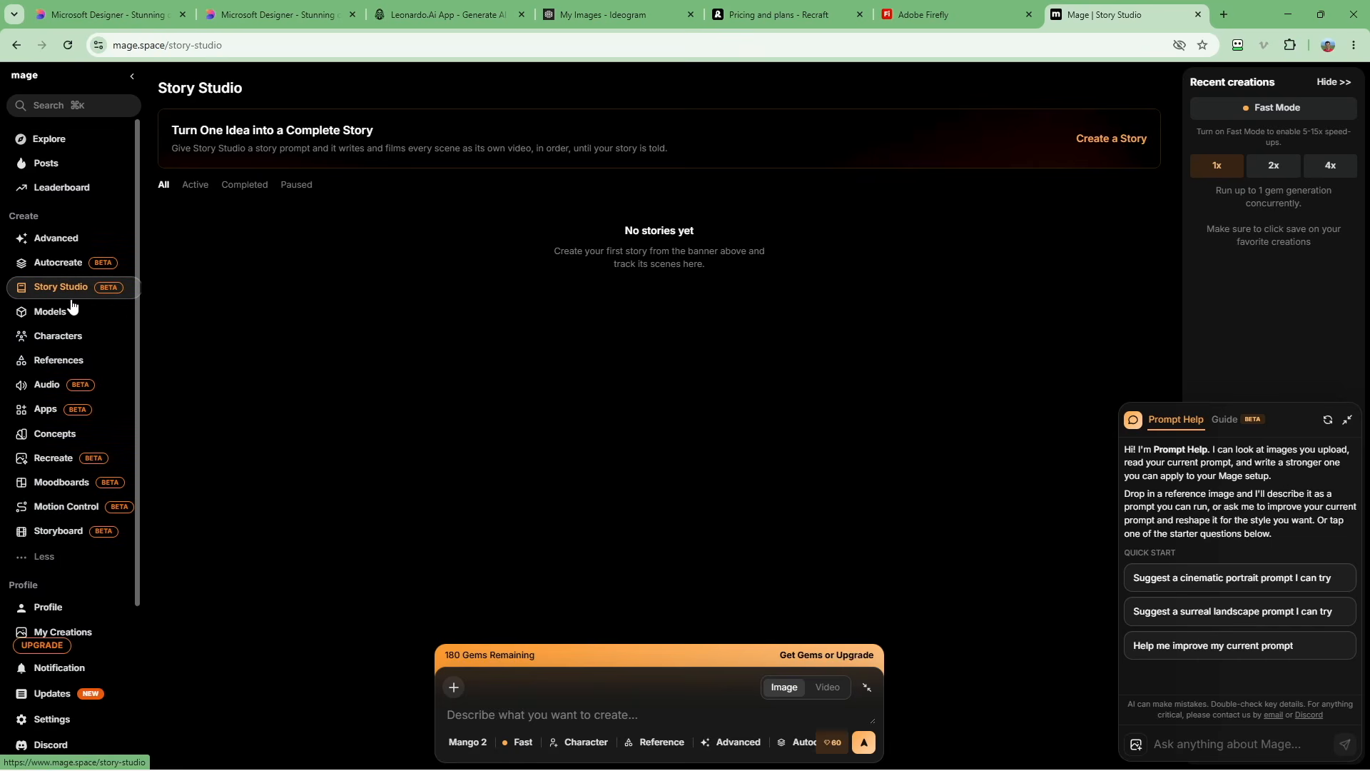
click(67, 262)
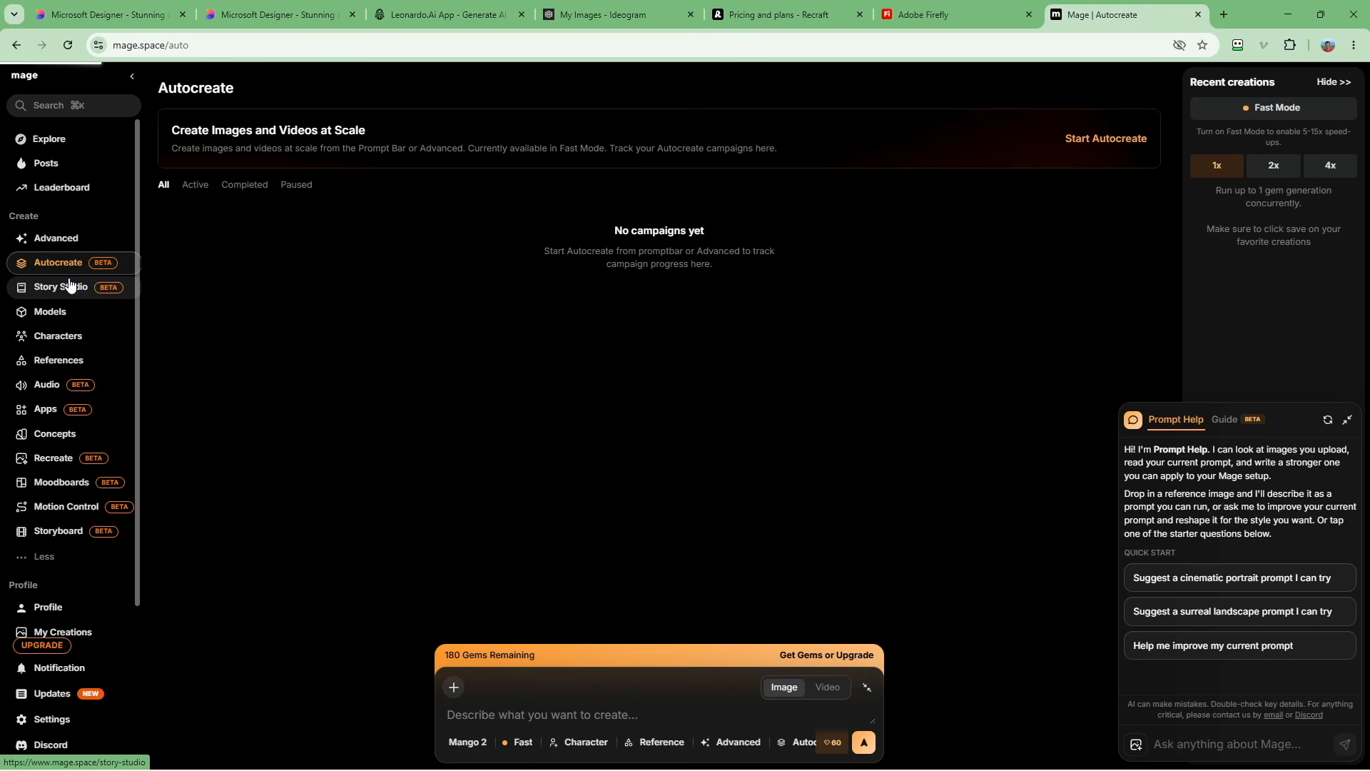
click(70, 284)
Return to Explore and look over its newly loaded gallery images.
click(61, 140)
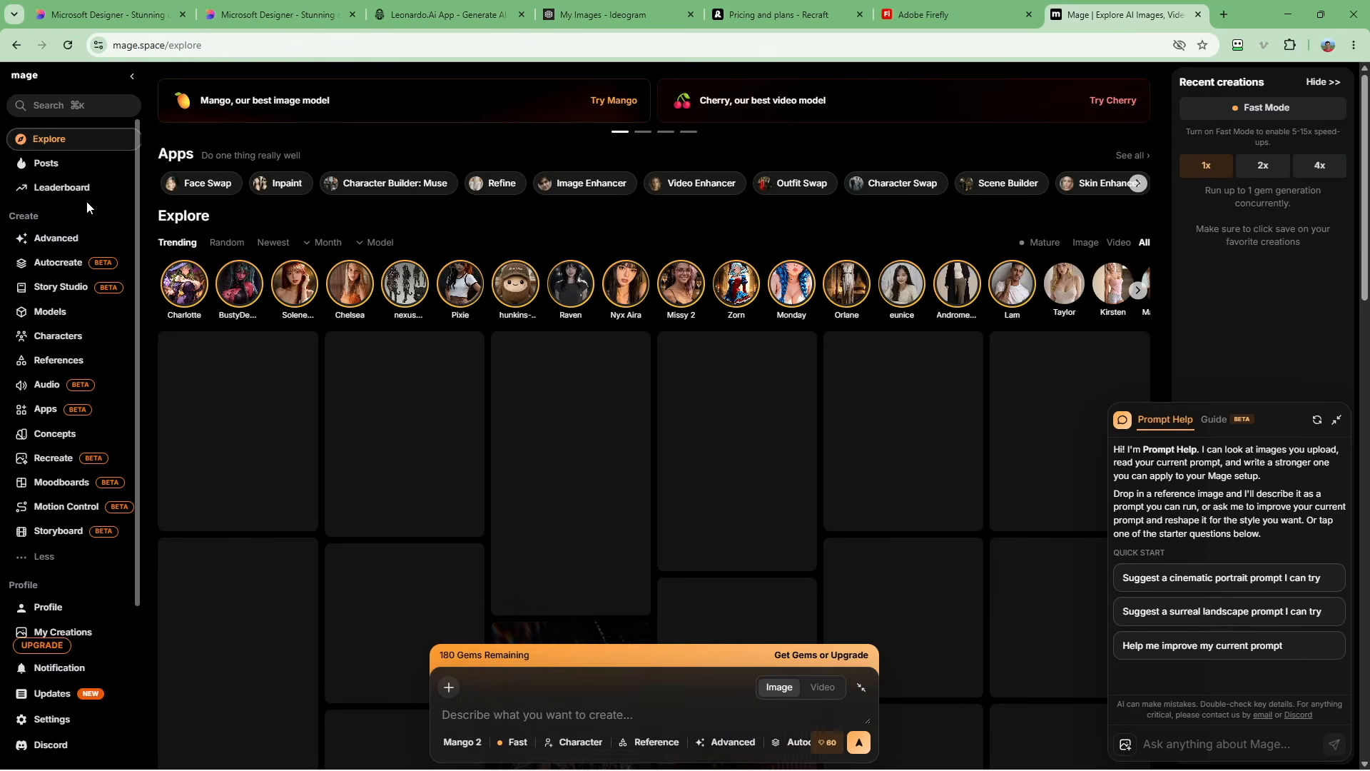
scroll(640, 390, down, 5)
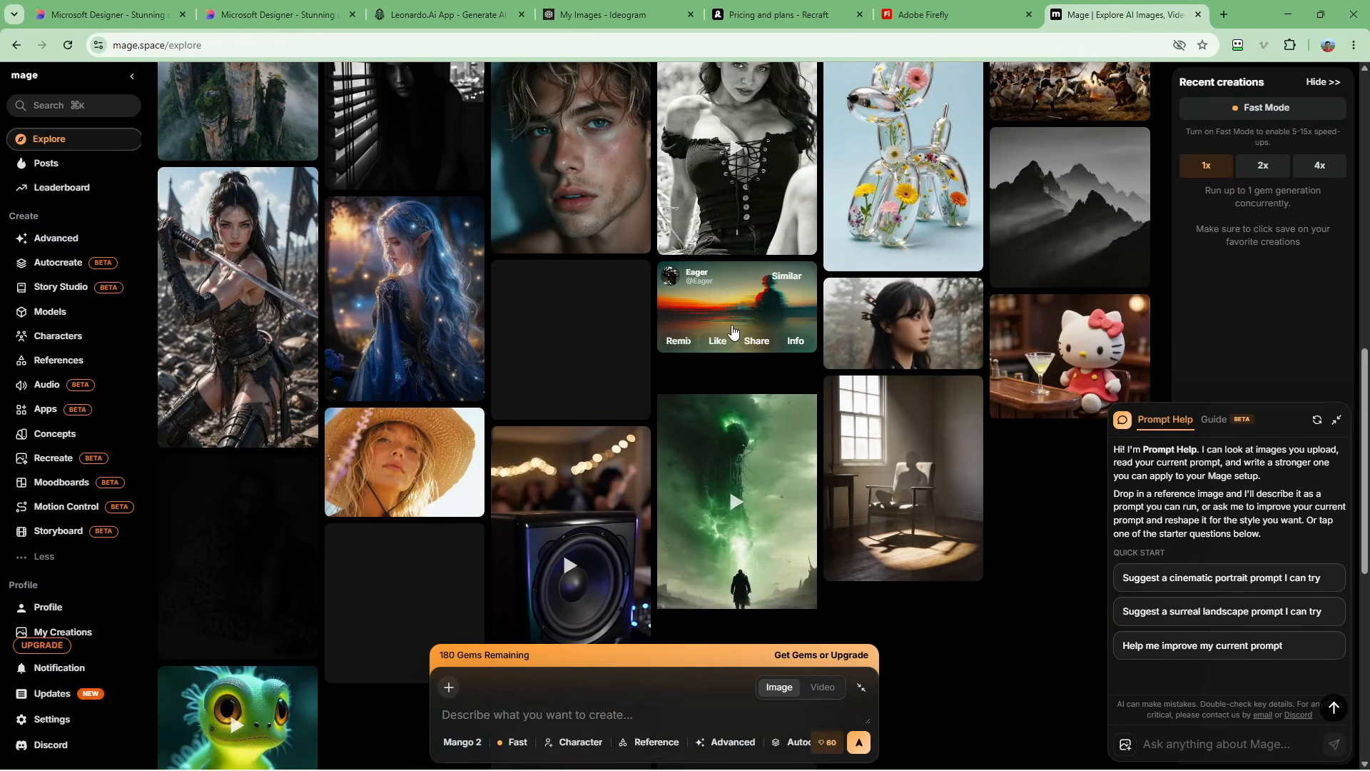
scroll(640, 390, up, 7)
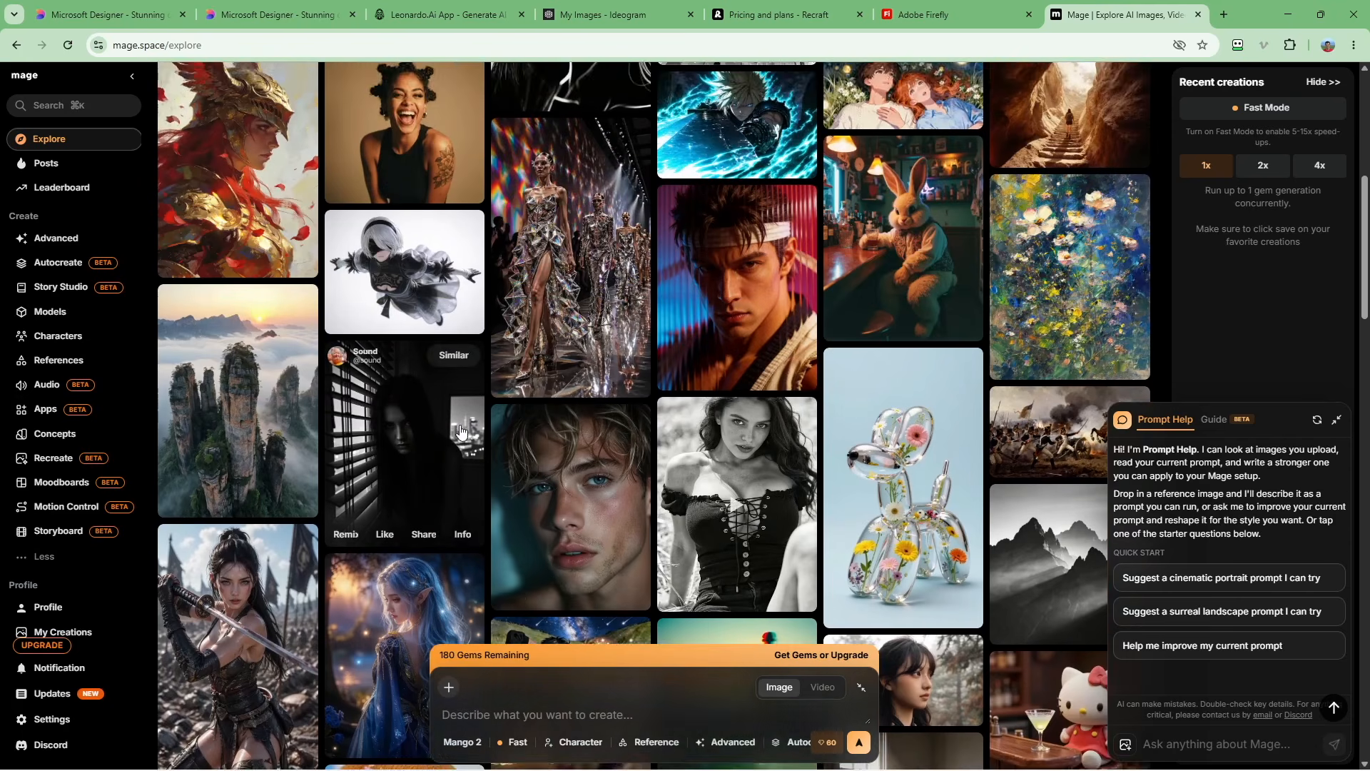
scroll(486, 450, up, 5)
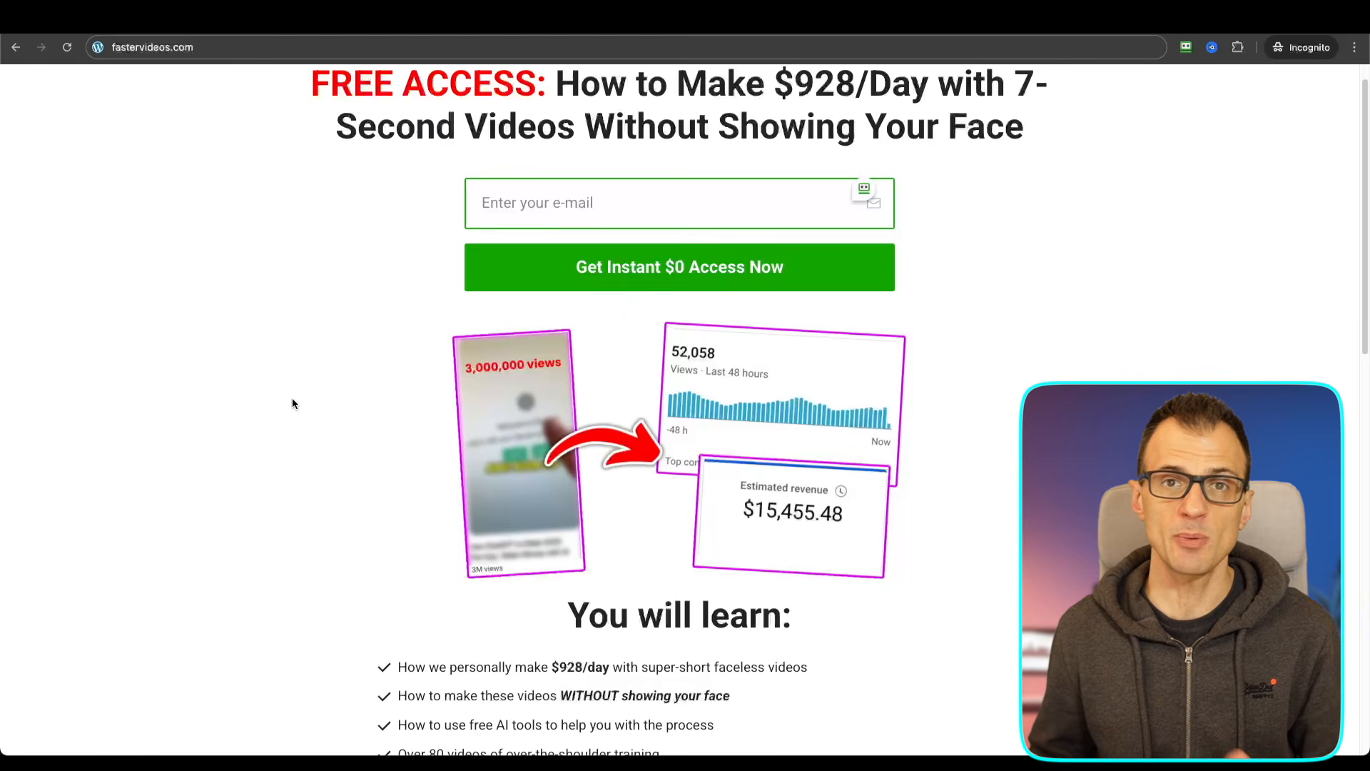
Switch to the fastervideos.com page and read the list of what the training covers.
scroll(242, 392, down, 3)
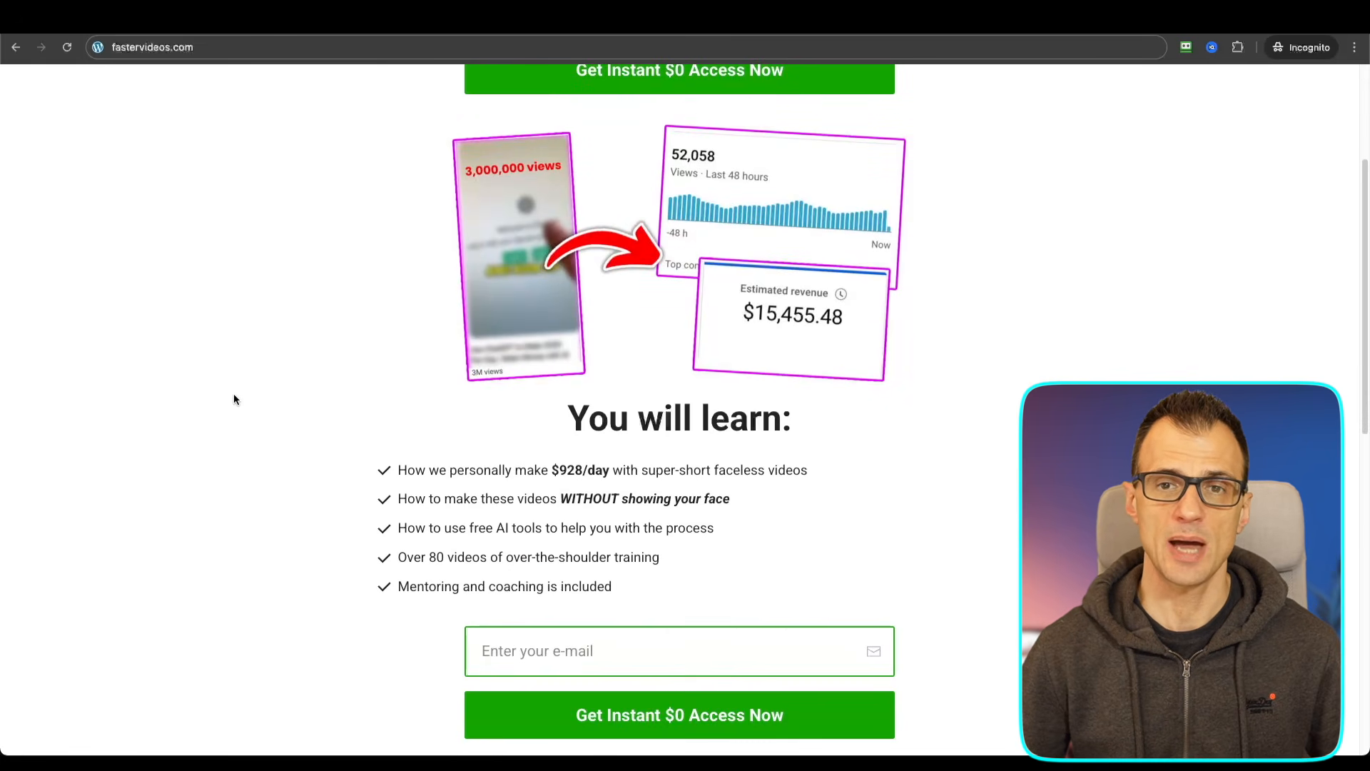